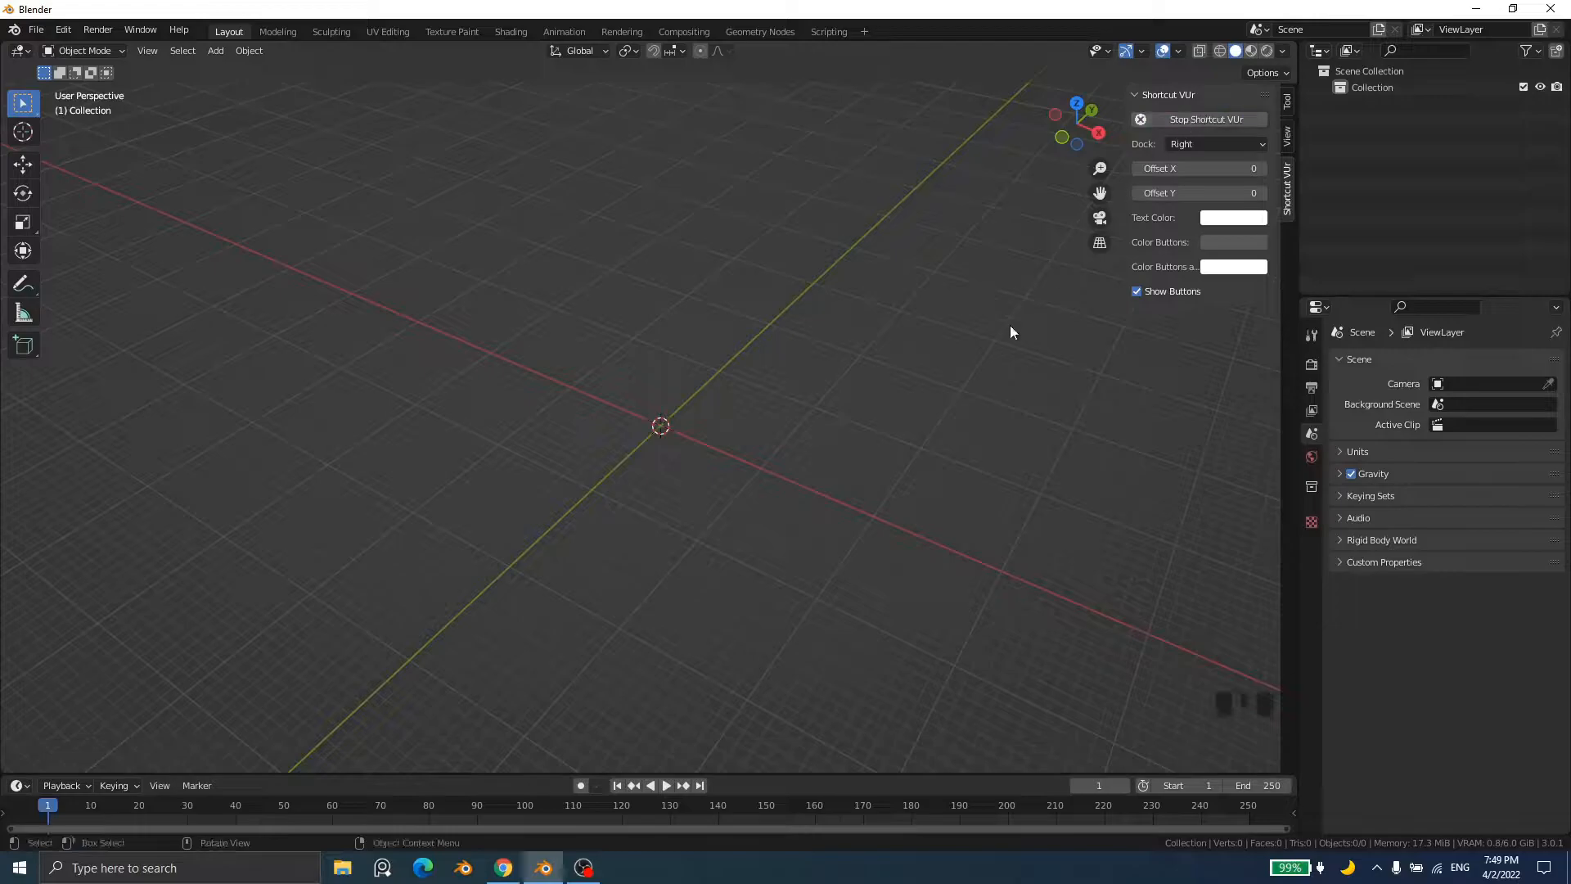
Step: Add a Bezier curve at the scene origin
scroll(673, 434, up, 4)
scroll(672, 433, up, 3)
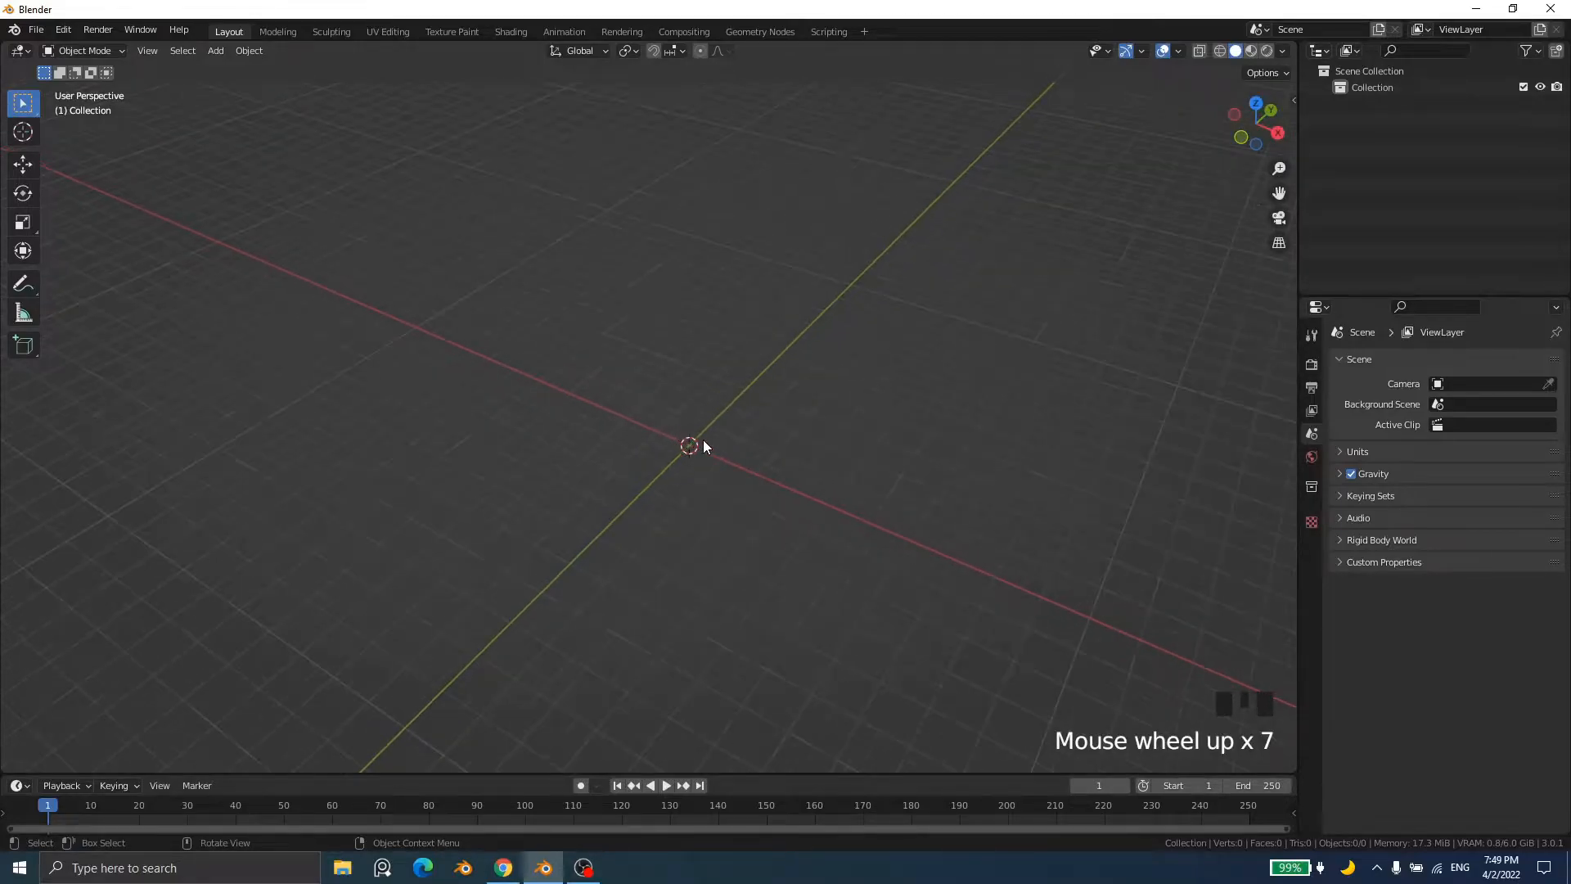
key(shift+a)
mouse_move(704, 439)
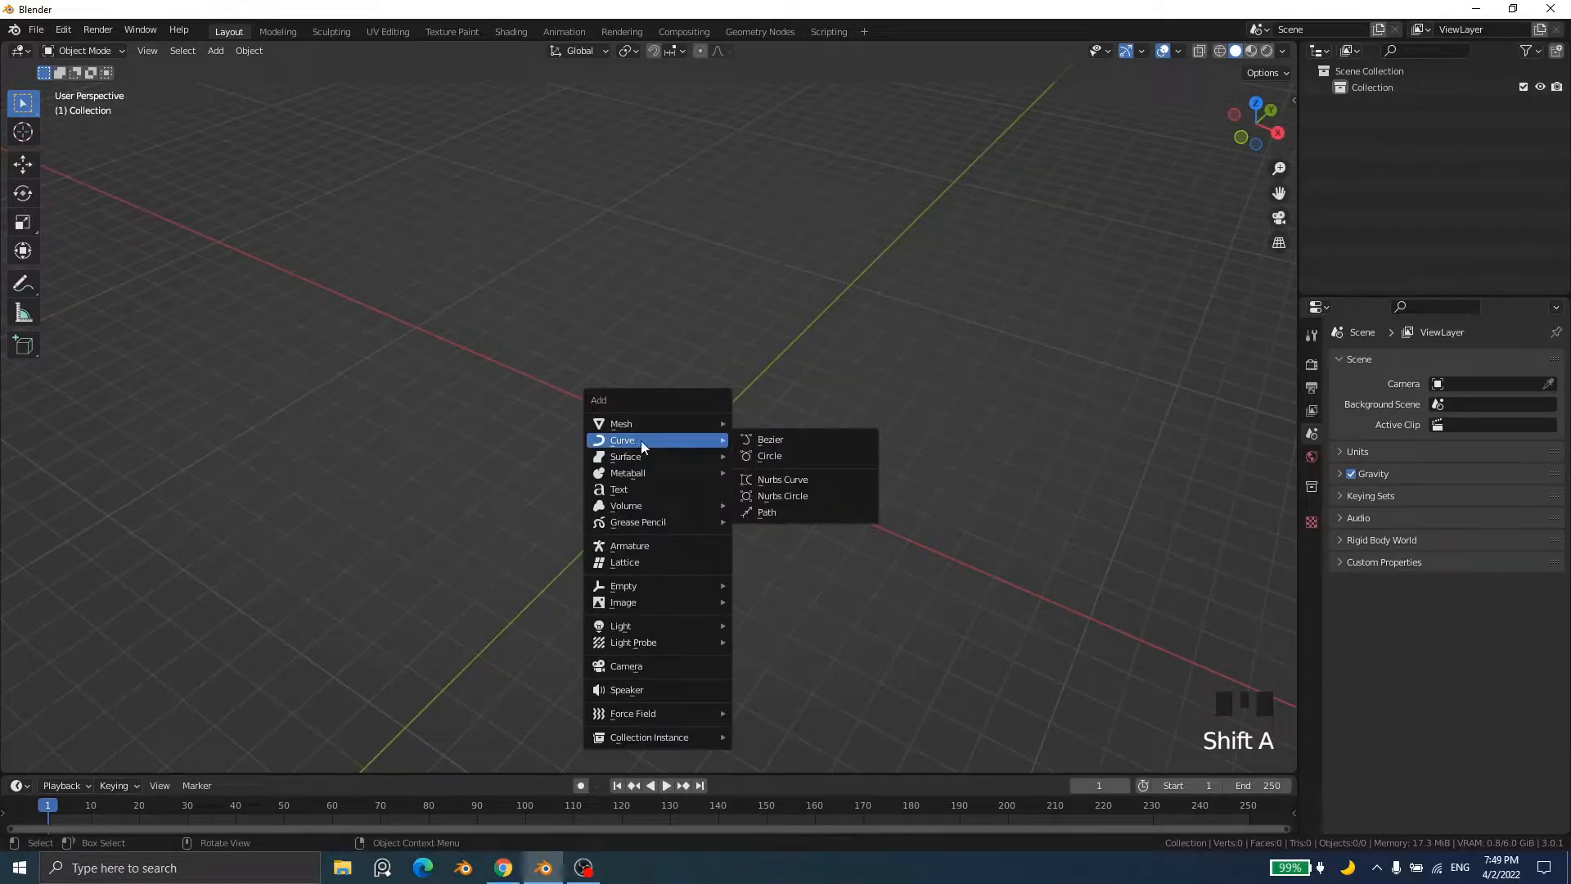
mouse_move(619, 424)
click(769, 440)
middle_drag(695, 498, 761, 480)
scroll(695, 462, up, 2)
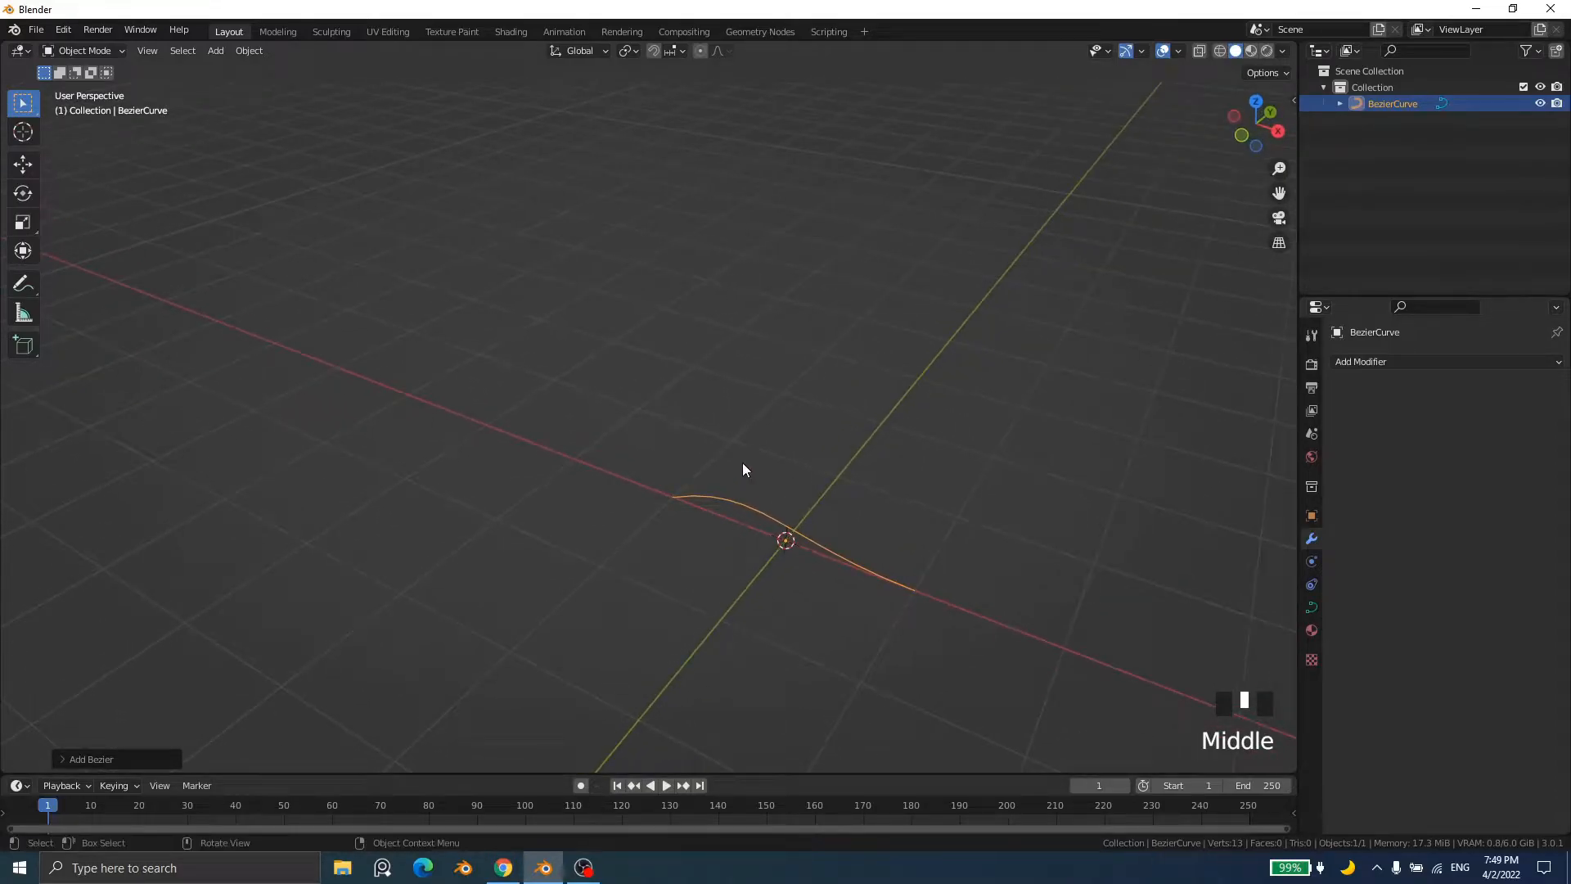
click(944, 514)
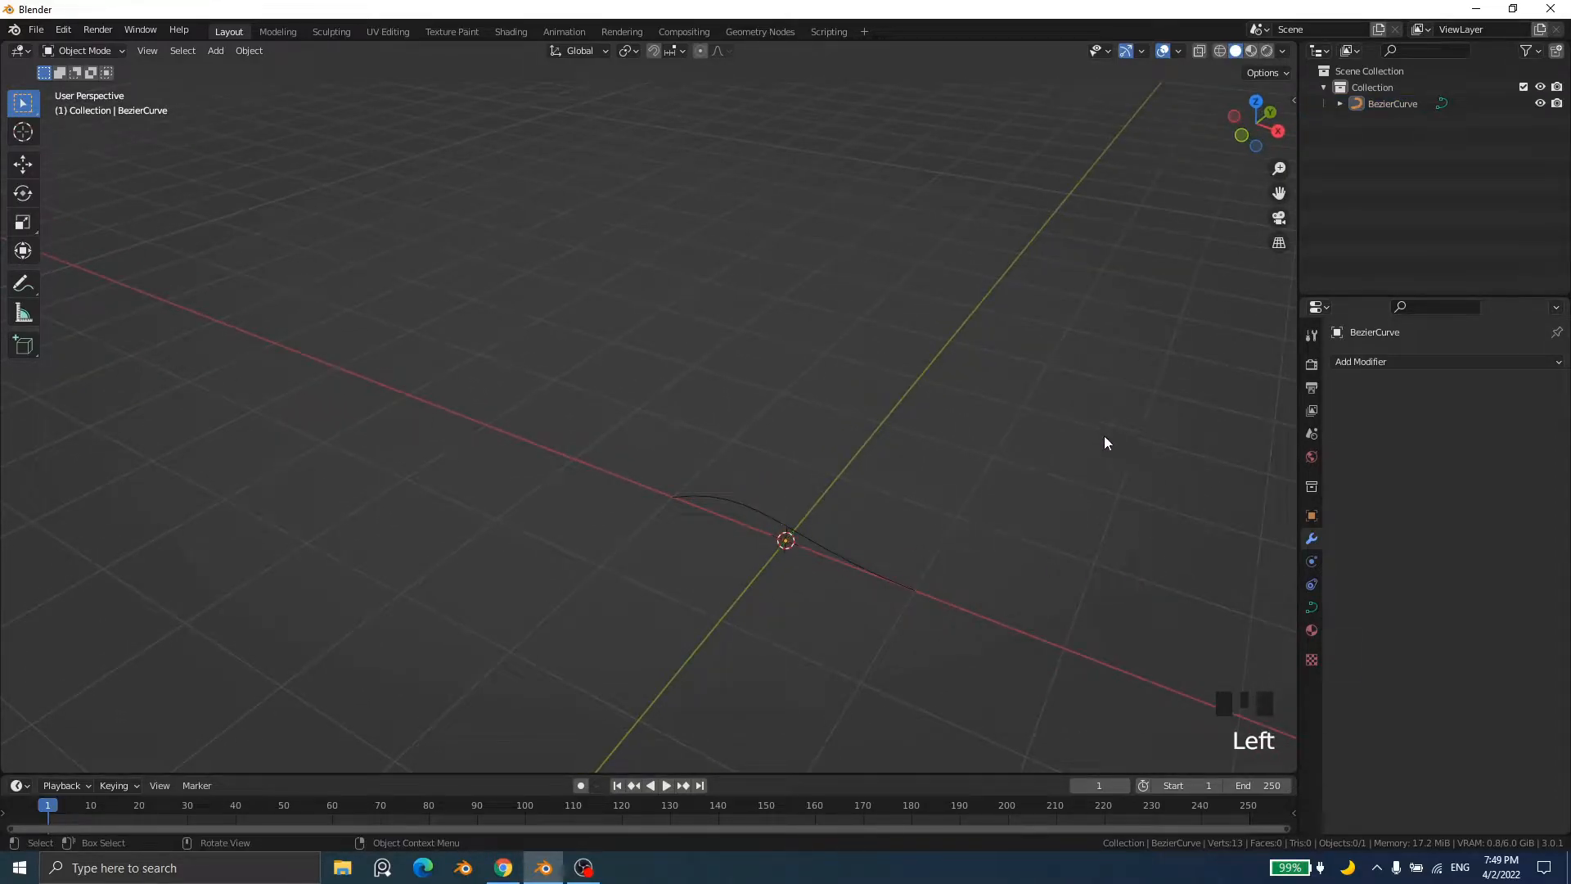
click(758, 510)
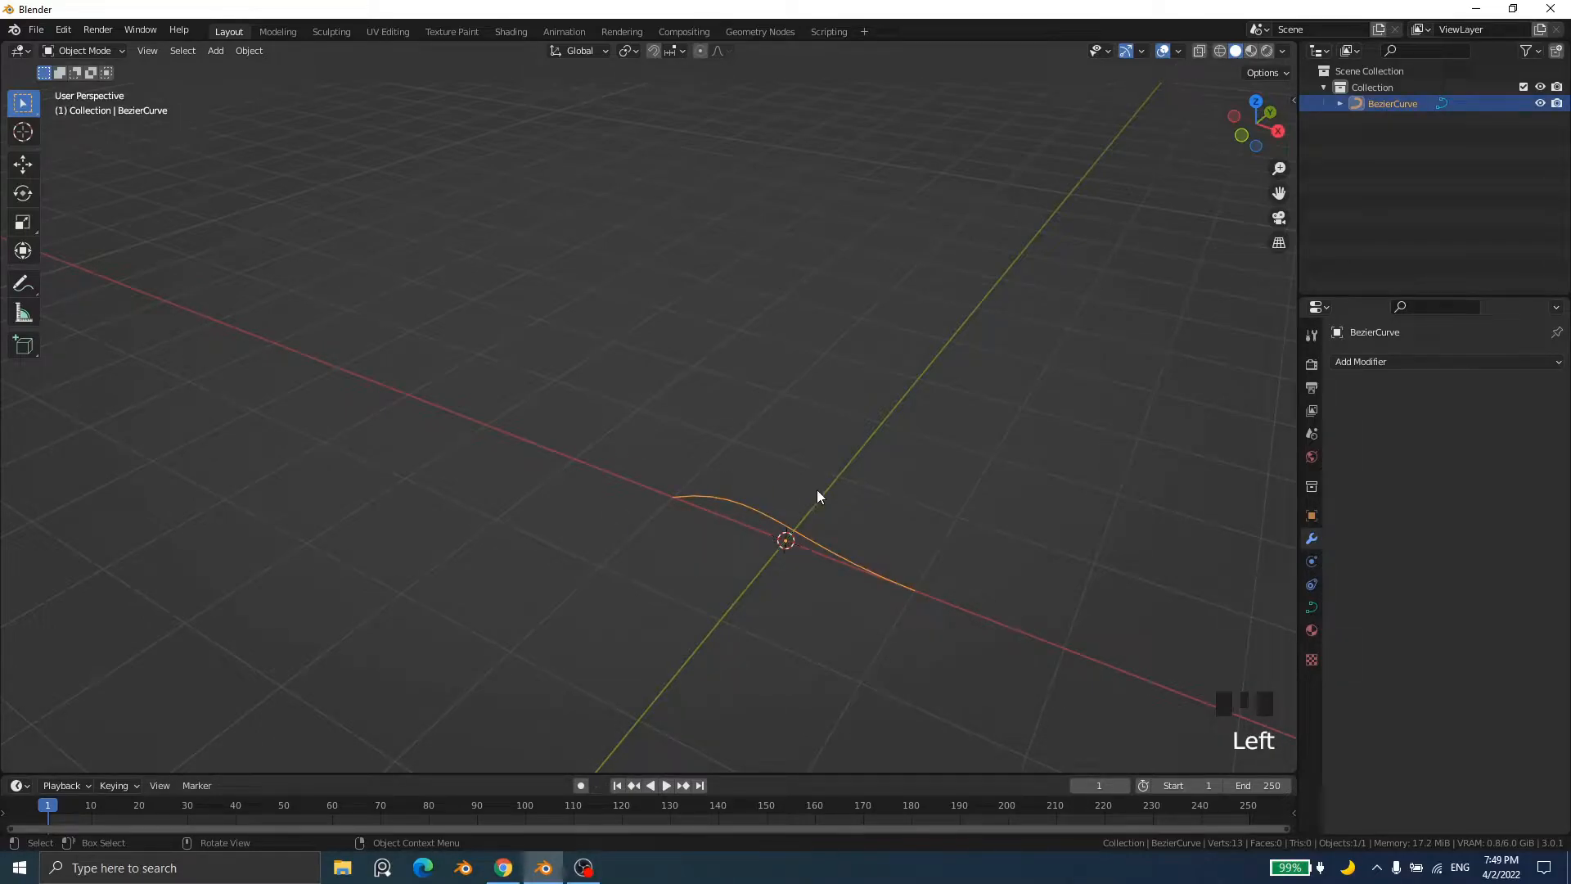
key(g)
key(Escape)
key(s)
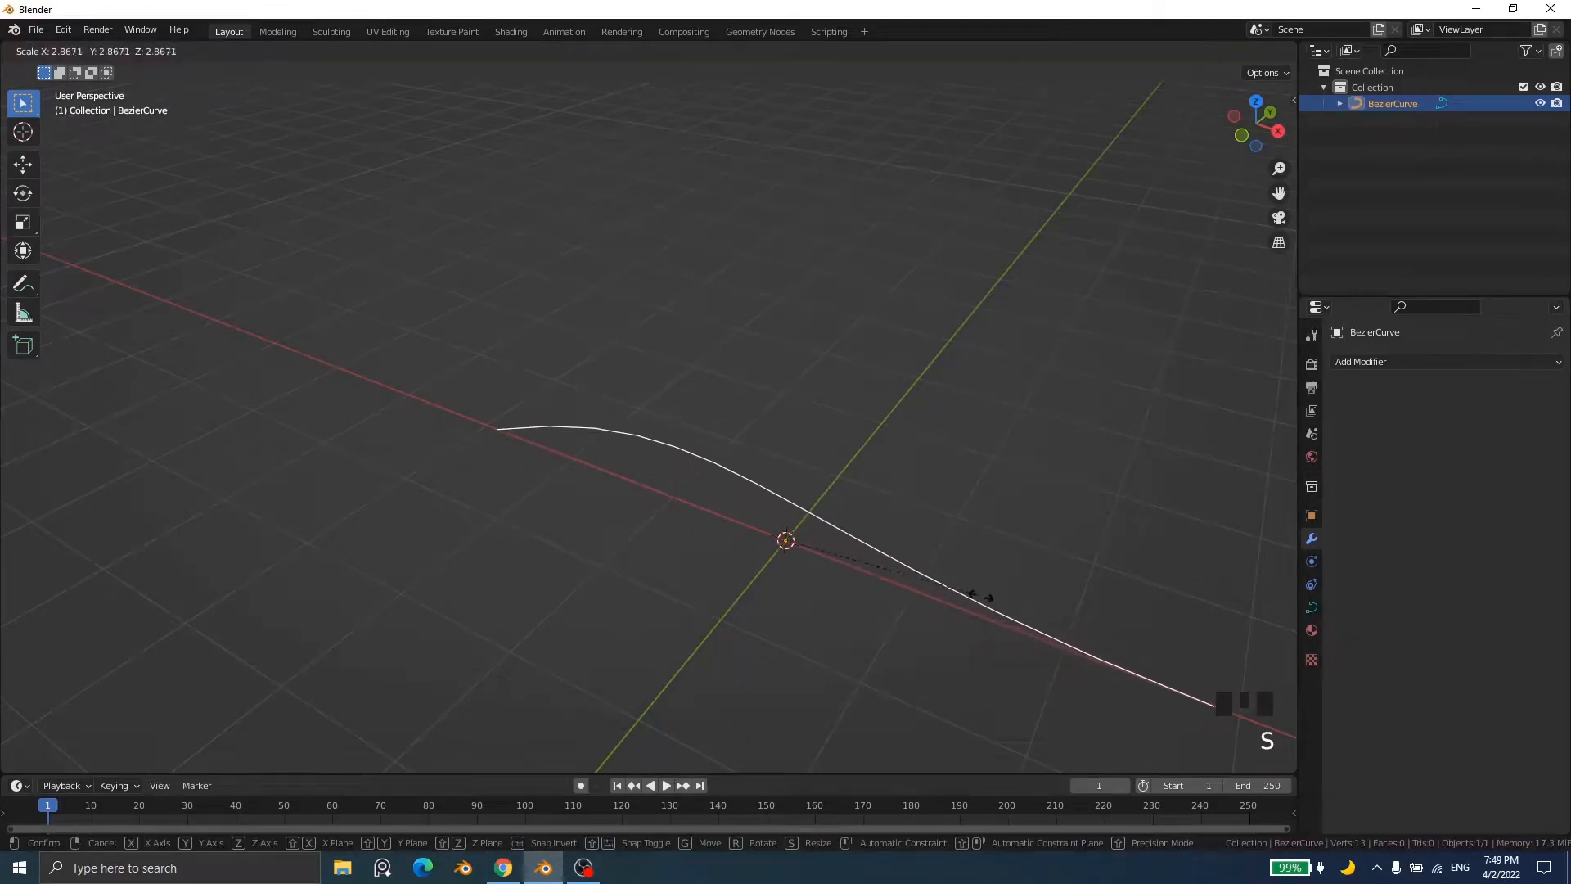
right_click(913, 533)
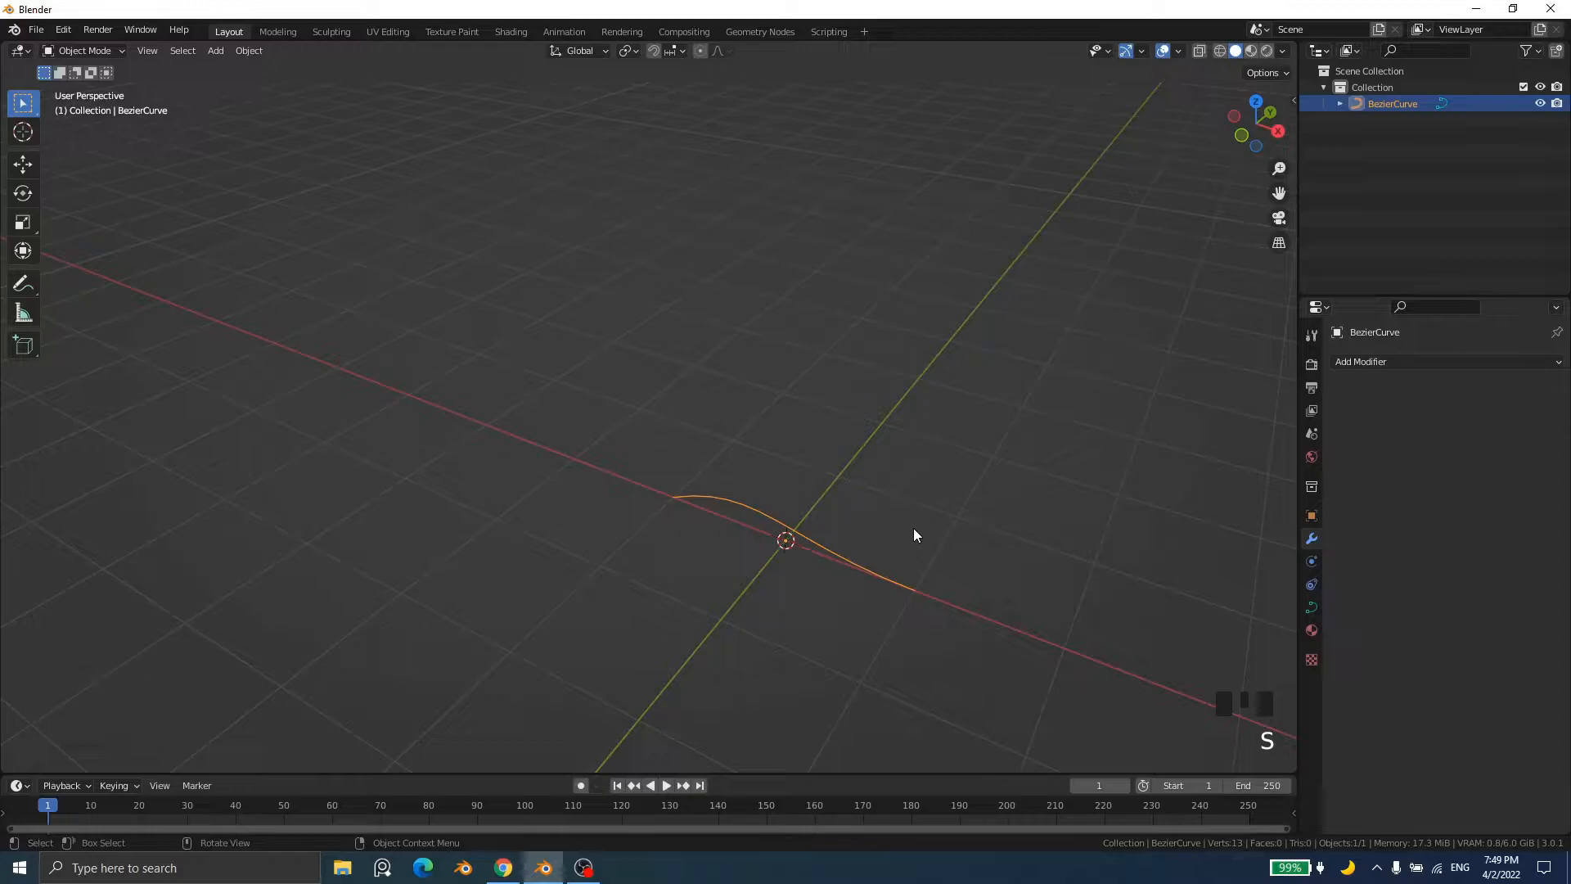
key(r)
right_click(896, 596)
Step: Enter Edit Mode on the Bezier curve, select its two end control points in turn, and leave nothing selected
key(Tab)
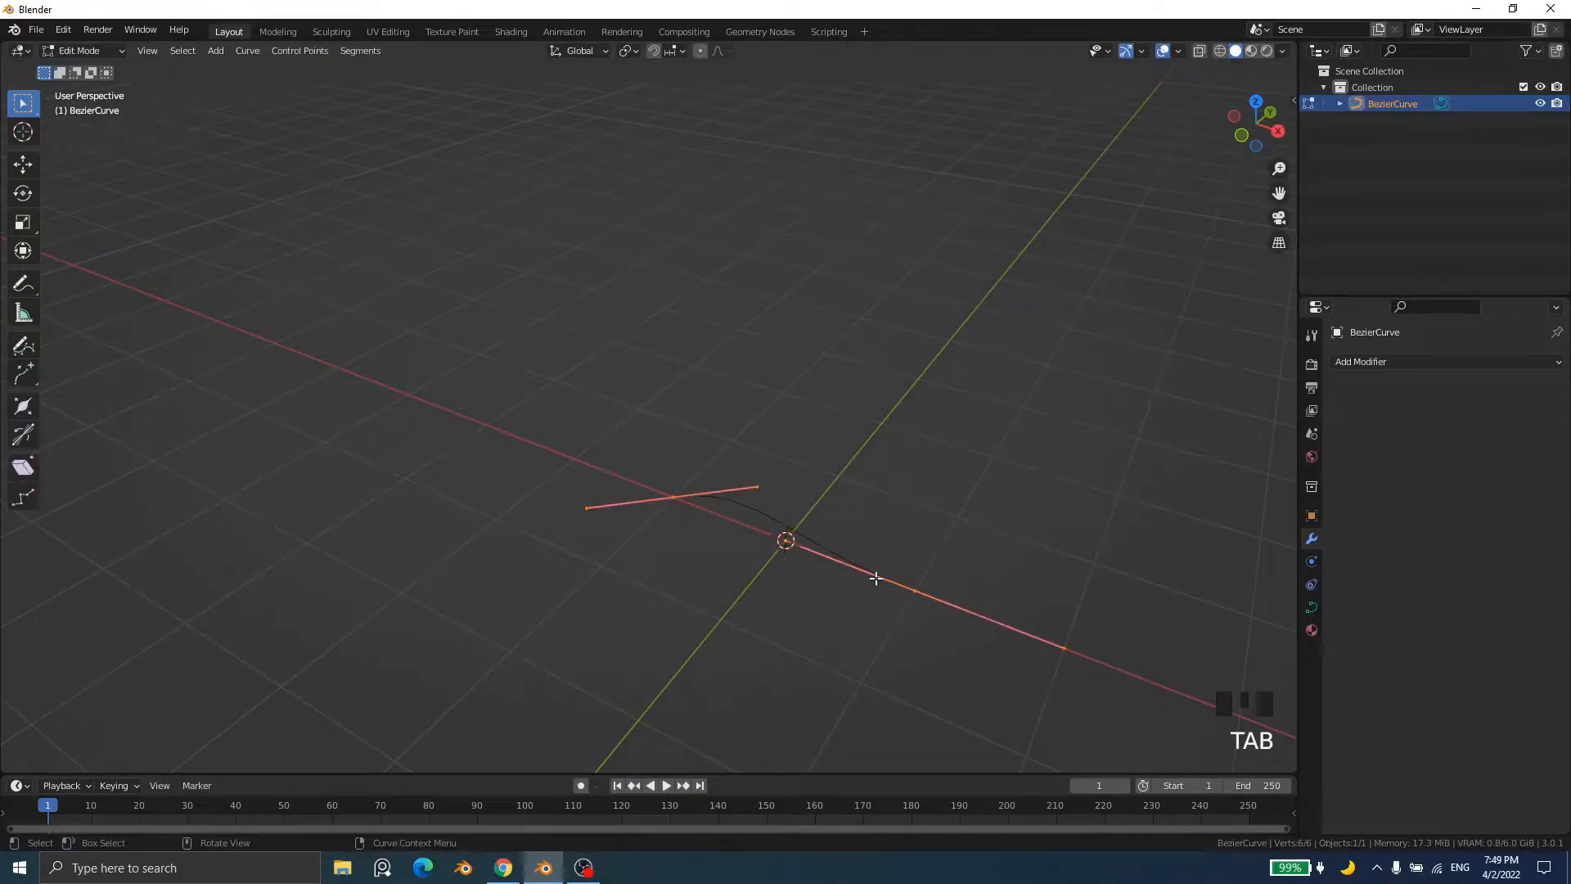
mouse_move(817, 632)
middle_down()
mouse_move(852, 635)
mouse_move(832, 628)
middle_up()
click(721, 524)
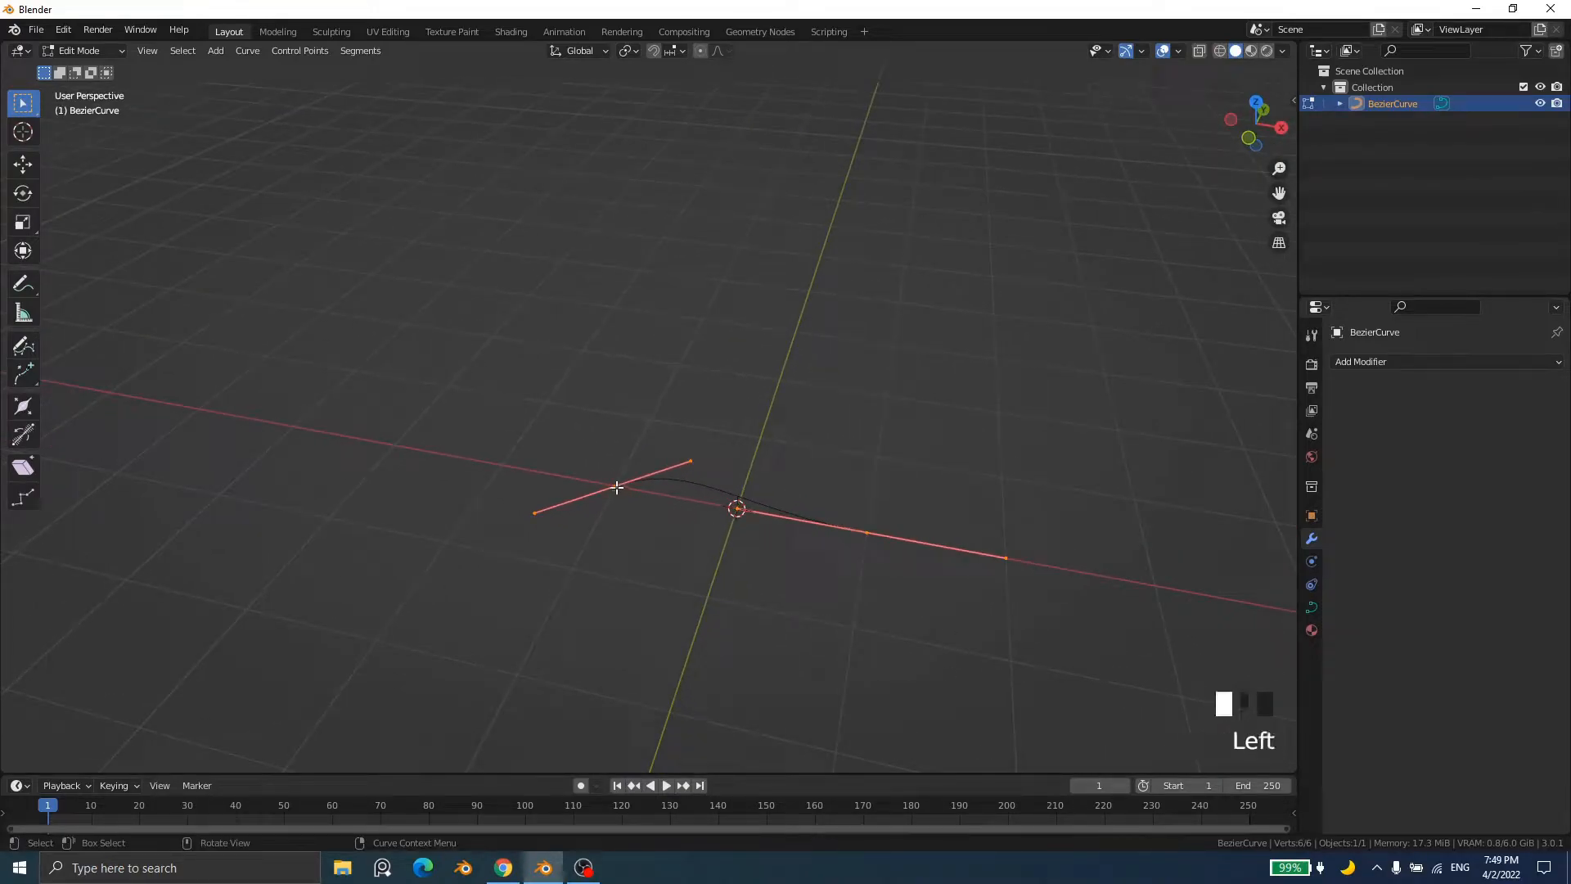
click(859, 534)
click(623, 482)
click(853, 528)
click(875, 396)
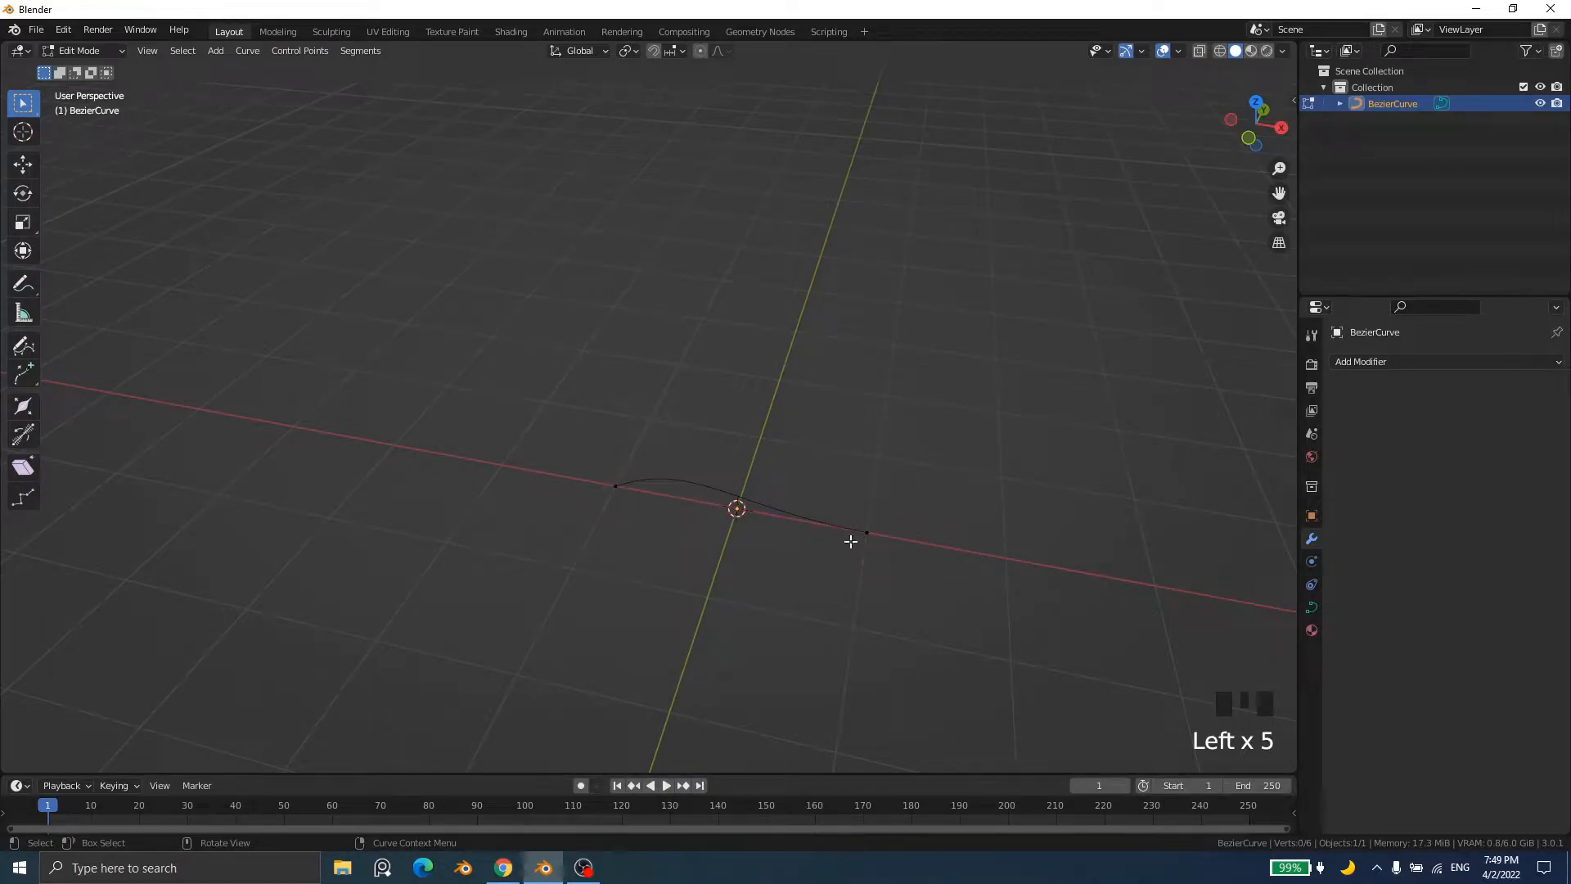
Step: Try moving the control point at the curve's negative X end farther out from the origin
click(611, 487)
key(g)
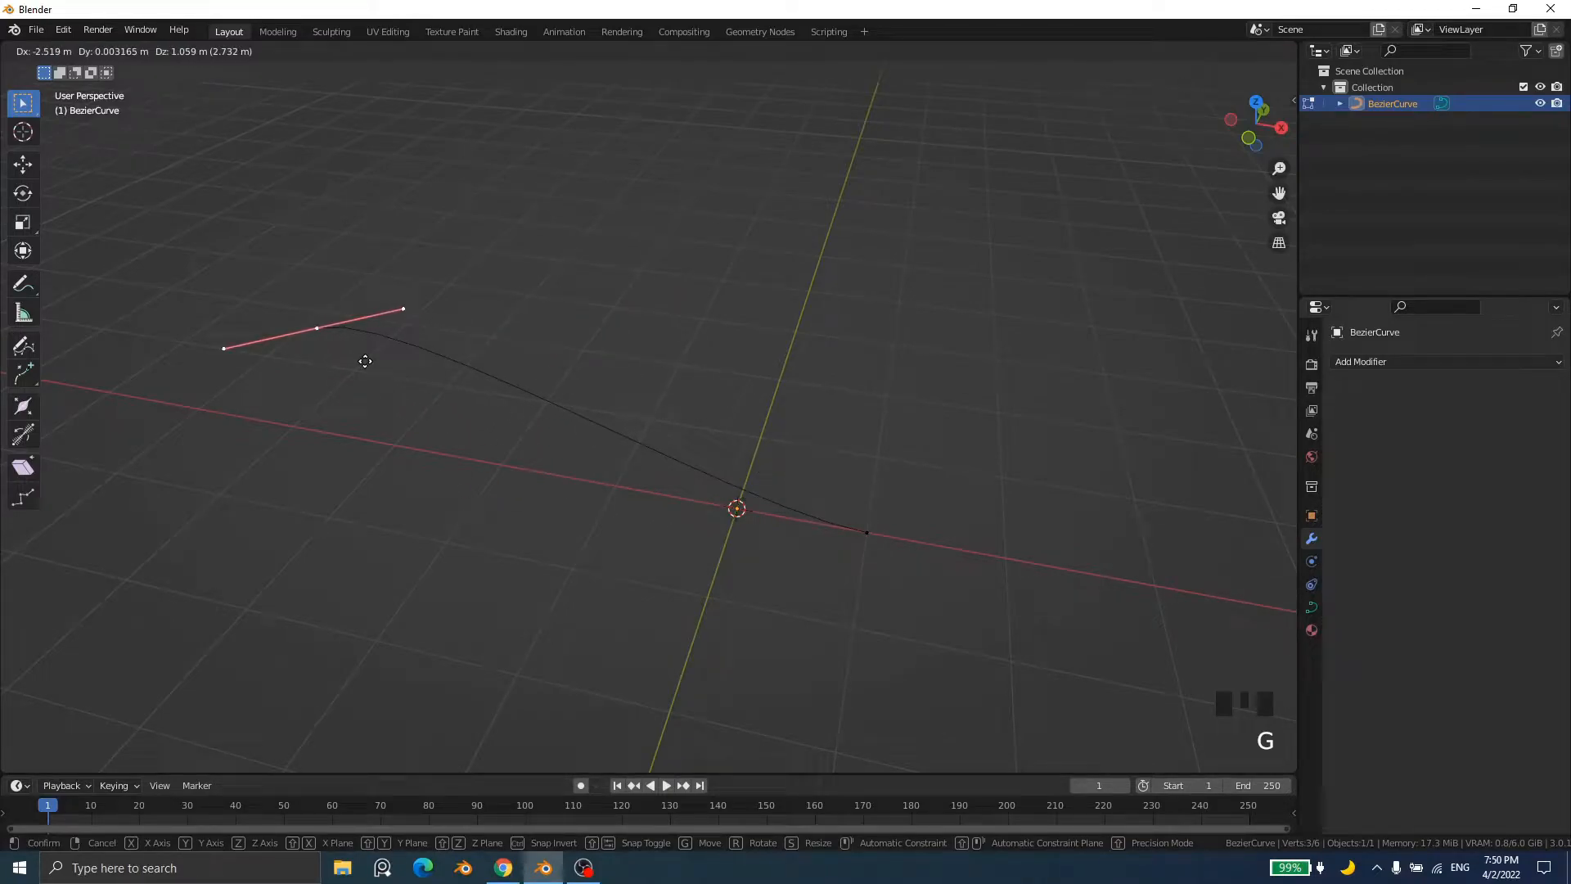
right_click(365, 360)
key(g)
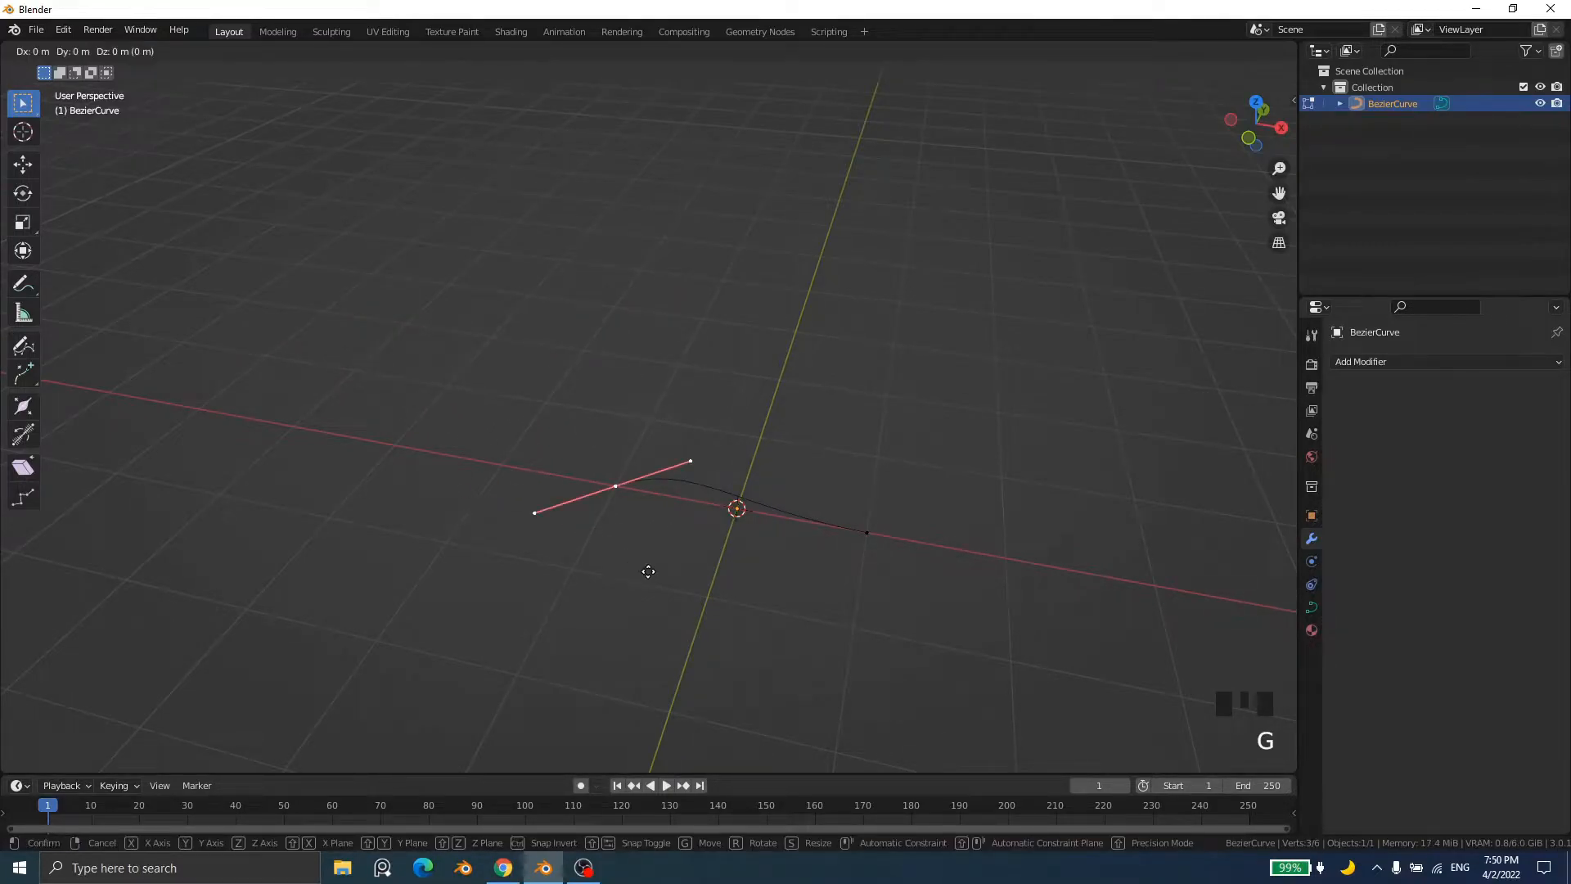
click(361, 509)
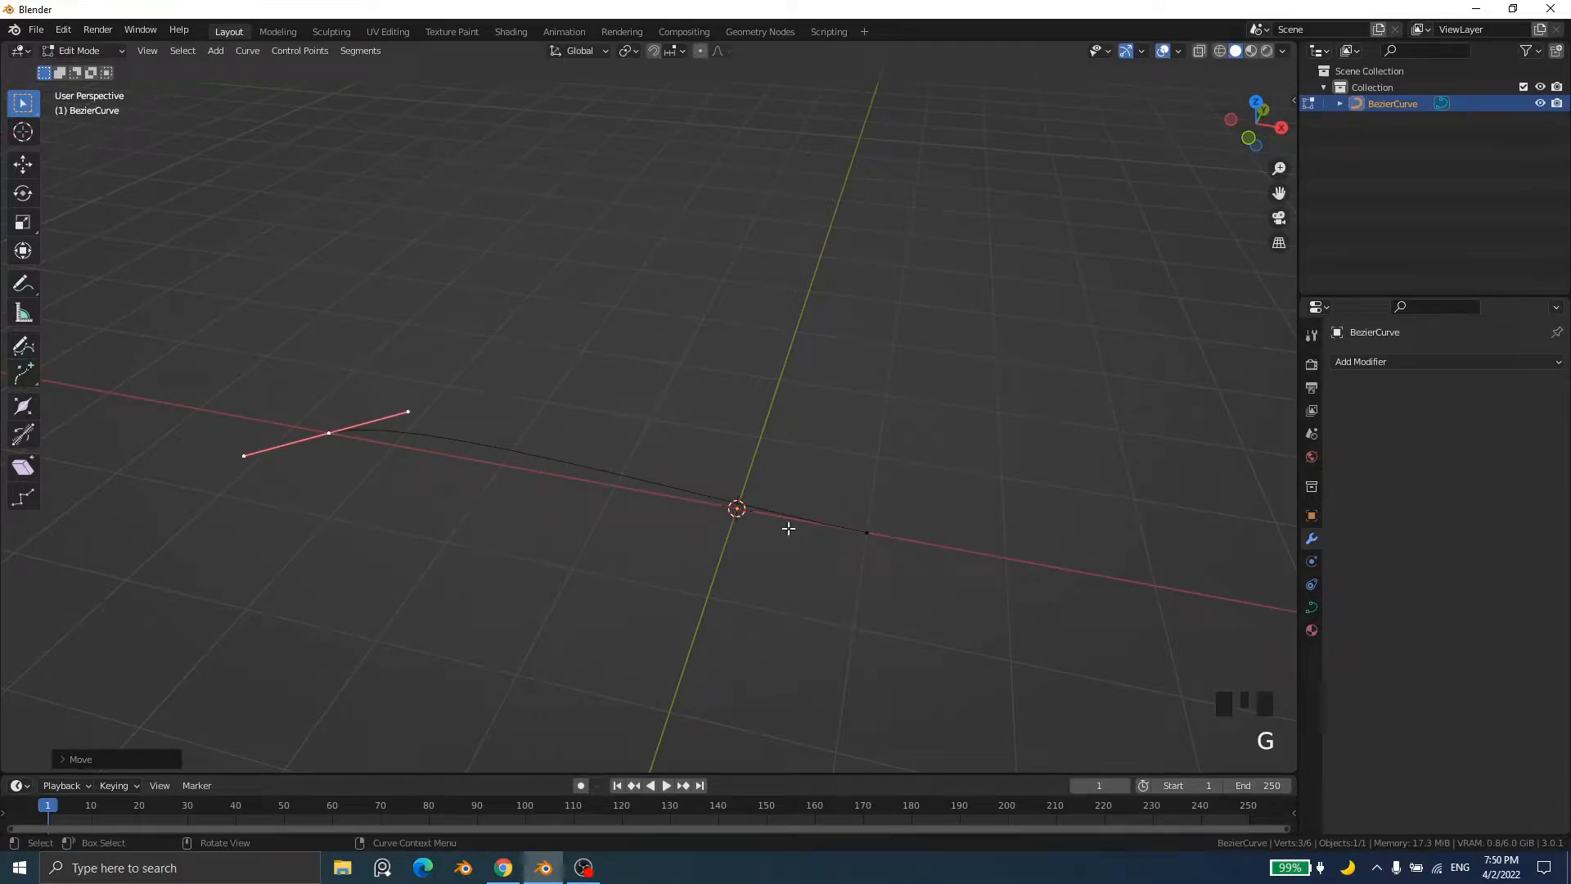
Step: Try moving the control point at the curve's positive X end along the global Y axis
click(870, 540)
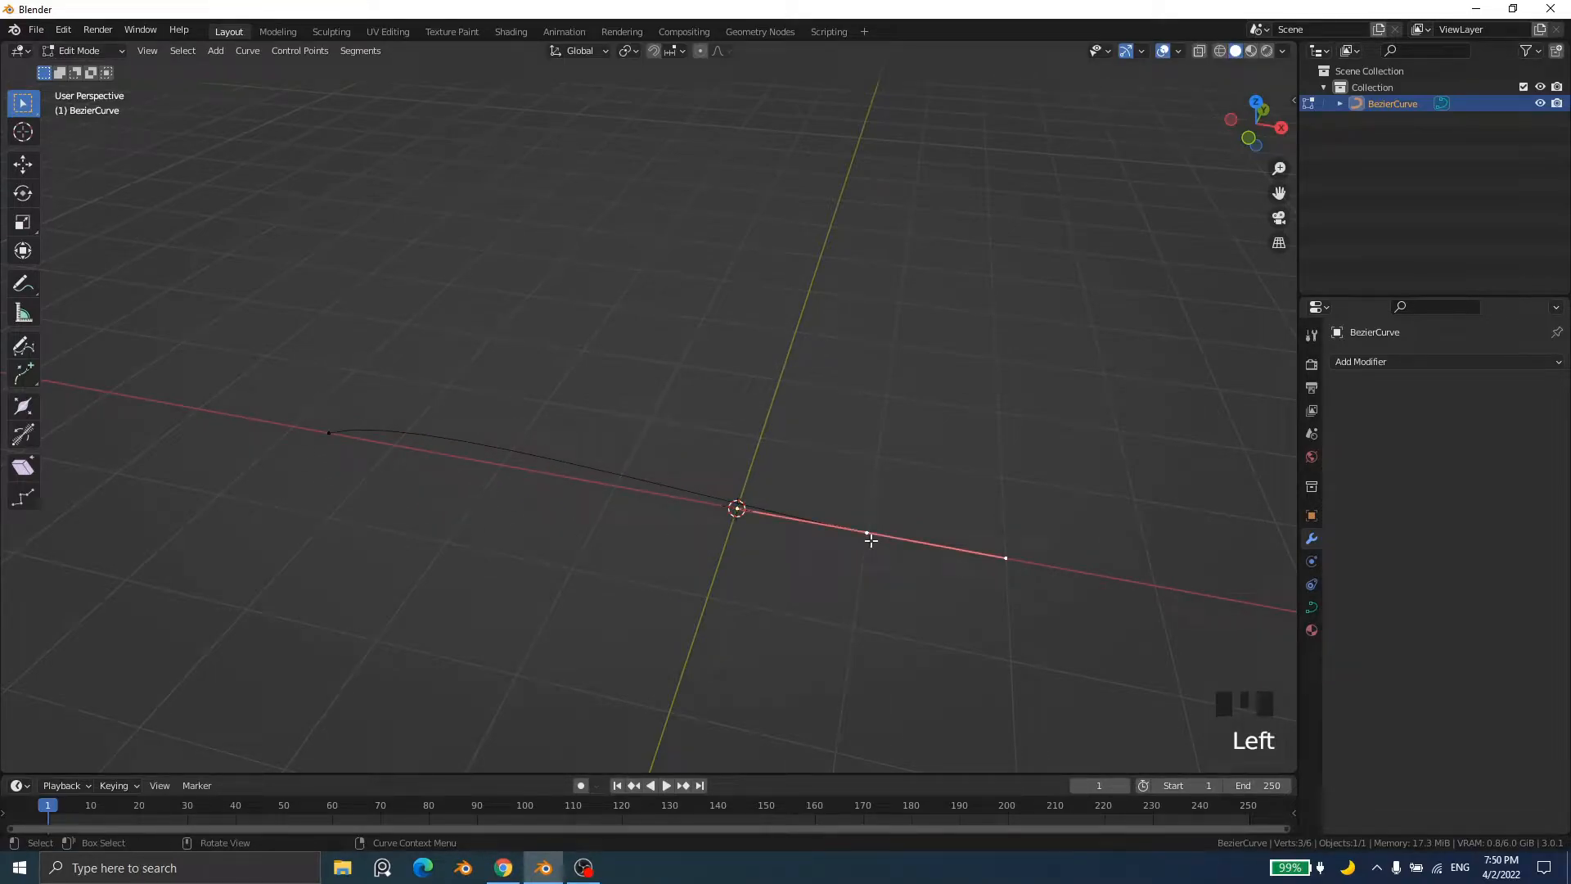
key(g)
key(y)
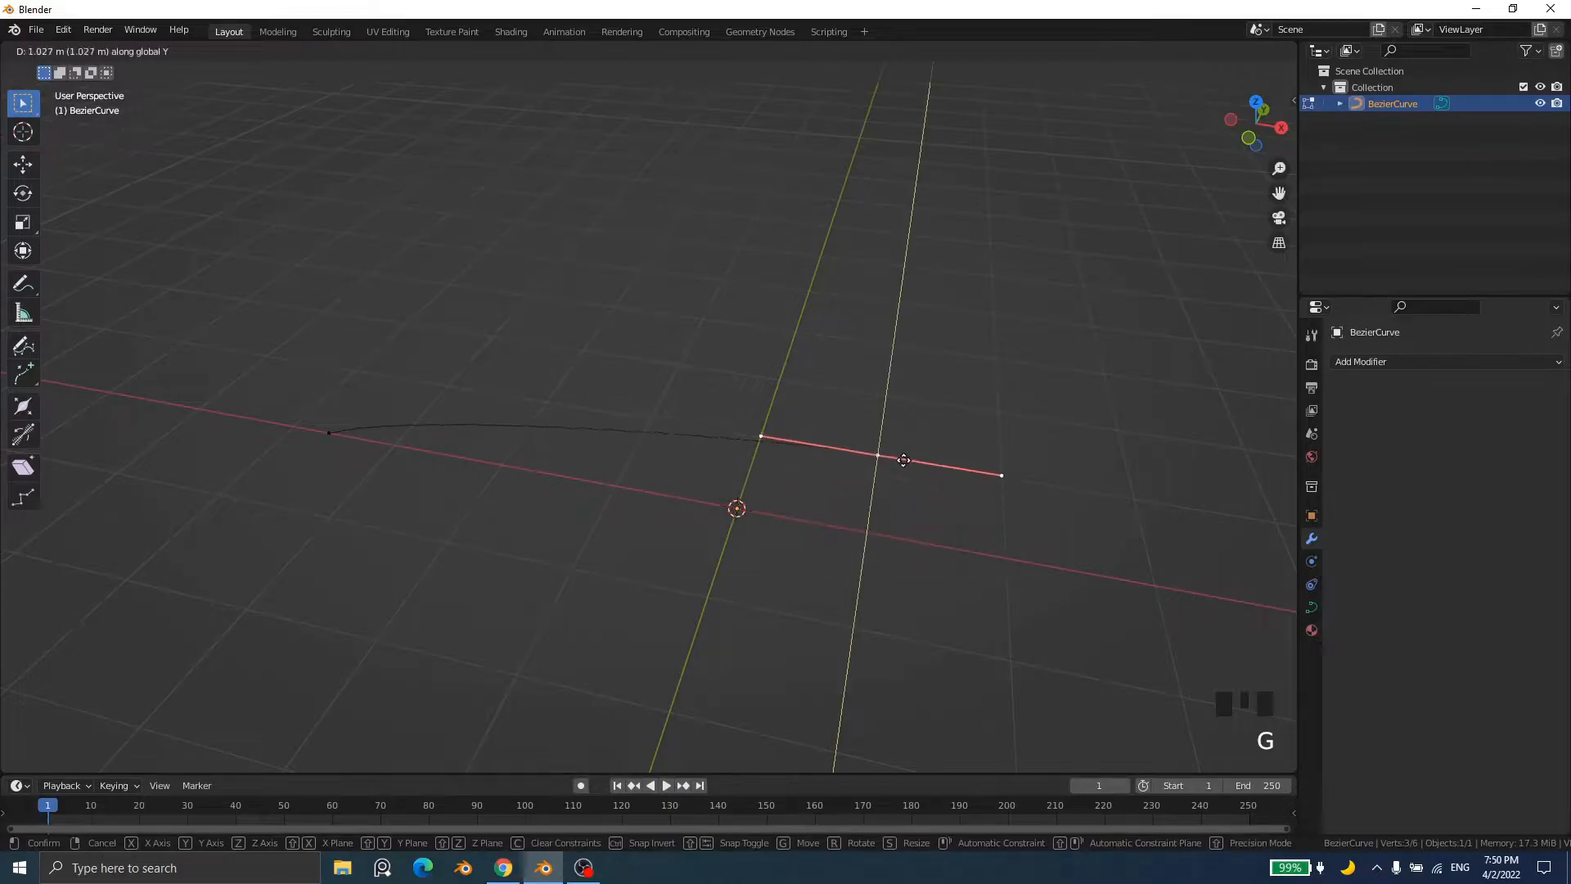
click(908, 435)
Step: Undo the moves of both end control points
middle_drag(869, 535, 836, 543)
key(ctrl+z)
key(ctrl+z)
key(ctrl+z)
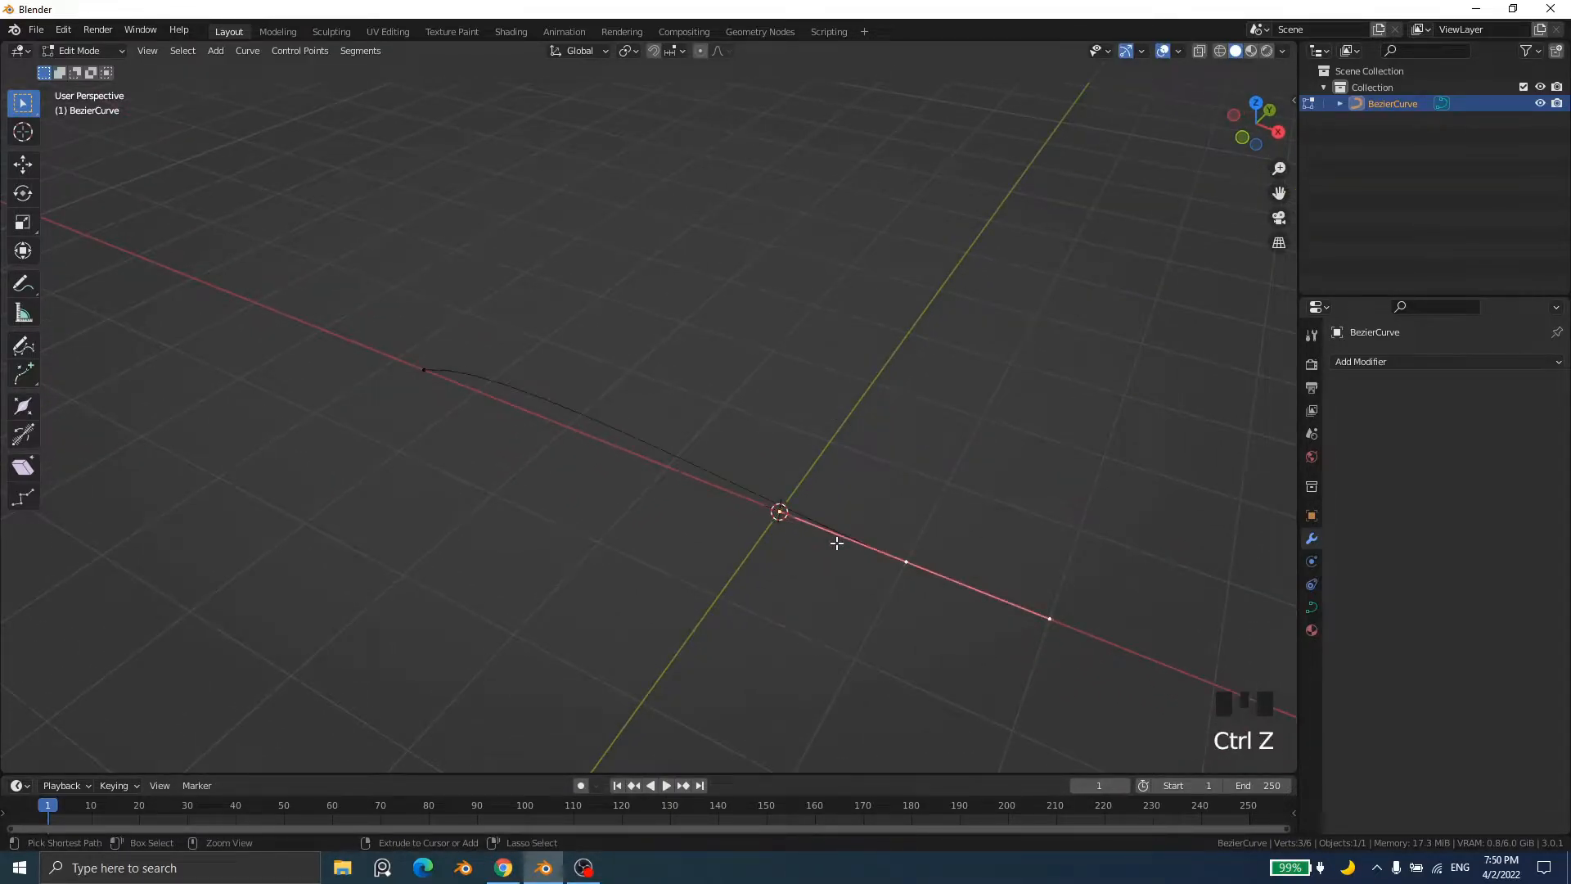
Step: Try an unconstrained move of the negative X end control point, check its height from a low angle, and undo it
click(902, 563)
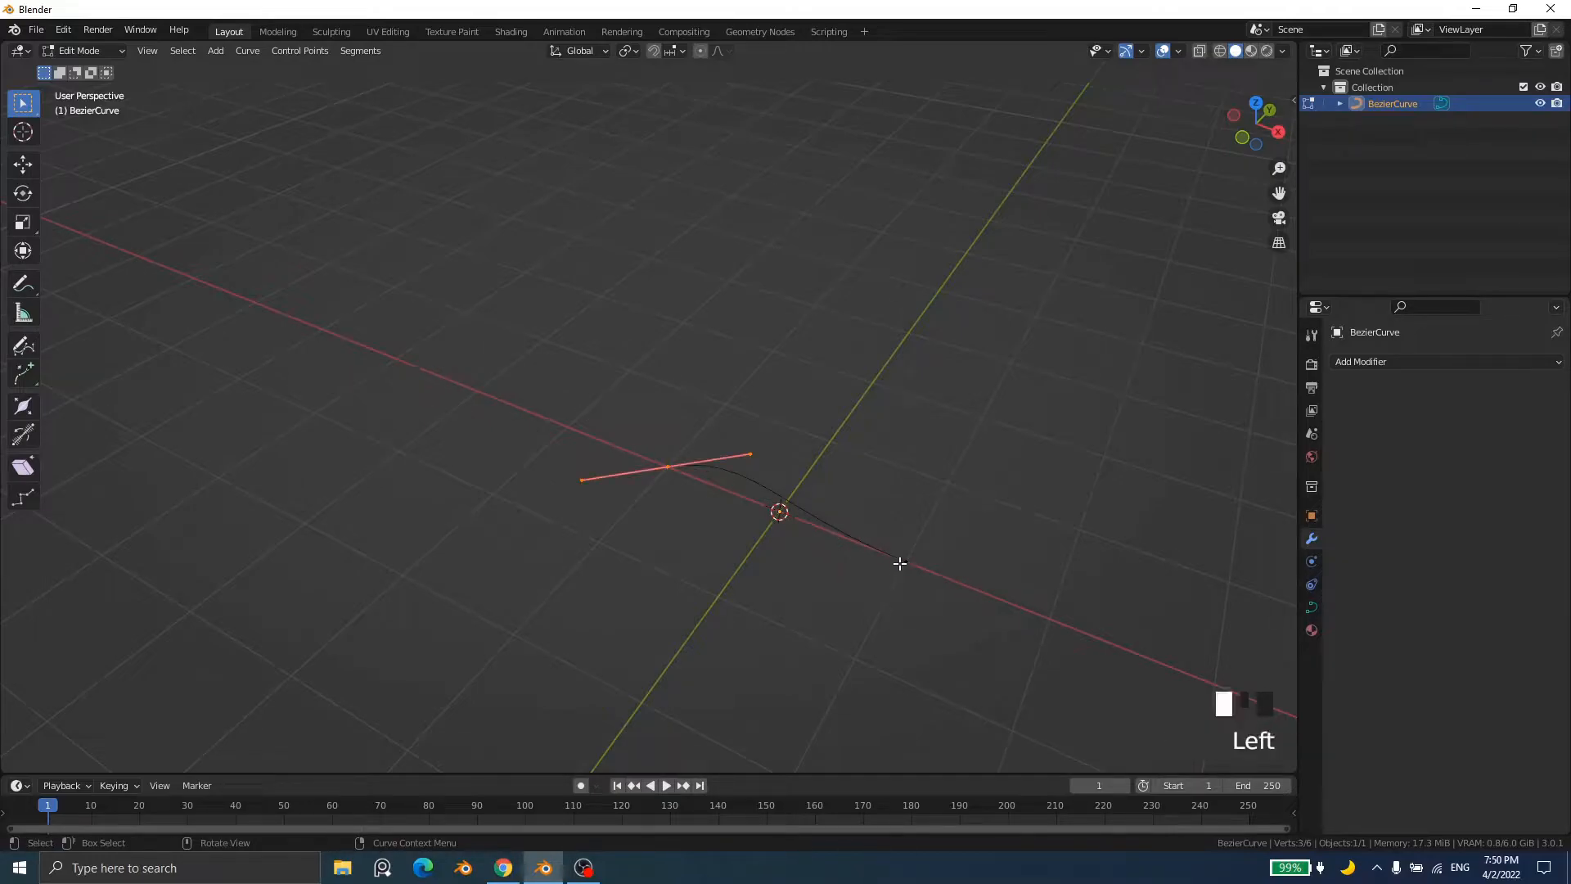
middle_drag(835, 630, 723, 543)
click(675, 502)
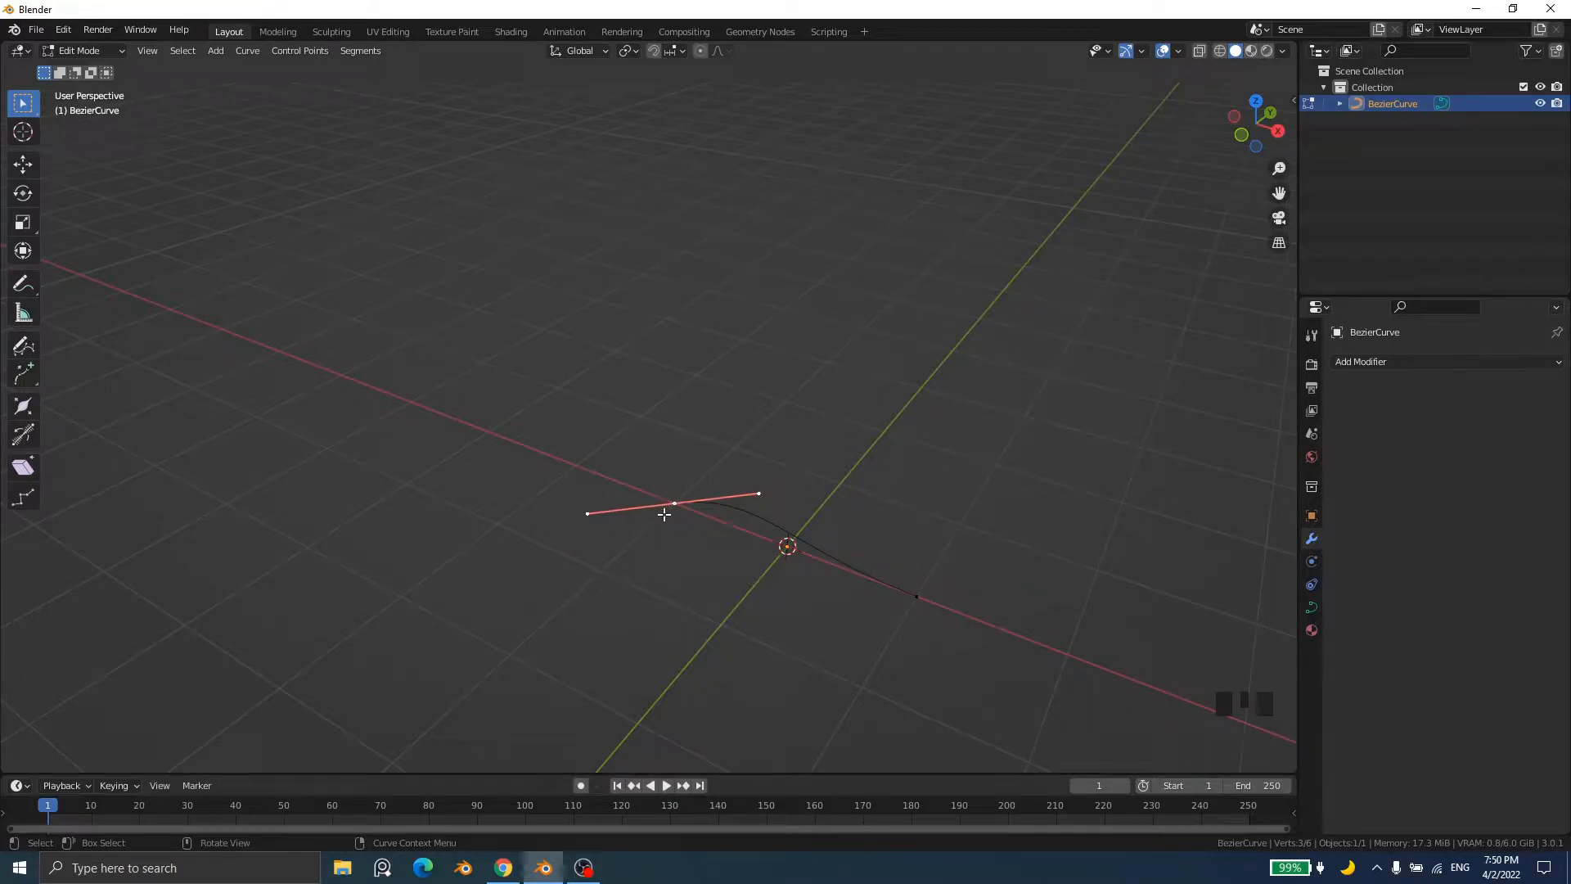
key(g)
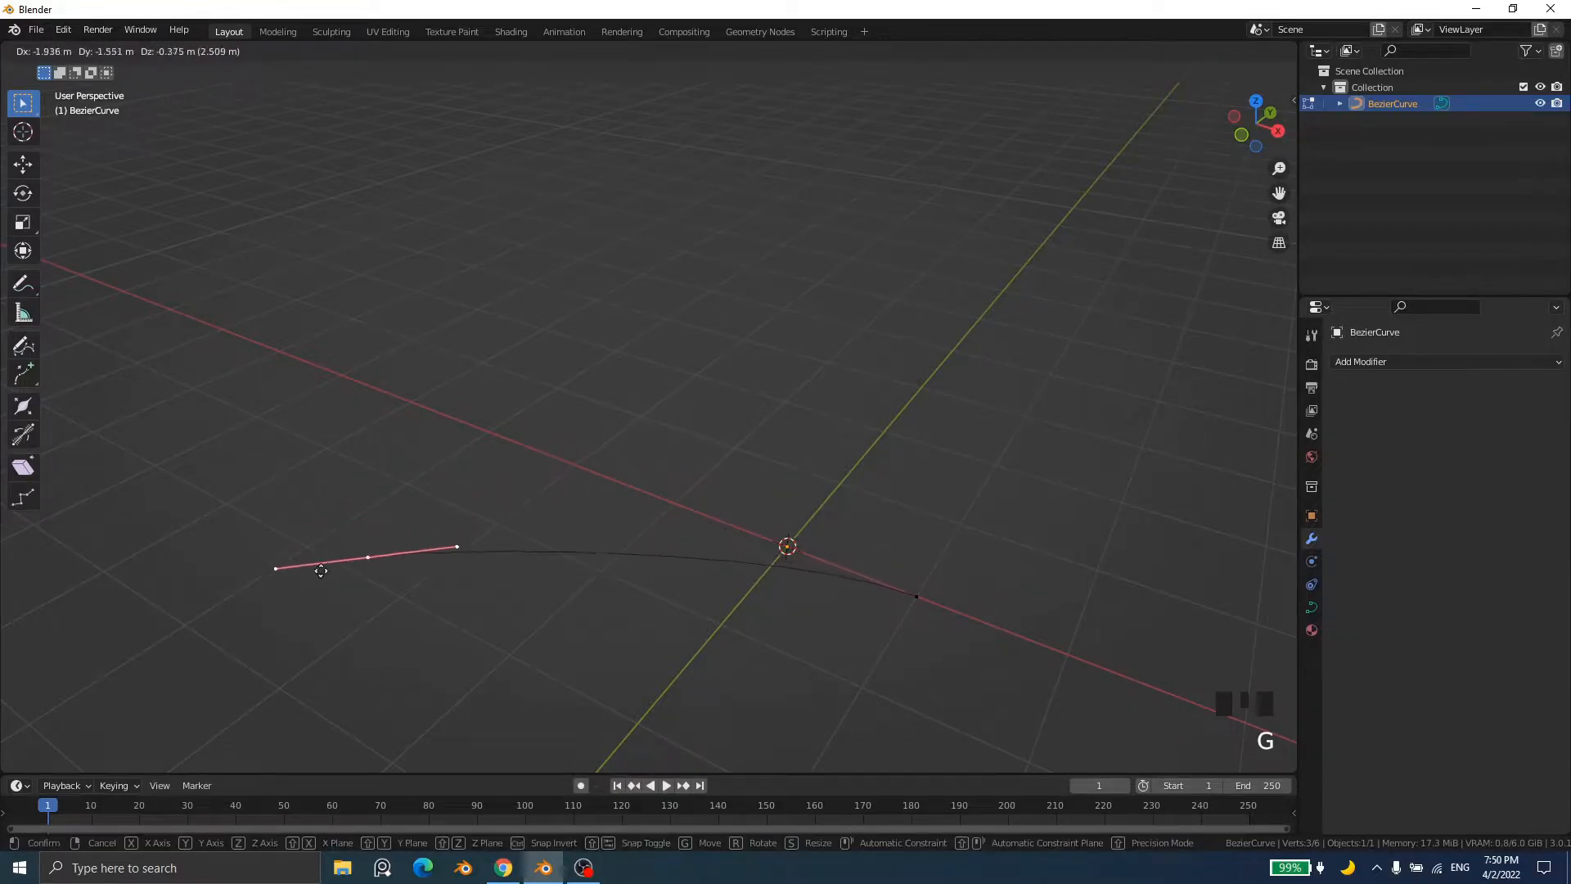
click(314, 606)
middle_drag(616, 655, 646, 638)
scroll(627, 592, down, 7)
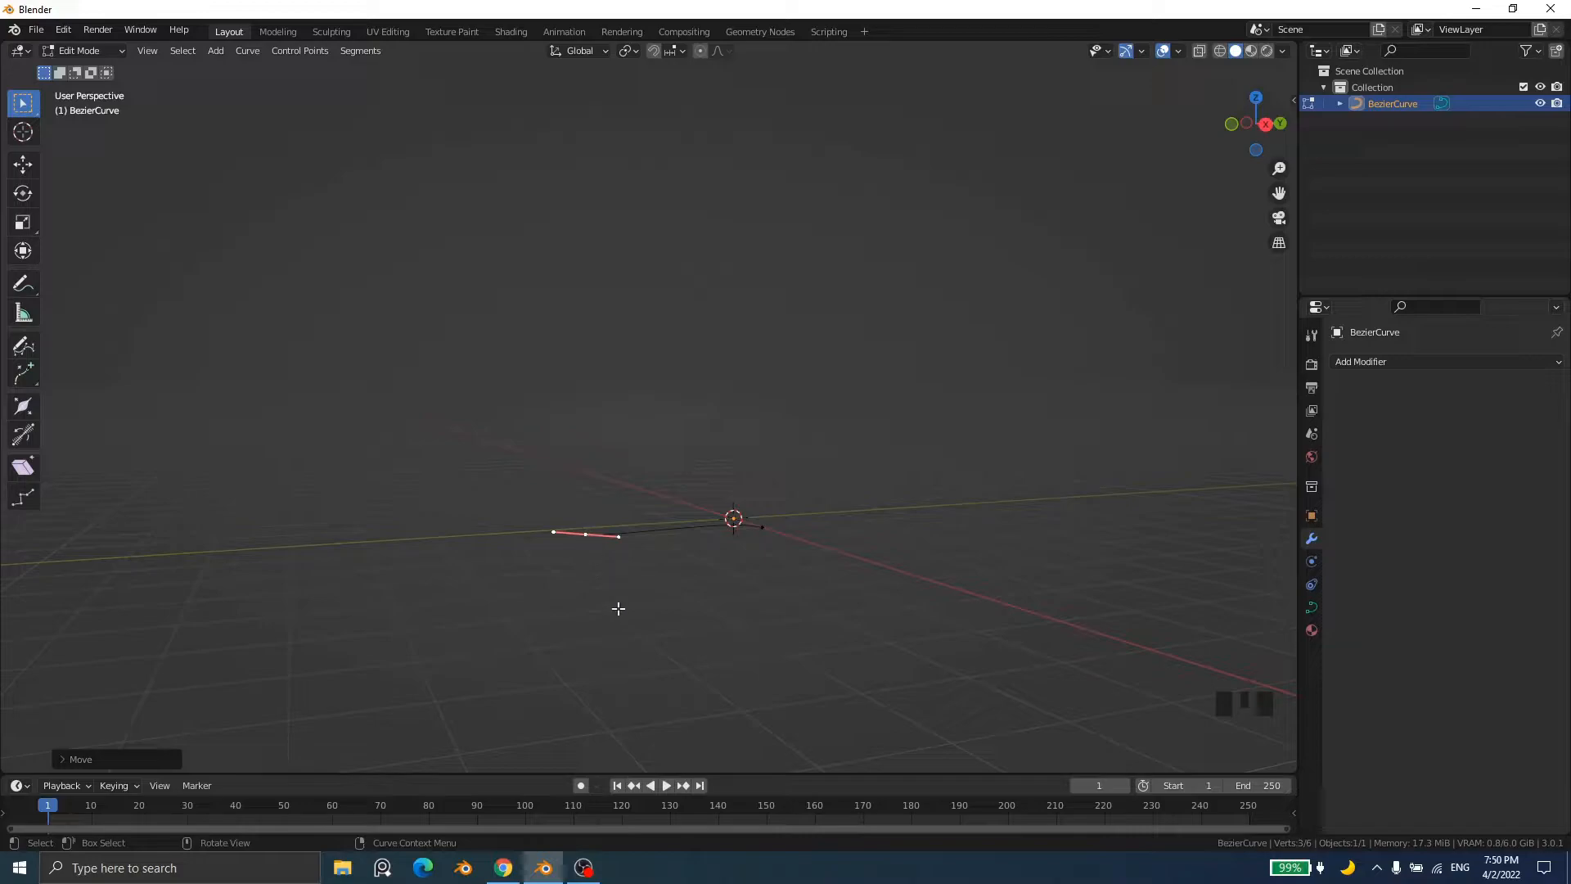
middle_drag(649, 559, 732, 612)
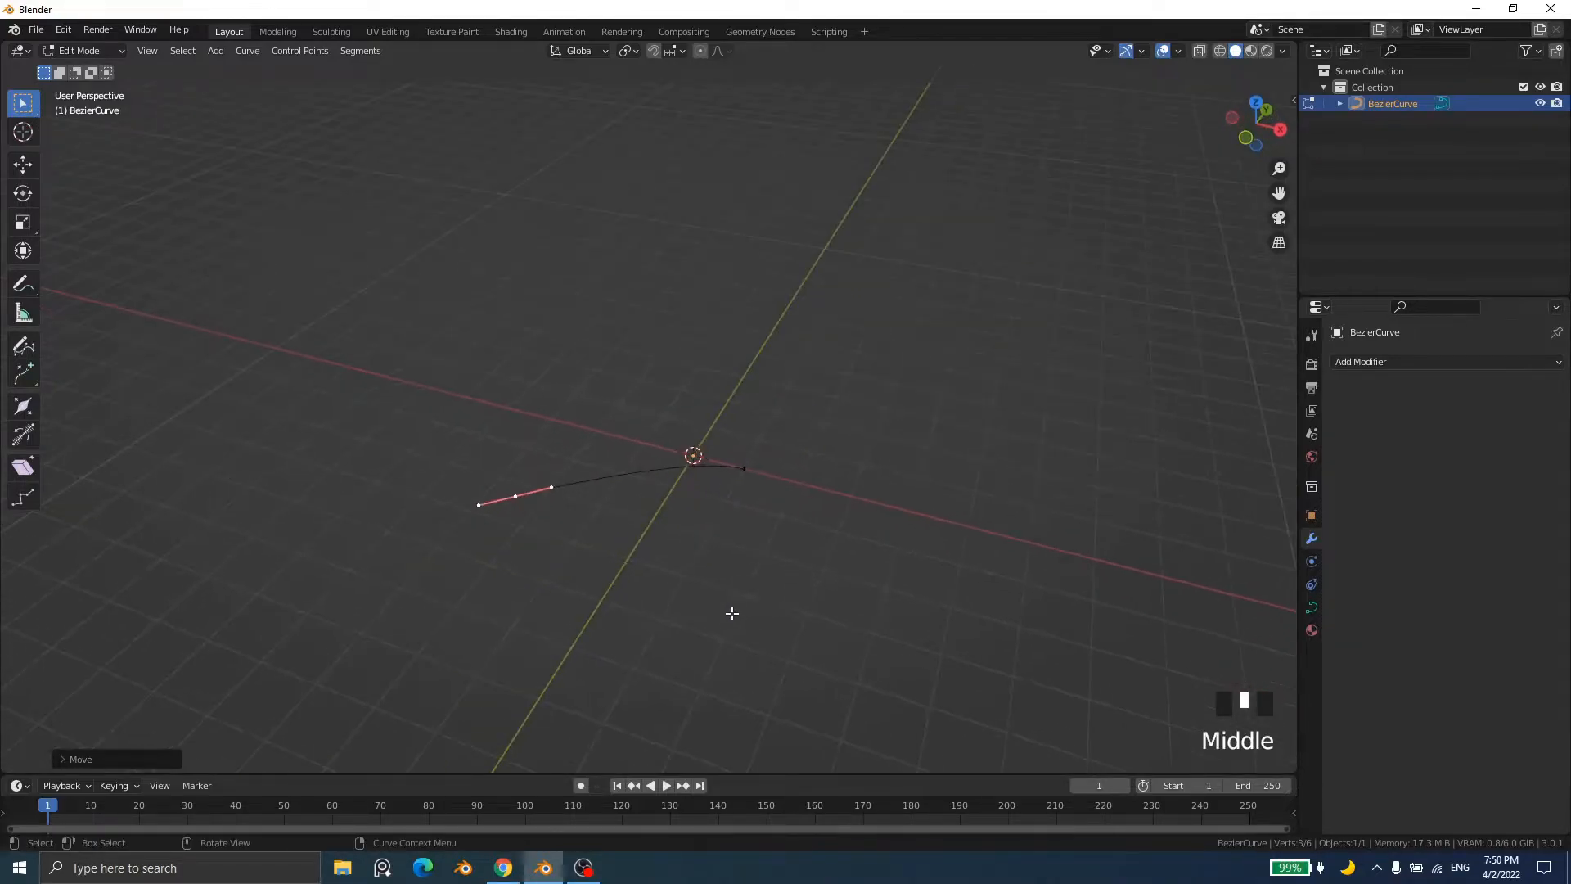
key(ctrl+z)
Step: Move the negative X end control point away from the origin toward positive Y, with the global Z axis locked
scroll(652, 428, up, 5)
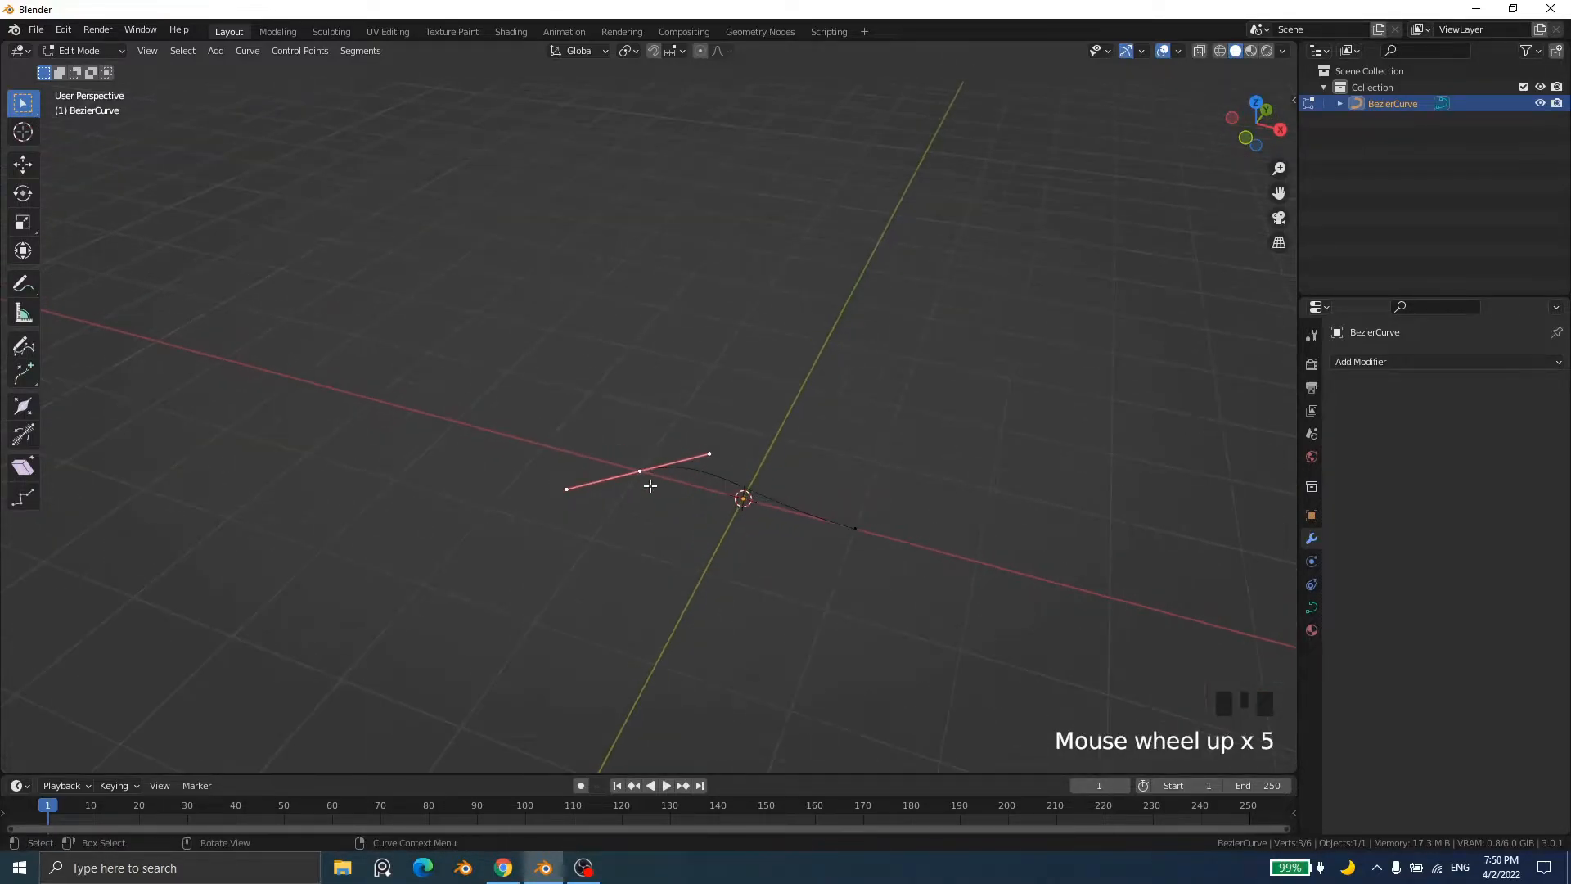
key(g)
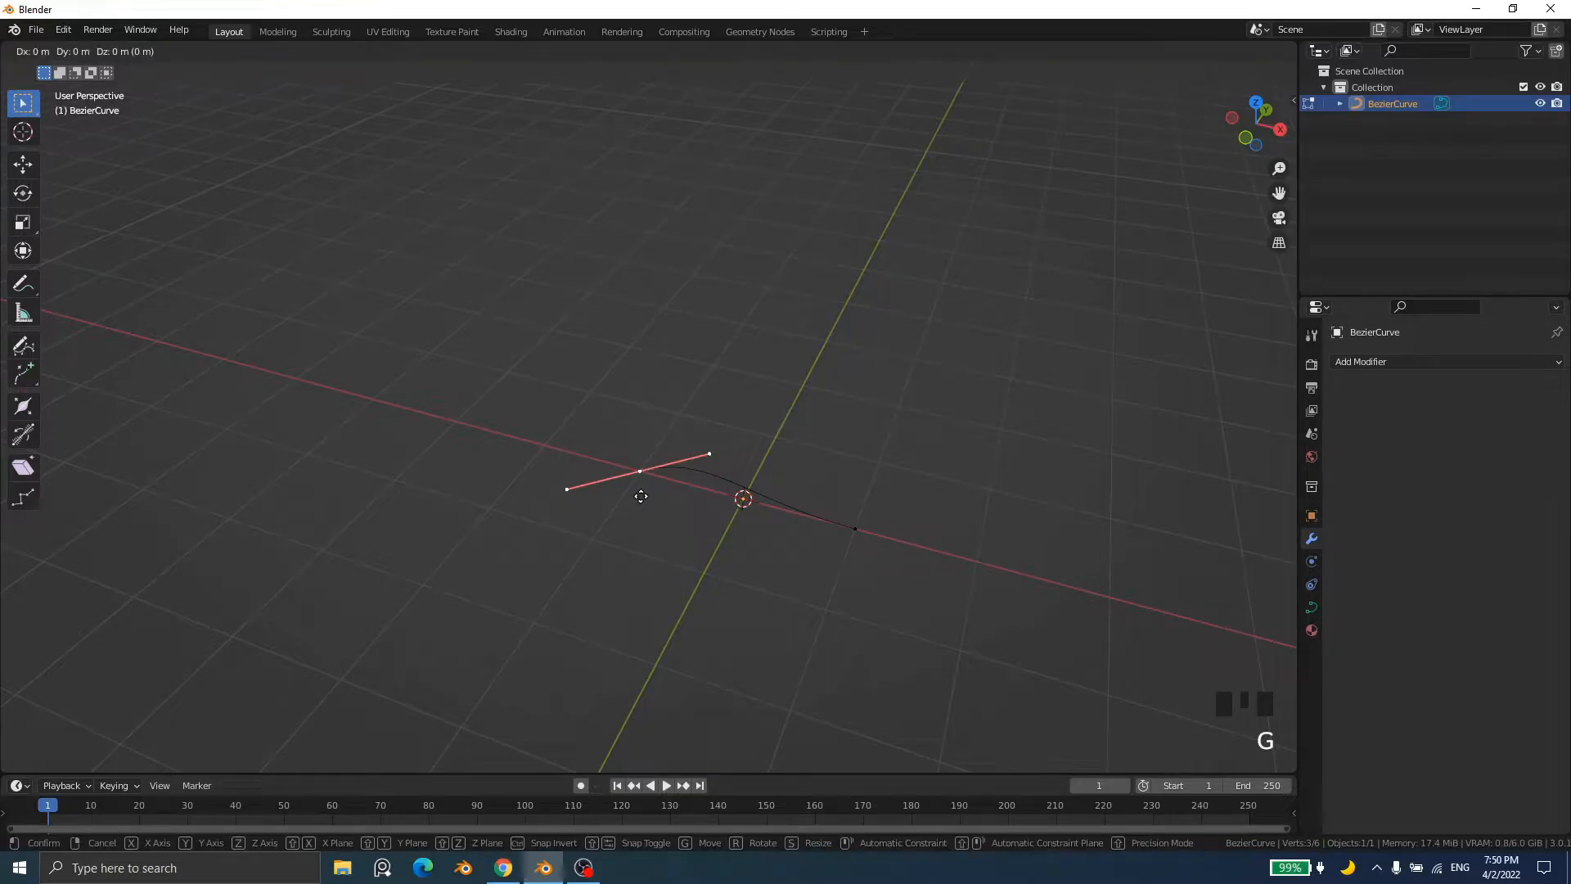
key(z)
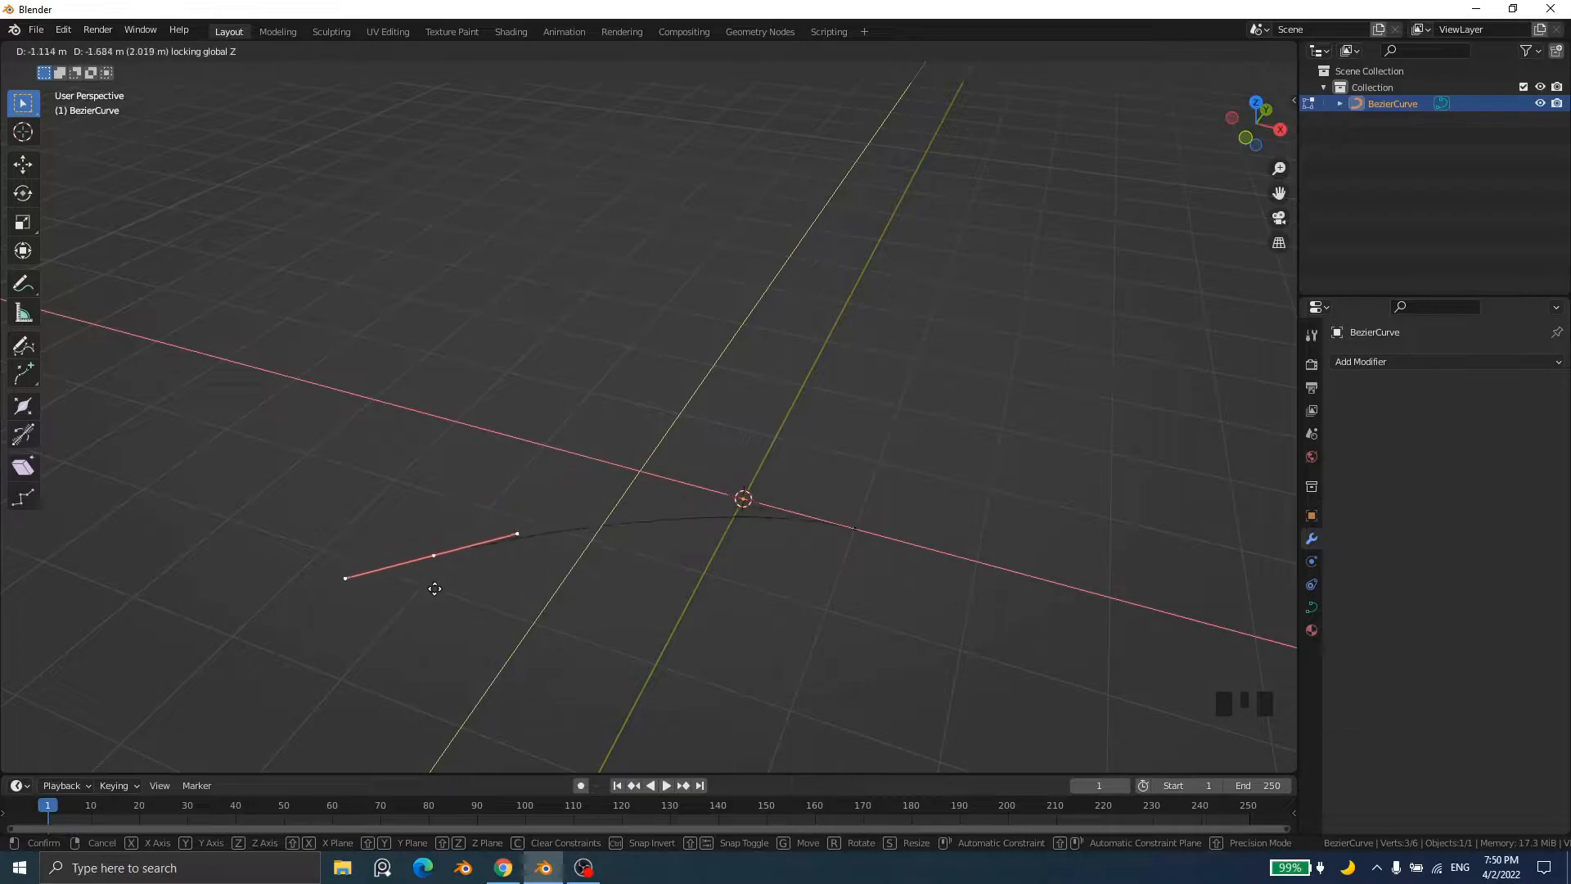
click(573, 198)
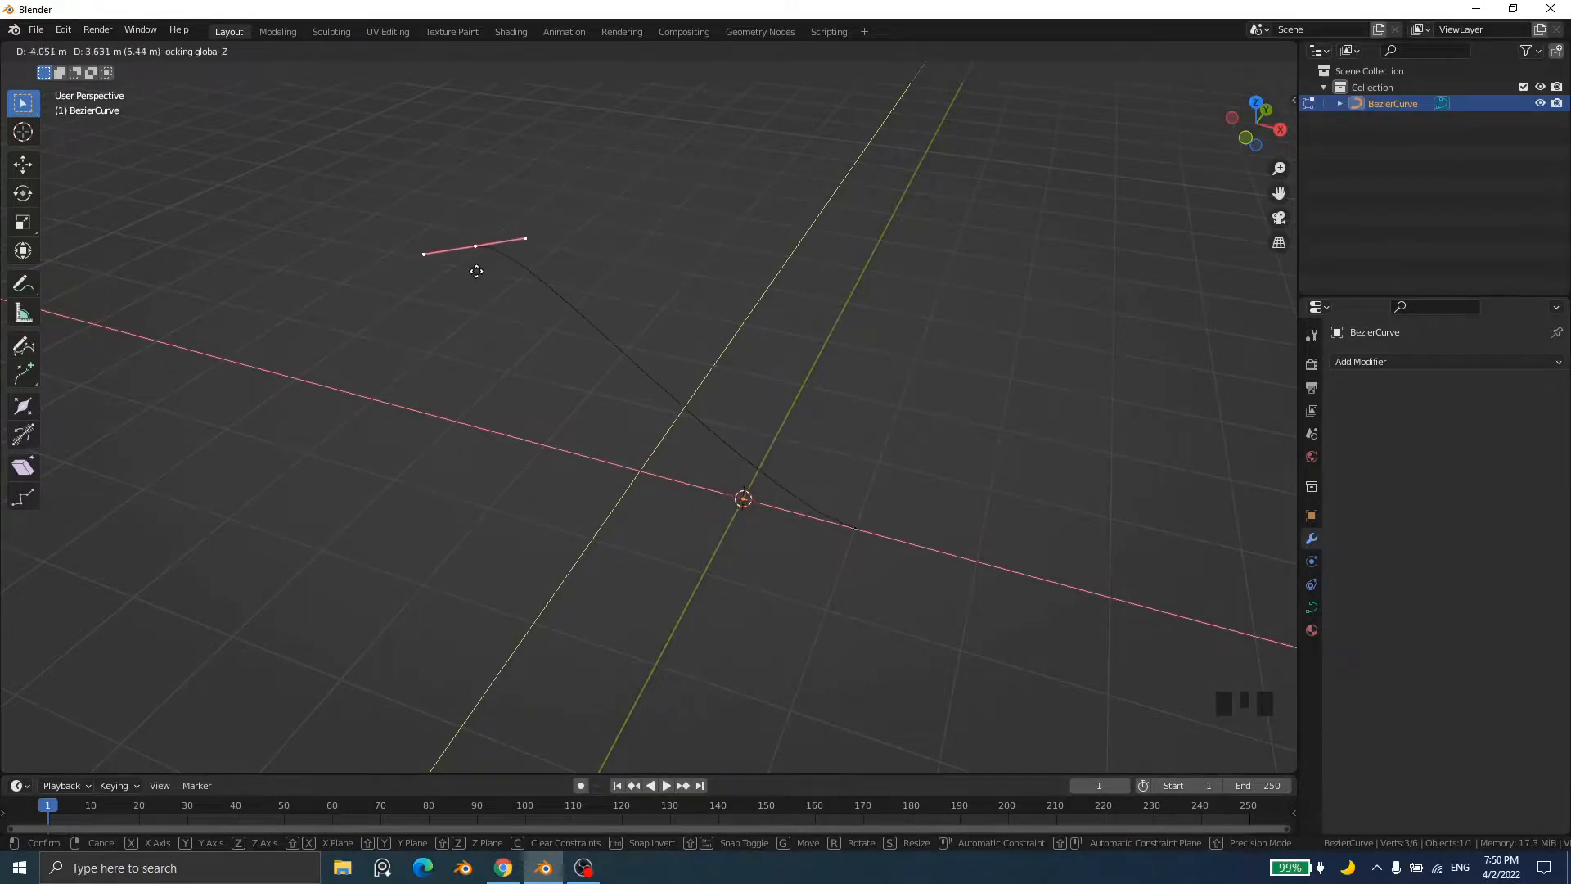
Step: Examine the reshaped curve from low and high angles to check whether the moved control point lies on the grid plane
middle_drag(796, 561, 764, 480)
scroll(821, 567, down, 4)
middle_drag(820, 568, 831, 614)
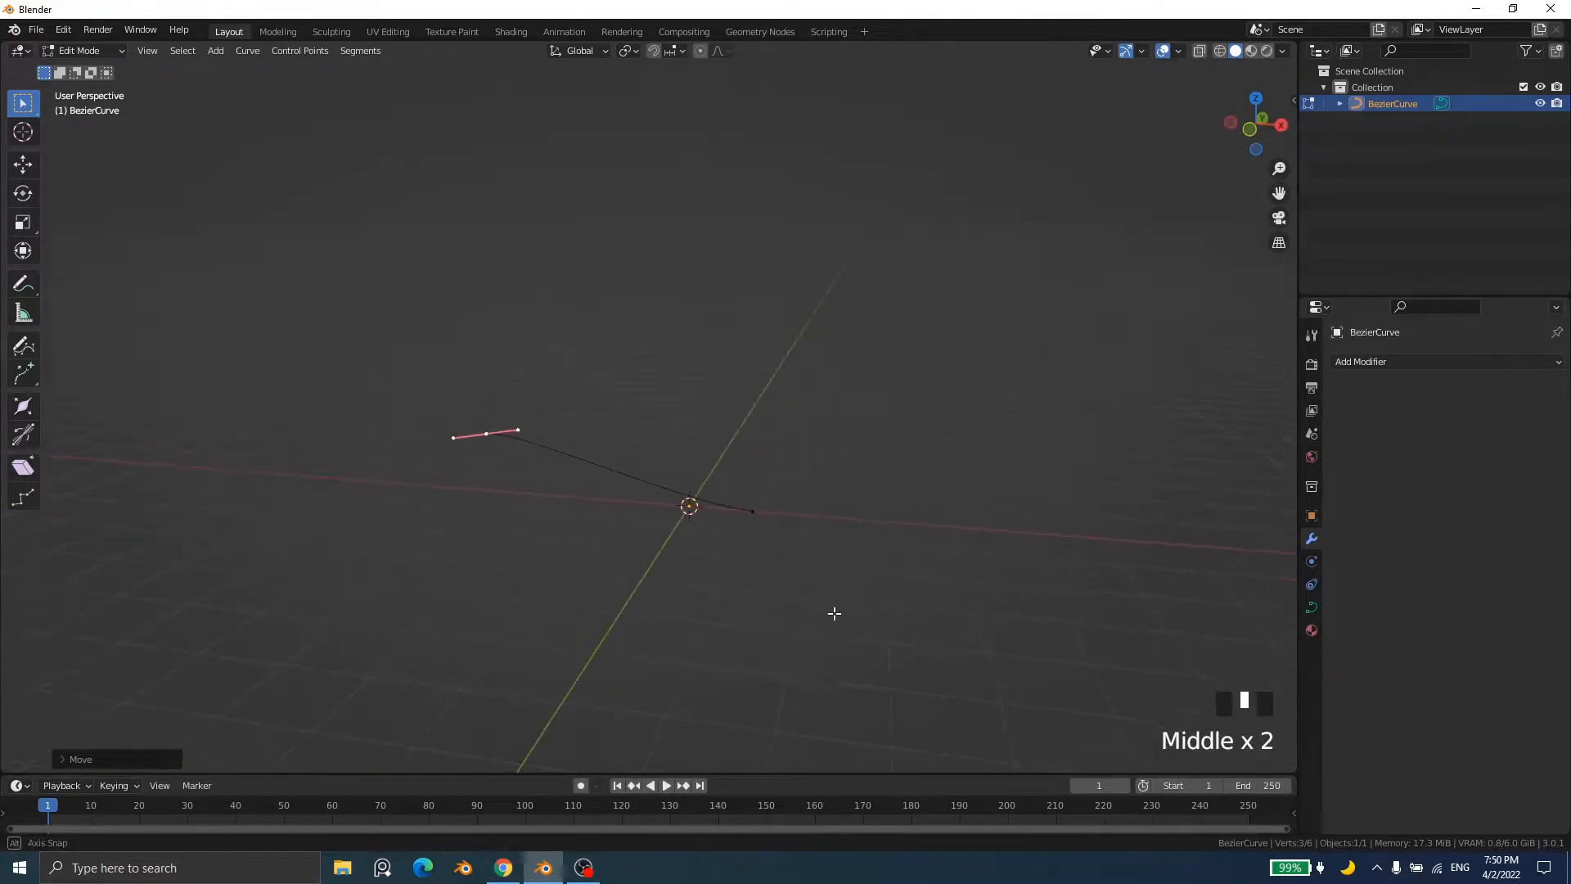
scroll(808, 589, down, 3)
middle_drag(717, 504, 813, 631)
scroll(717, 672, up, 1)
middle_drag(717, 671, 744, 599)
scroll(778, 674, down, 4)
scroll(771, 637, up, 2)
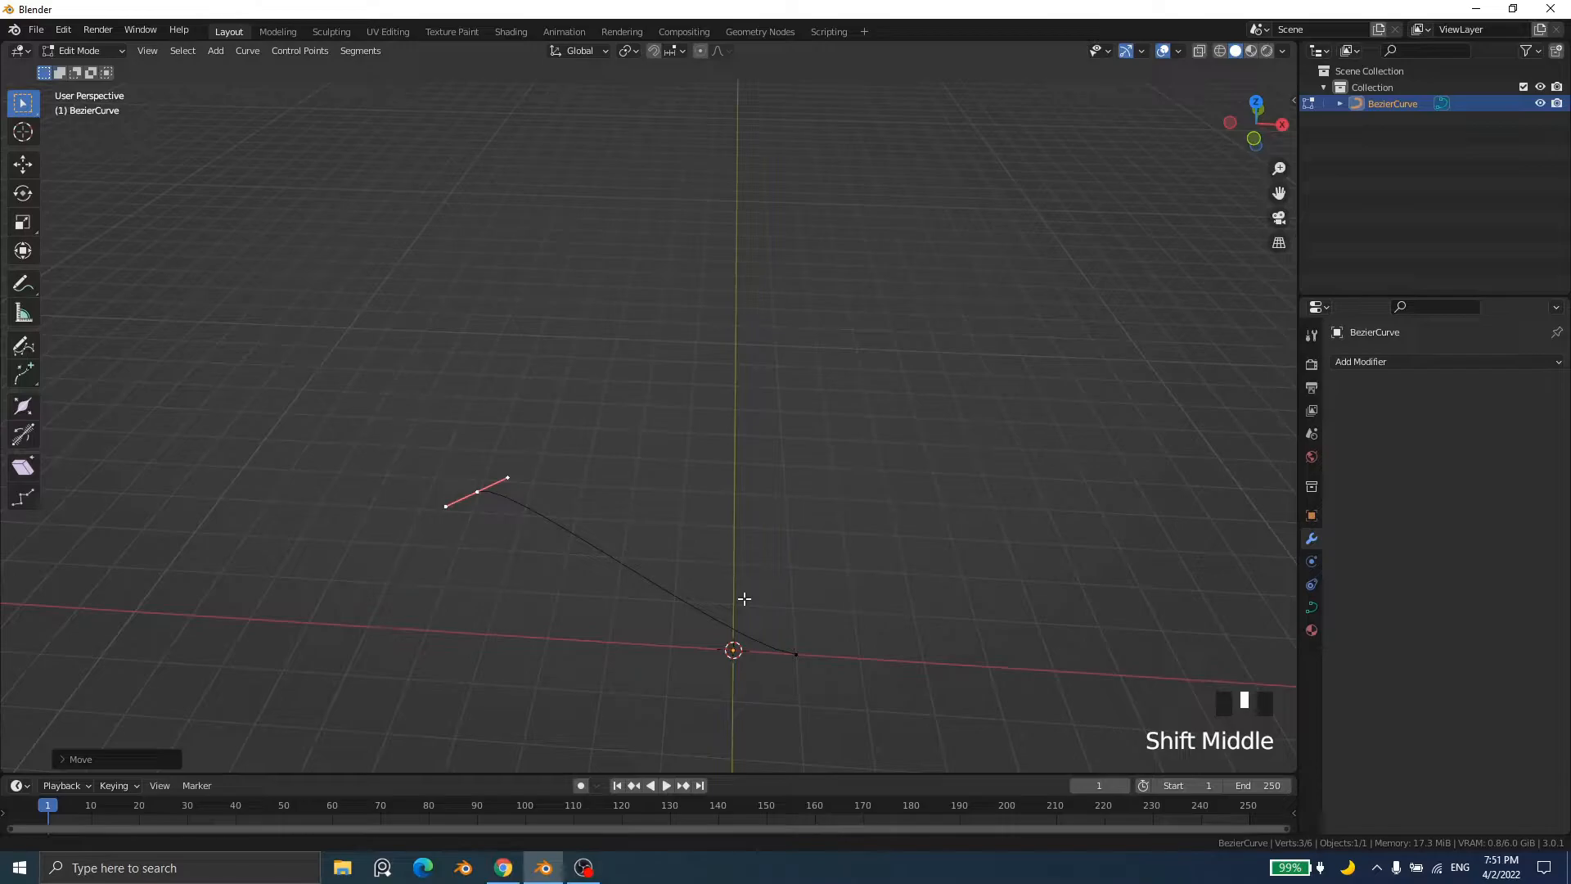
Step: Try an unconstrained move of the inner handle on the far control point to stretch and tilt it, and undo it
click(508, 469)
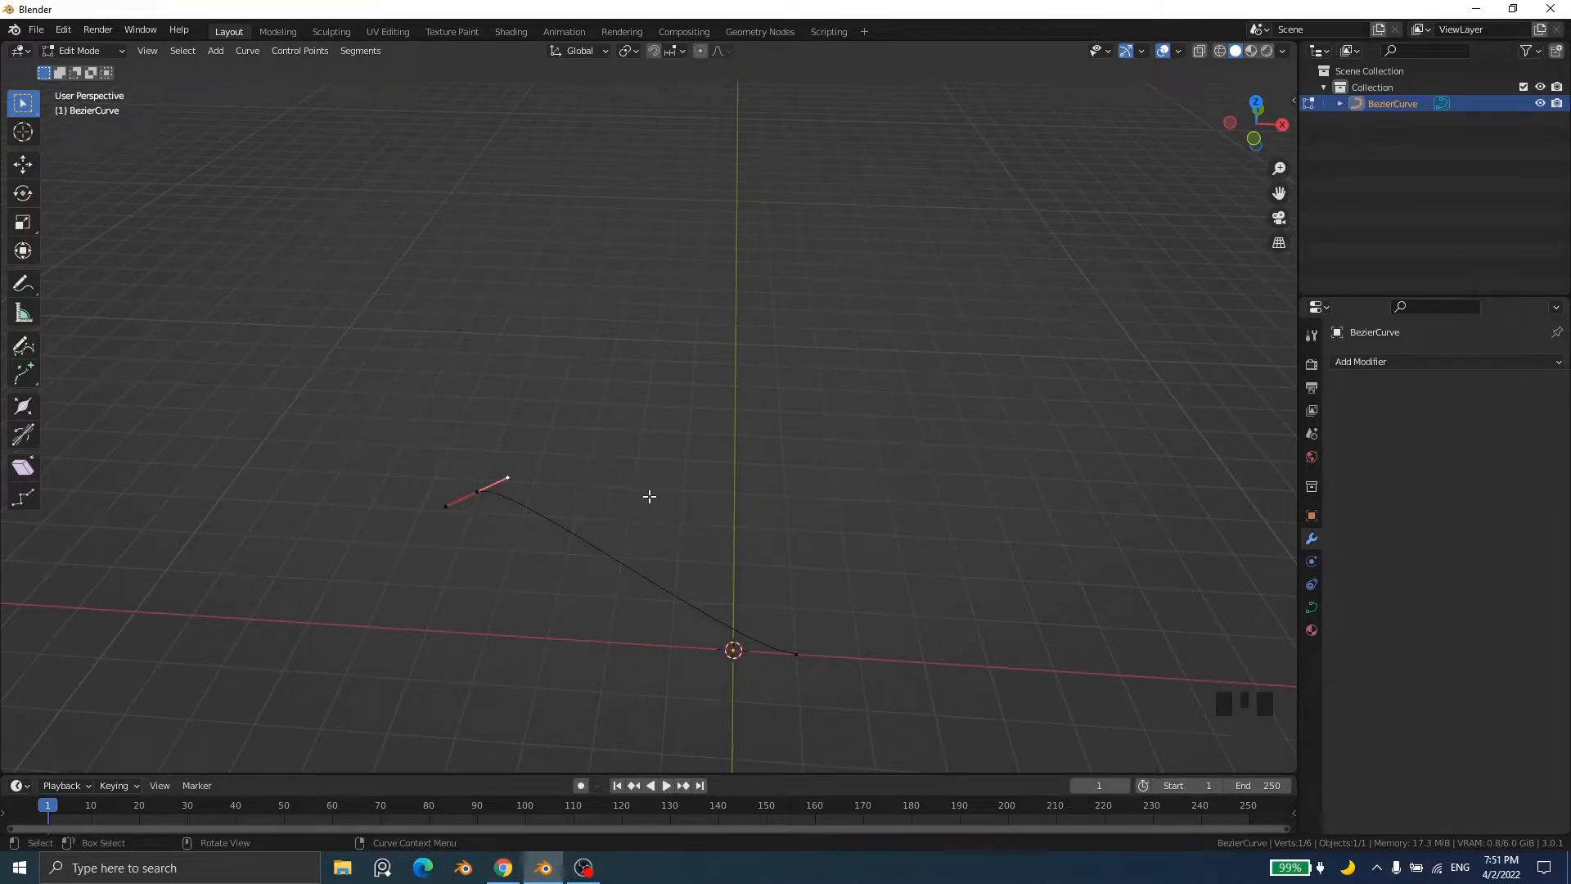
key(g)
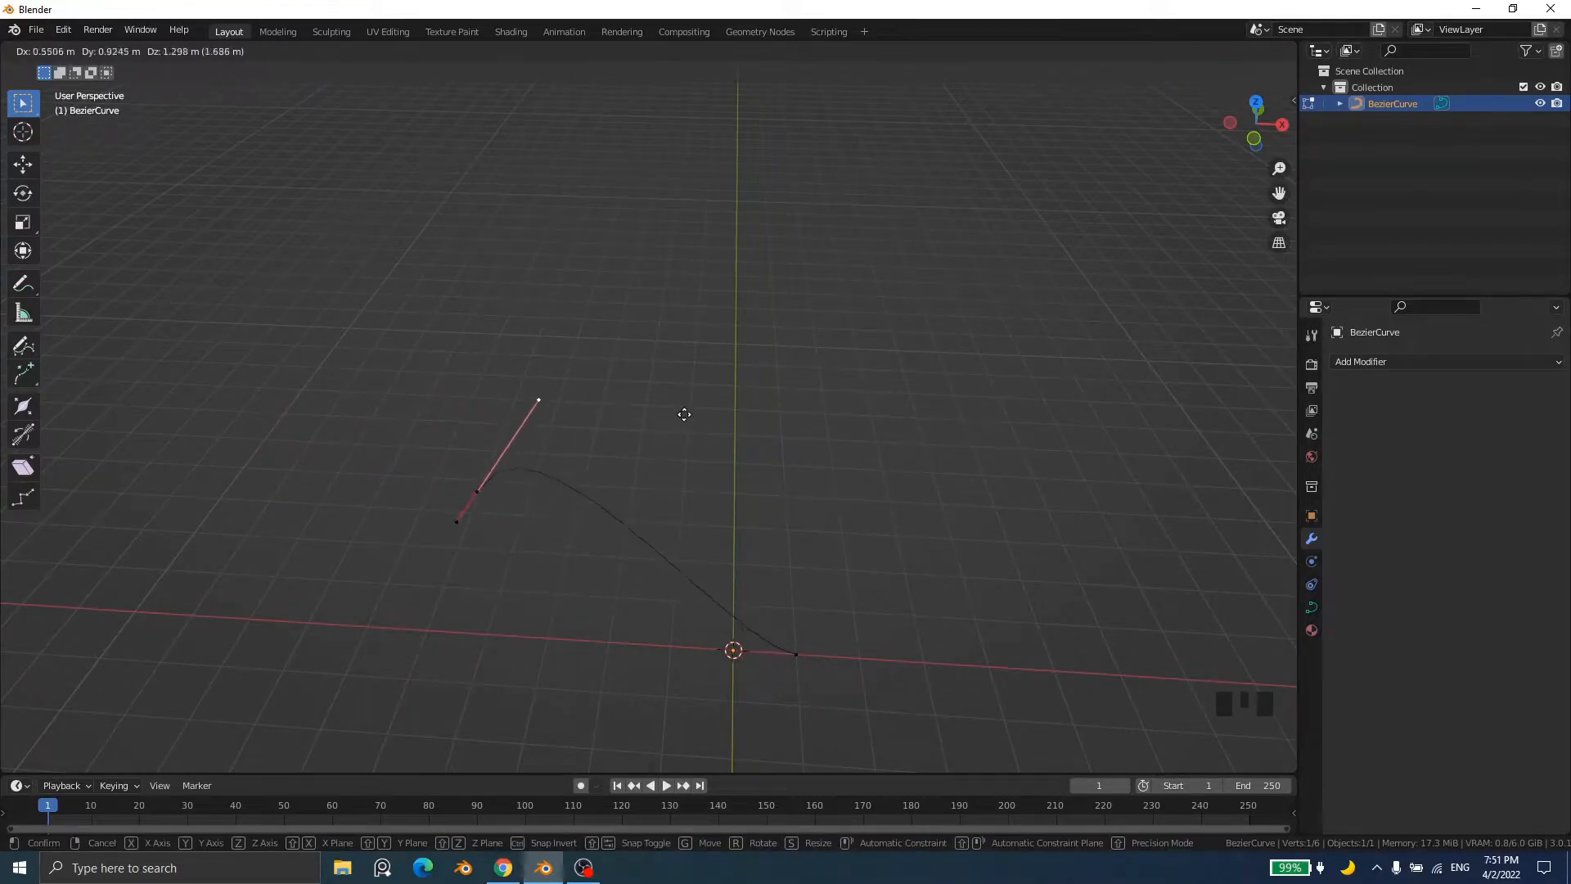
click(710, 377)
middle_drag(813, 532, 775, 515)
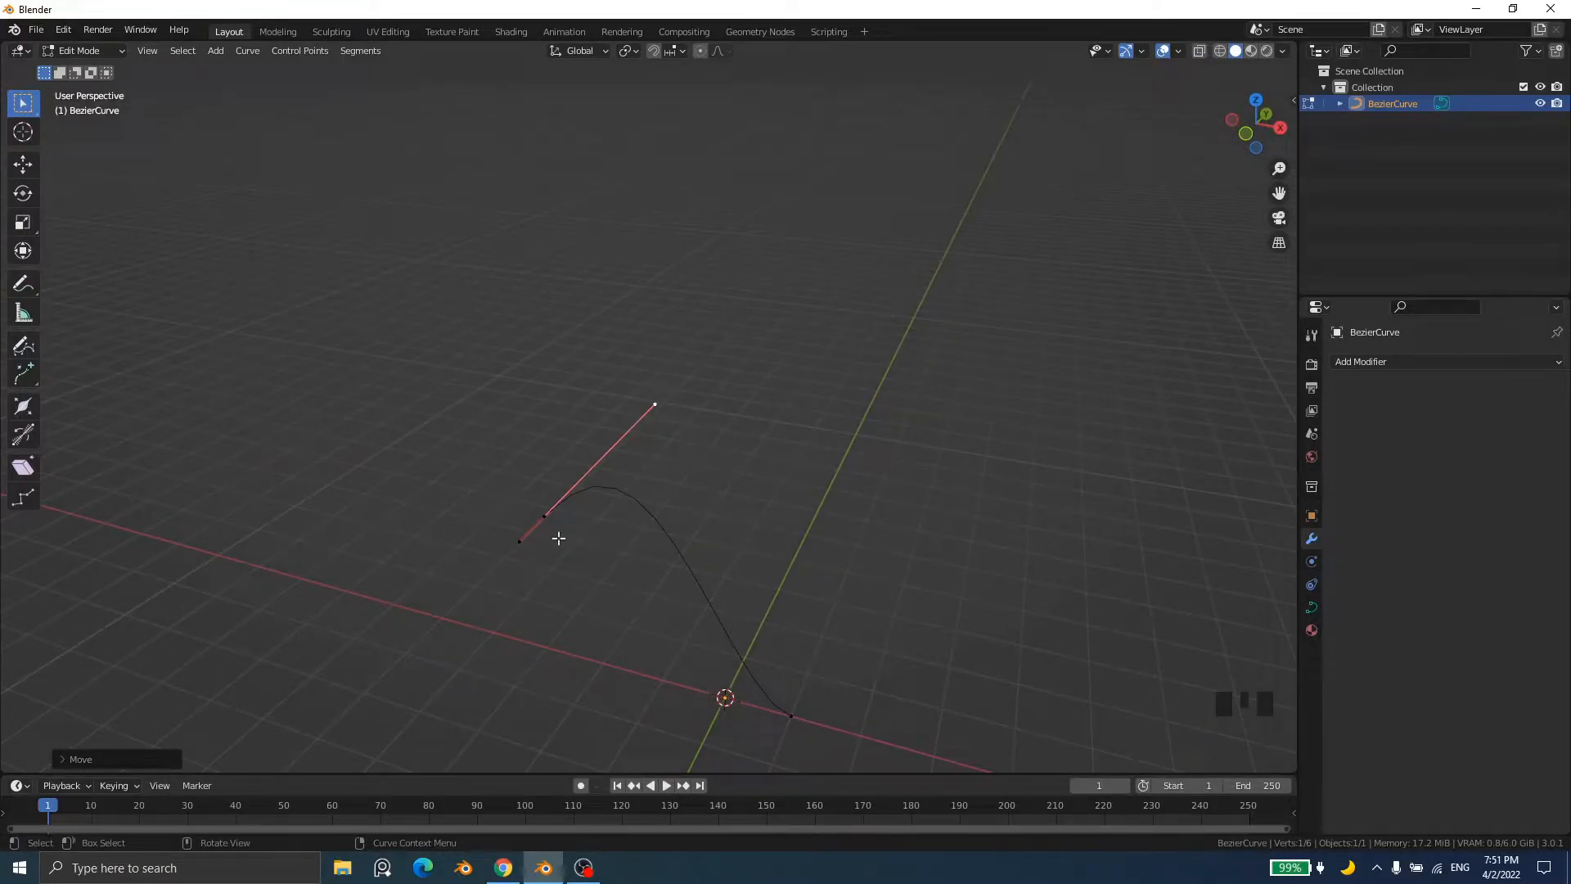
key(ctrl+z)
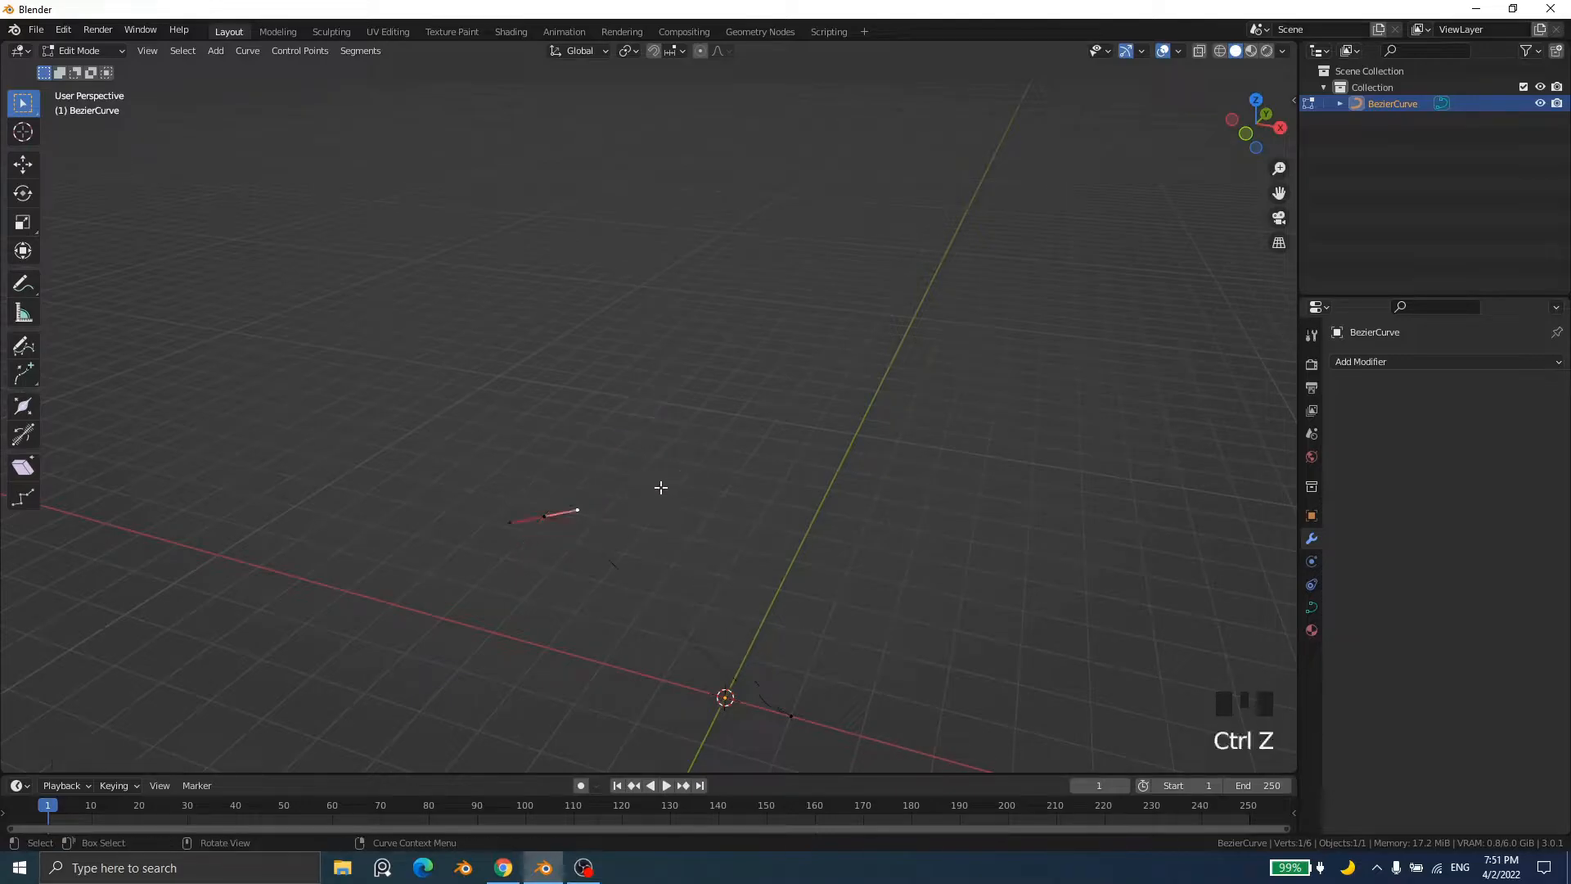
Step: Try stretching the far control point's inner handle with the Z axis locked, check the curve from several angles, and undo it
key(g)
key(shift+z)
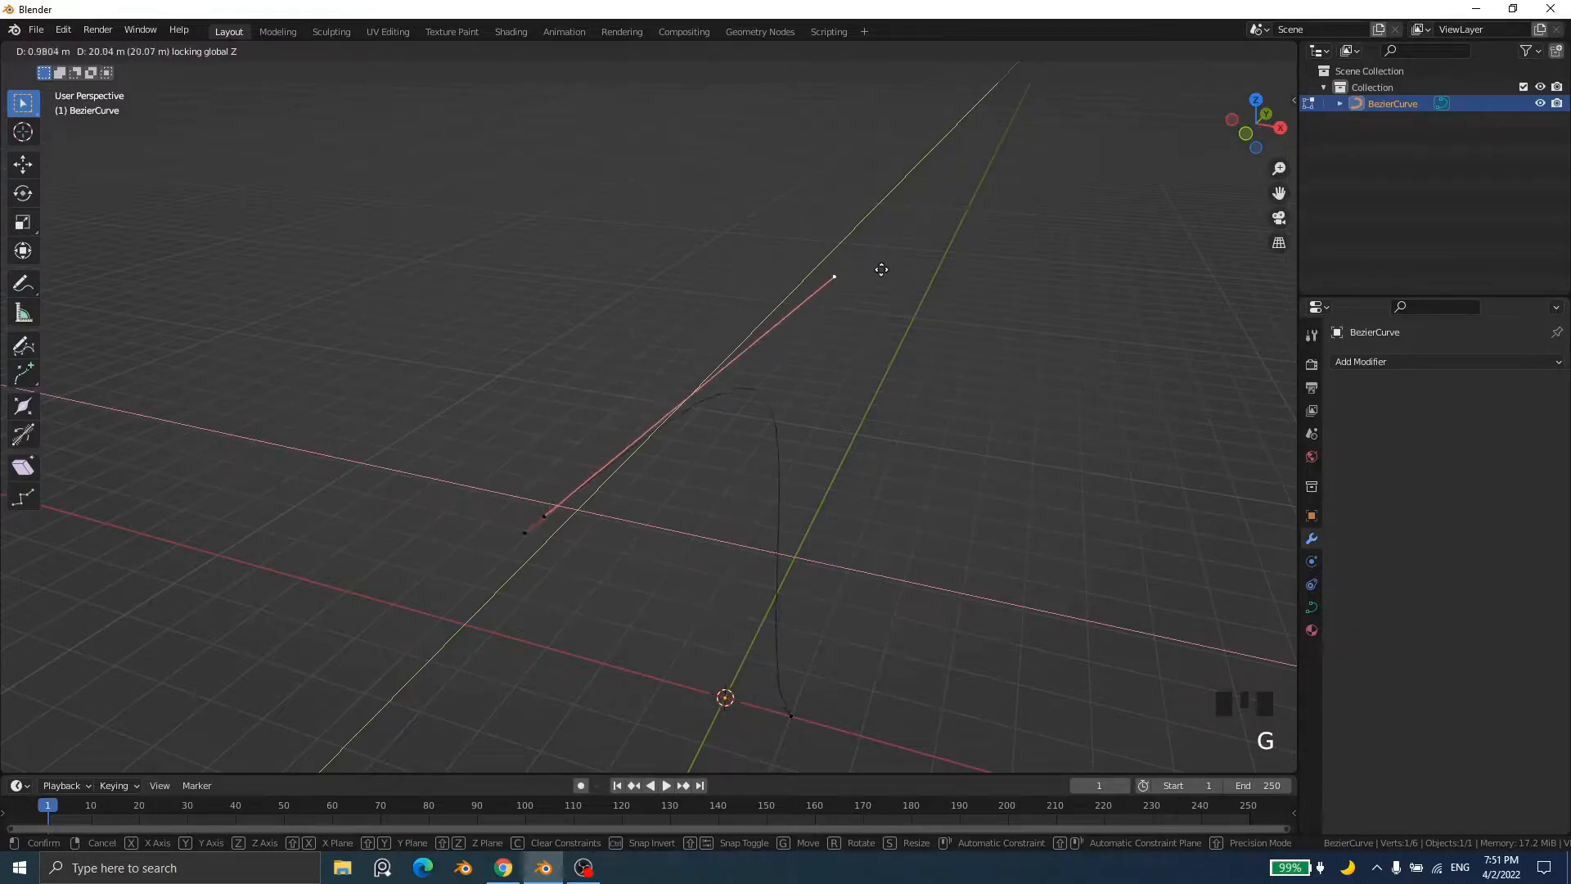
click(867, 331)
scroll(842, 368, down, 3)
middle_drag(870, 550, 733, 435)
mouse_move(730, 589)
middle_down()
mouse_move(771, 589)
mouse_move(778, 638)
mouse_move(819, 684)
mouse_move(744, 617)
mouse_move(751, 582)
middle_up()
middle_drag(746, 493, 768, 427)
key(ctrl+z)
Step: Try unconstrained moves of the far control point and of its outer handle, cancelling both
scroll(662, 367, up, 5)
scroll(662, 367, up, 1)
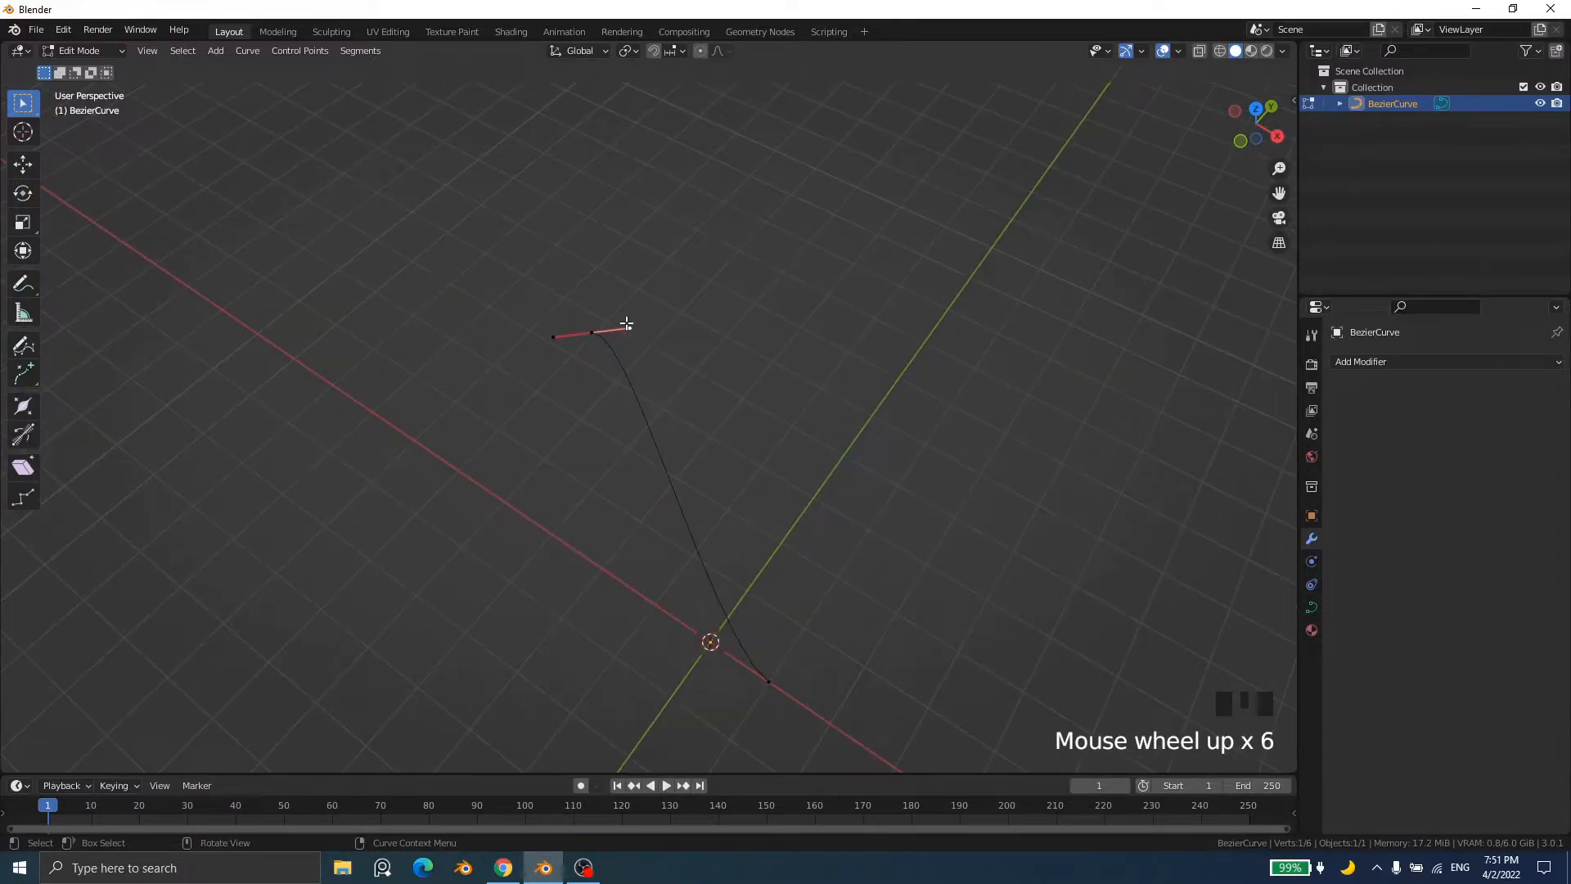
click(582, 333)
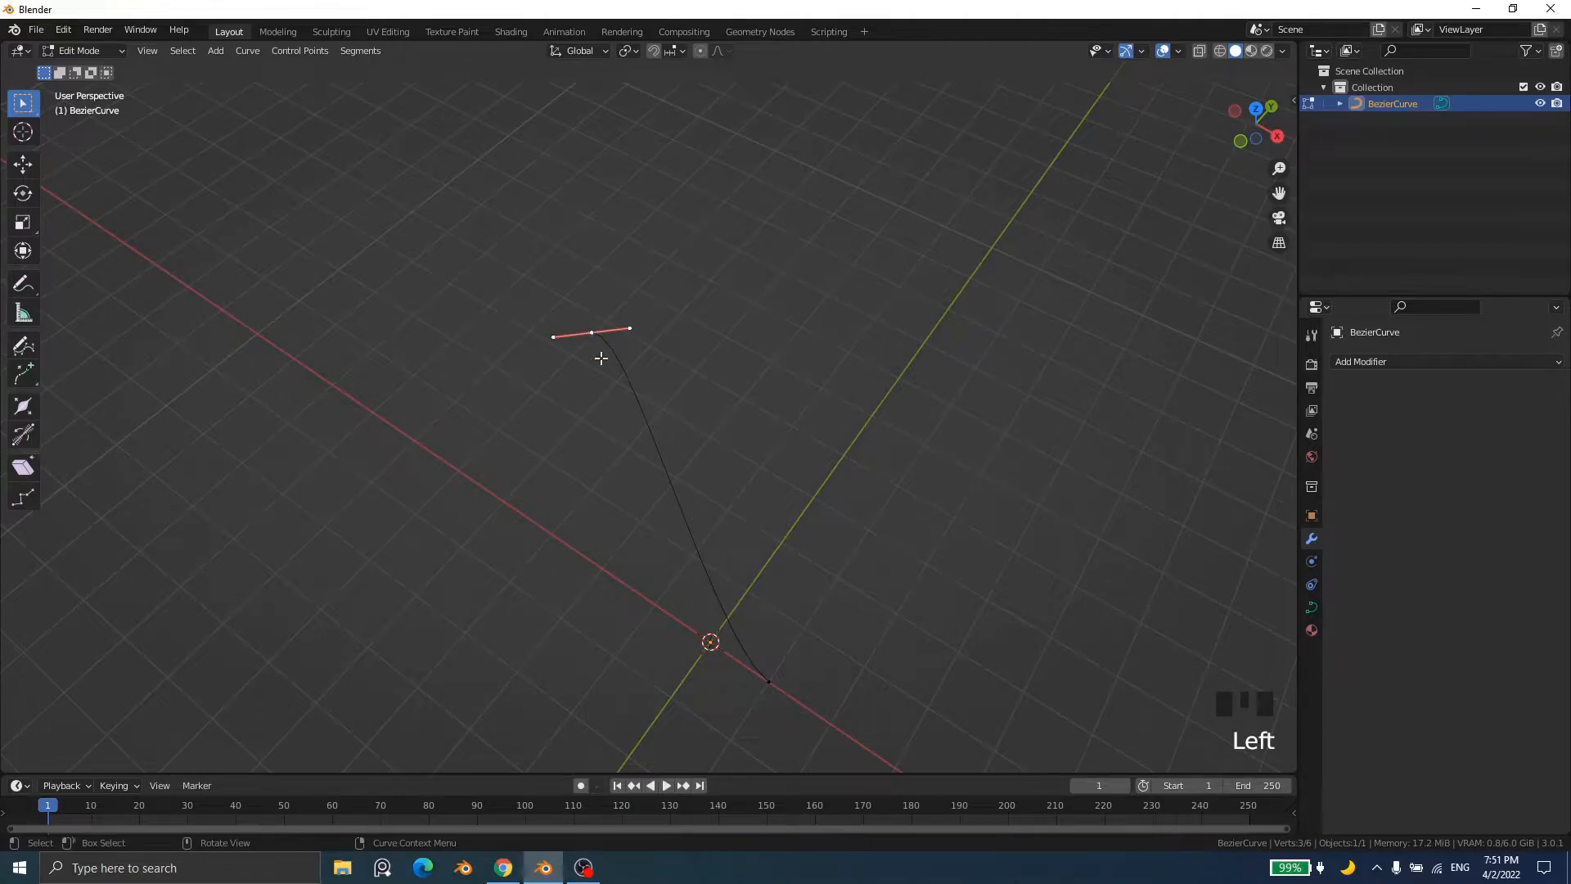
key(g)
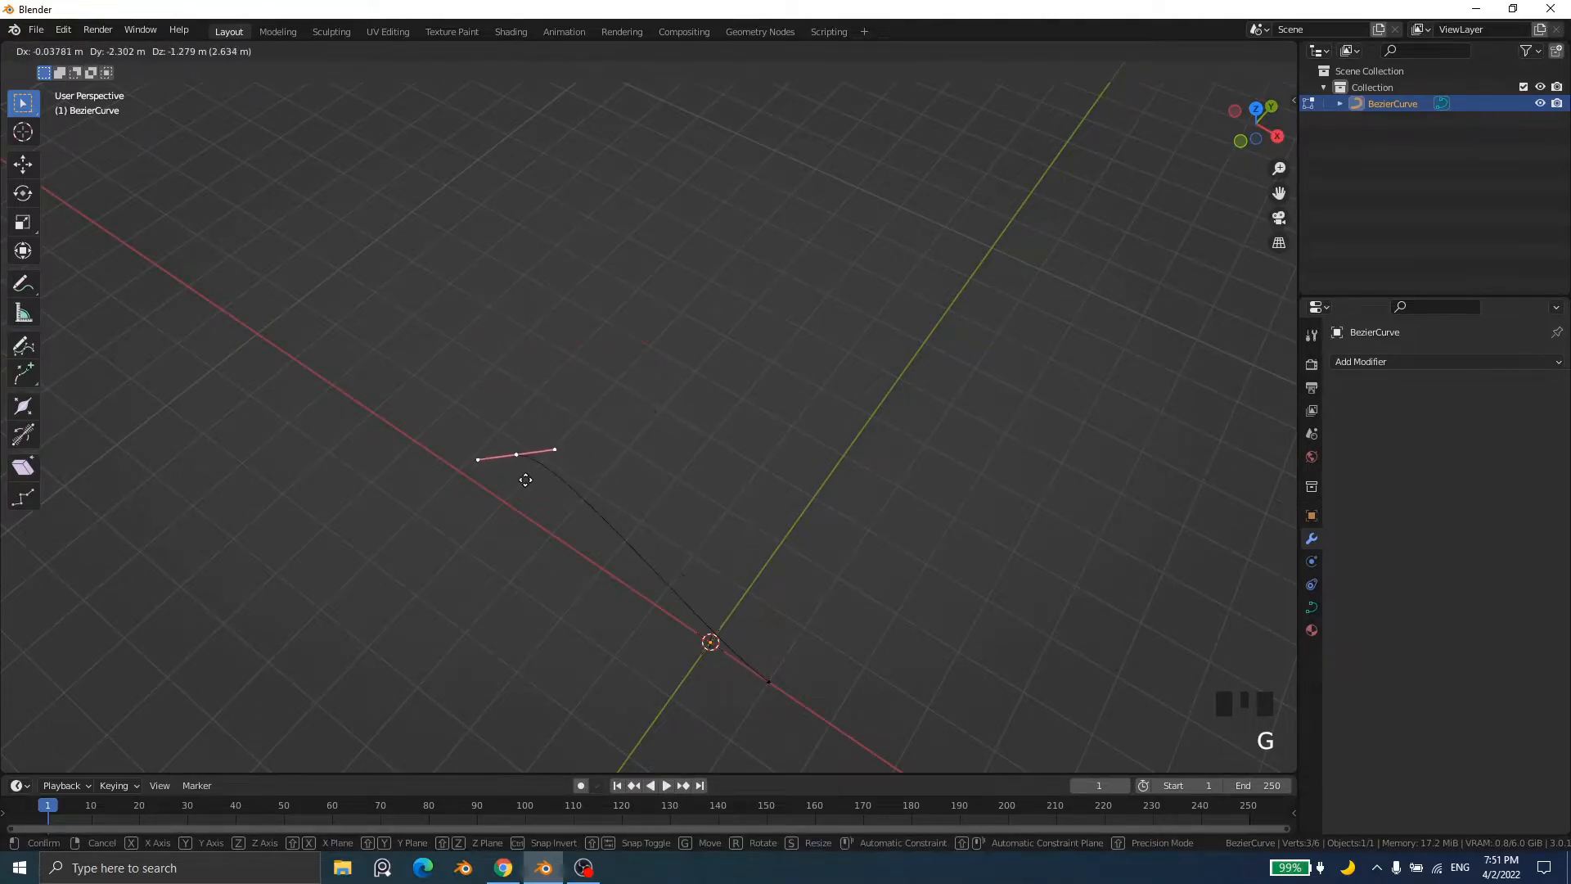
right_click(530, 481)
click(554, 337)
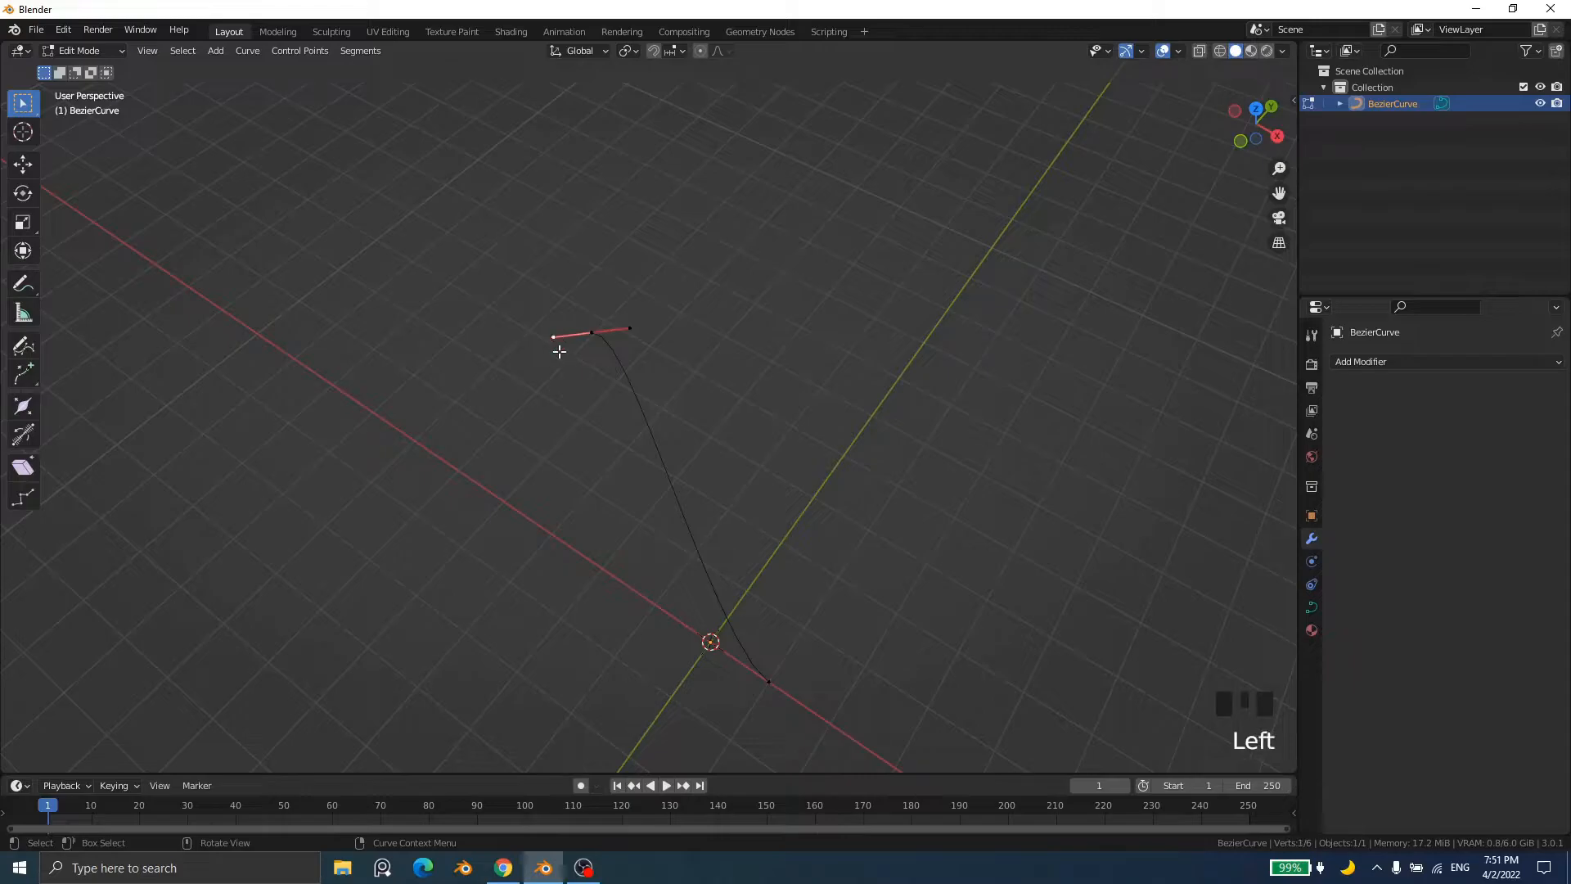
key(g)
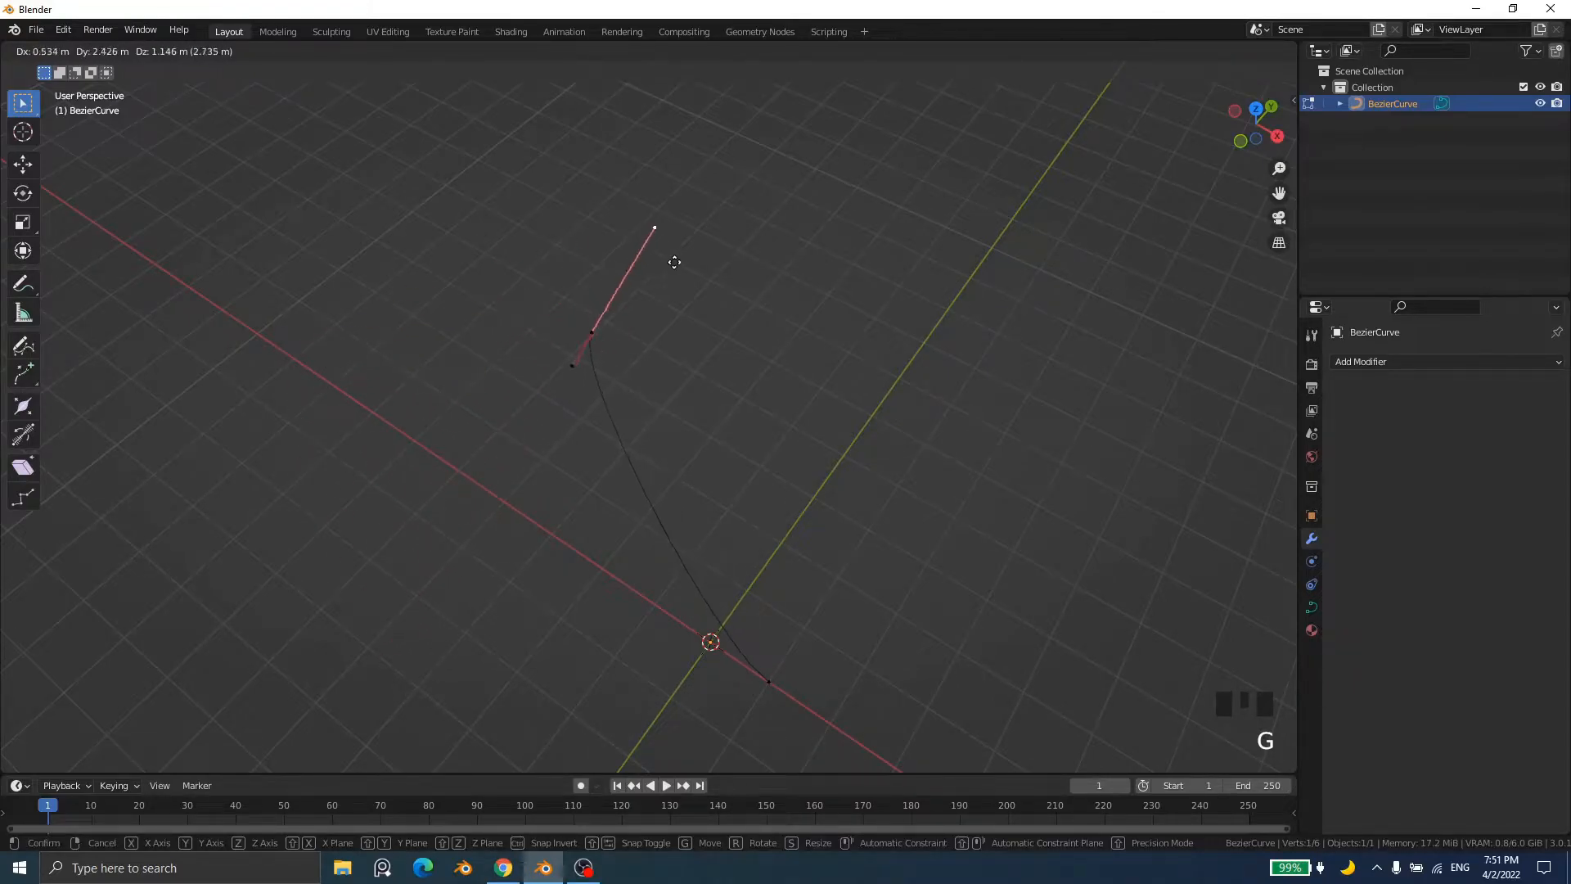
key(Escape)
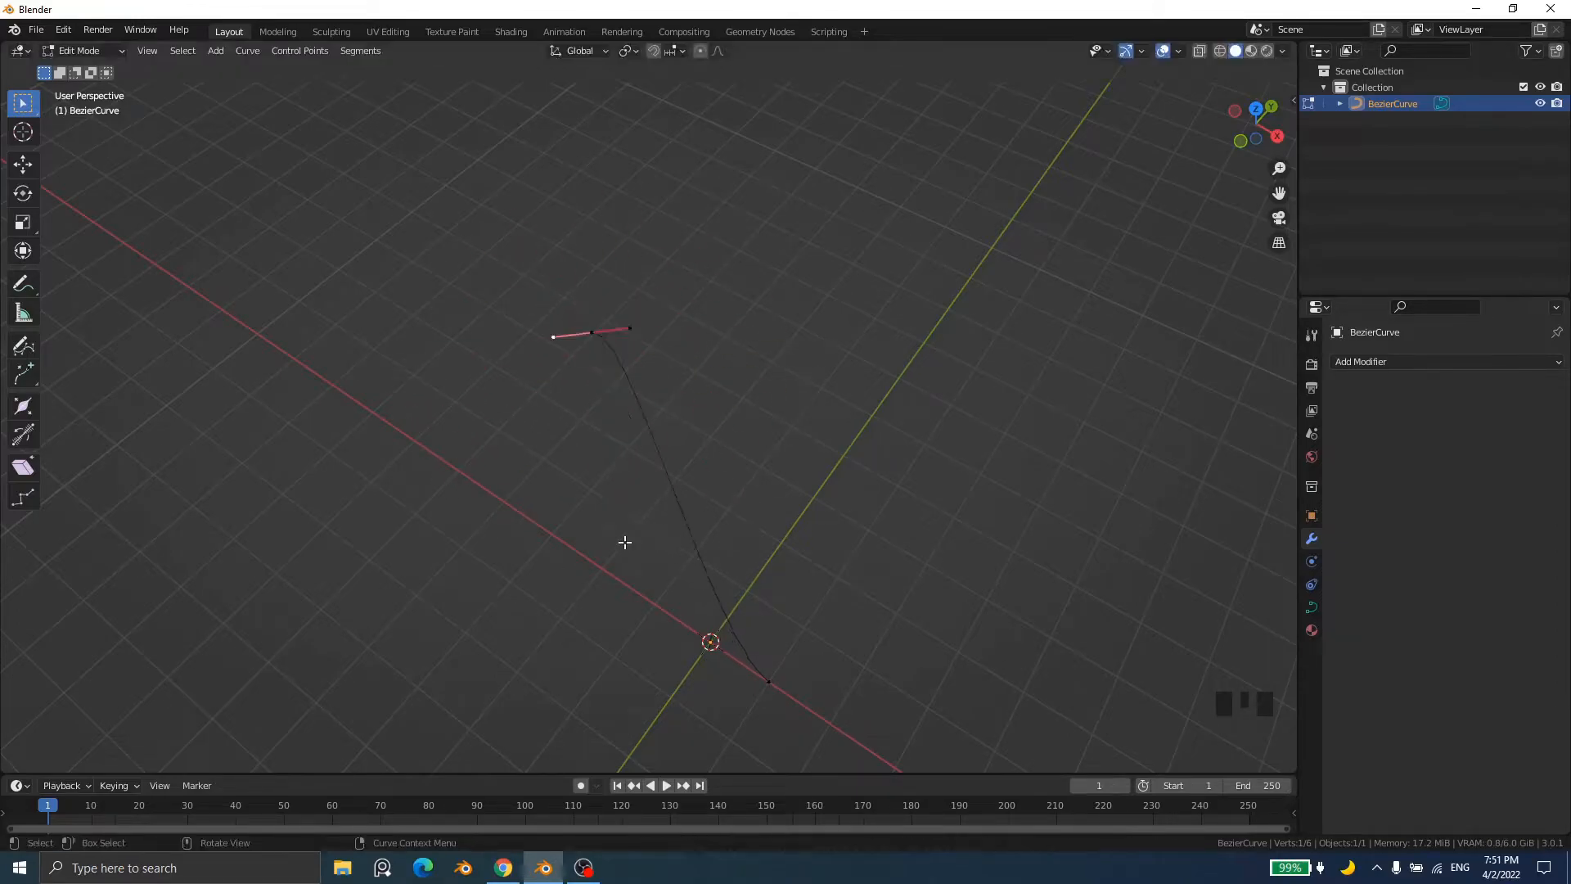
Step: Try scaling up the far control point's outer handle alone, and undo the scaling
middle_drag(624, 551, 695, 543)
shift+middle_drag(695, 621, 707, 561)
key(s)
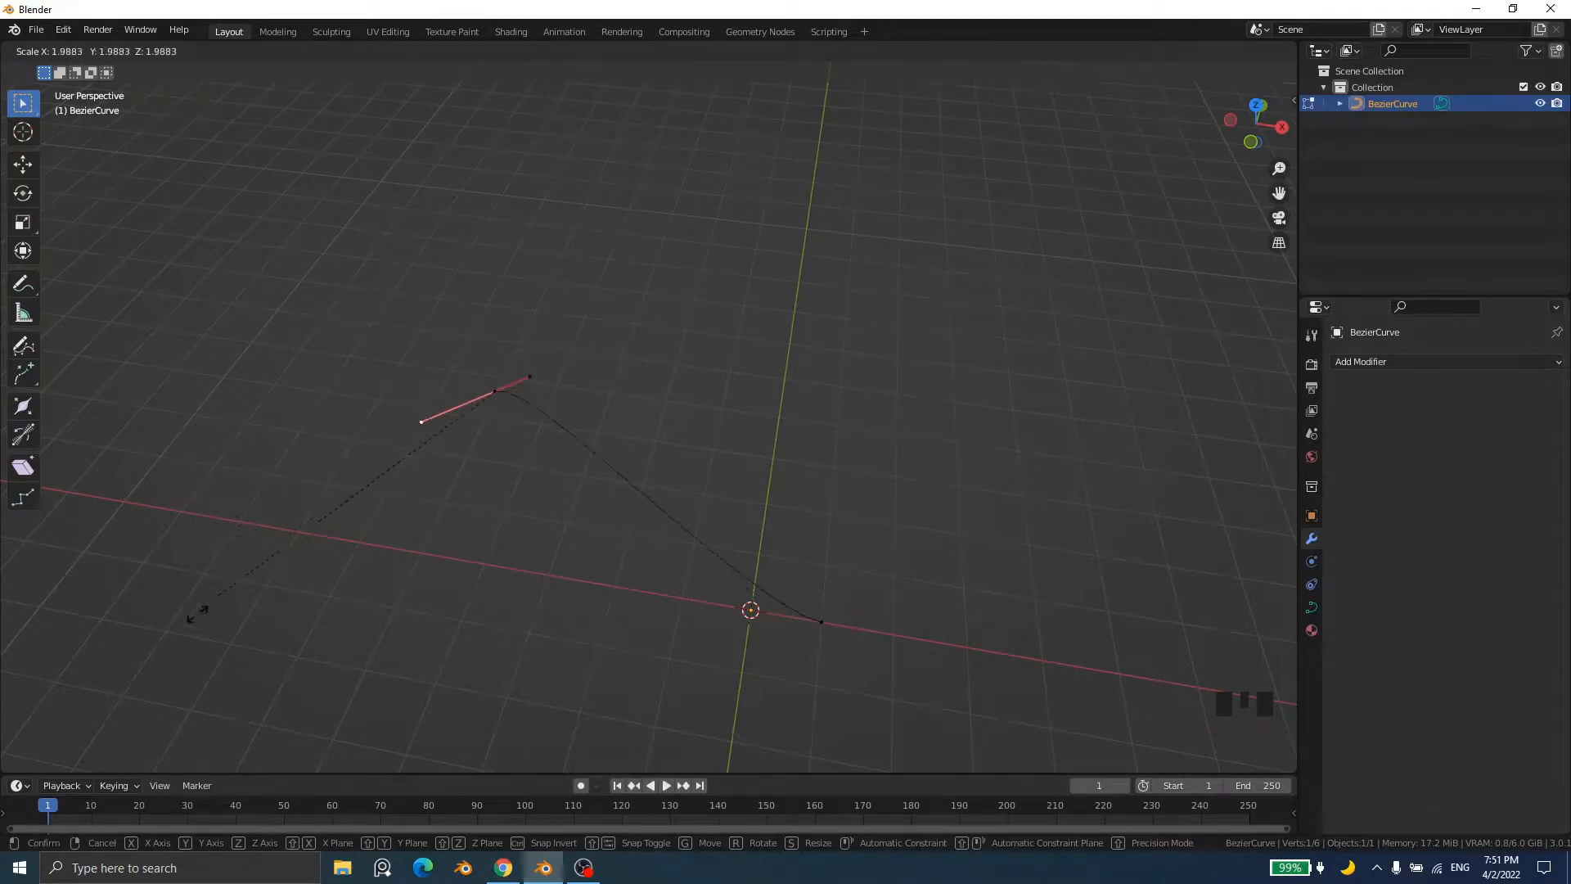
click(277, 572)
middle_drag(598, 570, 598, 571)
key(ctrl+z)
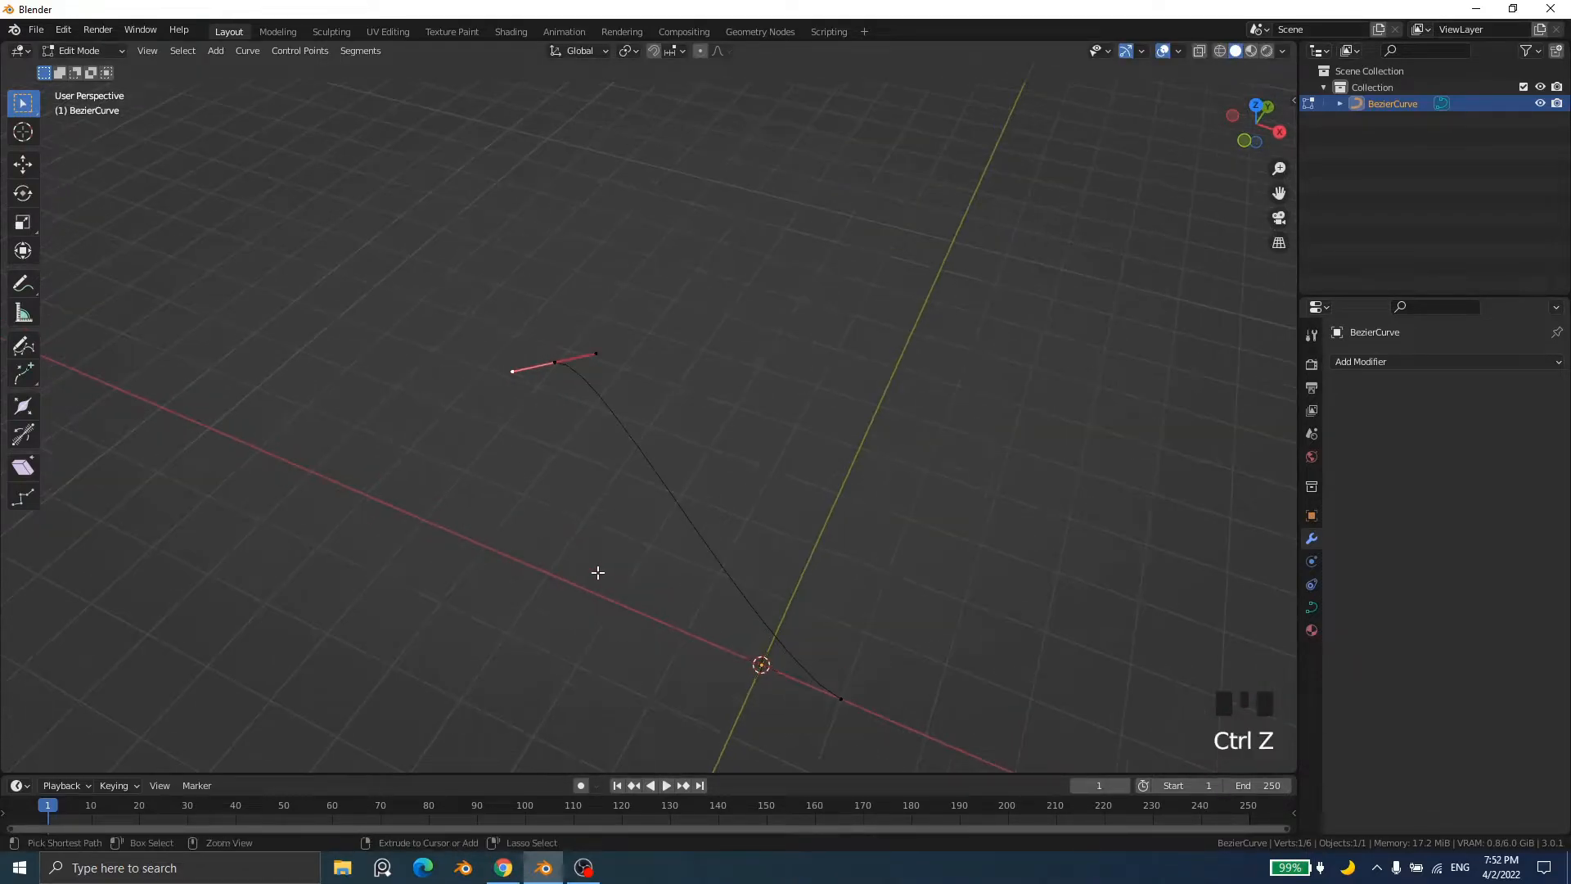
Step: Scale the far control point with both handles to about six times, with the global Z axis locked, and inspect the bend
click(554, 355)
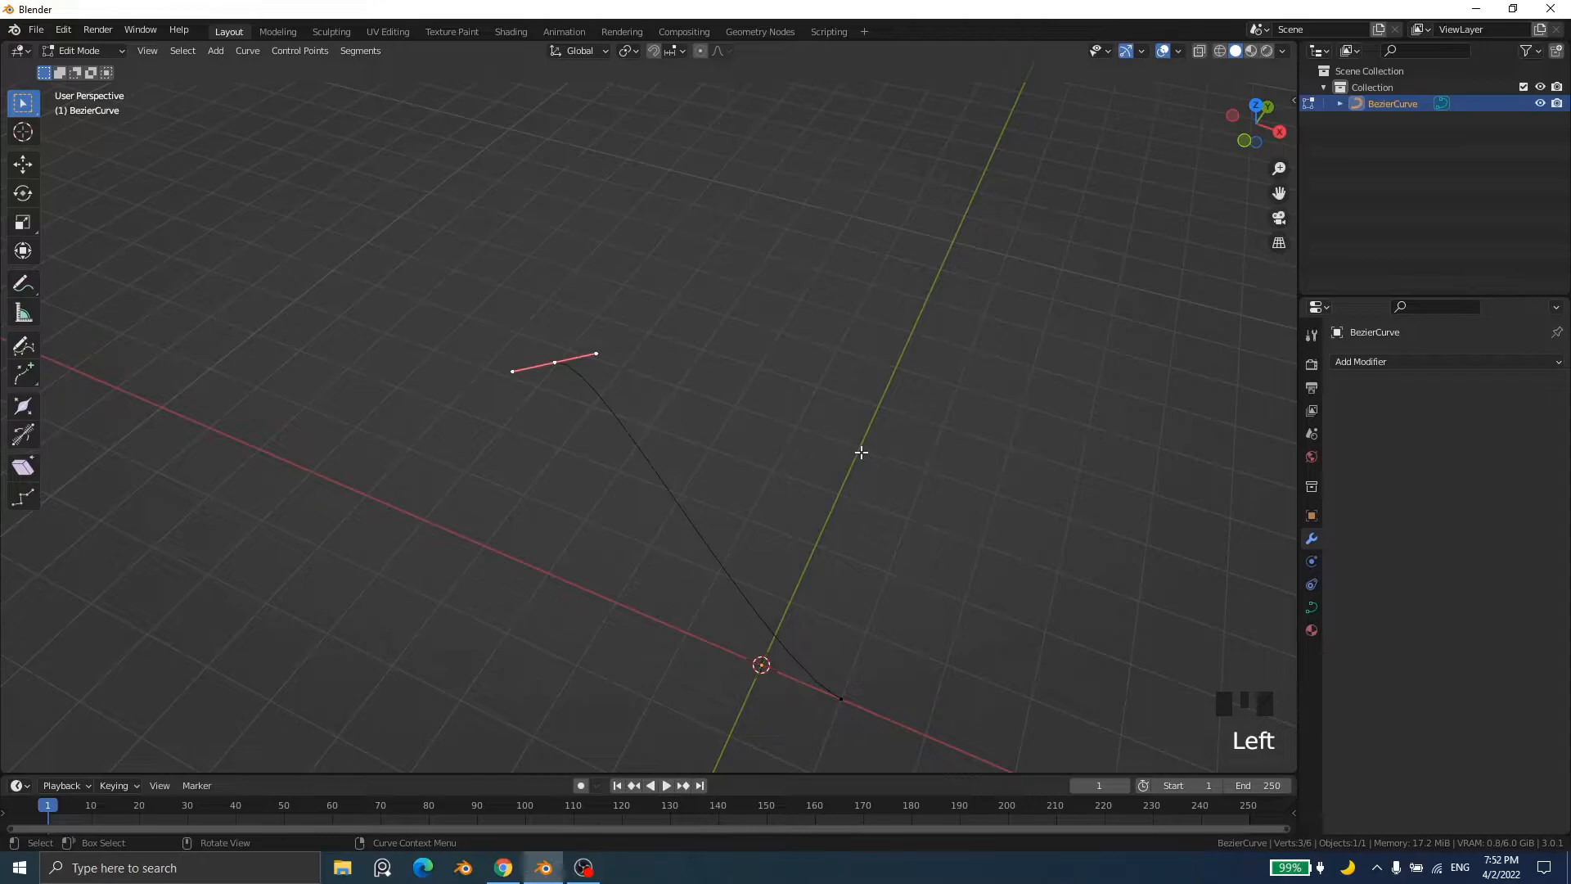
key(s)
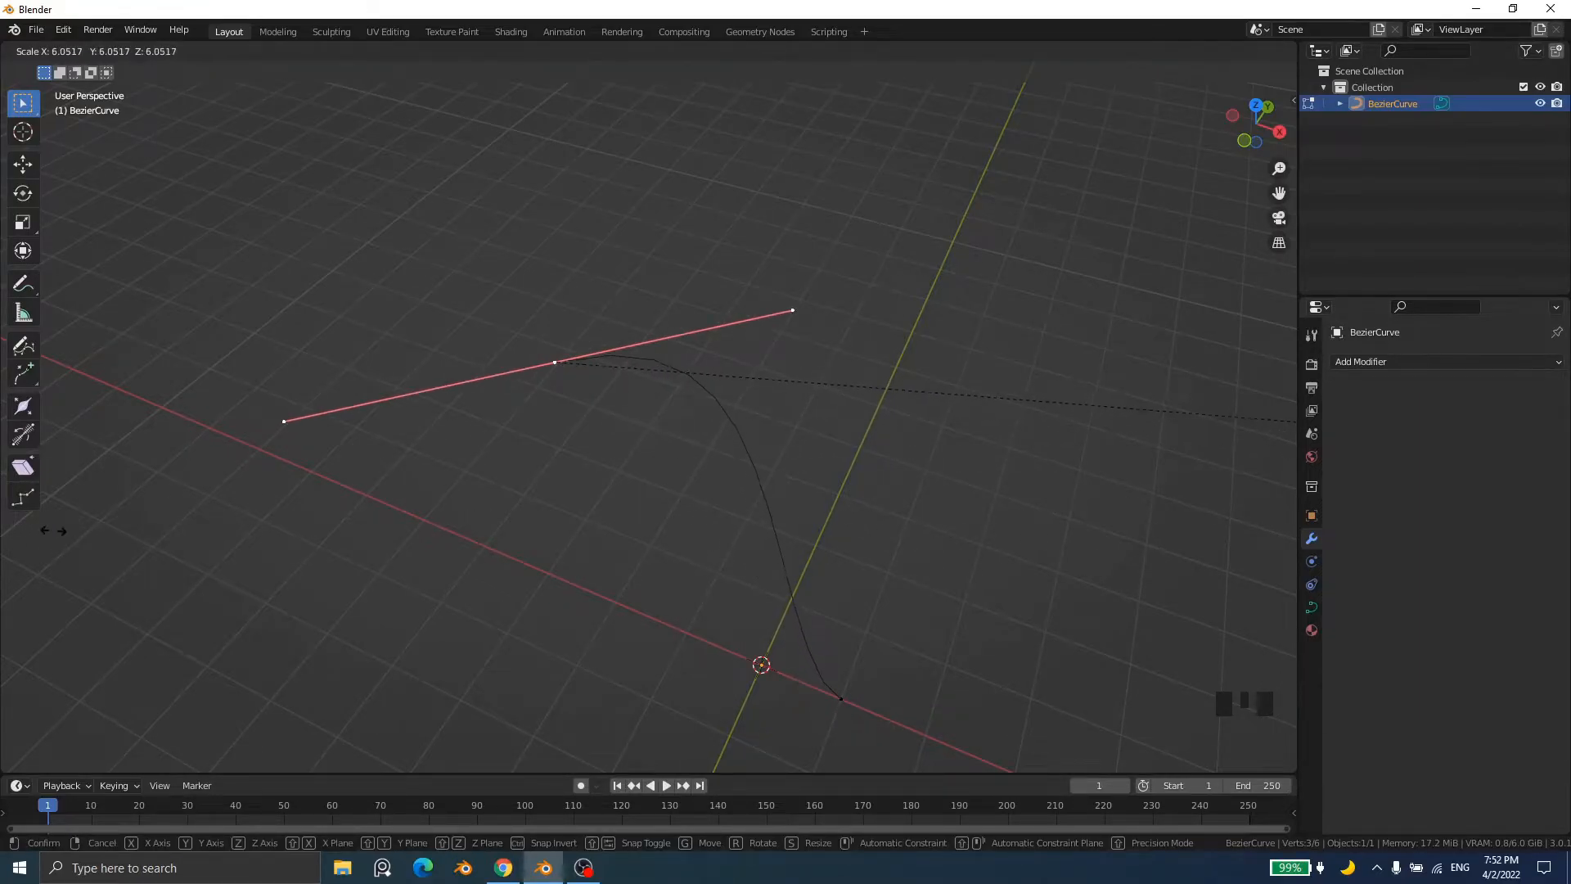
key(shift+z)
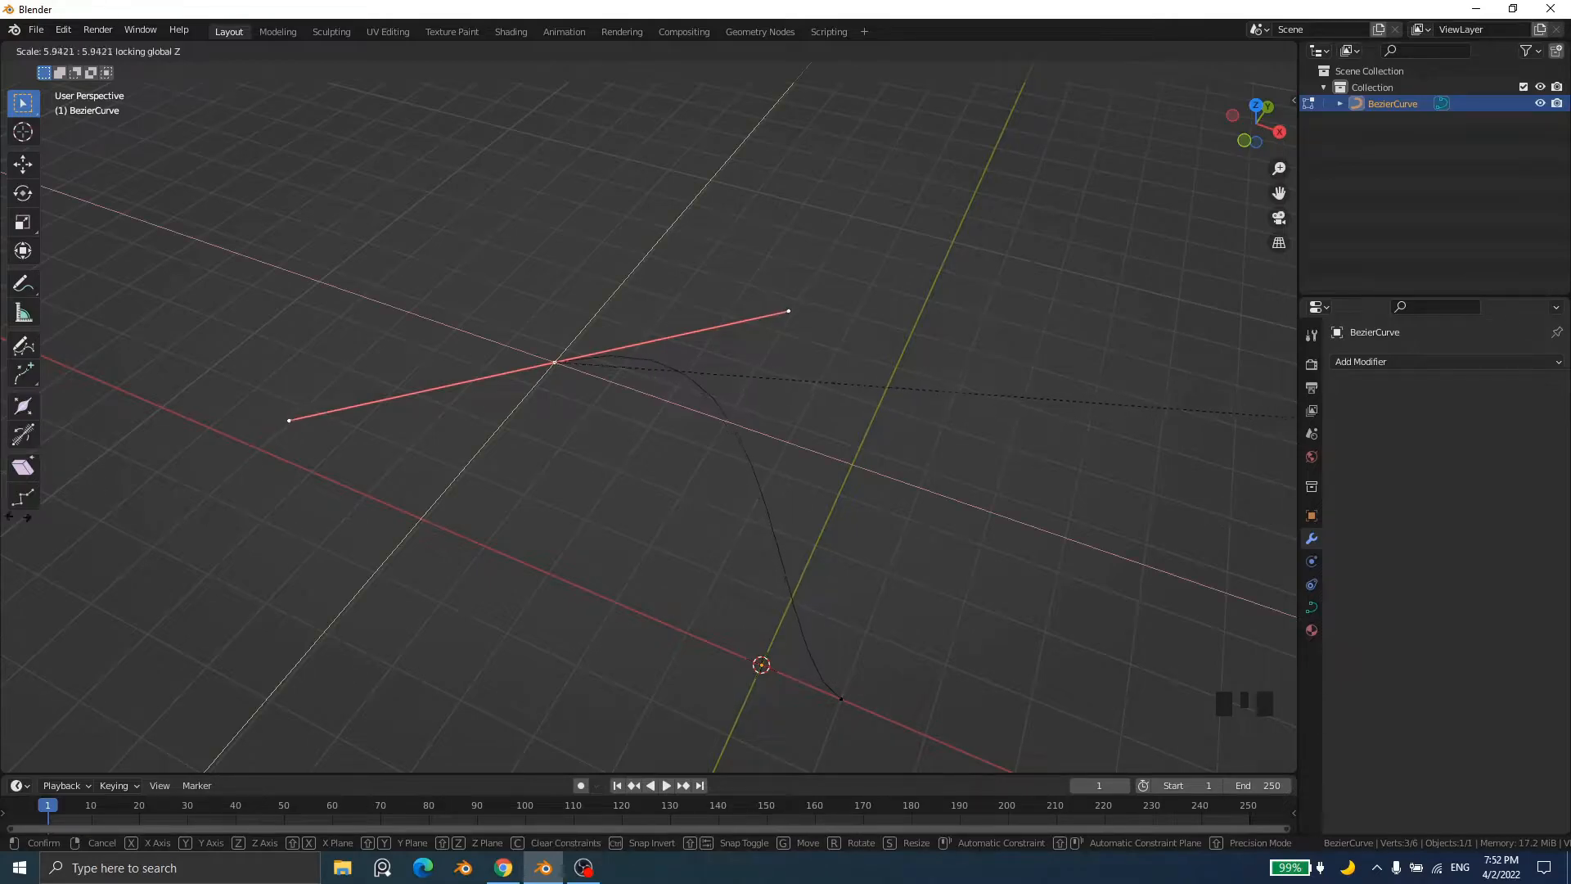
click(1, 534)
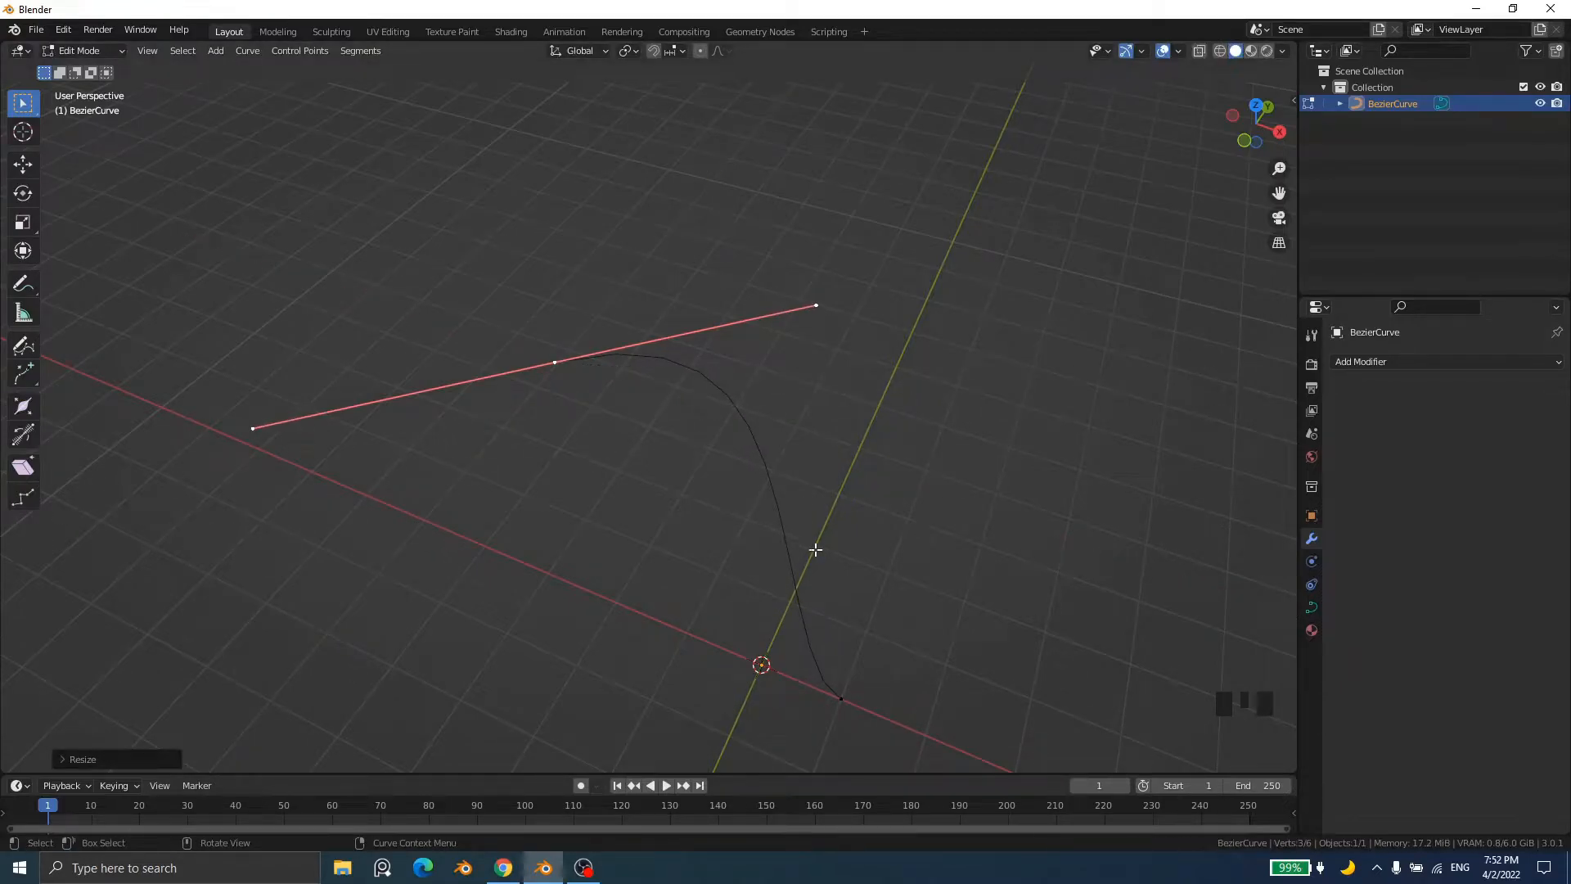
scroll(677, 516, down, 4)
middle_drag(677, 515, 364, 490)
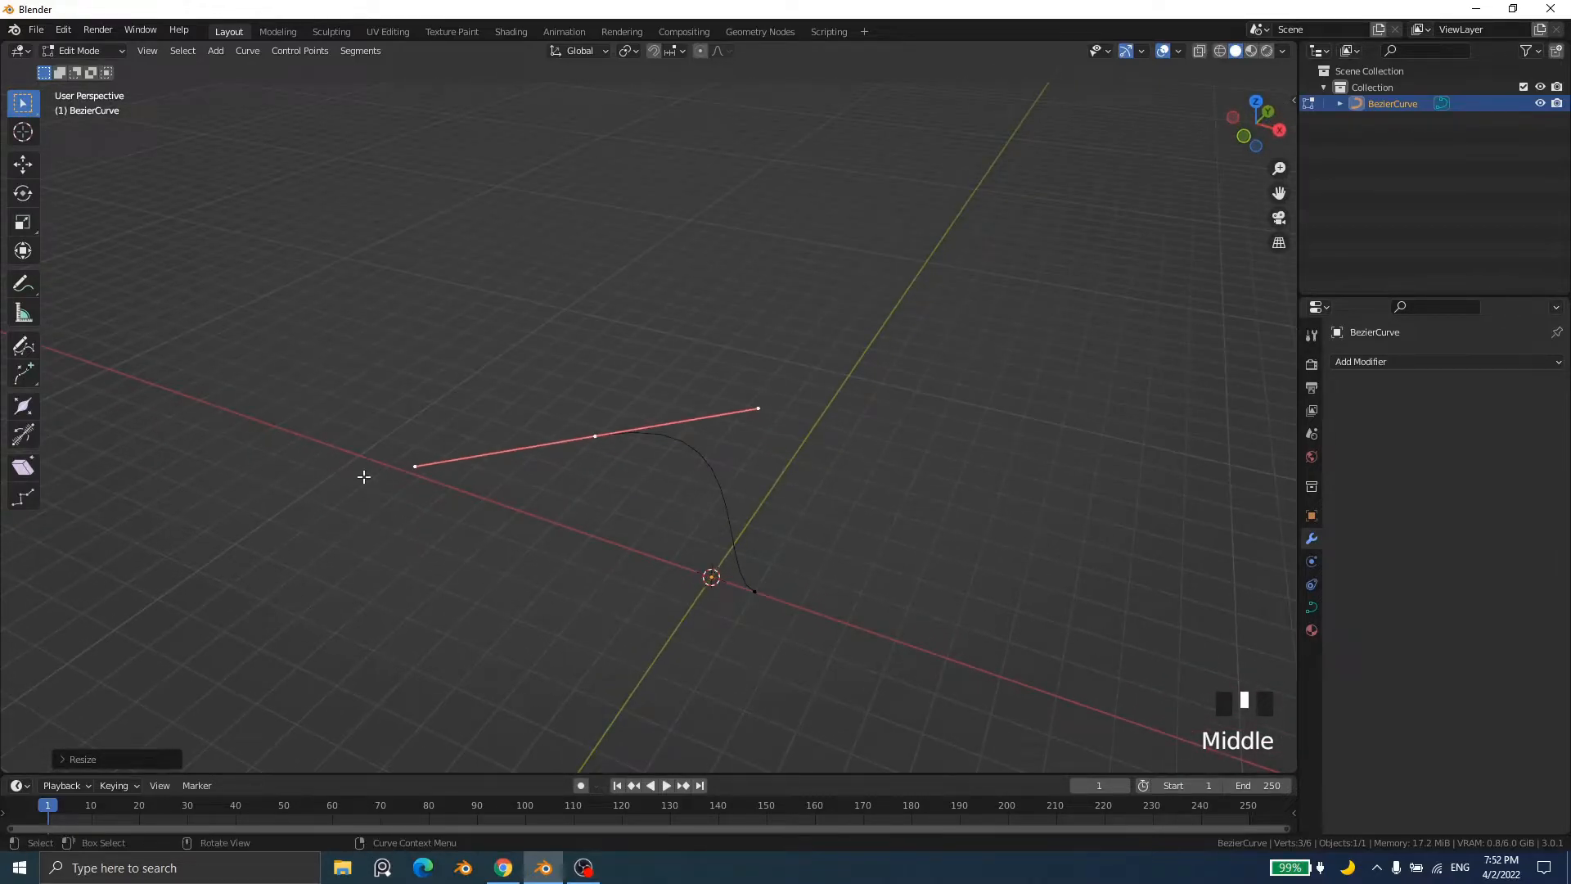
Step: Undo the control point scaling and the earlier moves until the curve is back at its original shape near the origin
key(ctrl+z)
key(ctrl+z)
key(ctrl+z)
key(ctrl+z)
key(ctrl+z)
key(ctrl+z)
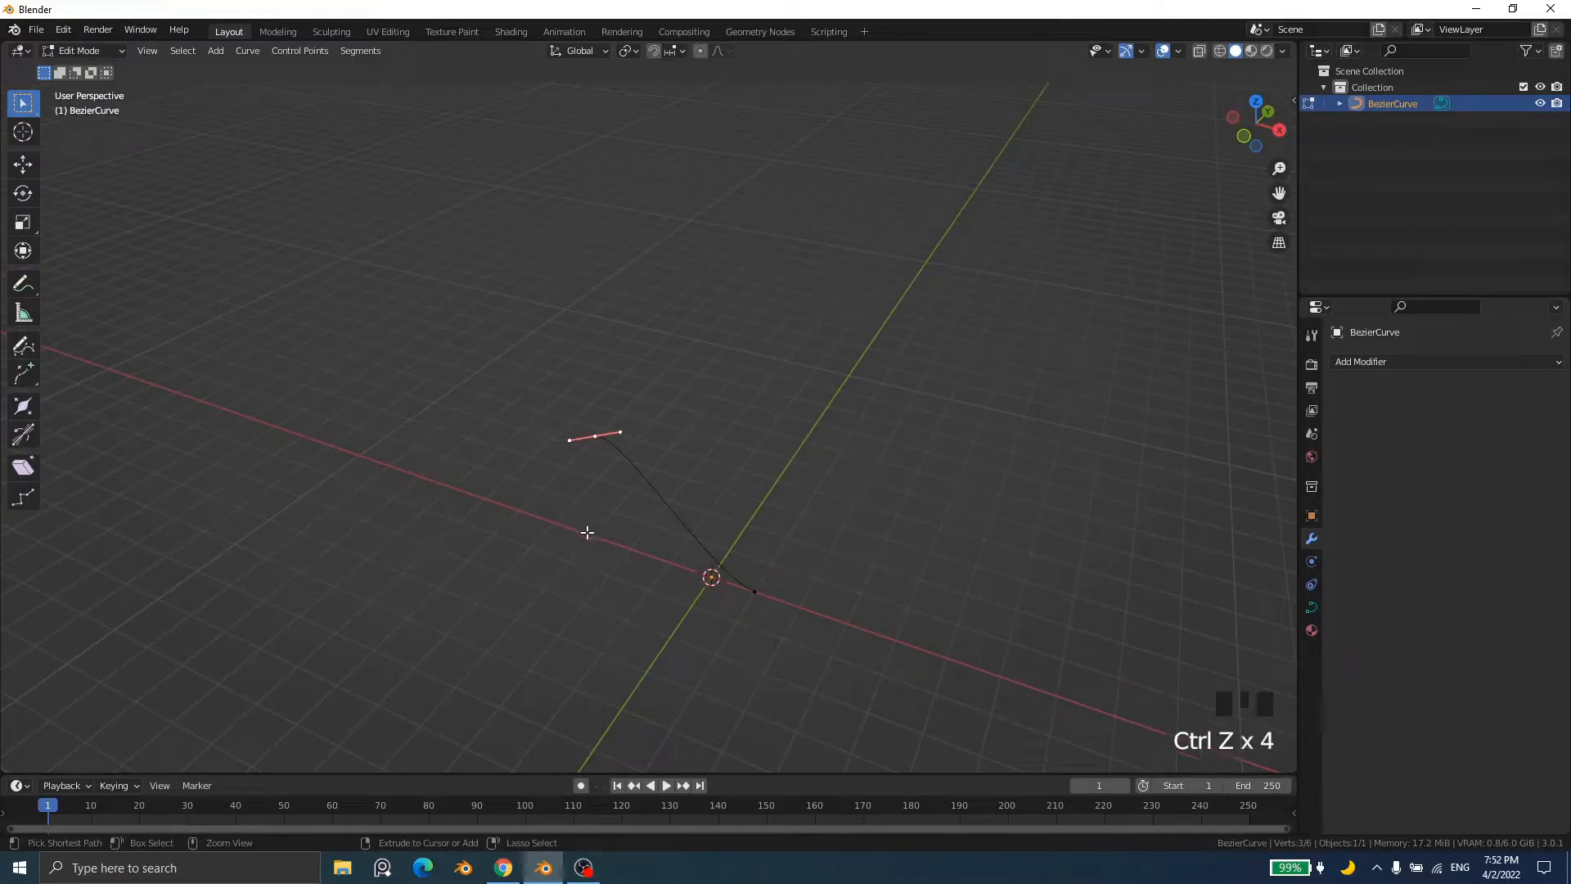
key(ctrl+z)
key(ctrl+z)
key(ctrl+z)
key(ctrl+z)
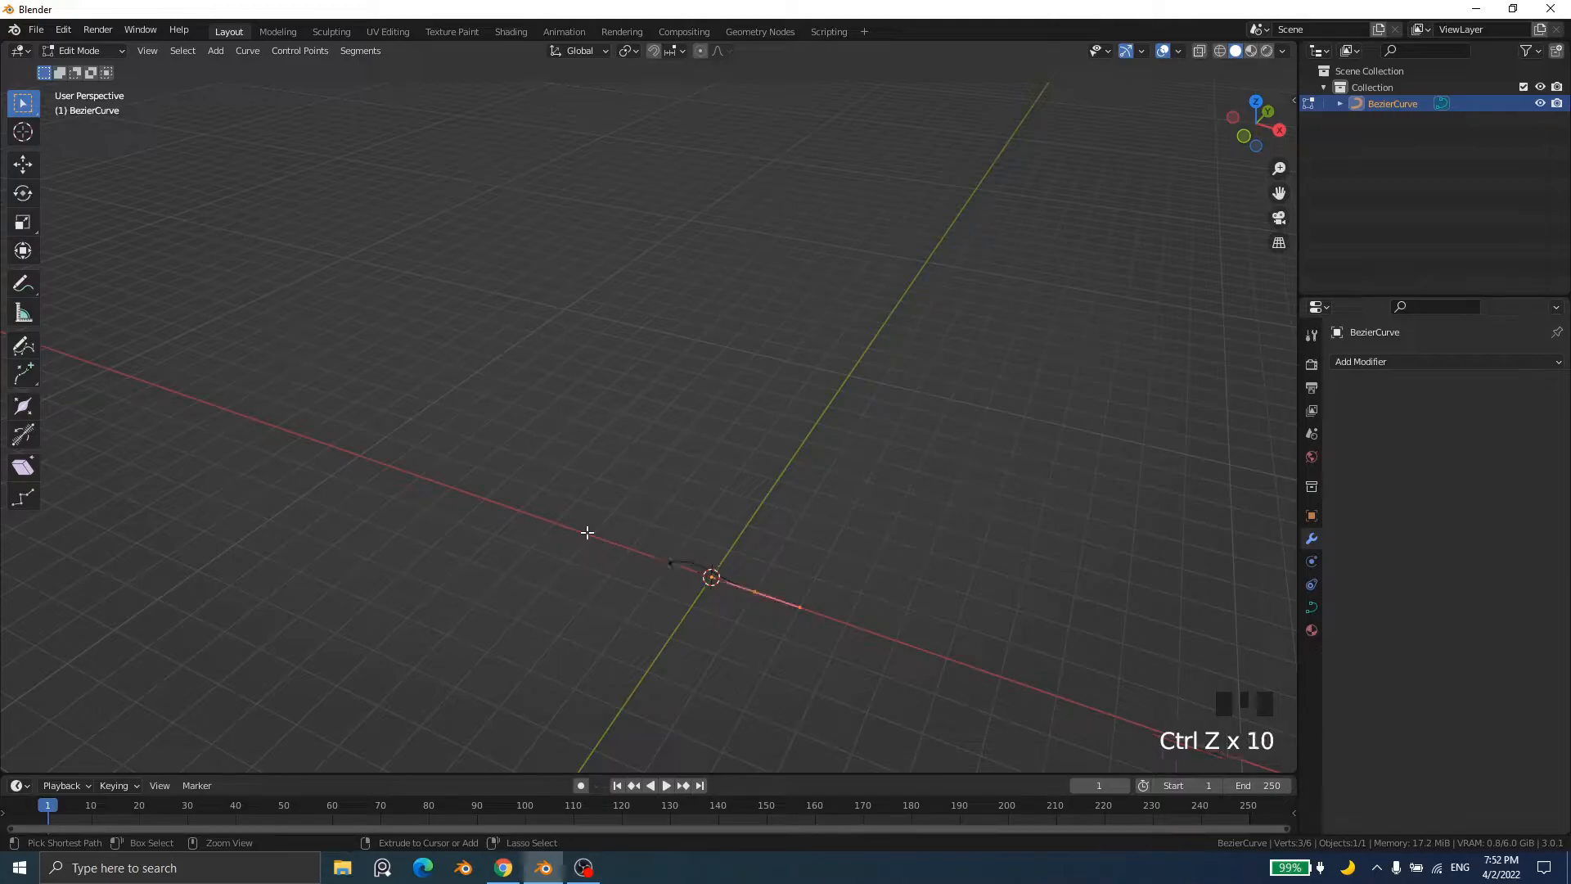
Step: Try stretching the outer handle of the negative X end point with the global Z axis locked, and undo the move
scroll(687, 646, up, 4)
shift+middle_drag(691, 652, 684, 575)
click(648, 572)
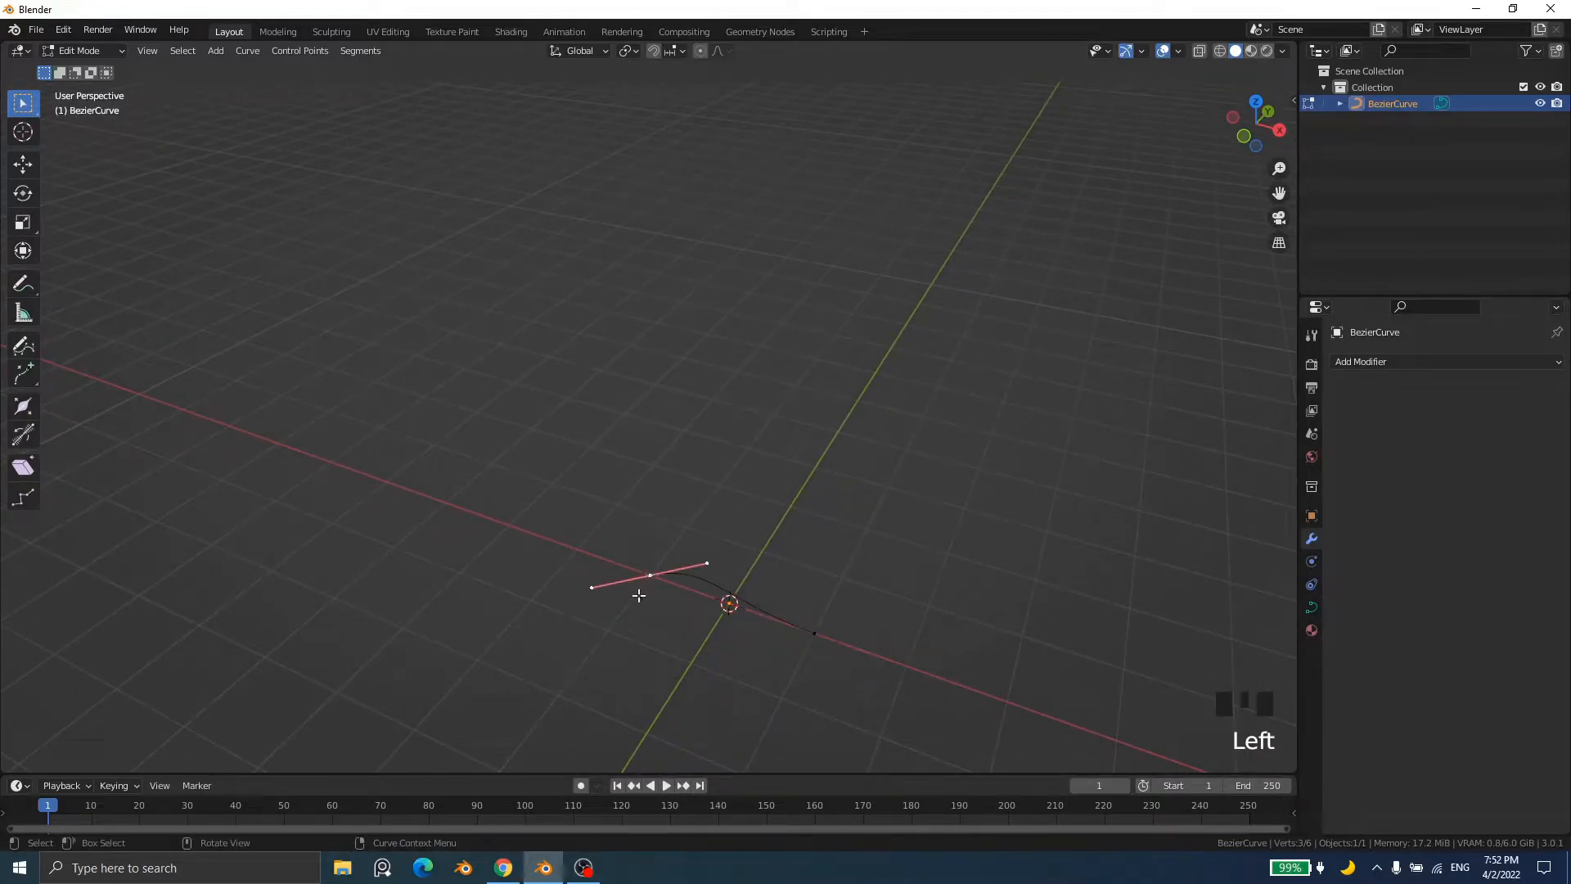
click(589, 589)
key(g)
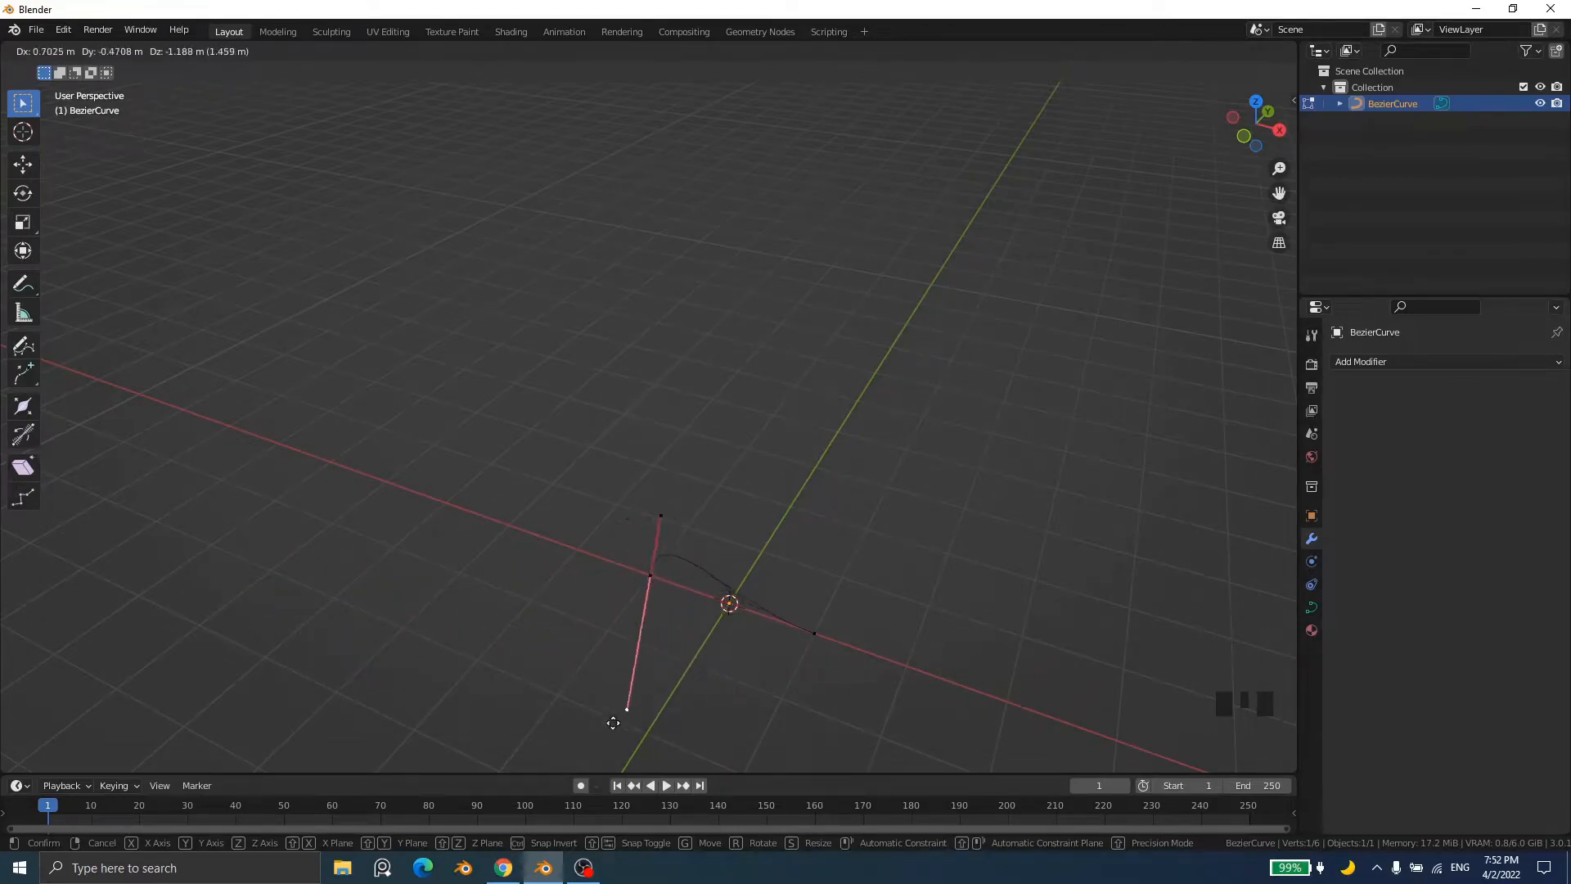
key(shift+z)
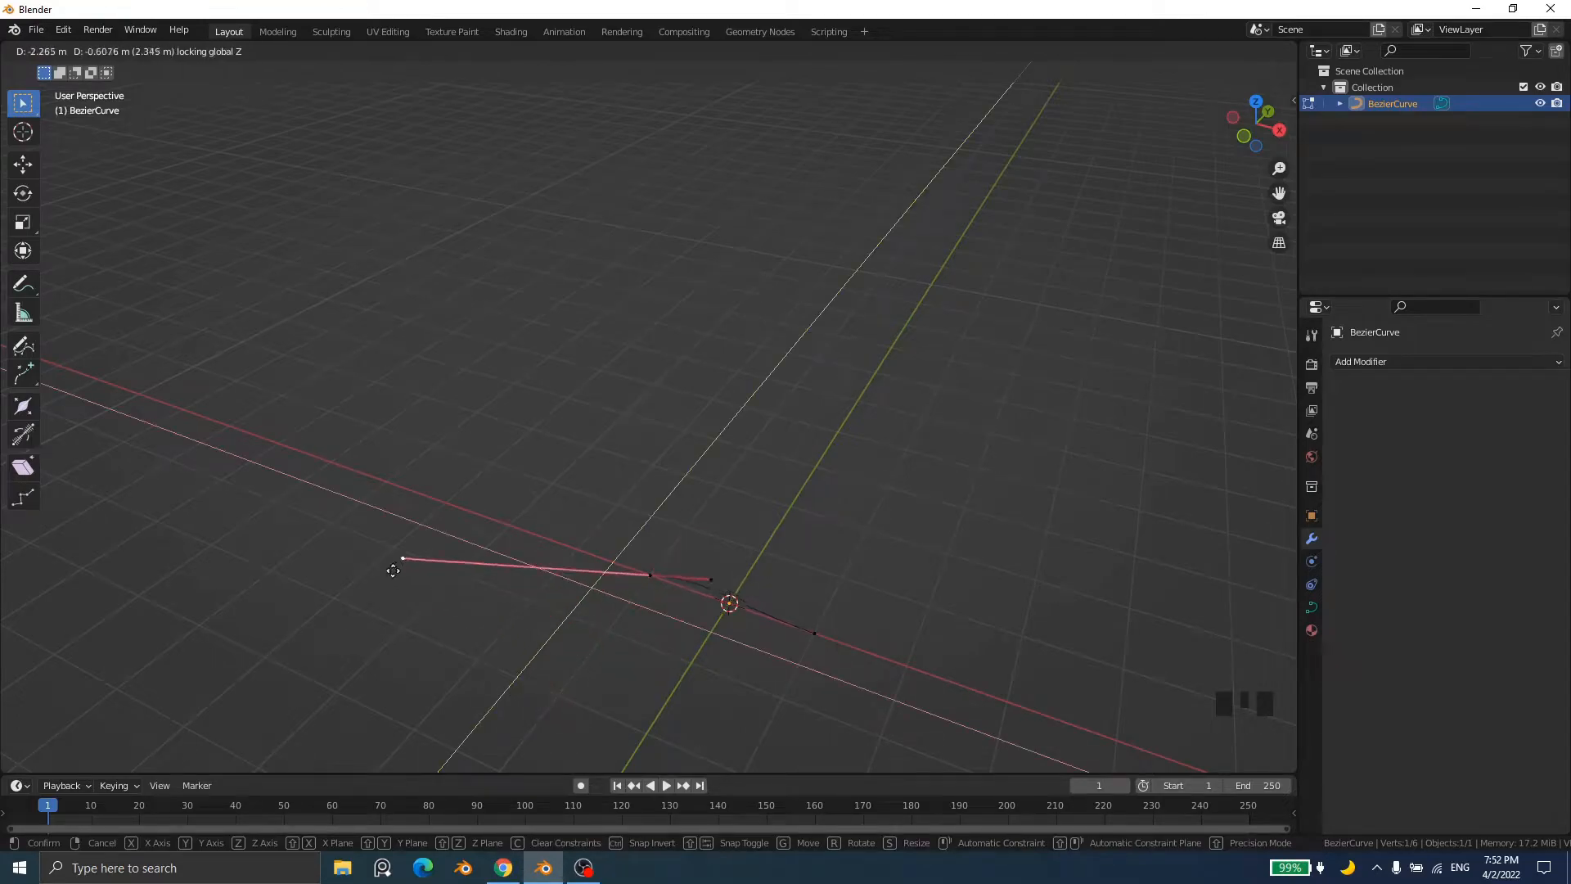
click(469, 684)
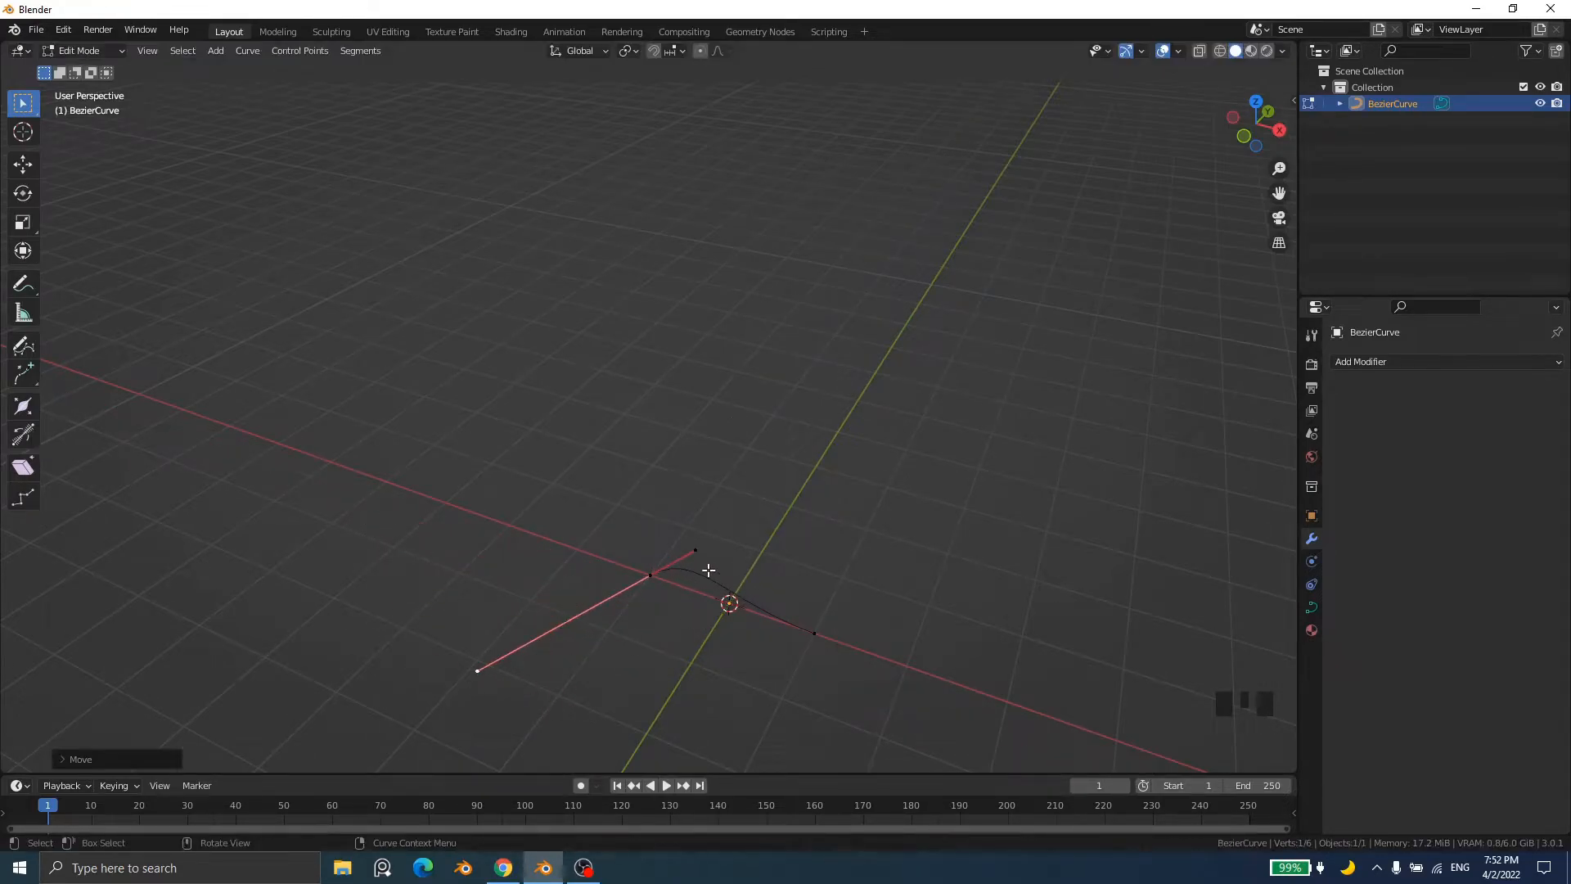
click(696, 547)
key(ctrl+z)
key(ctrl+z)
Step: Try moving the inner handle of the negative X end point, first freely and with global Z locked, and cancel the move
click(714, 568)
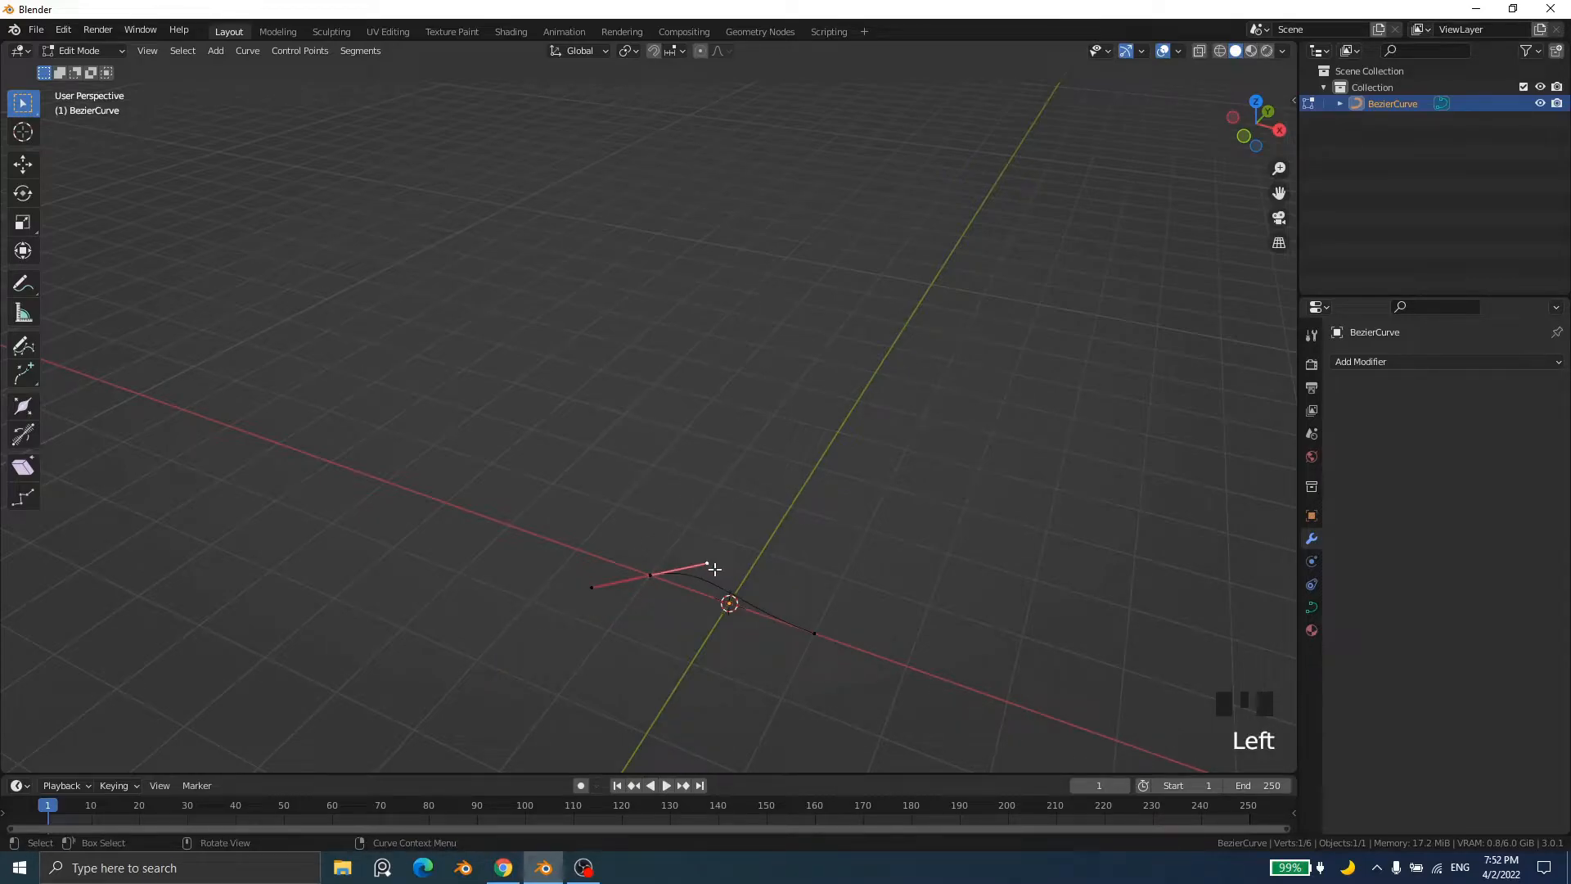
key(g)
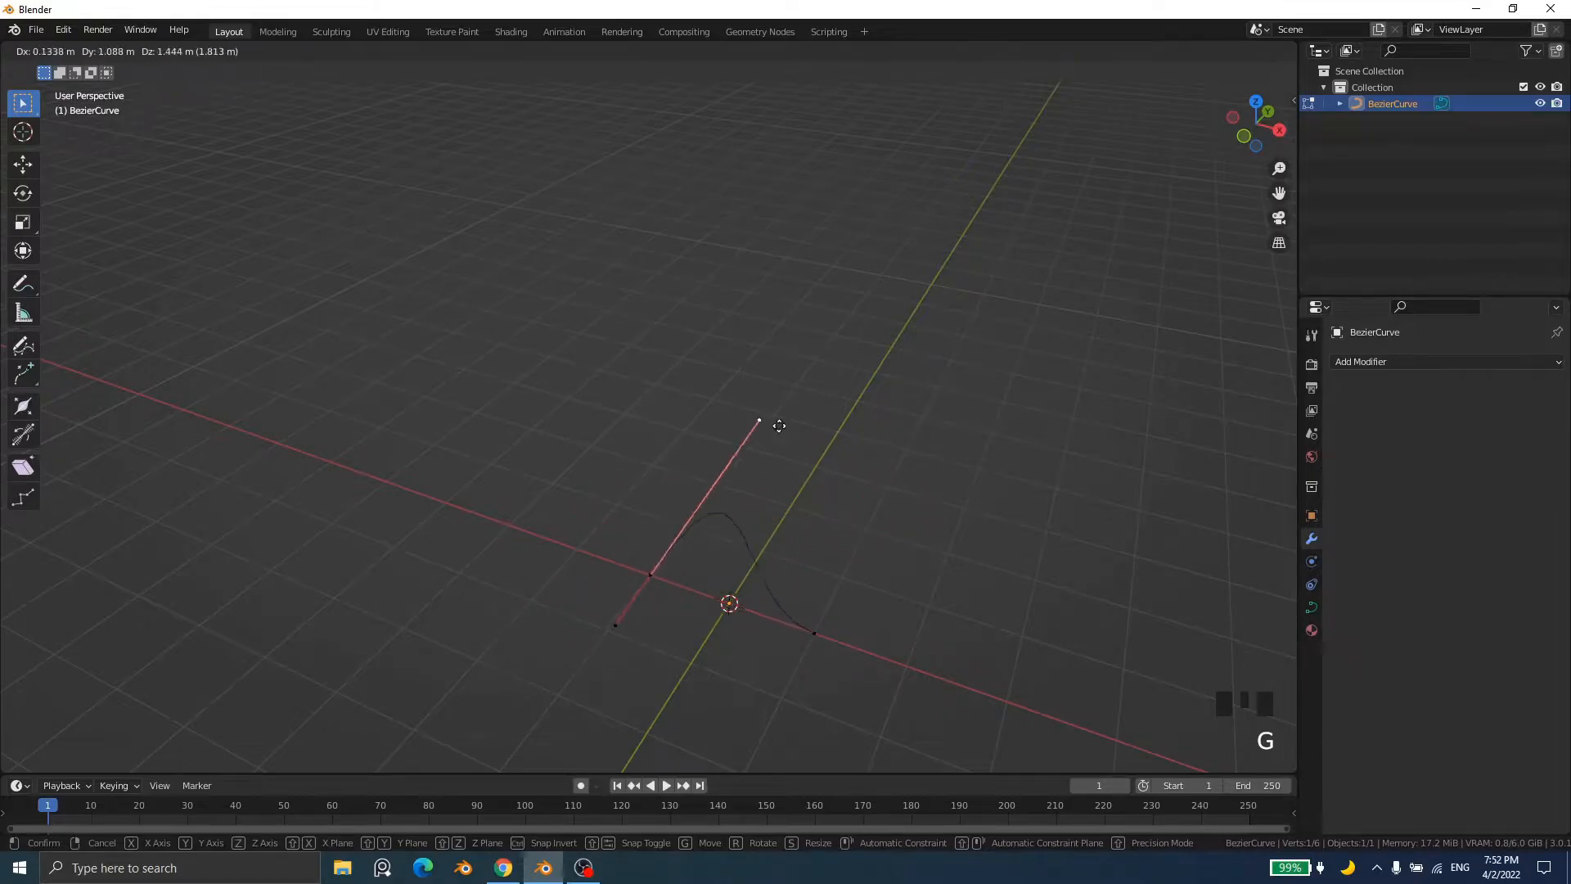
key(shift+z)
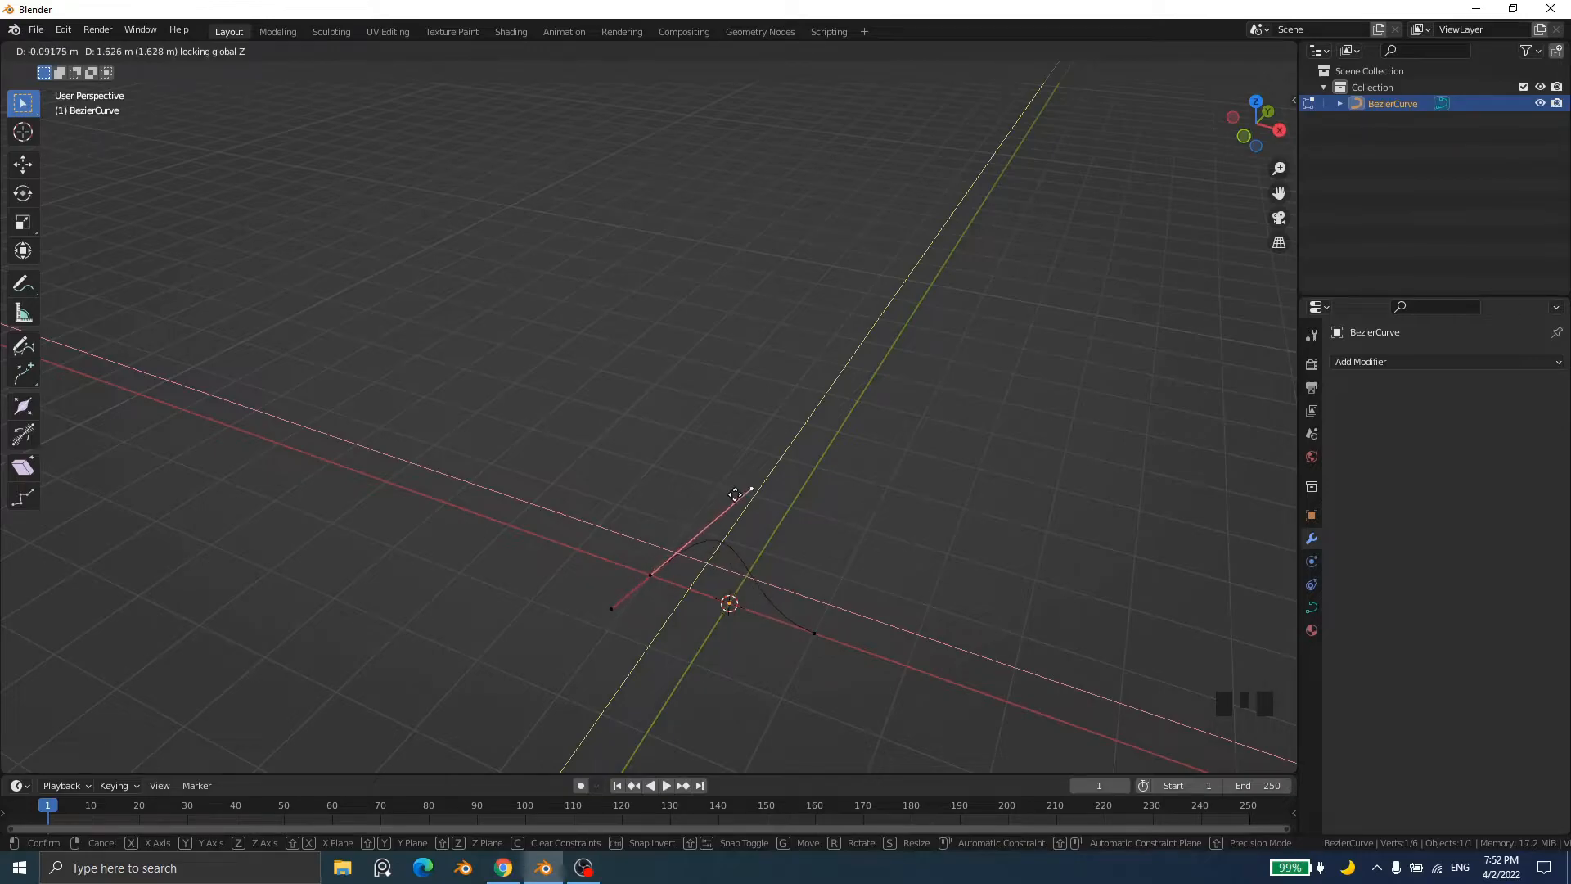
key(Escape)
Step: Try rotating the negative X end point's outer handle, and rotate its inner handle toward positive Y with the global Z axis locked
click(645, 580)
click(587, 590)
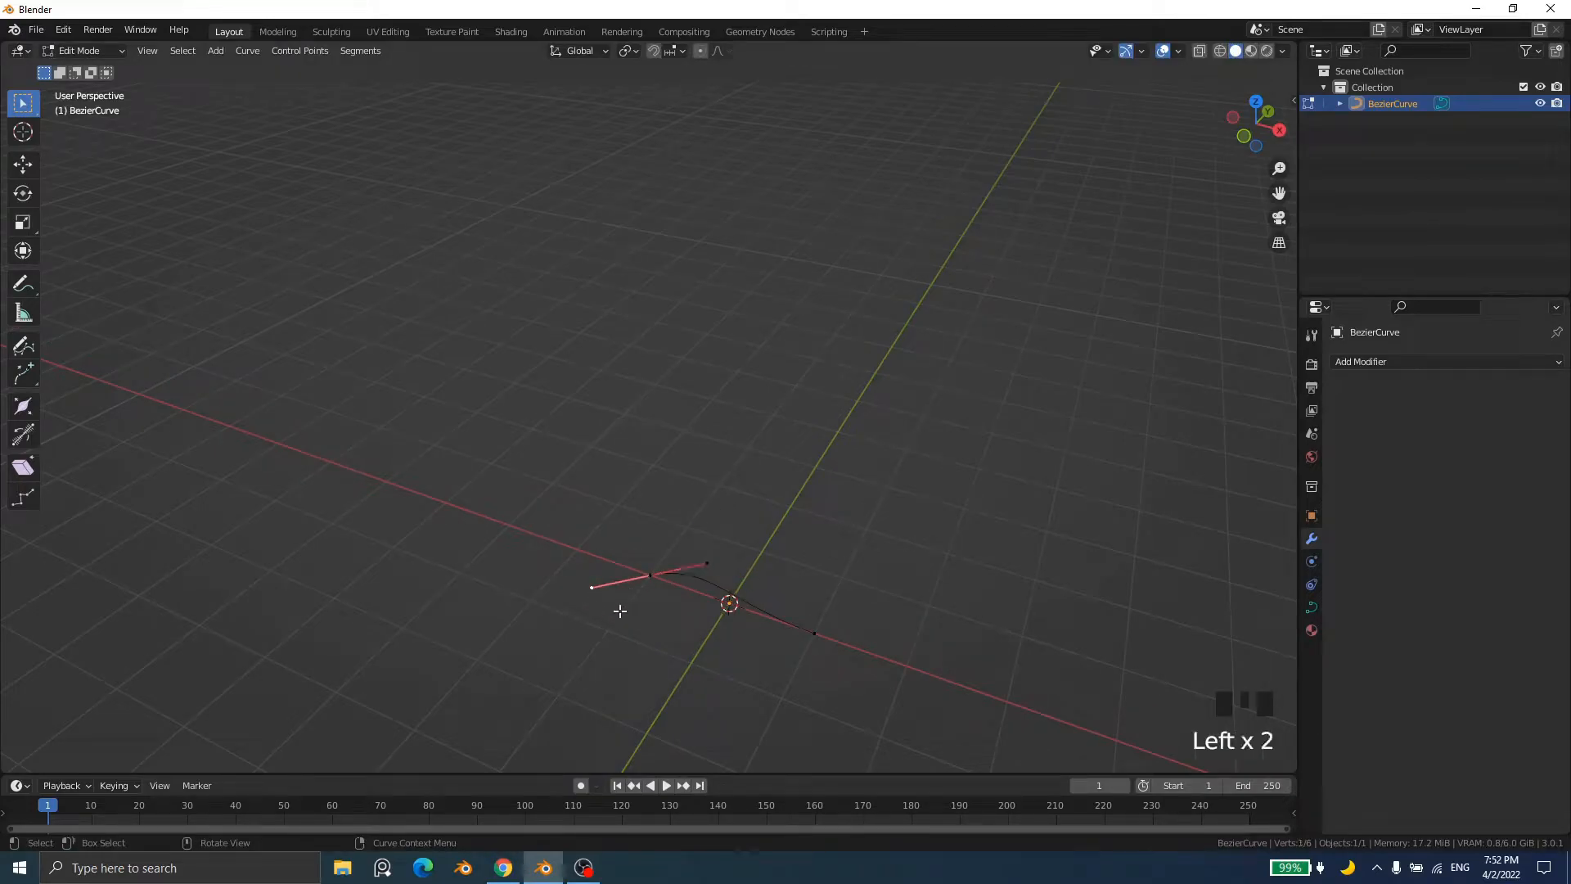
key(r)
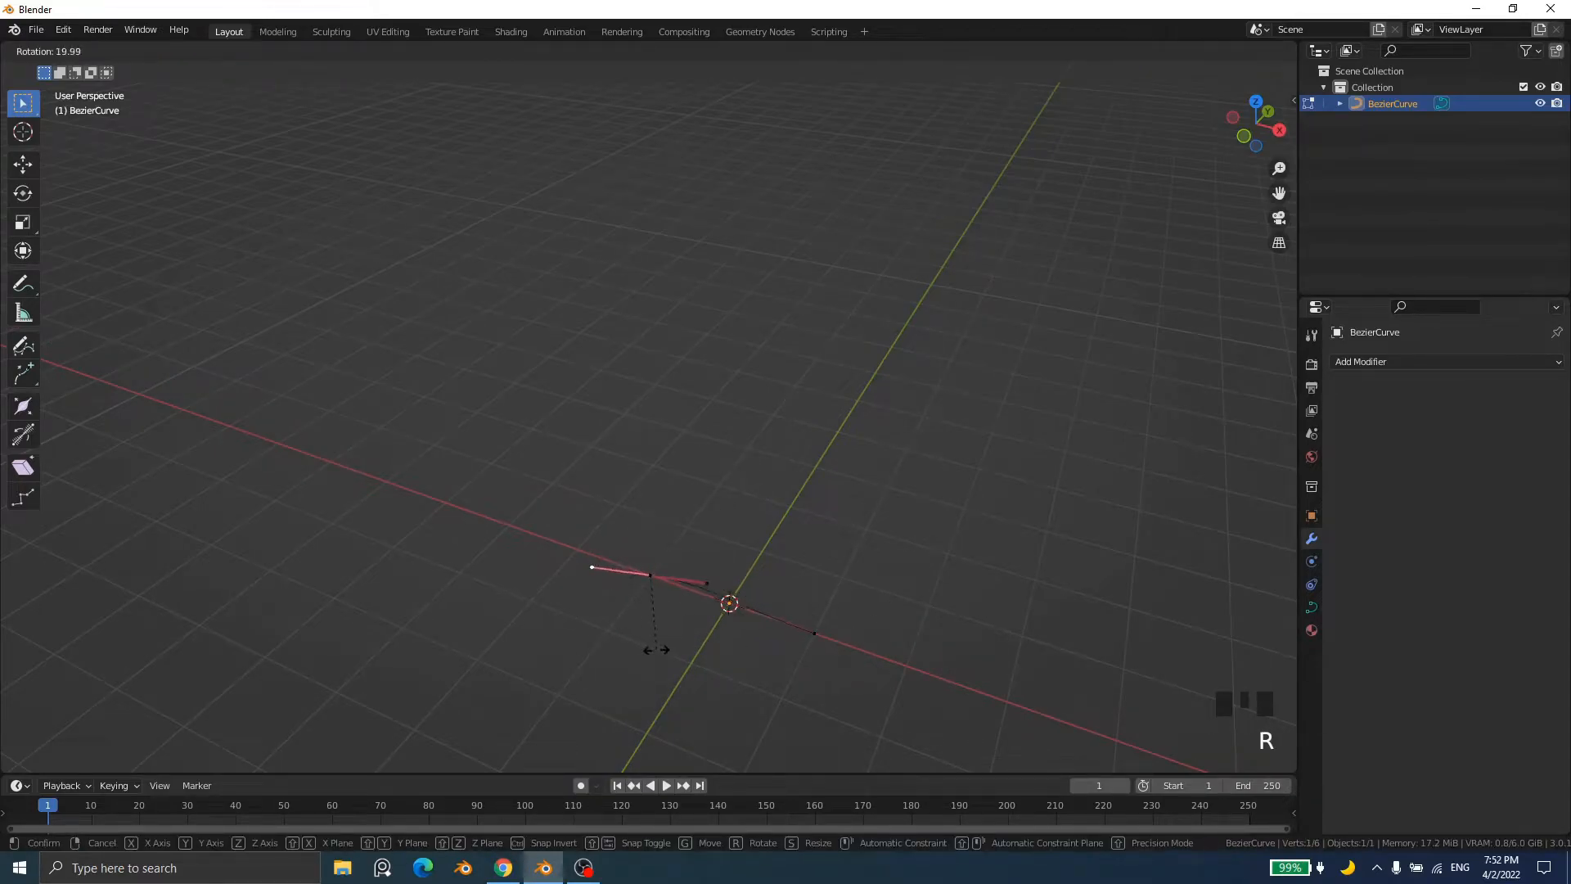
click(703, 583)
key(r)
key(z)
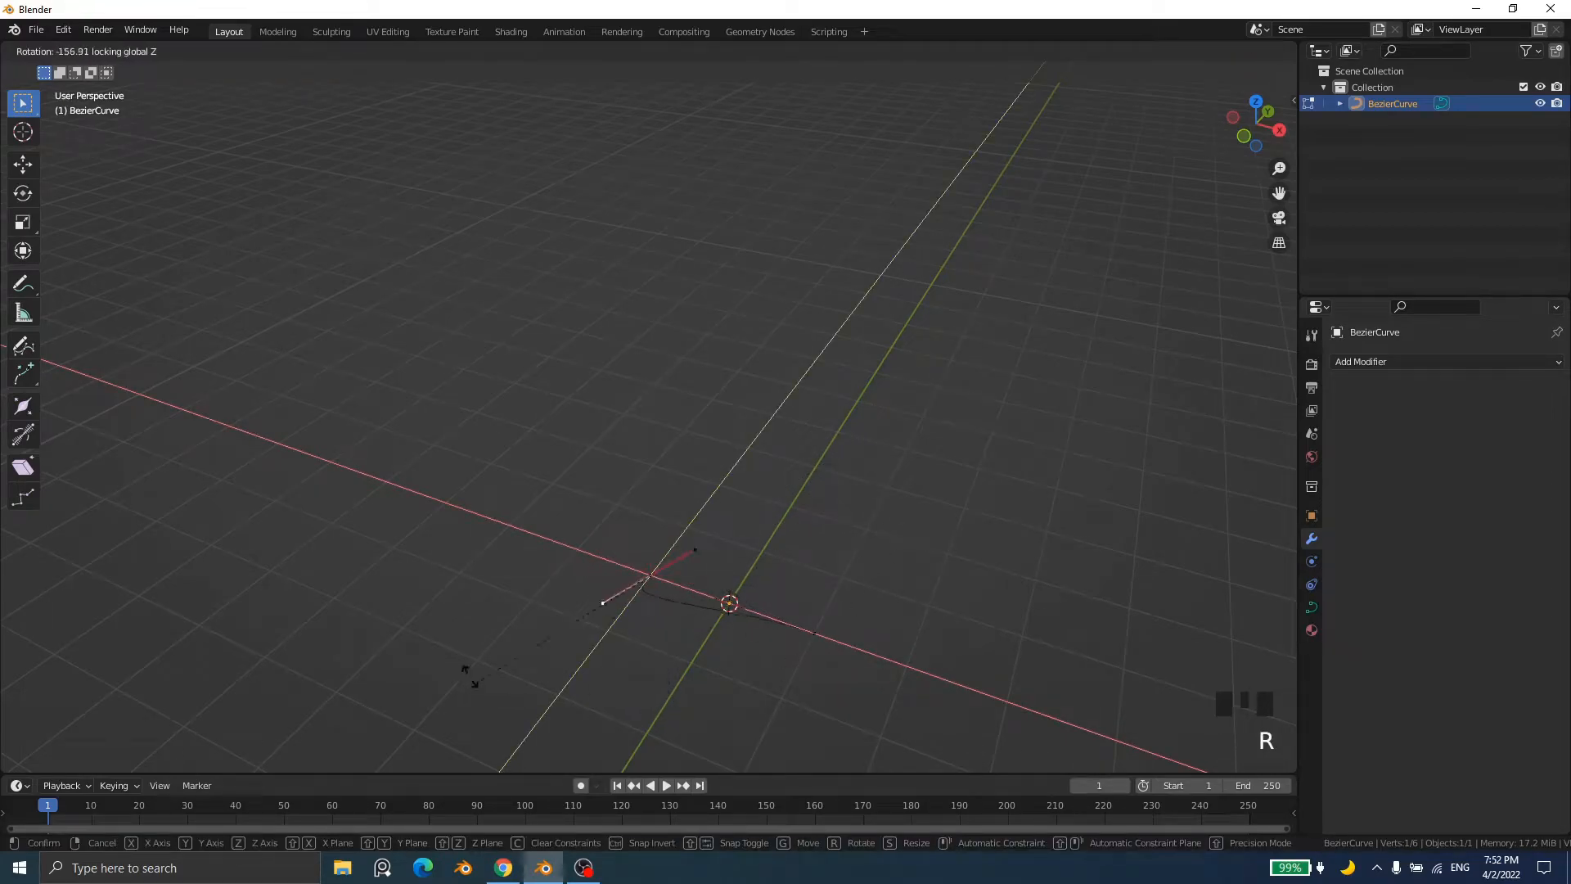
click(869, 365)
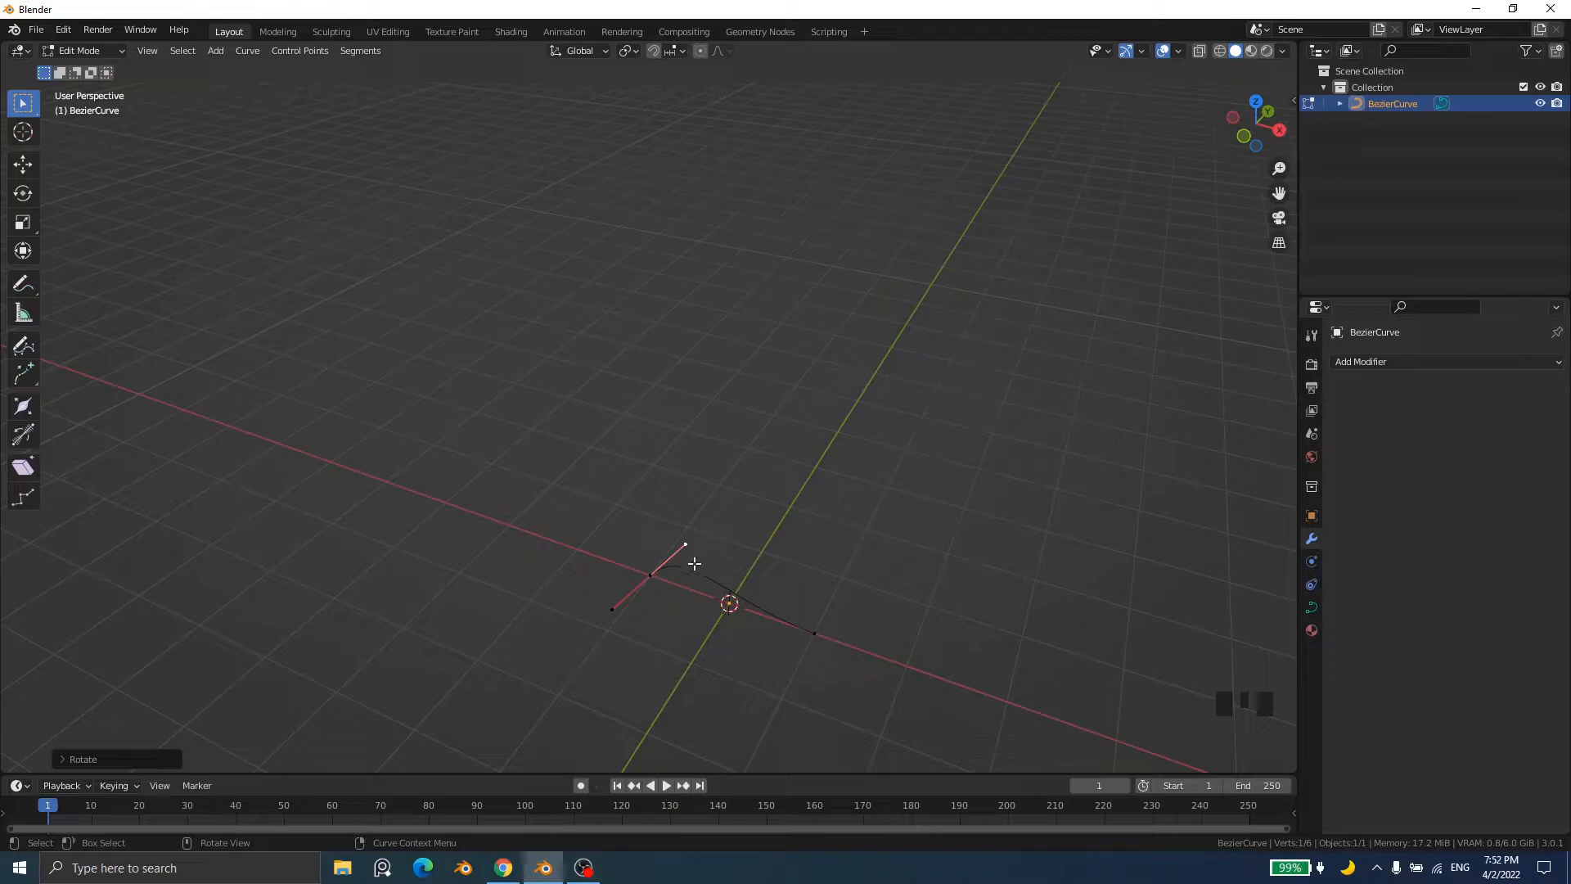
Step: Stretch the negative X end point's inner handle toward positive Y with the global Z axis locked, making the curve bulge
key(g)
key(z)
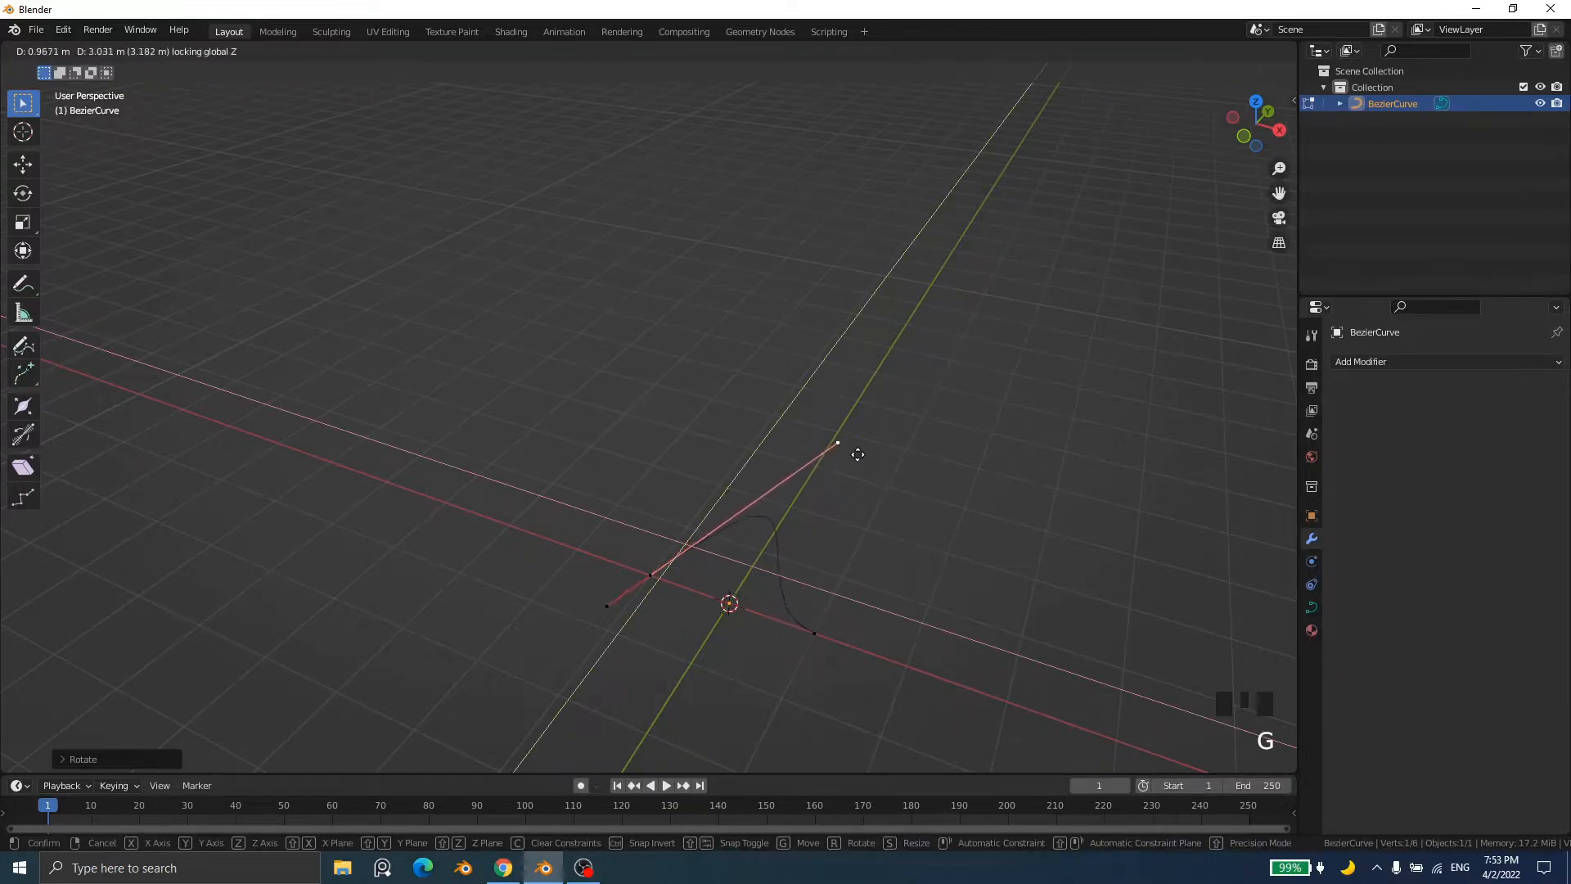
click(815, 467)
middle_drag(787, 519, 773, 644)
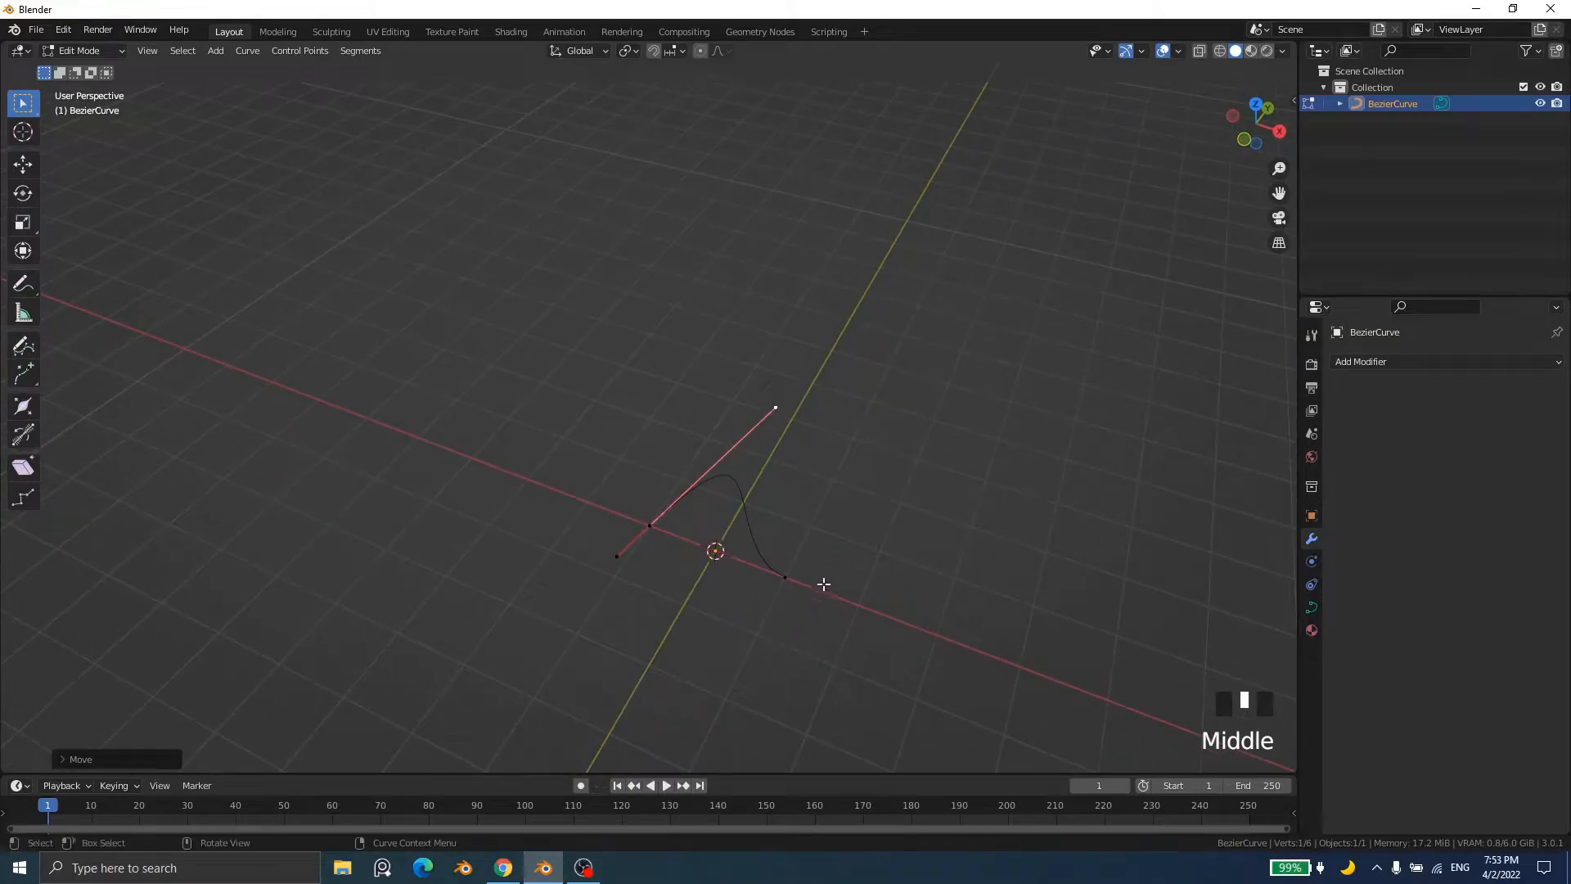
Step: Shorten the inner handle by scaling it, and scale the whole control point to more than double both handles' length
key(s)
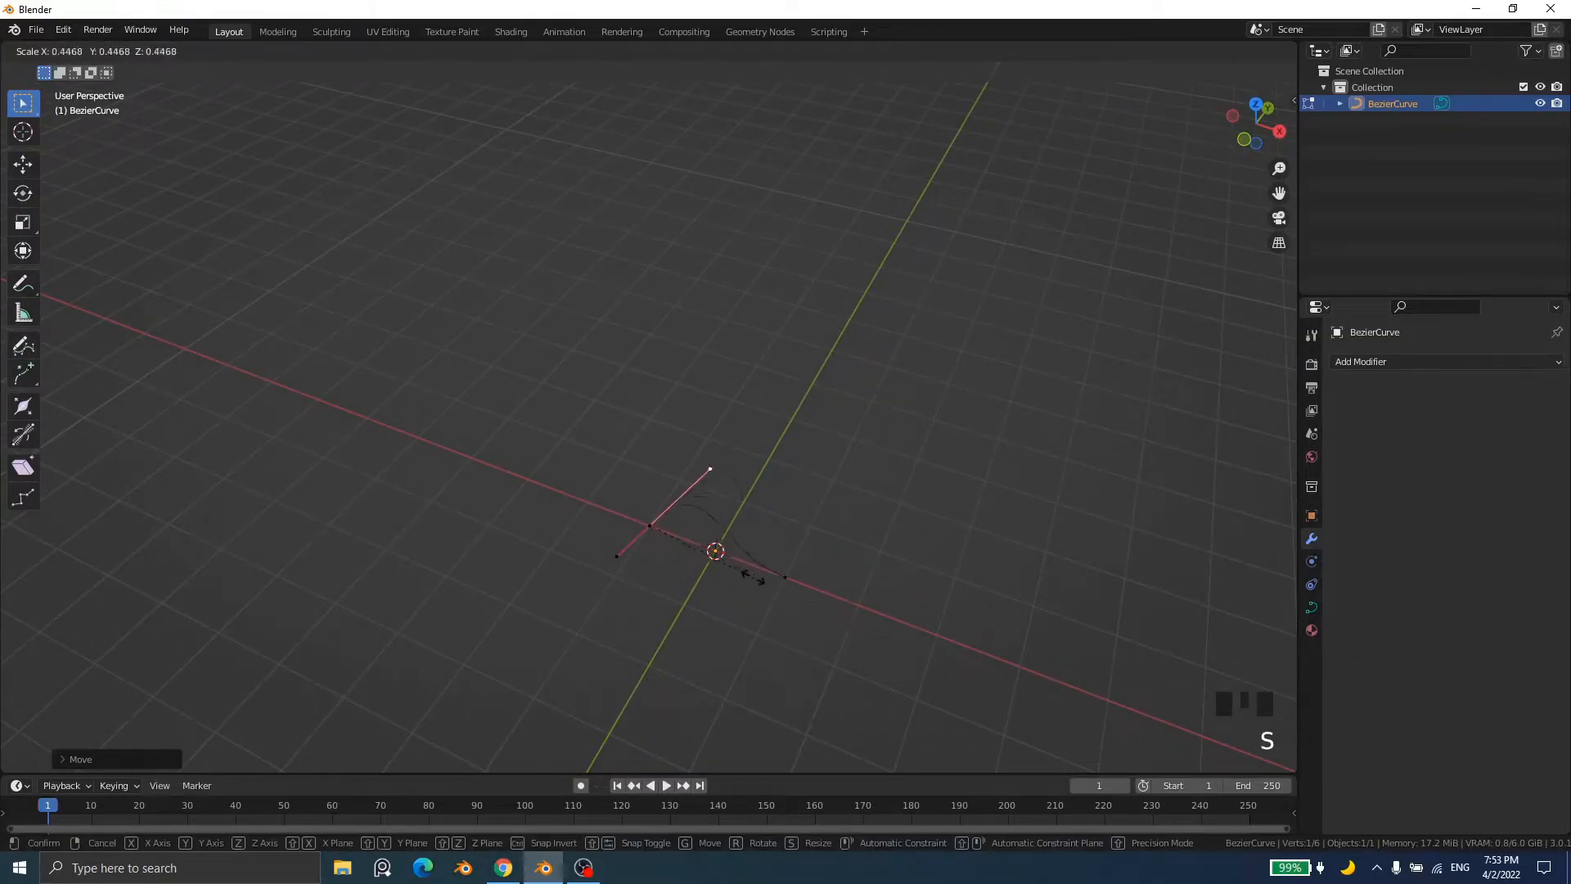
click(708, 563)
click(651, 533)
key(s)
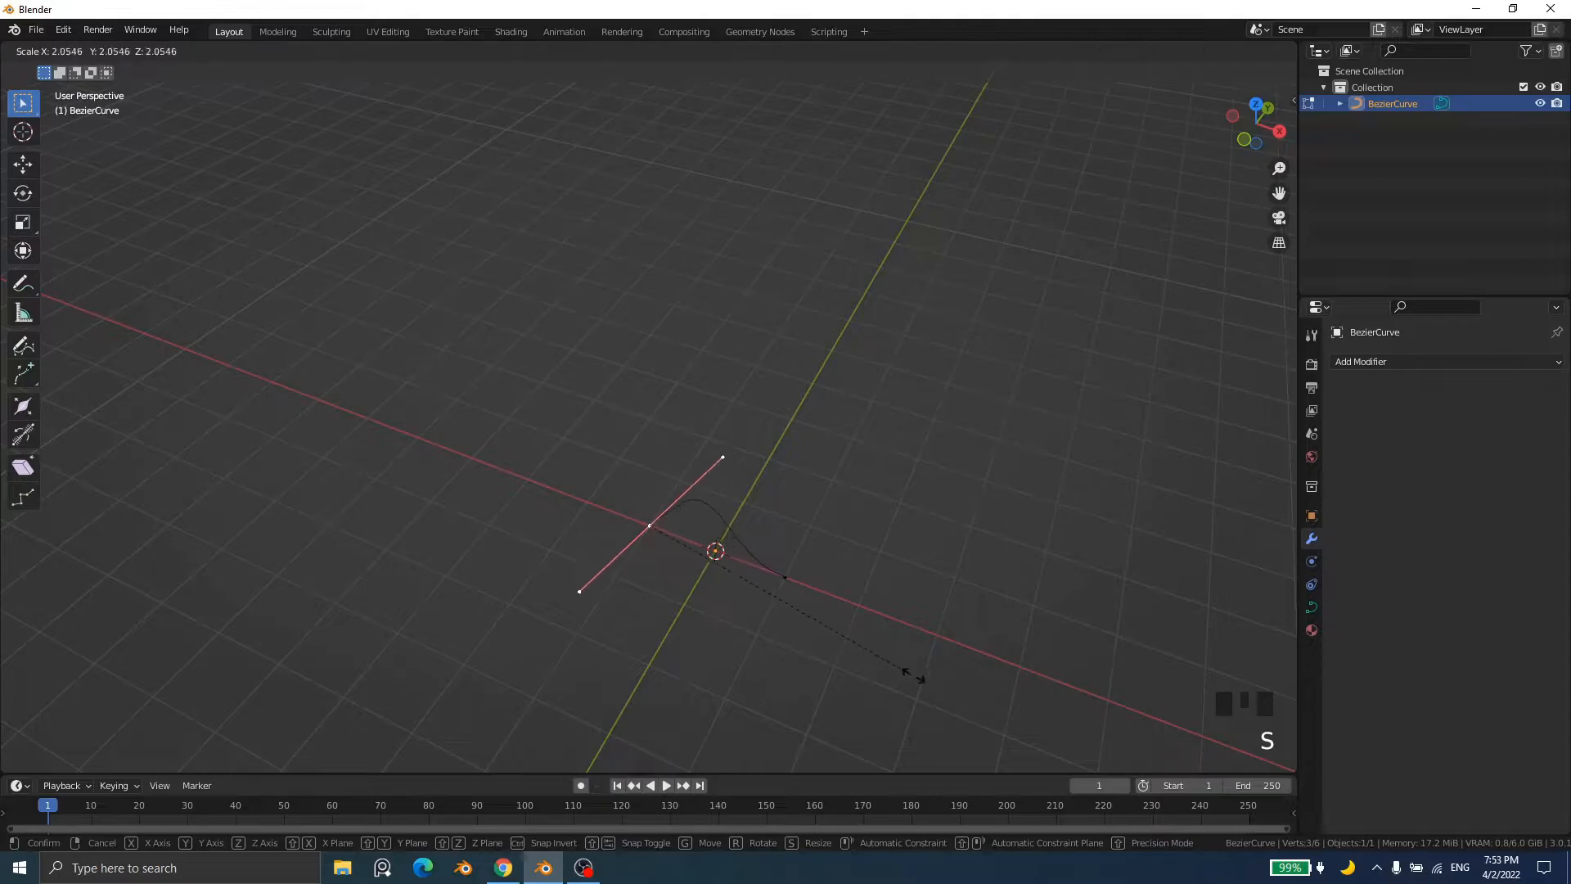
click(952, 702)
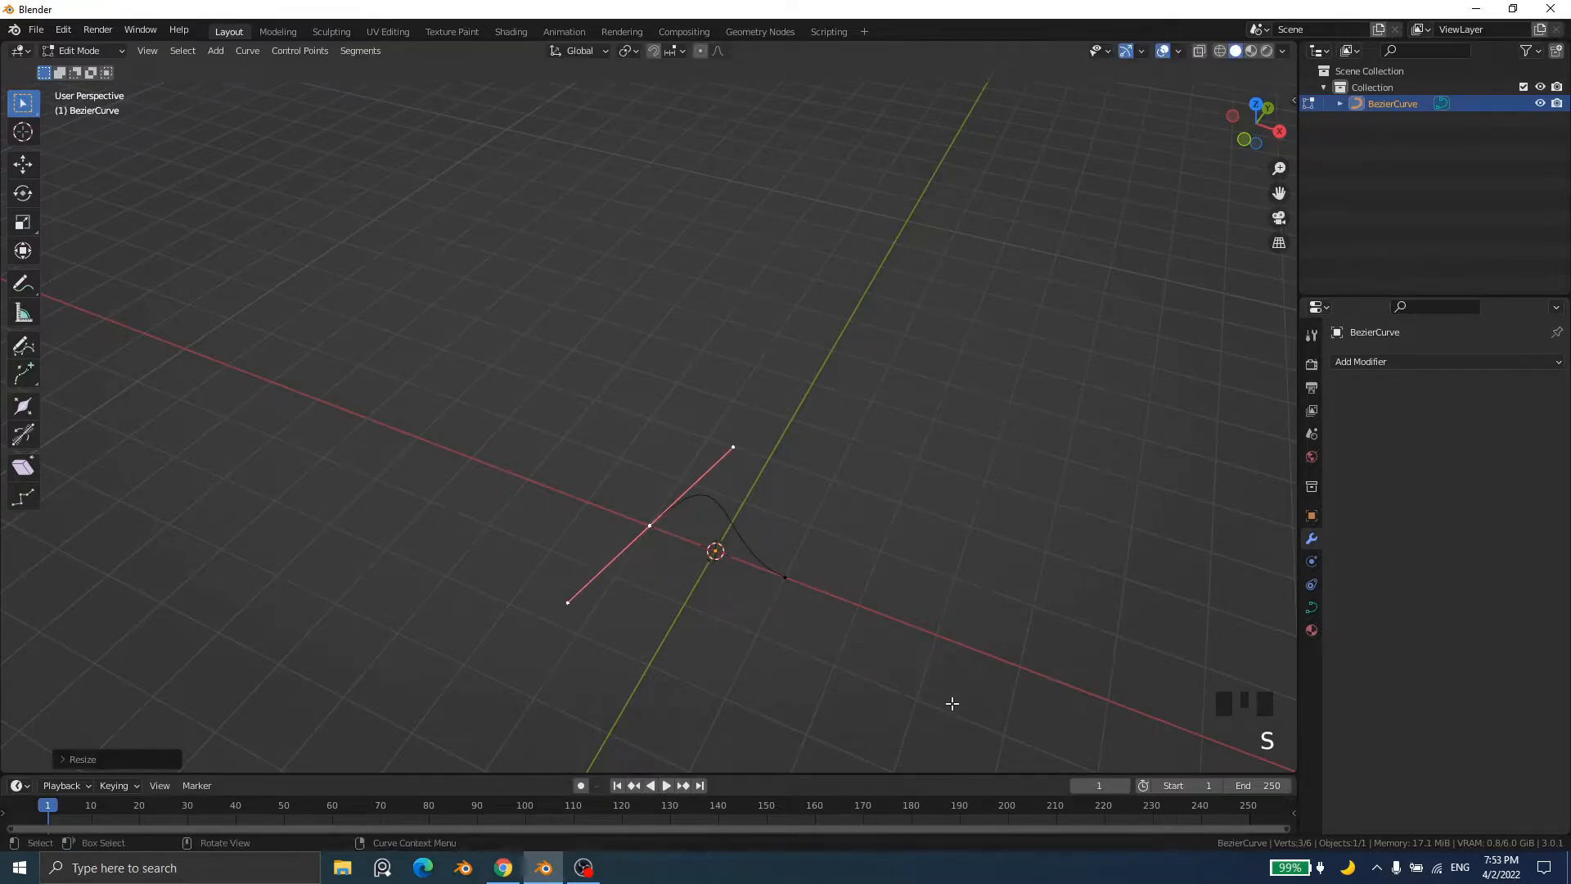
Step: Rotate the negative X end point's handles freely, first by the inner handle and again by the outer handle
click(733, 446)
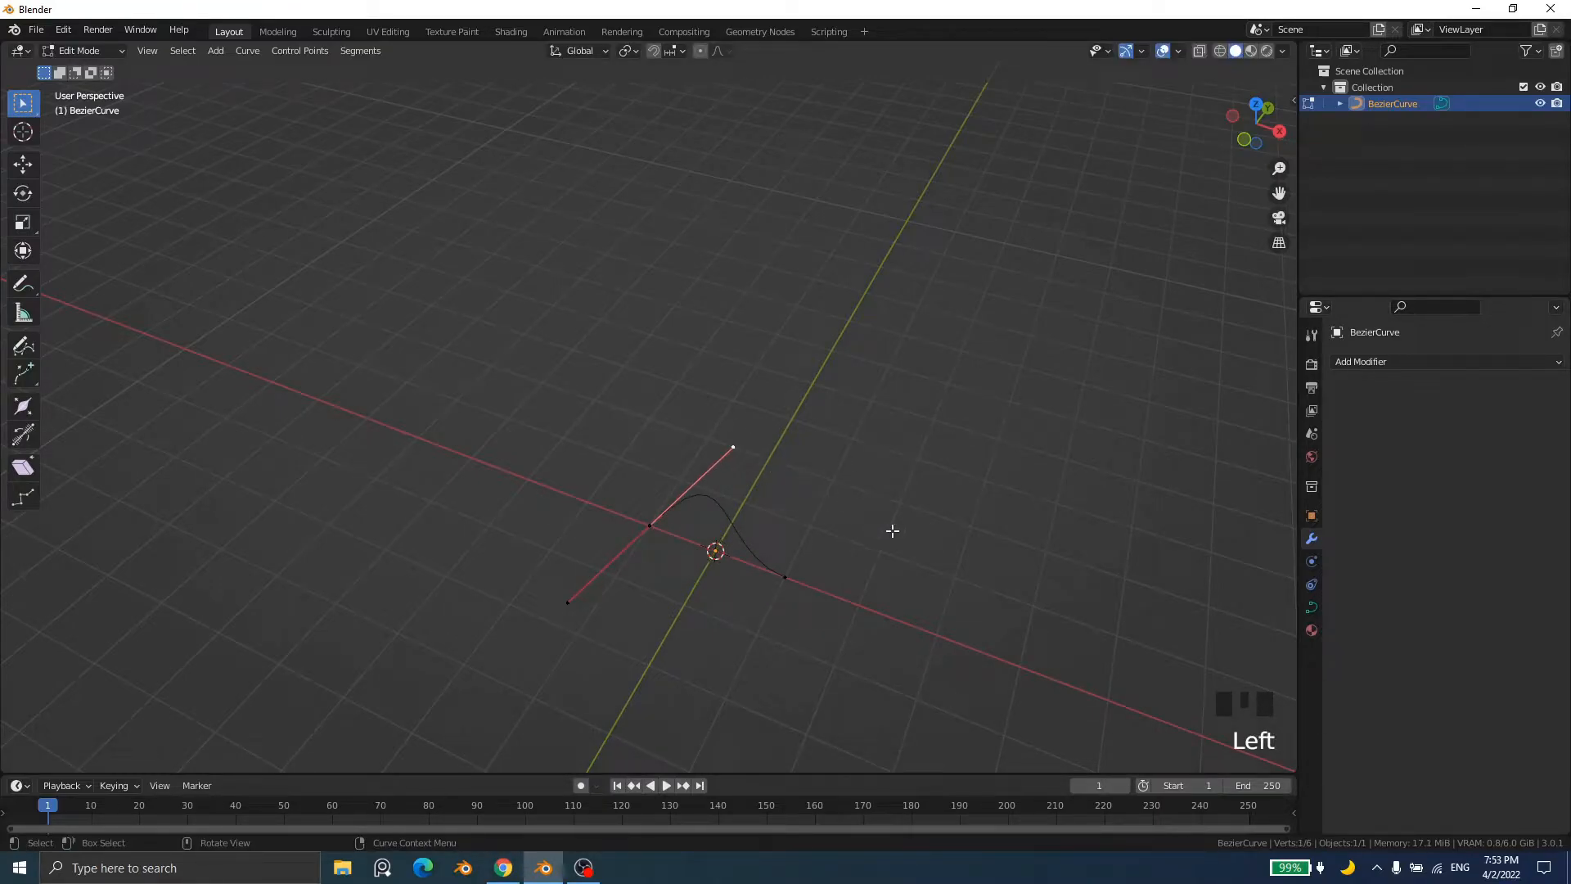
key(r)
click(796, 414)
click(648, 633)
key(r)
click(592, 649)
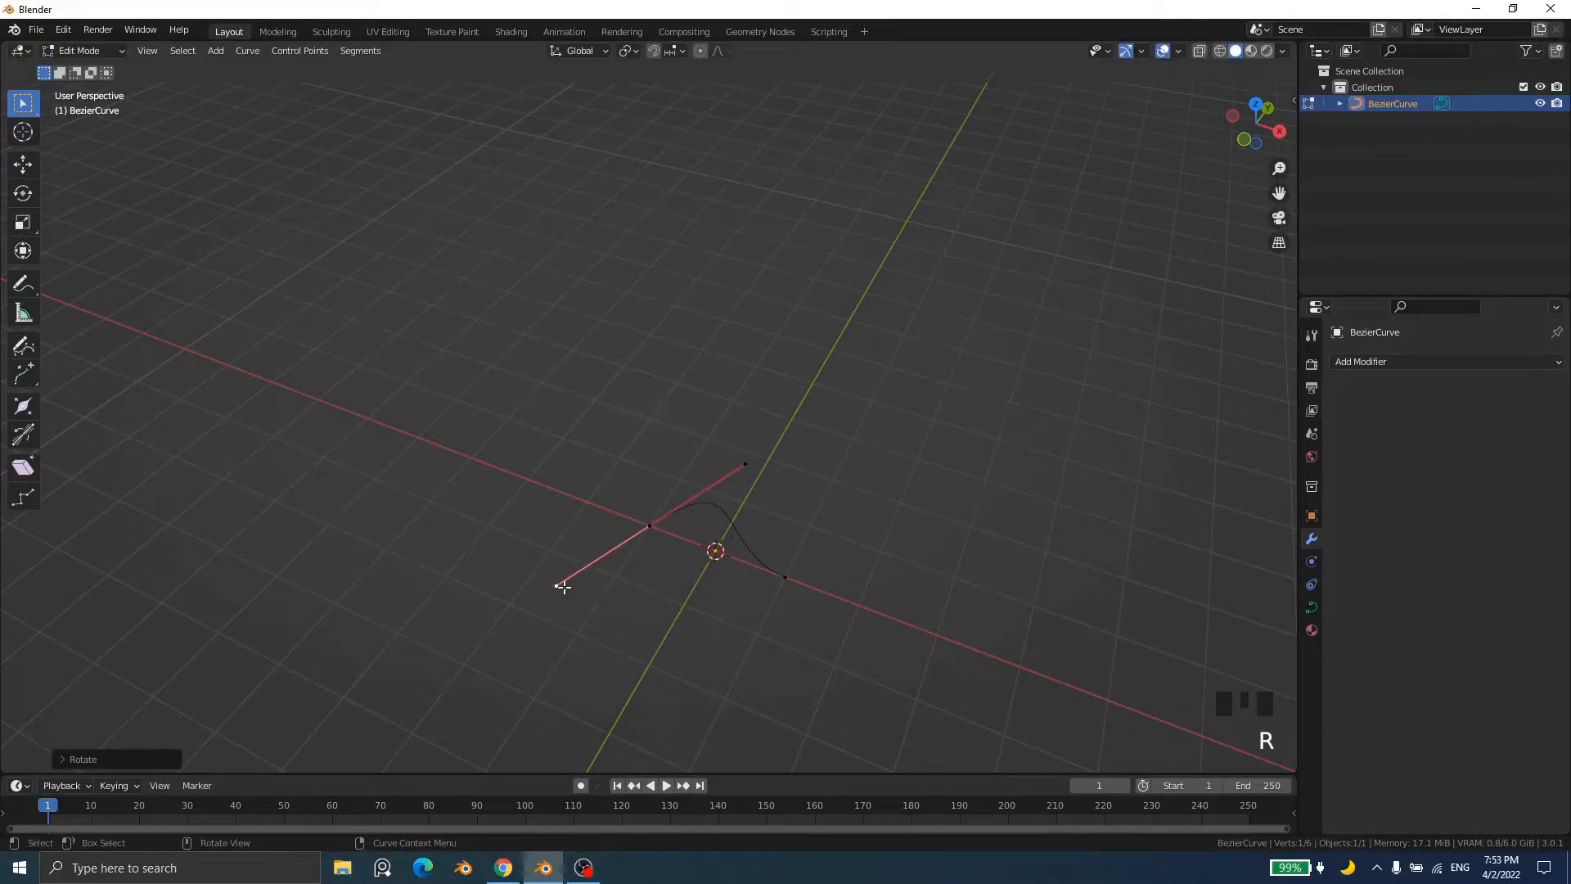
Step: Pull the outer handle far away from the negative X end point without constraint, and return to Object Mode
key(g)
click(248, 646)
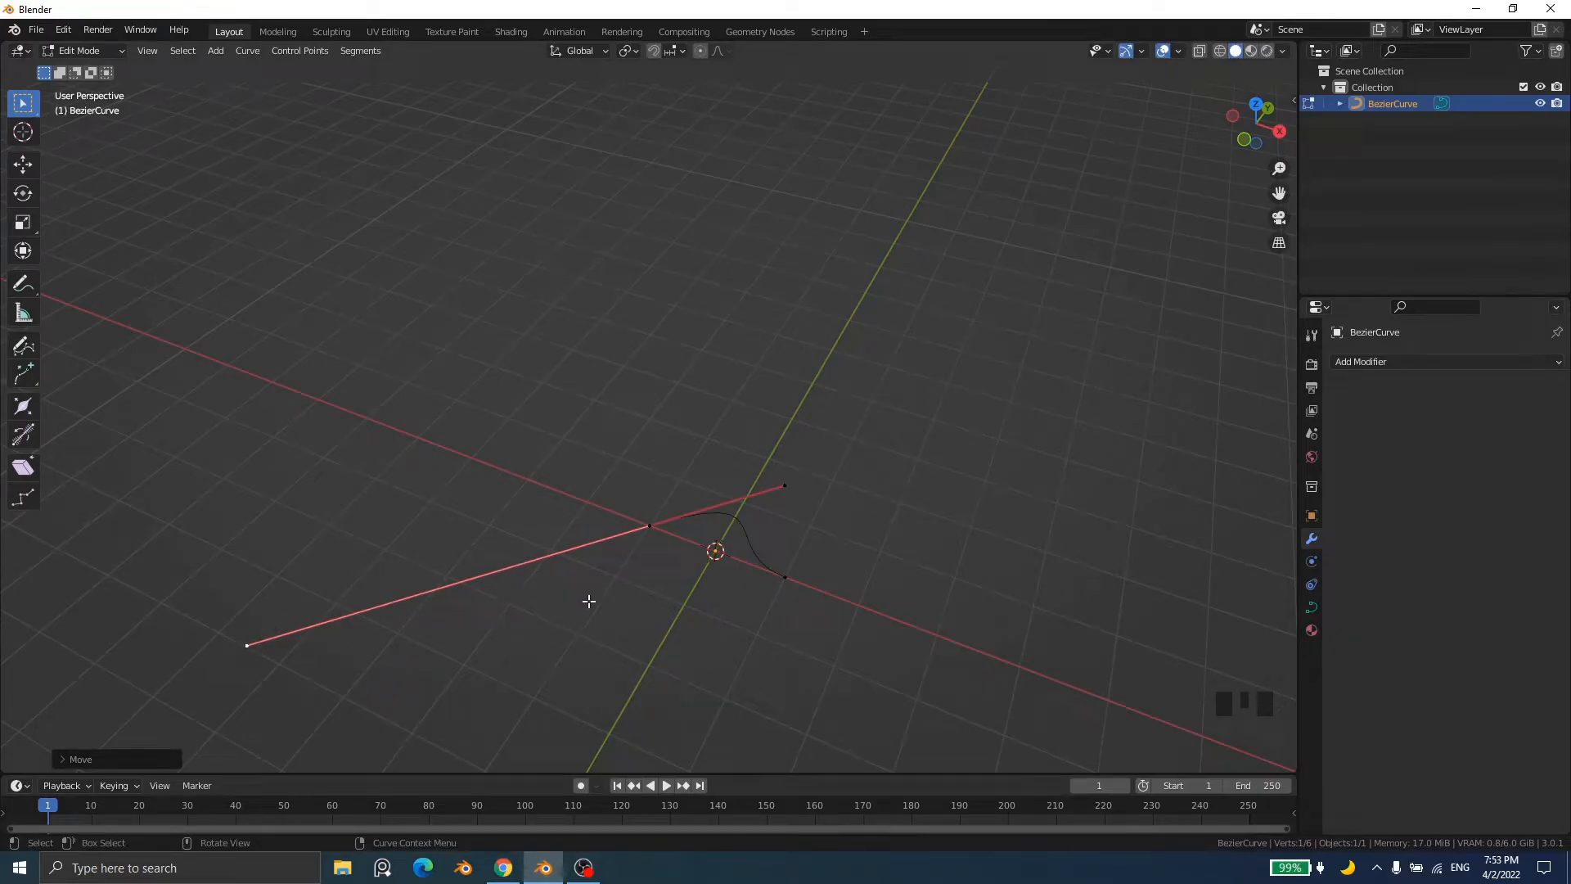
key(Tab)
middle_drag(704, 598, 687, 526)
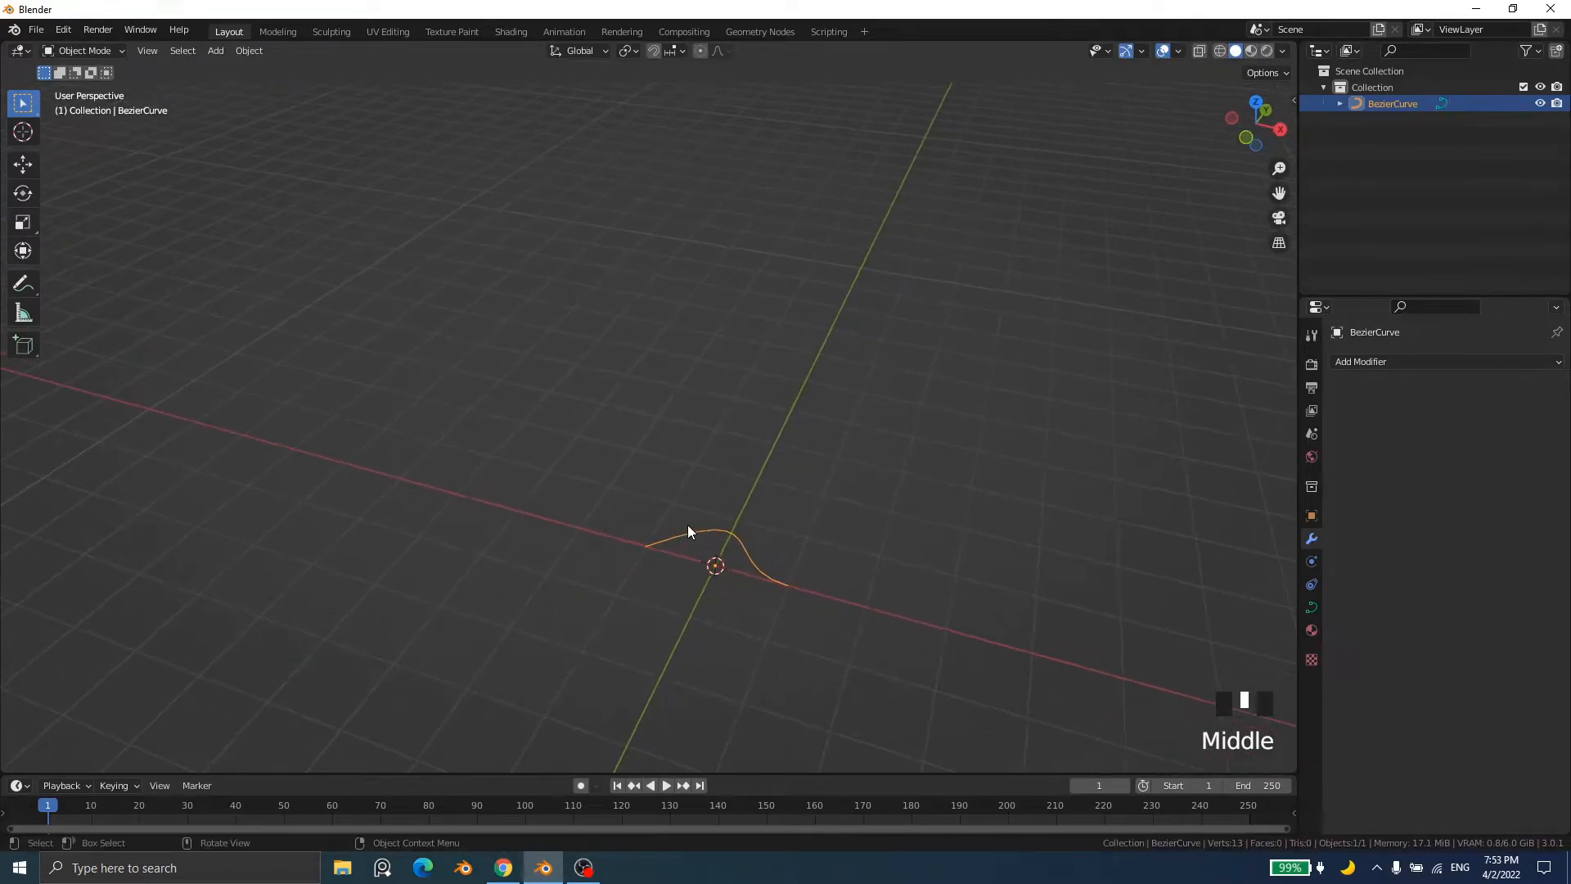
Step: Return to Edit Mode on the Bezier curve and activate the Draw tool
key(Tab)
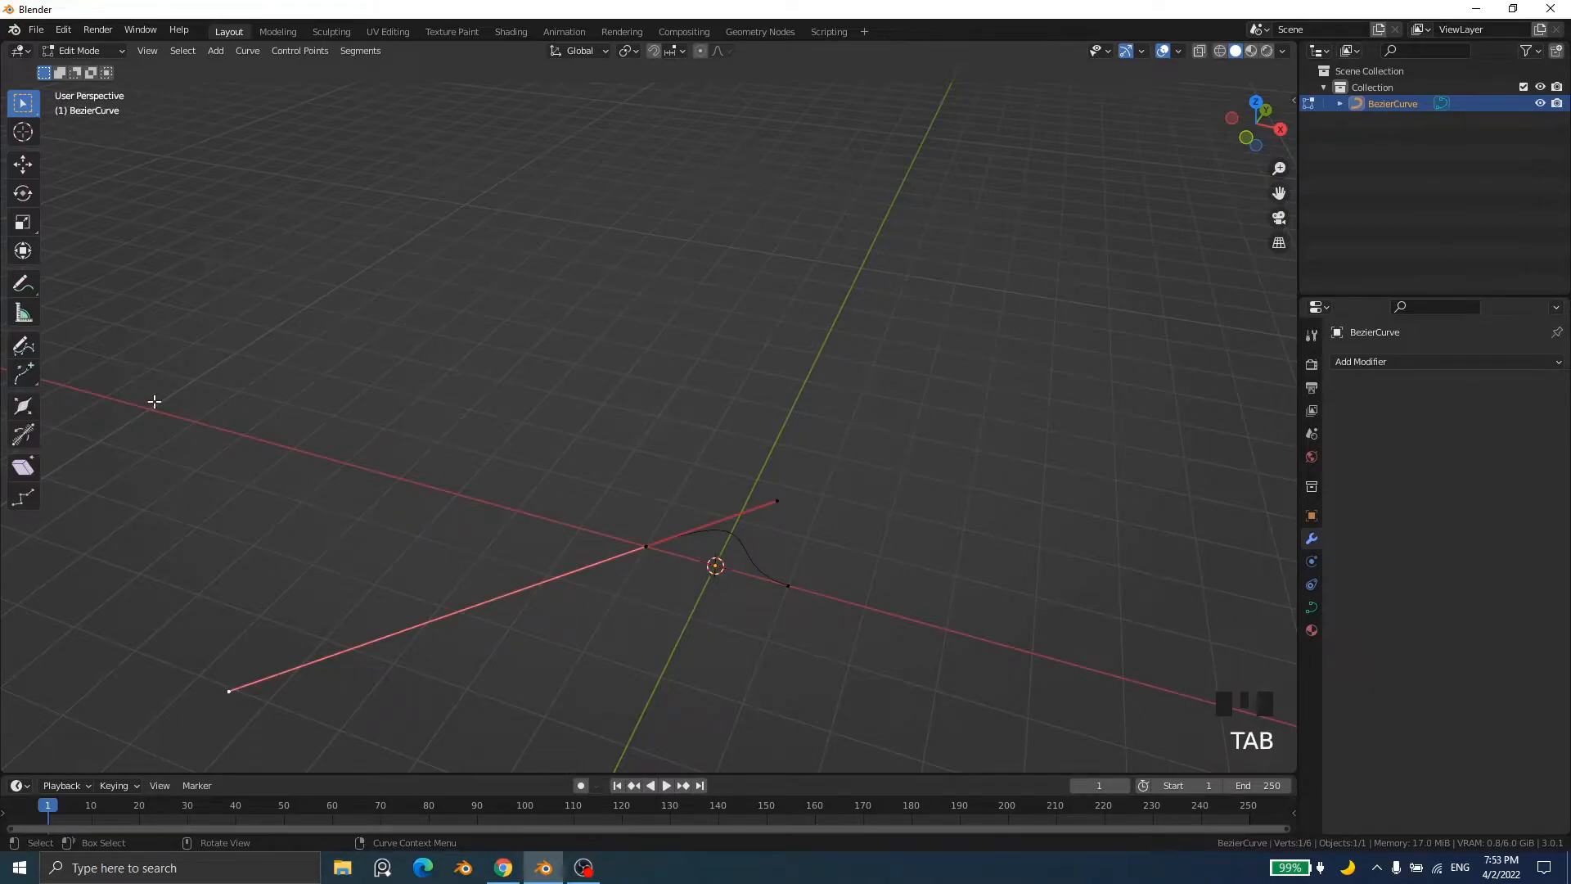
click(23, 343)
Step: Try a wavy freehand curve in perspective view on the negative X side of the existing curve, and undo it
mouse_move(520, 429)
mouse_down()
mouse_move(315, 491)
mouse_move(159, 496)
mouse_up()
middle_drag(456, 555, 414, 489)
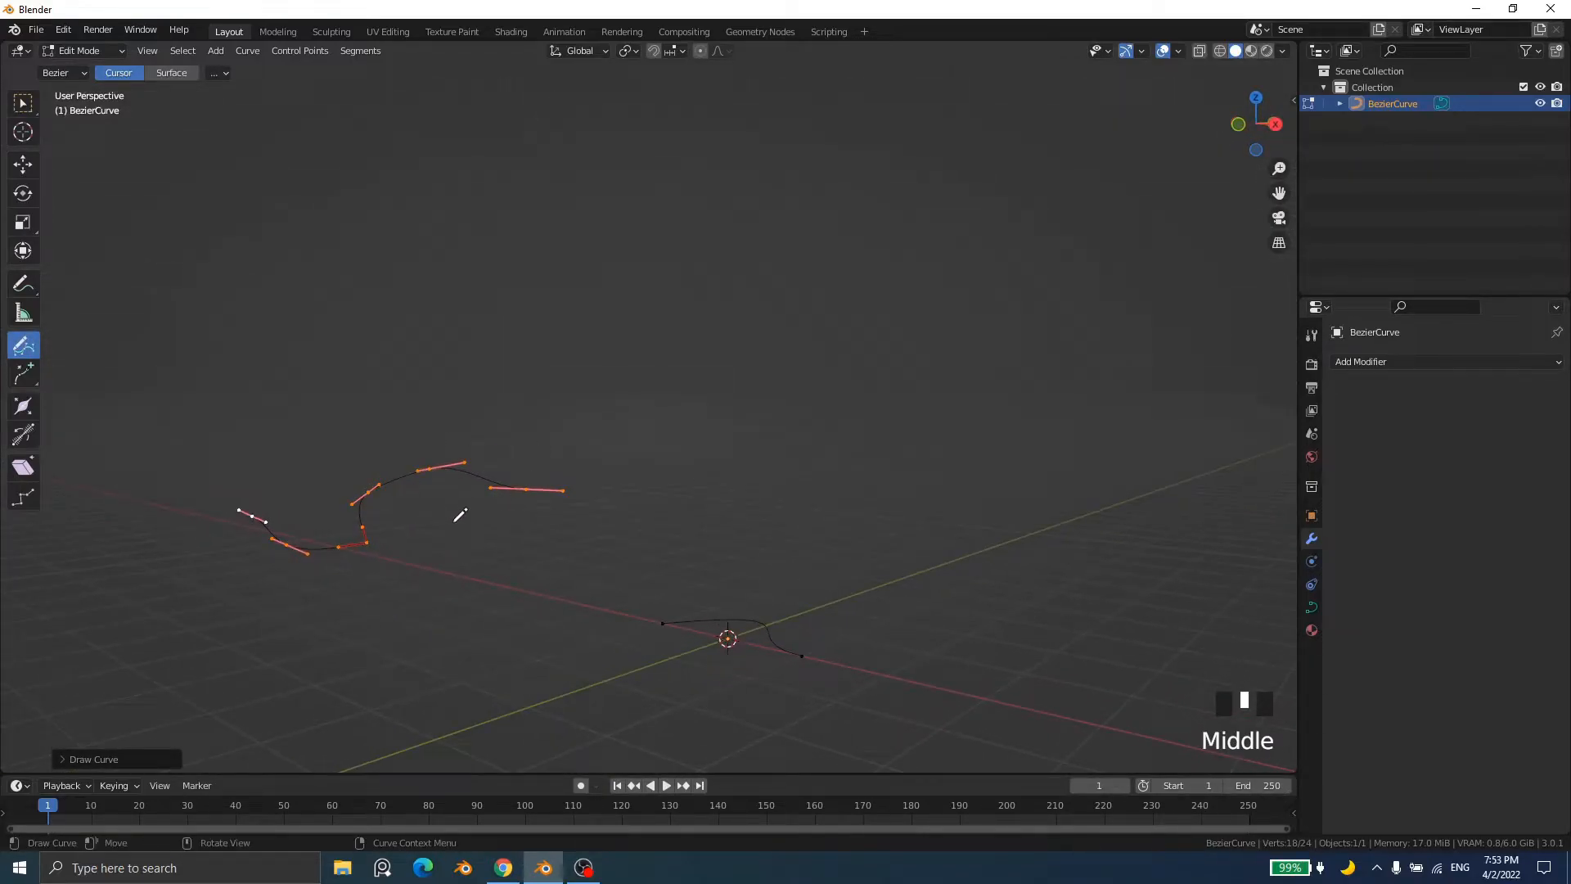
key(ctrl+z)
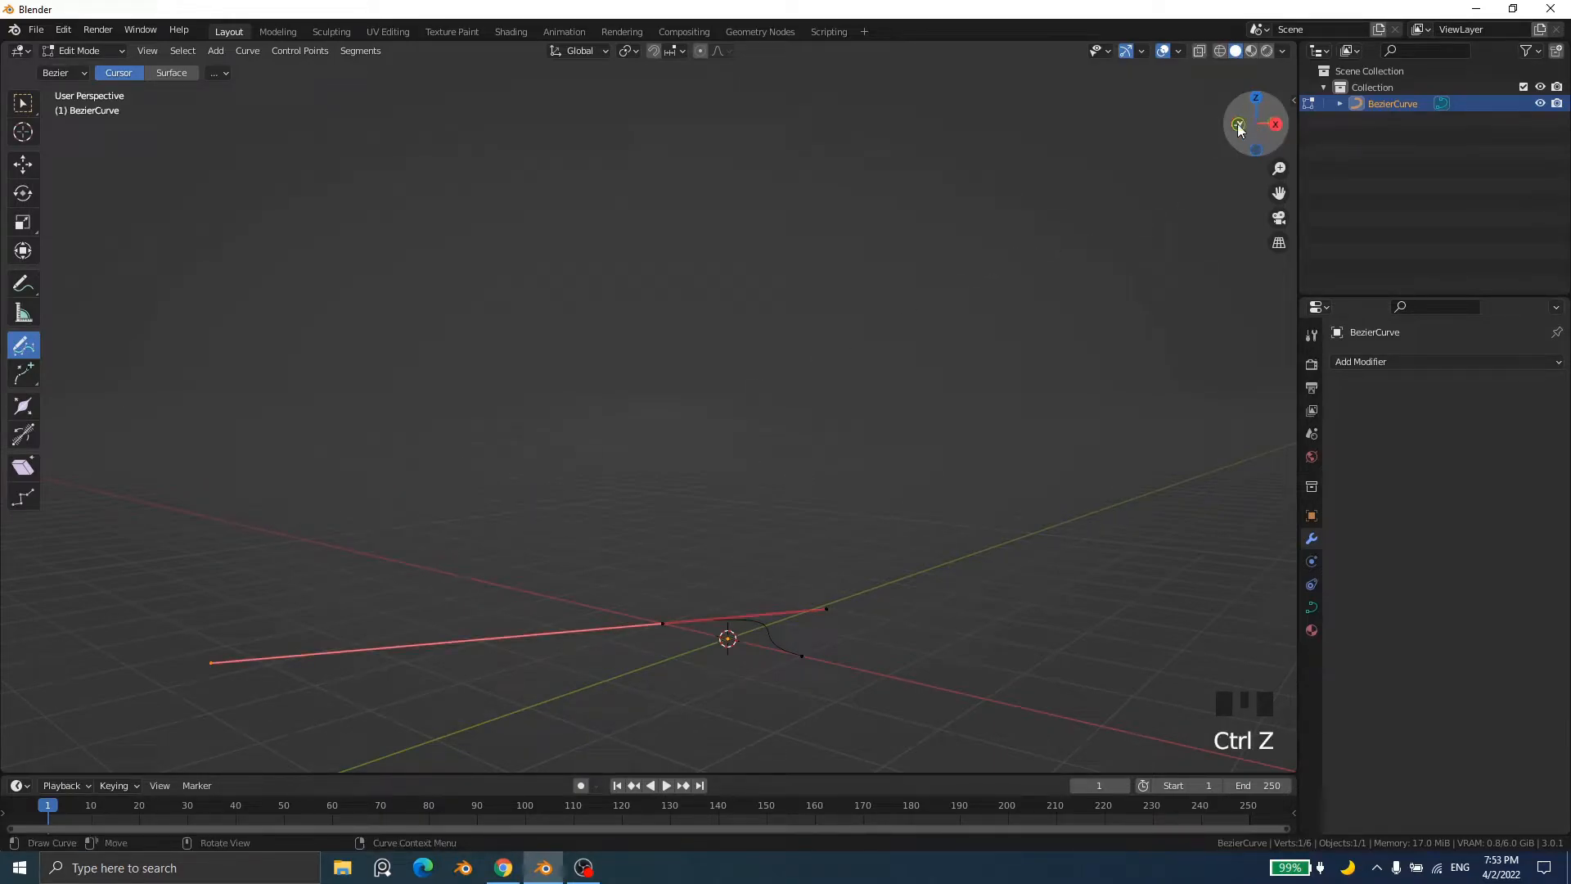
Step: From the top view, draw a freehand S-shaped curve on the positive X side of the existing curve
key(KP_7)
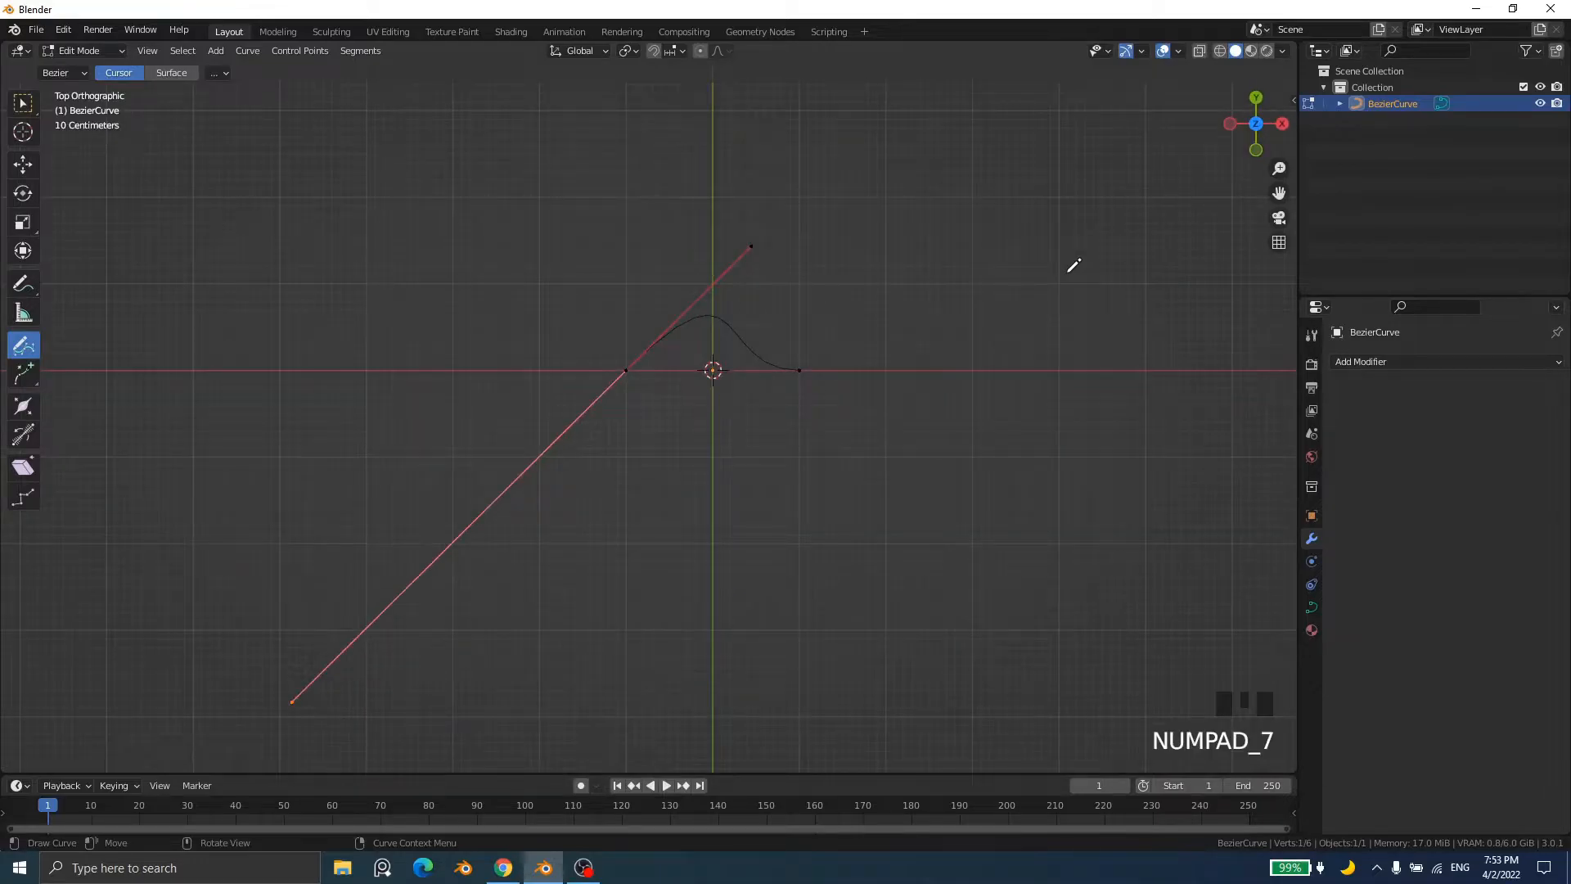
mouse_move(1102, 317)
mouse_down()
mouse_move(1028, 326)
mouse_move(899, 454)
mouse_up()
mouse_move(900, 454)
middle_down()
mouse_move(1048, 487)
mouse_move(1038, 402)
mouse_move(1059, 319)
mouse_move(1122, 375)
middle_up()
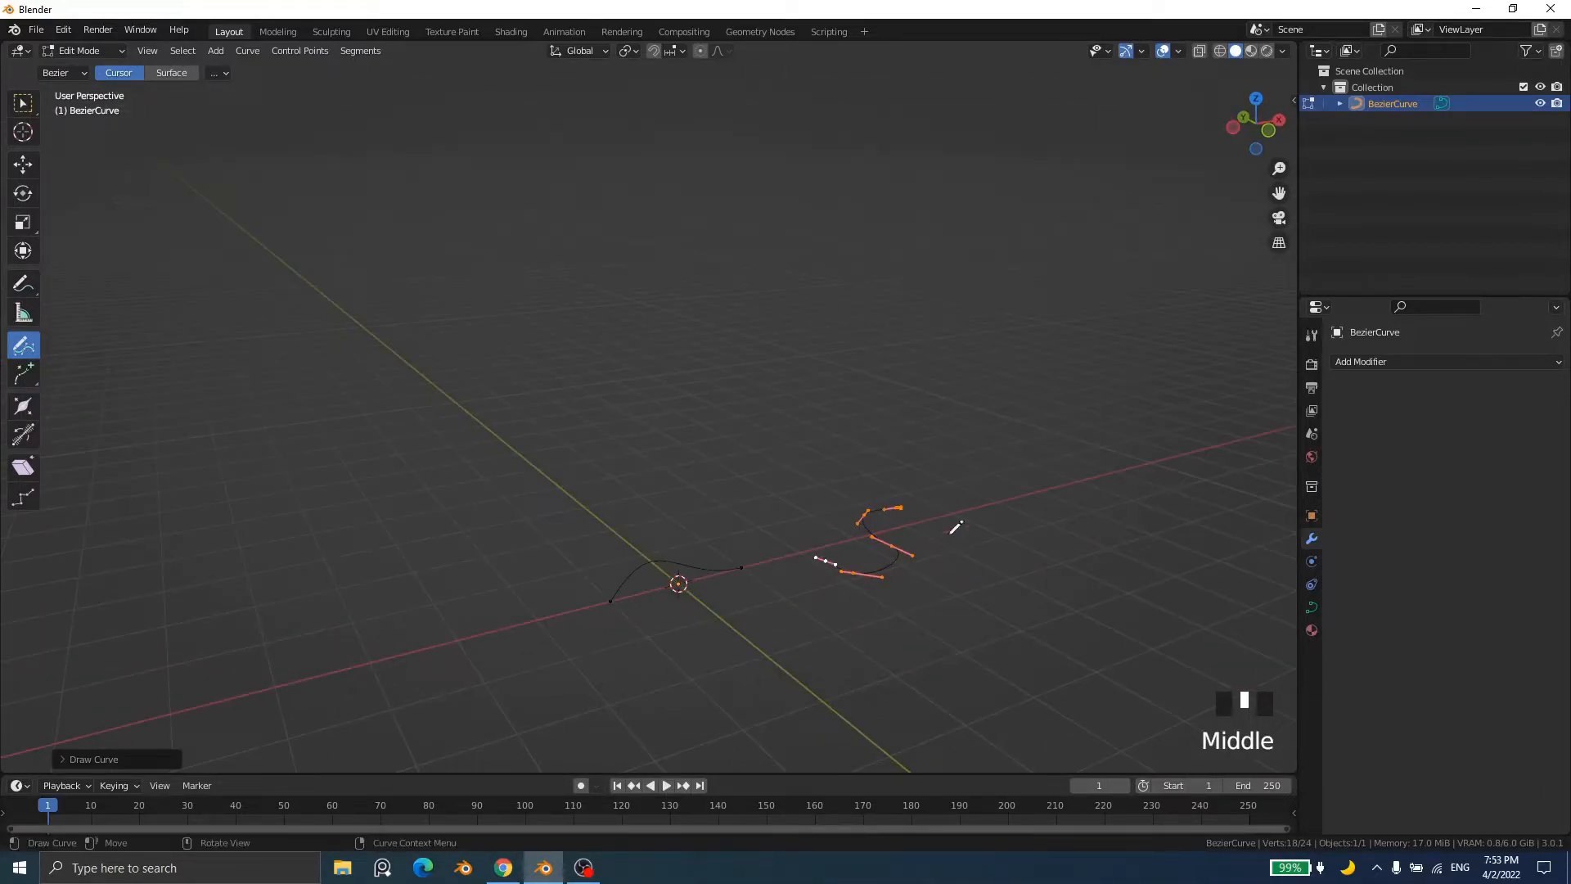
shift+middle_drag(962, 570, 736, 494)
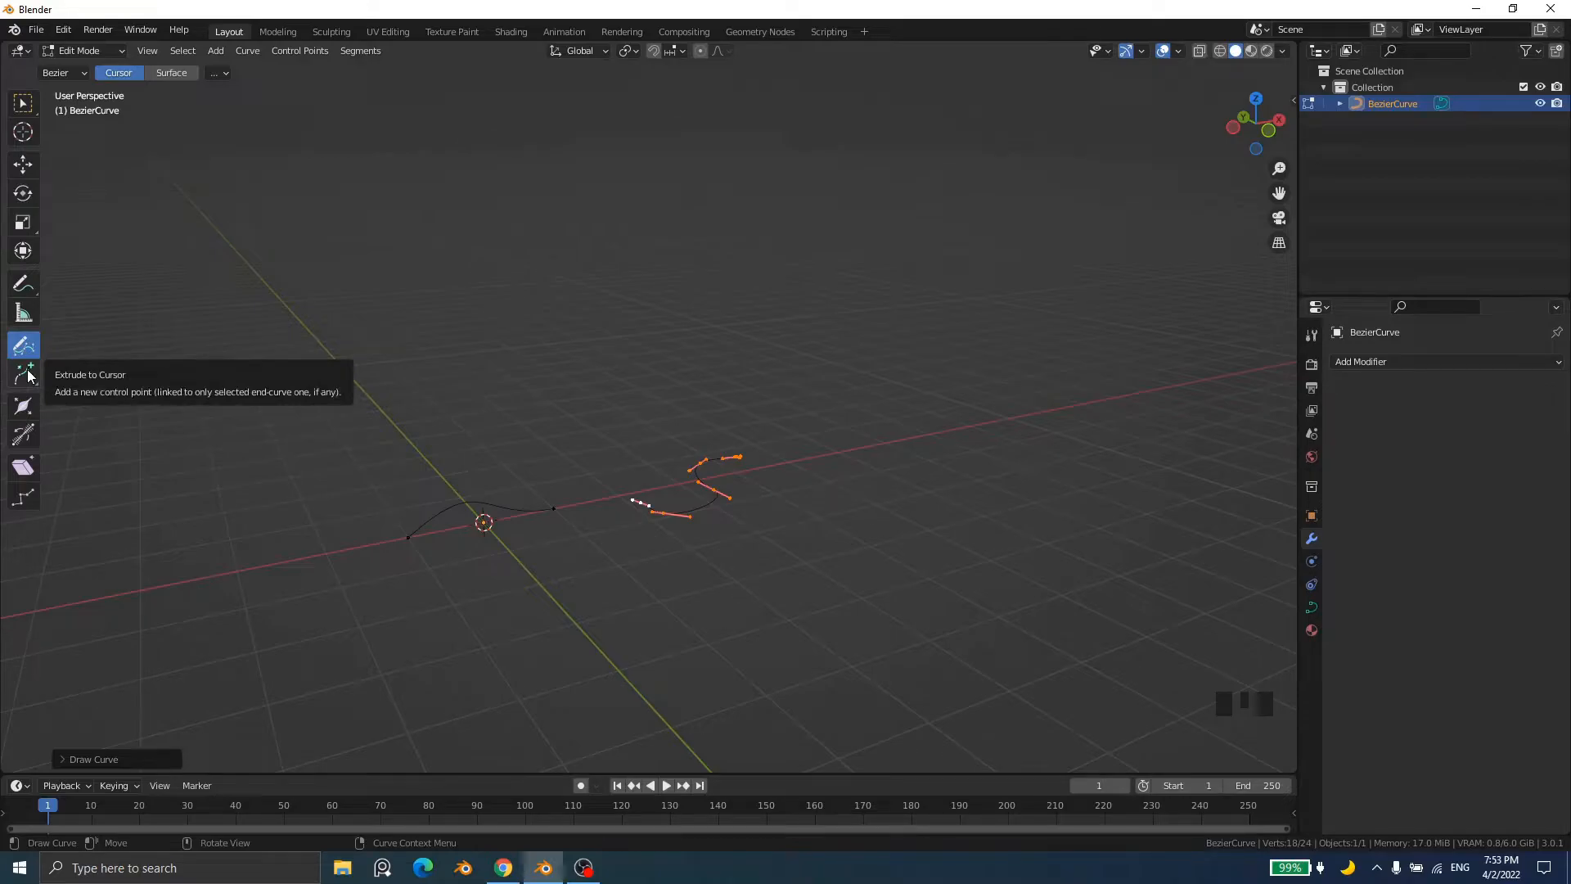
Step: With the Extrude to Cursor tool, extrude a new control point from the drawn curve's end nearest the origin toward positive Y
drag(28, 376, 80, 379)
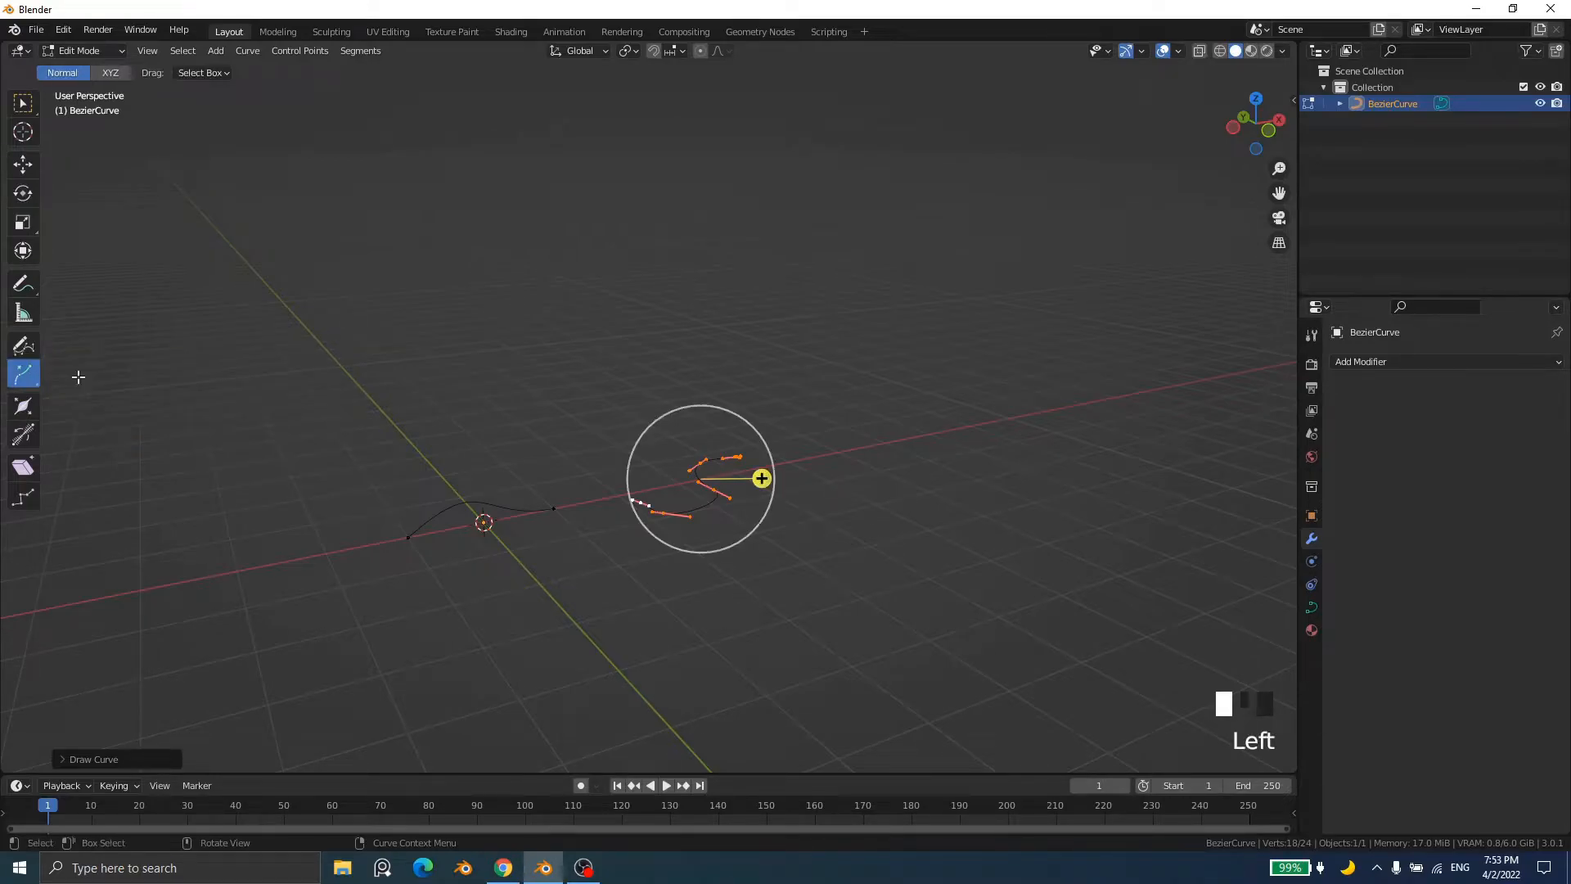
scroll(635, 511, up, 2)
middle_drag(635, 511, 701, 480)
click(695, 478)
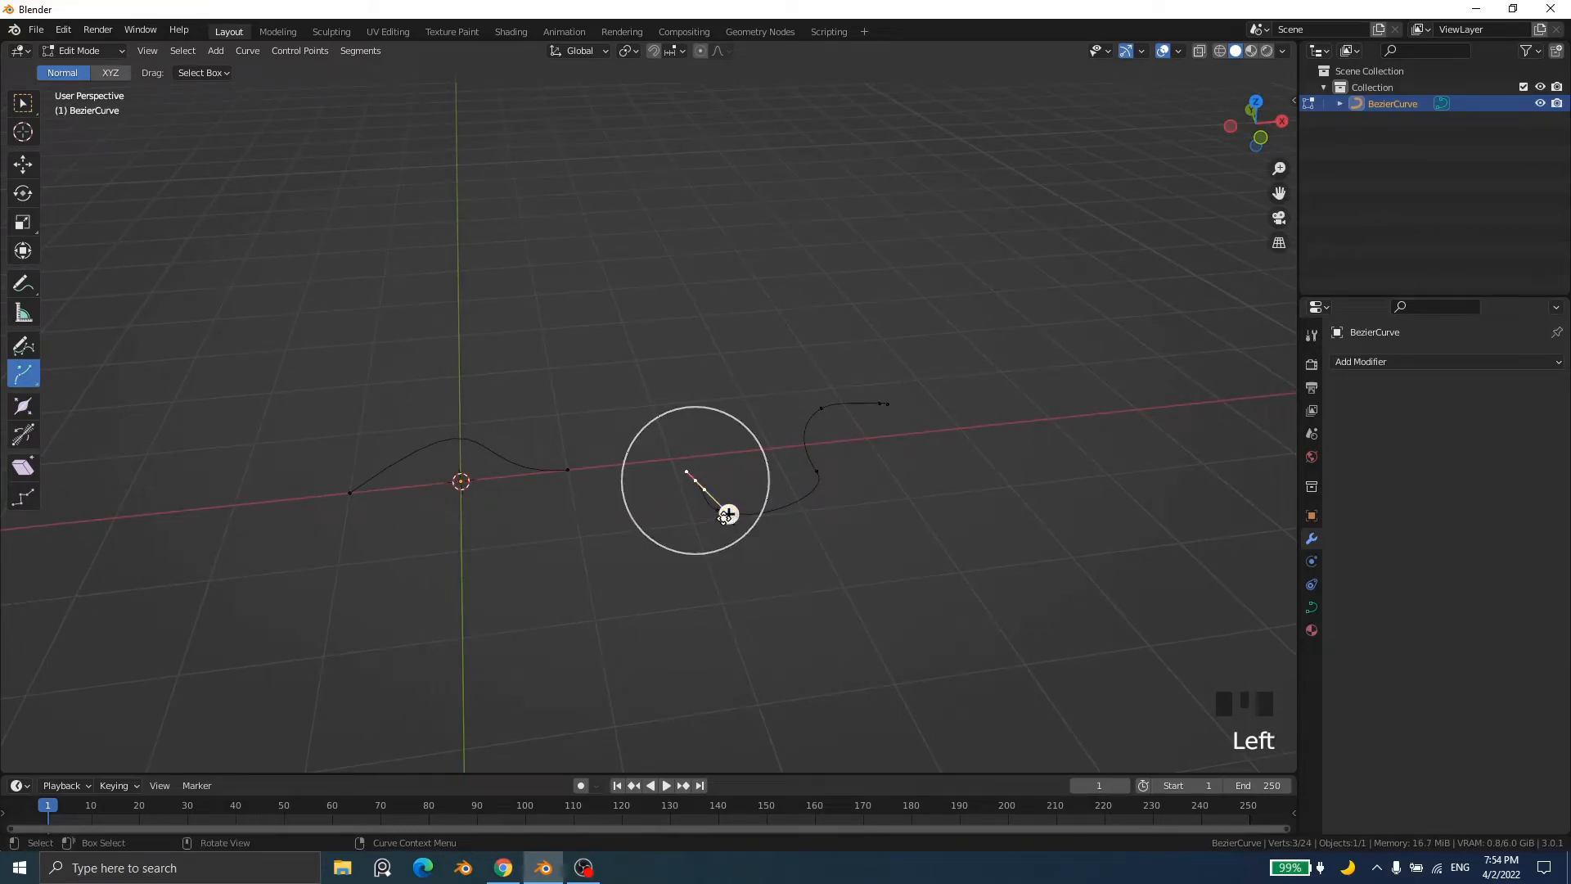
drag(726, 513, 491, 305)
middle_drag(725, 438, 515, 519)
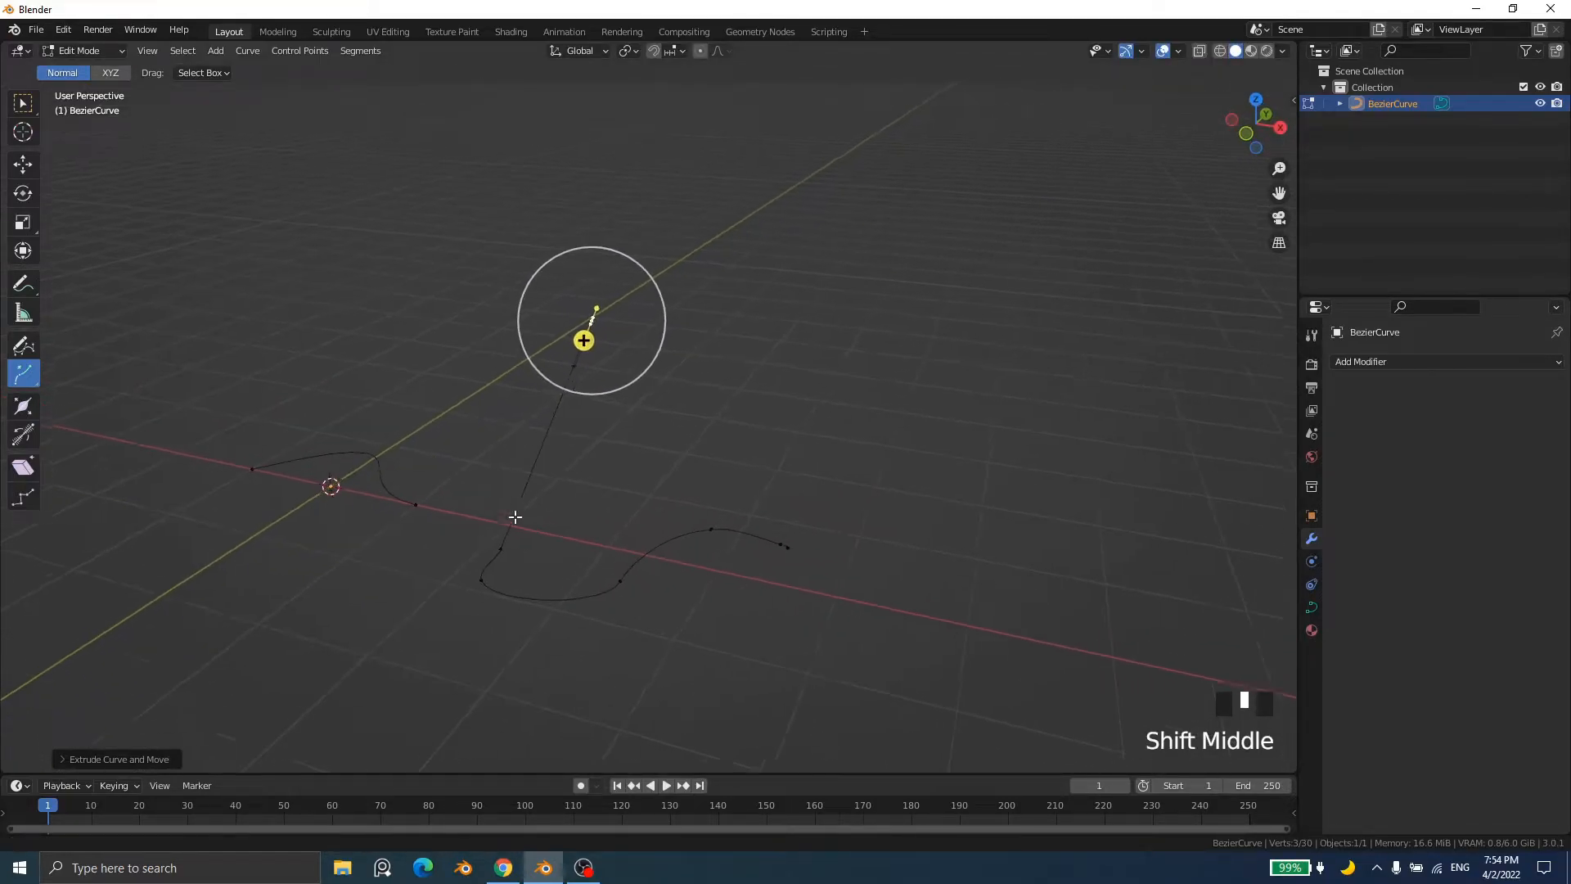
Step: Extrude a long new segment from the drawn curve's far positive X end using the regular Extrude command
click(788, 549)
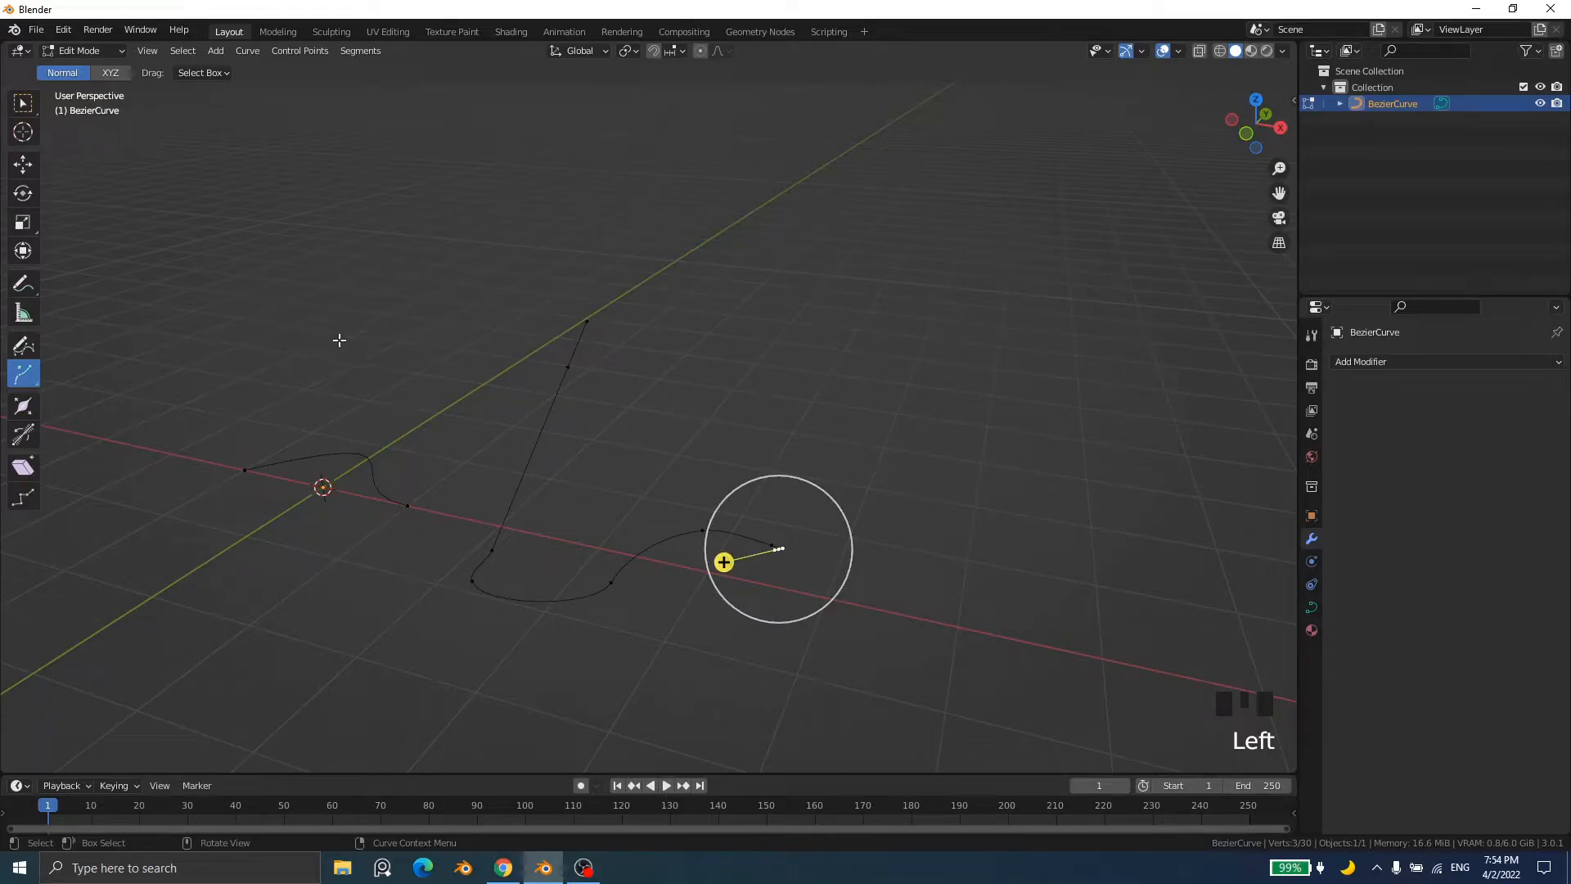
key(w)
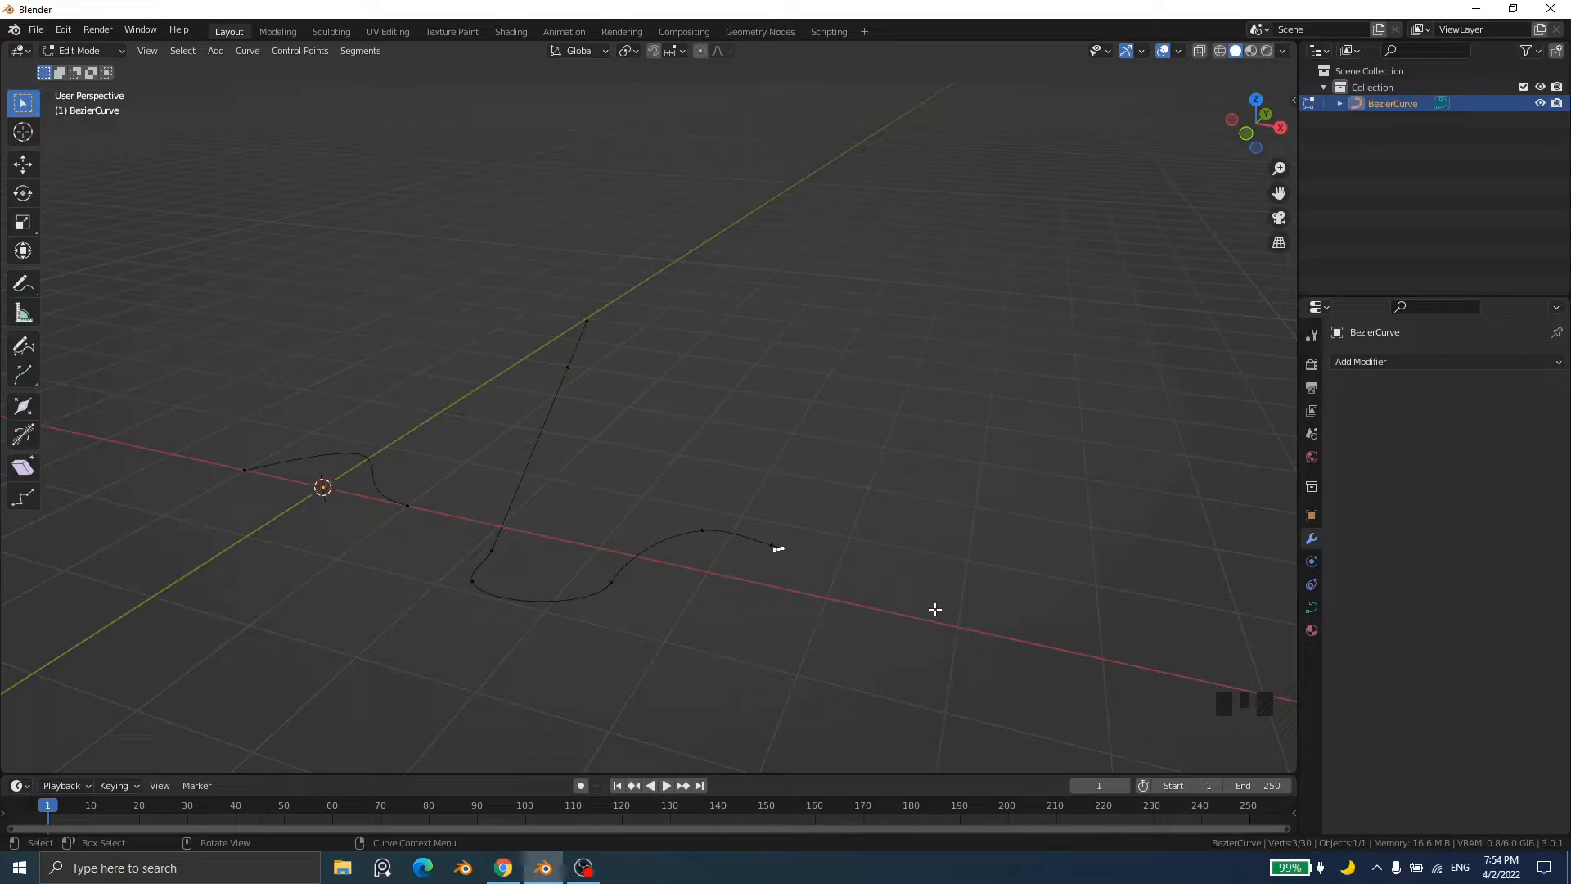
key(e)
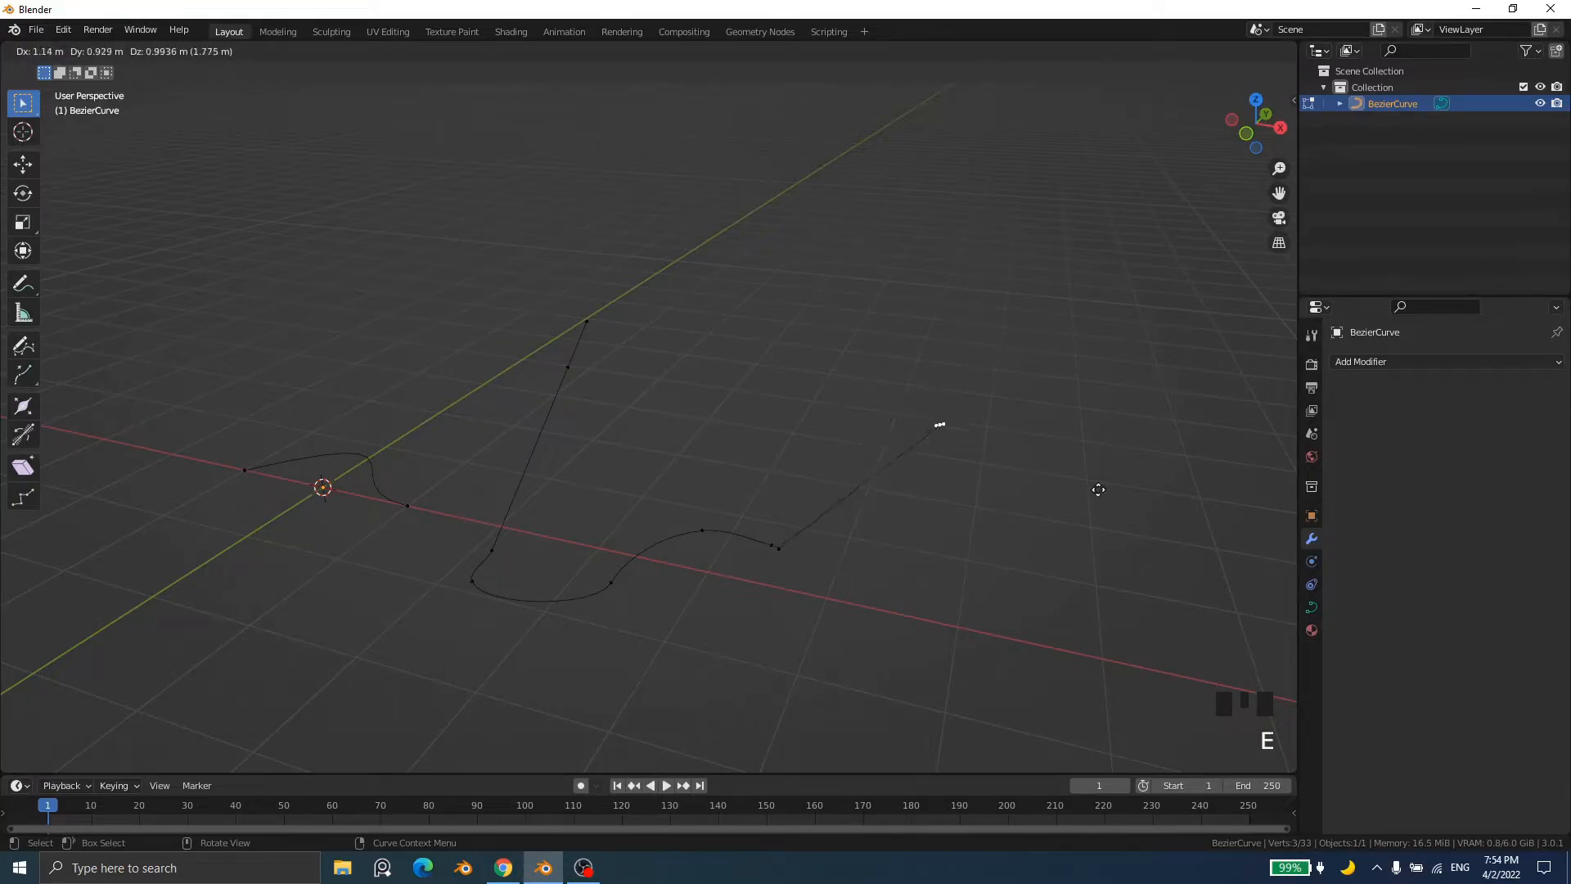
click(1115, 390)
middle_drag(979, 536, 856, 491)
scroll(857, 490, up, 2)
scroll(856, 490, down, 6)
middle_drag(881, 565, 970, 426)
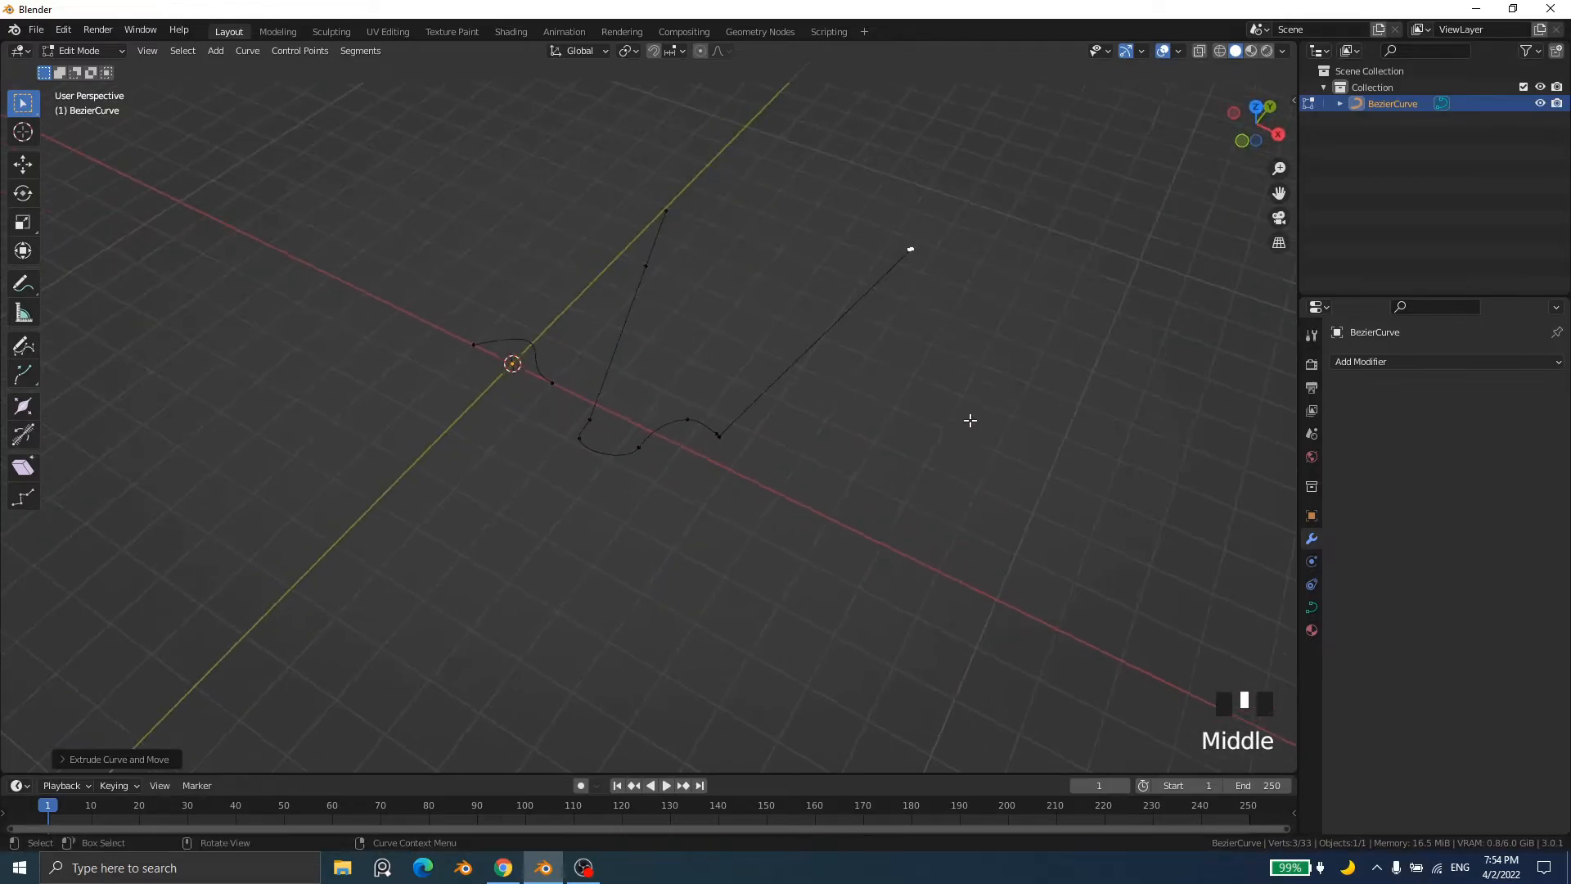
Step: Scale up the newly extruded end point twice to lengthen its tiny handles
key(s)
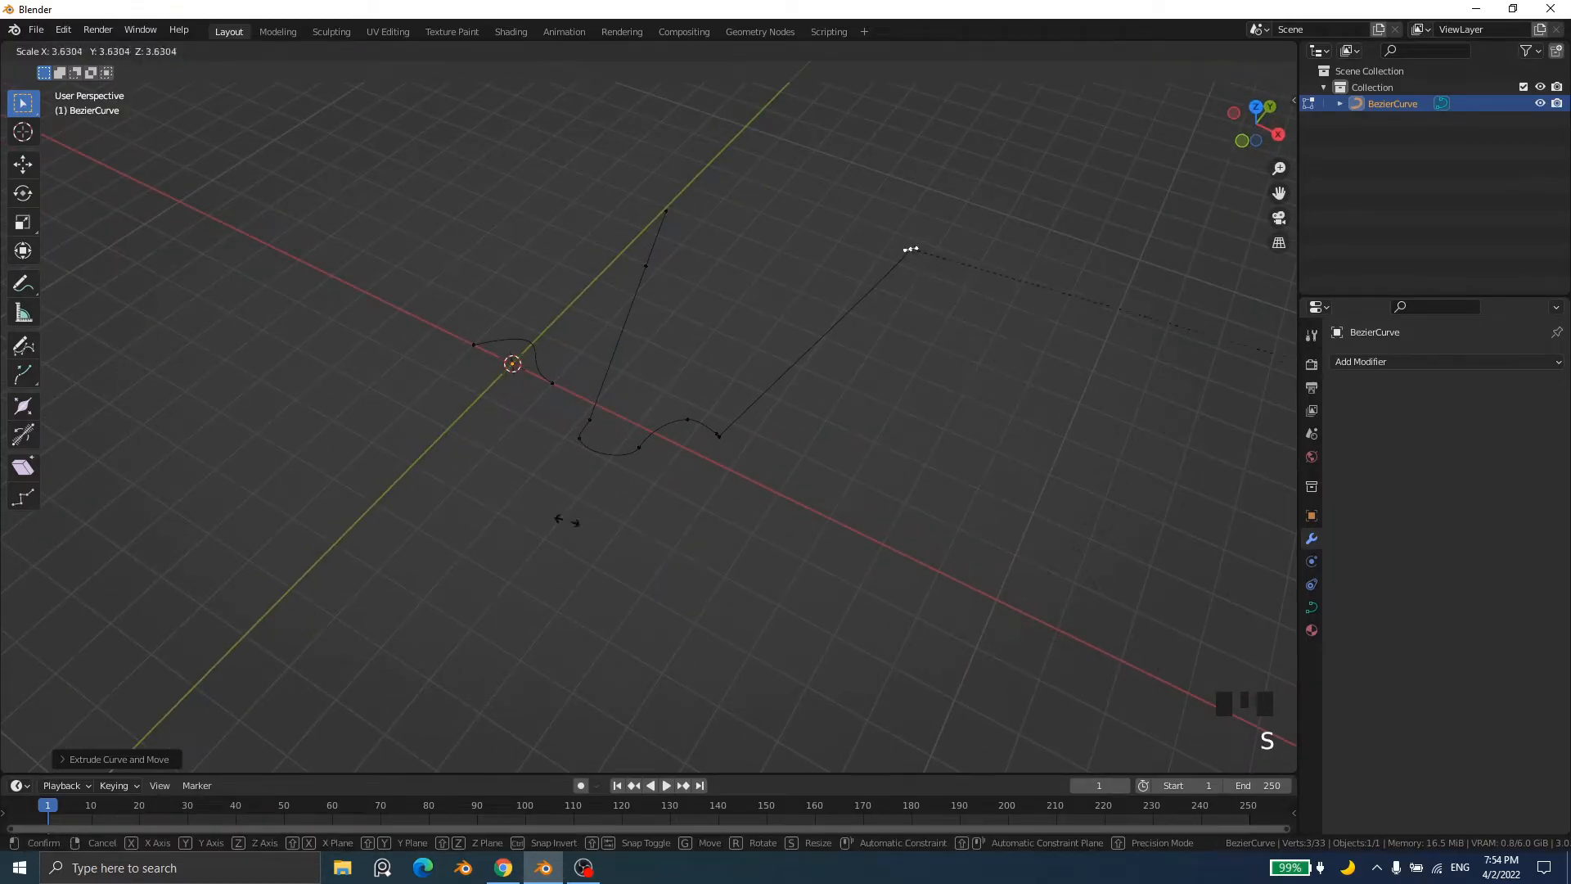
click(1210, 322)
shift+middle_drag(1210, 322, 897, 467)
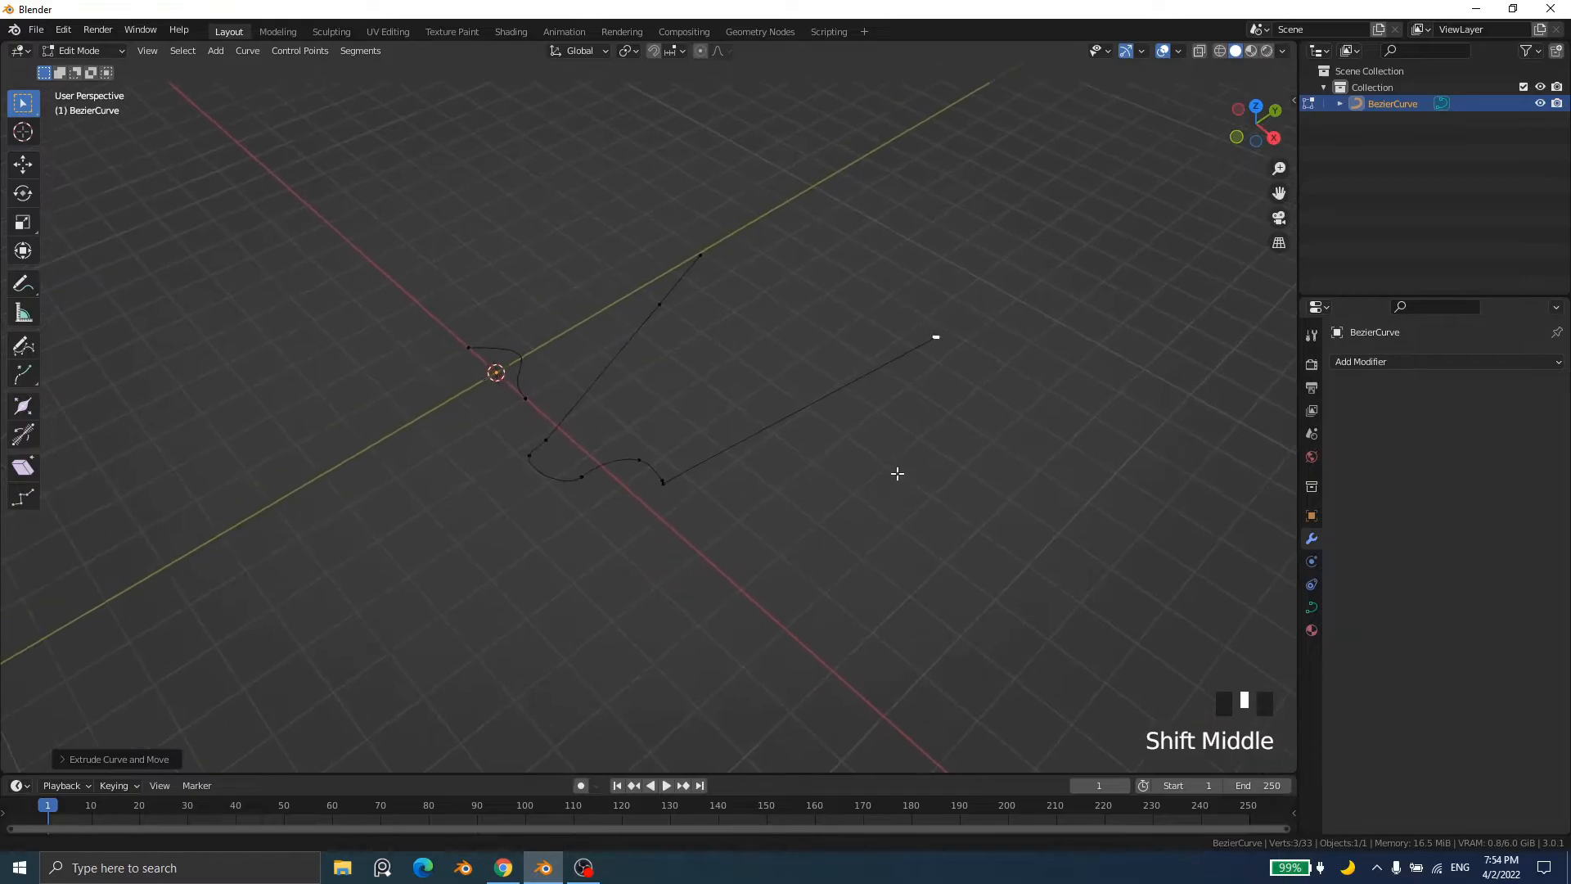
scroll(556, 432, up, 2)
scroll(1029, 312, up, 3)
shift+middle_drag(1107, 329, 793, 316)
scroll(819, 323, up, 3)
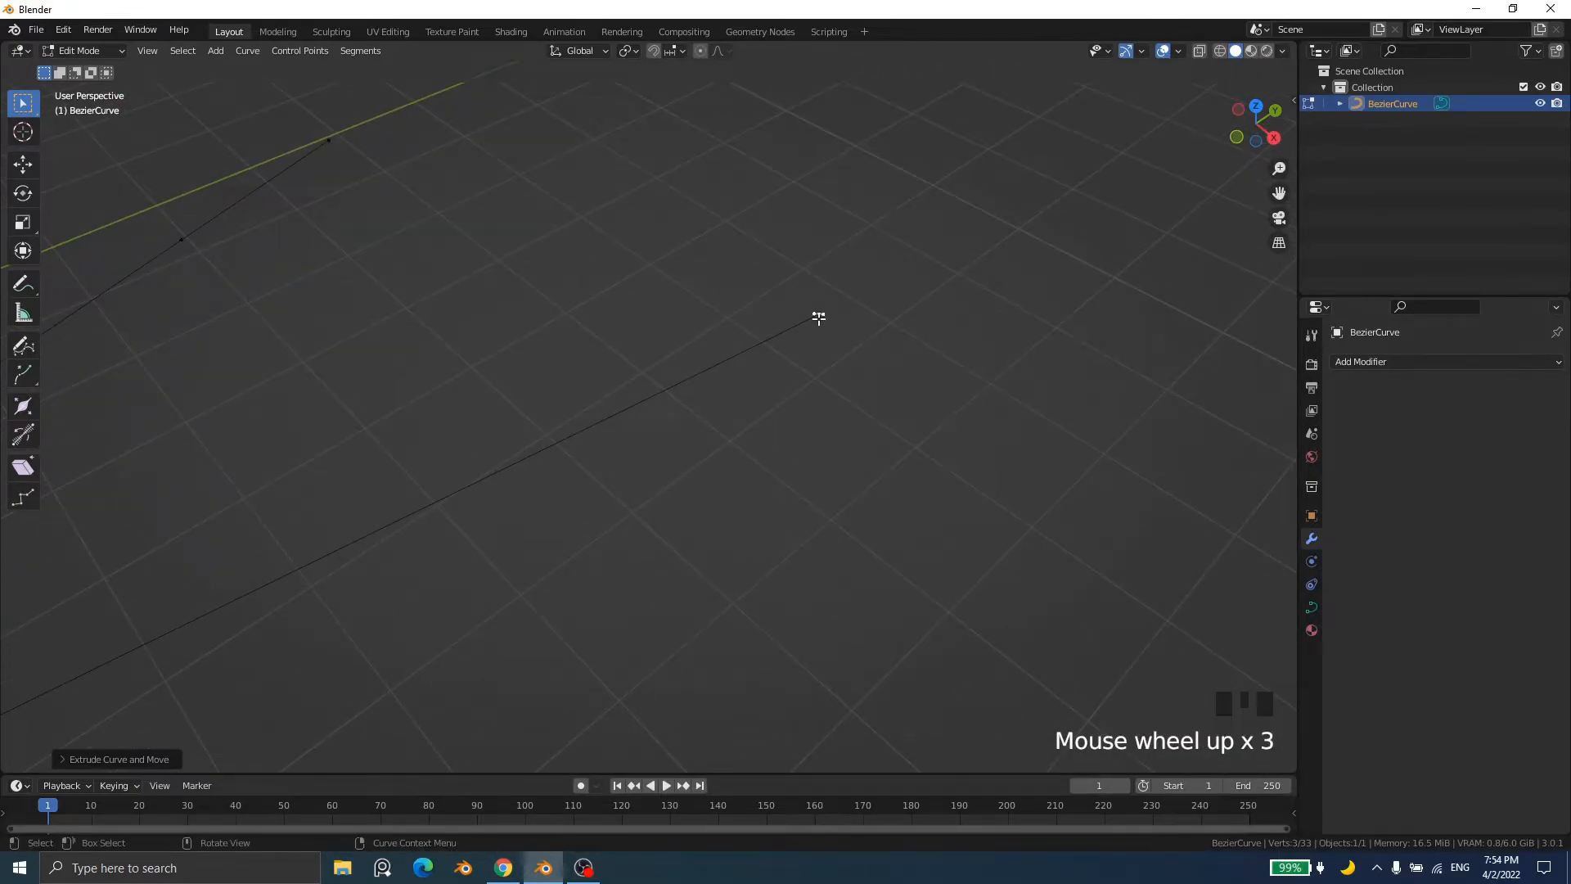
click(820, 316)
key(s)
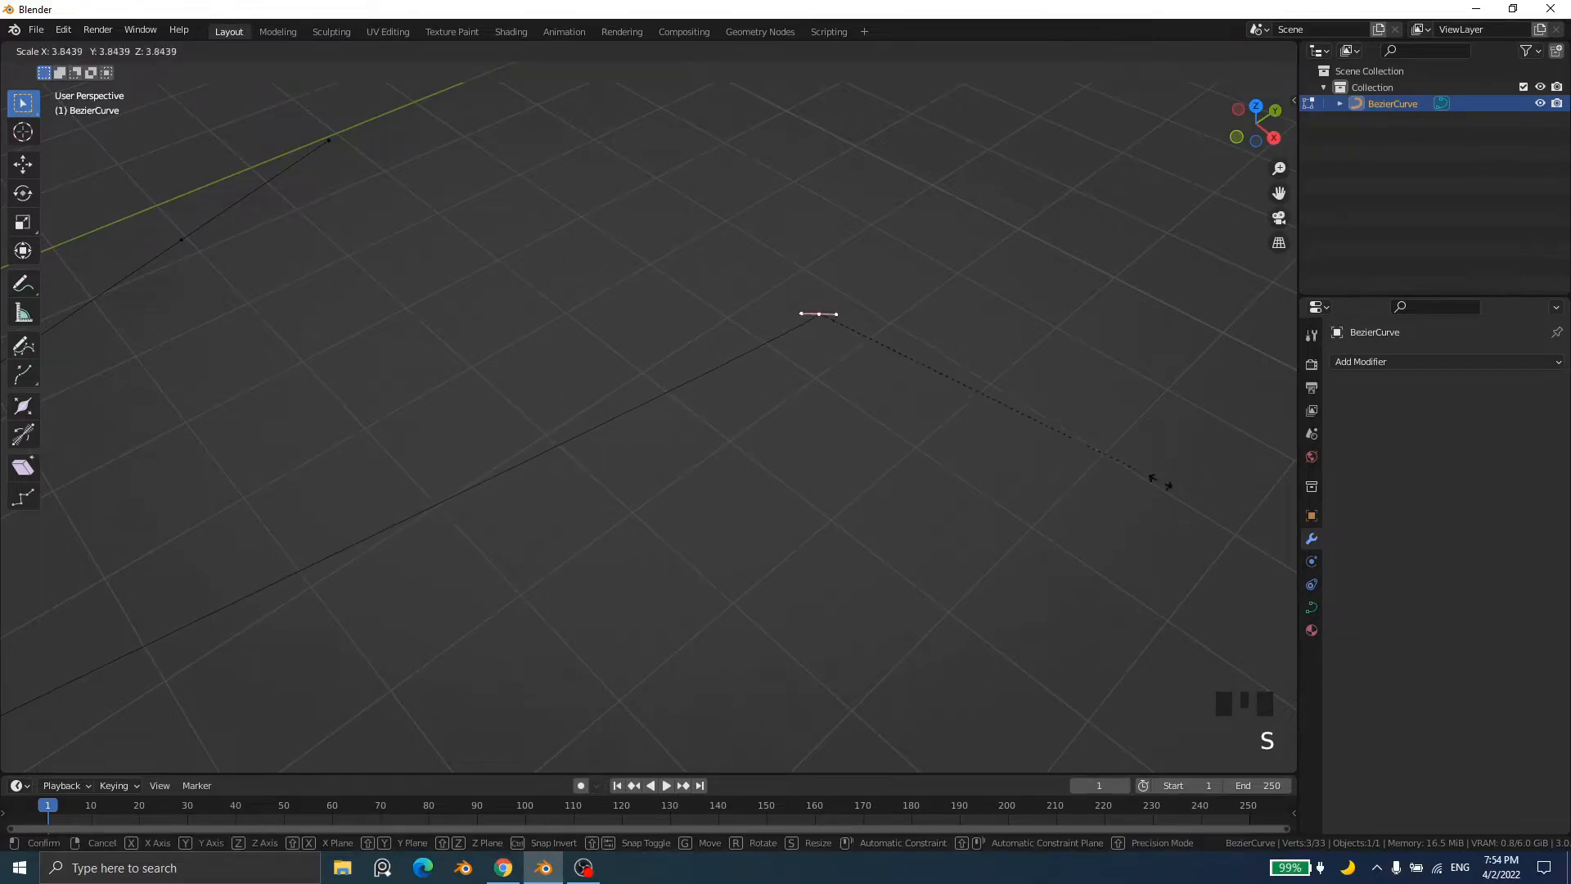
click(1018, 518)
Step: Move the end point's curve-side handle outward with the global Z axis locked, so that the long segment bends
click(887, 314)
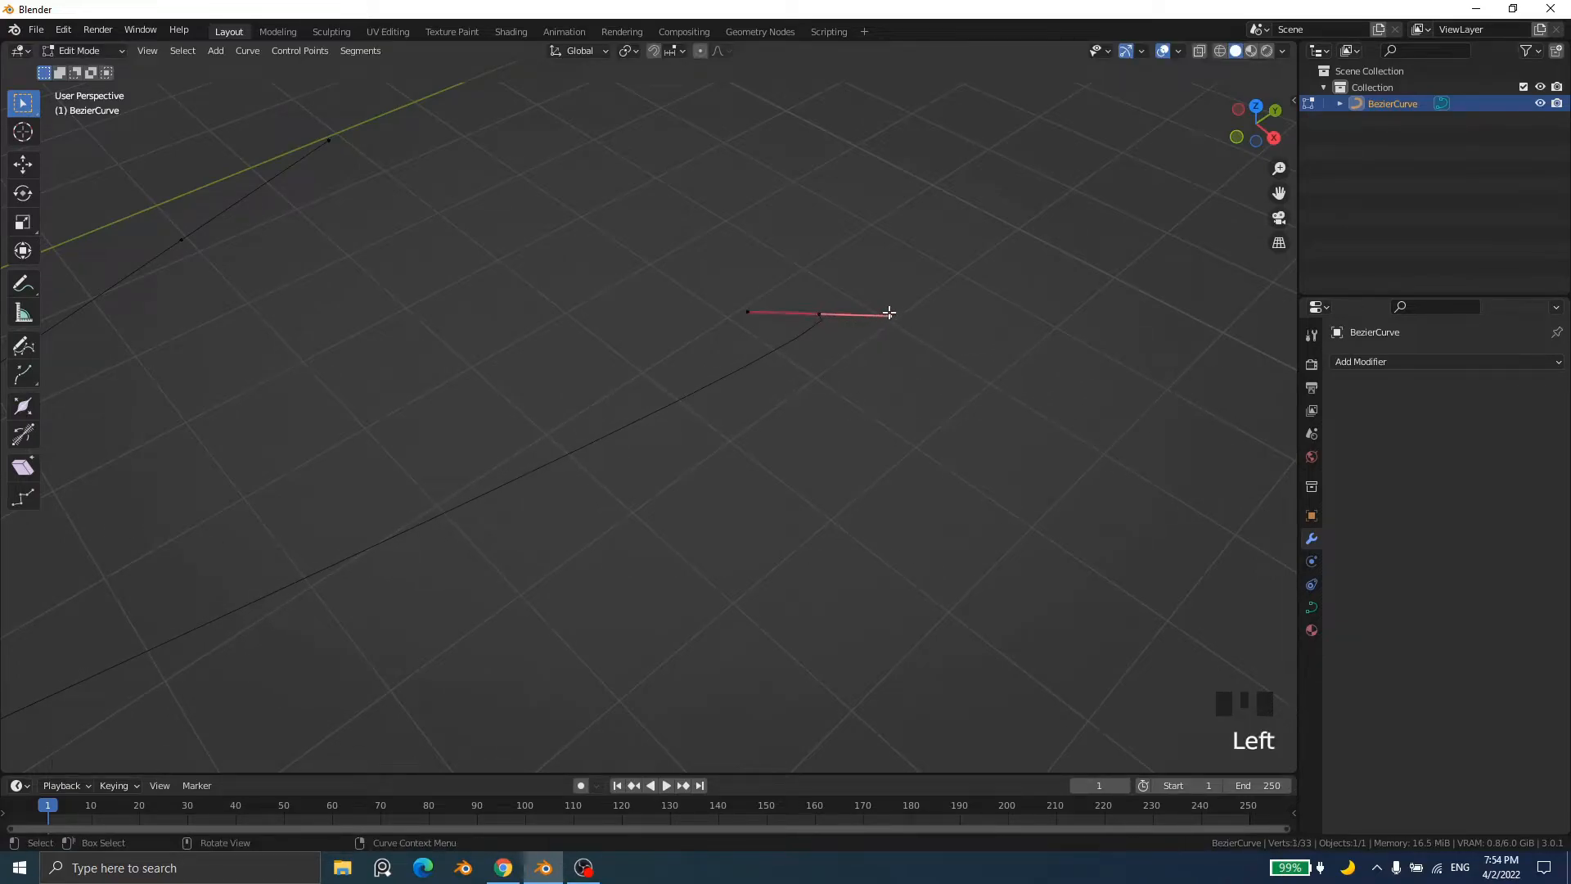
scroll(912, 431, down, 7)
key(g)
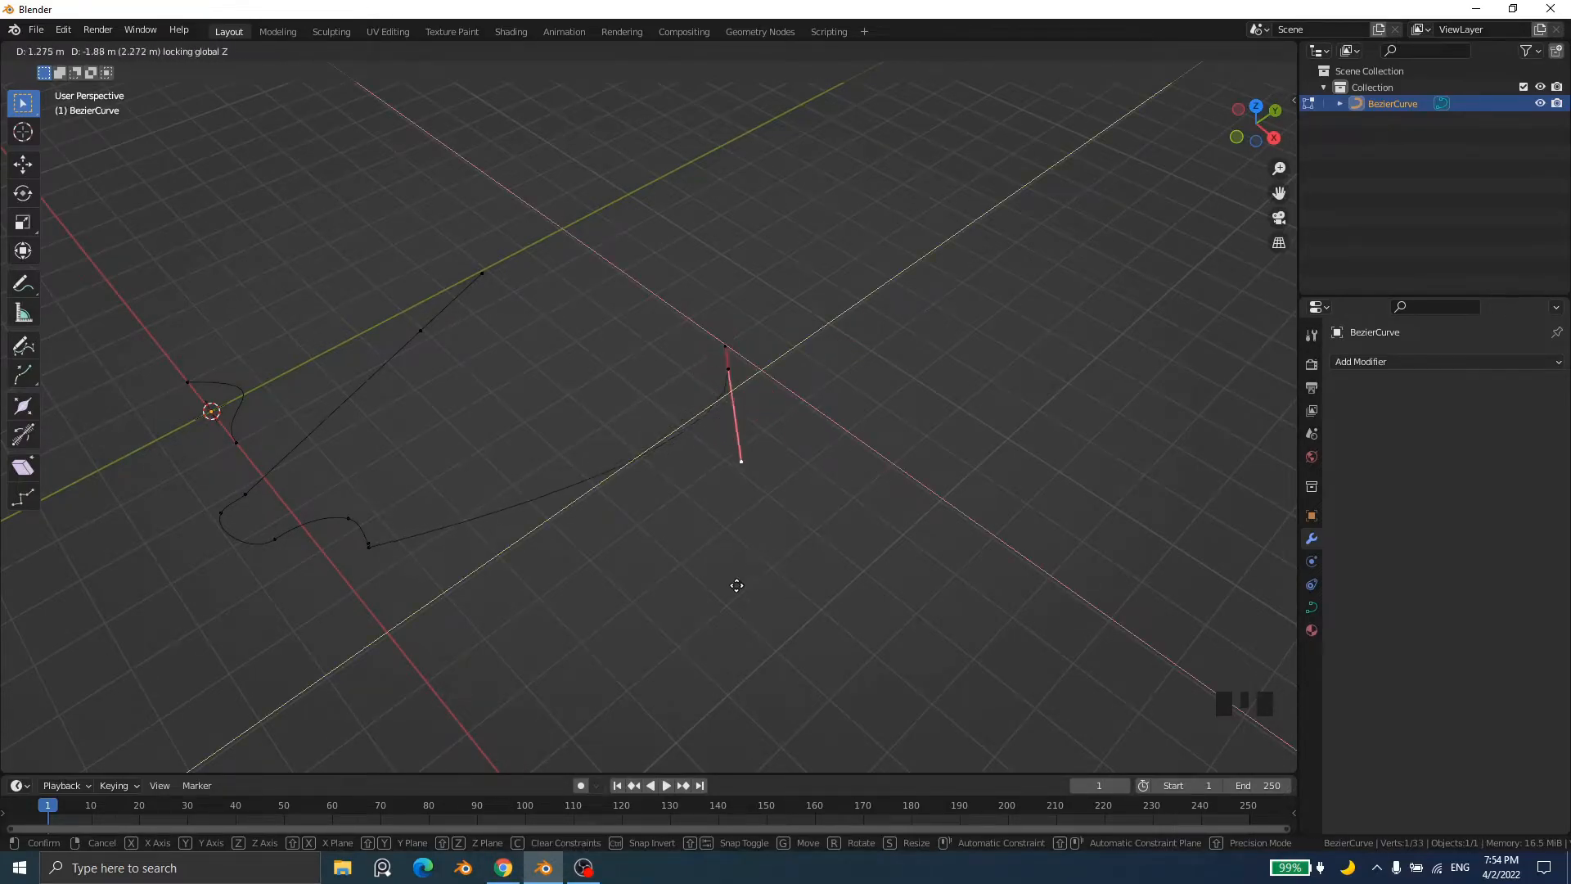
click(820, 573)
middle_drag(731, 572, 522, 368)
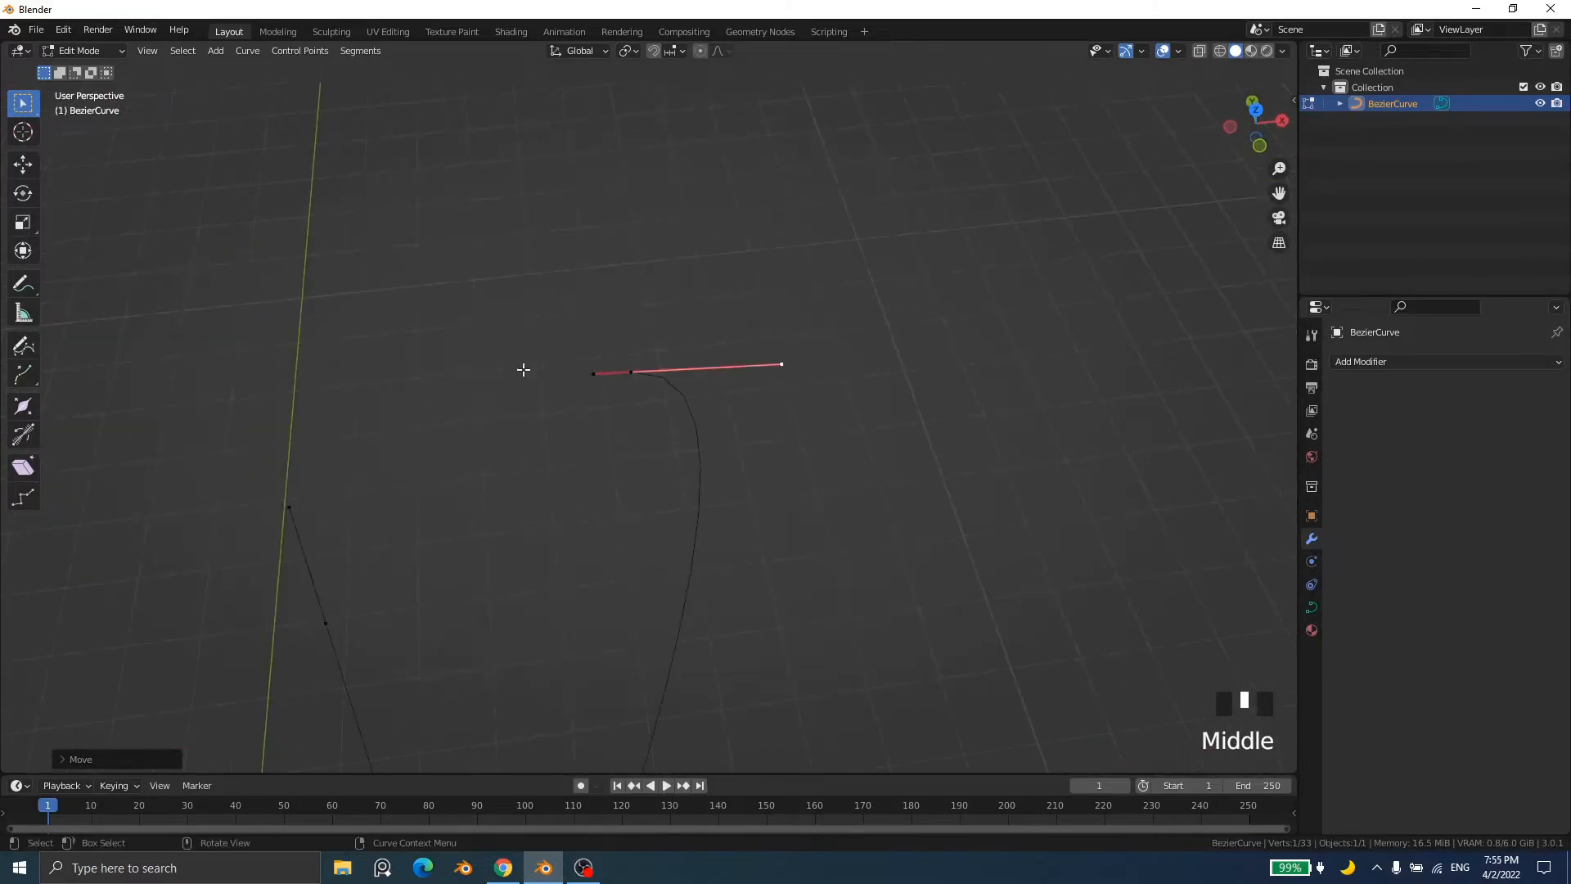
Step: Extrude another control point from this end toward the curve's other open end, with the global Z axis locked
scroll(511, 417, down, 3)
key(e)
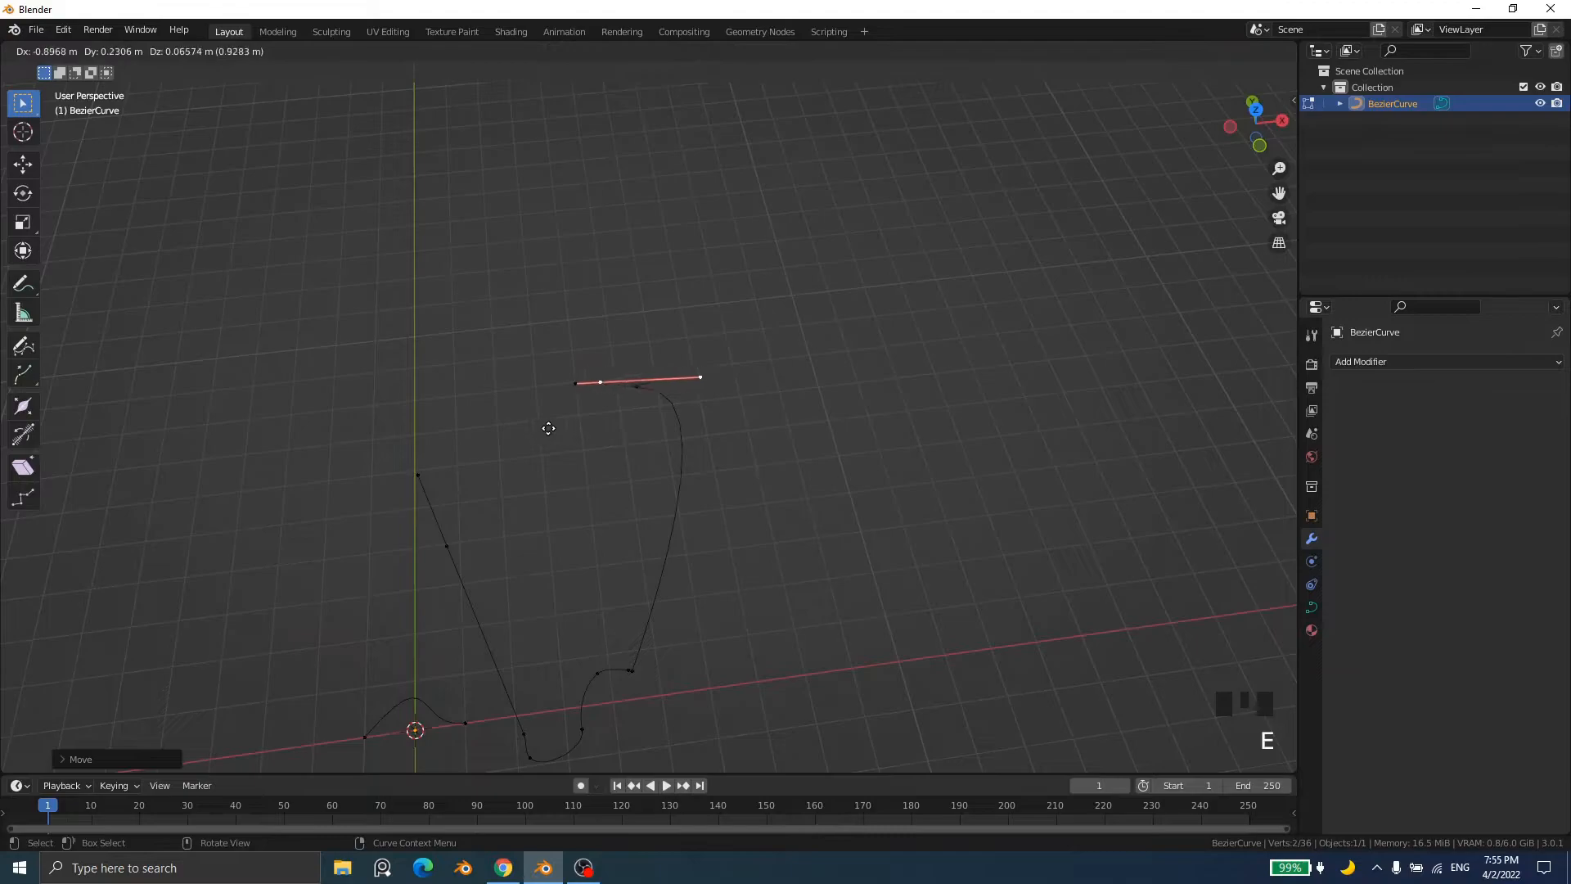
key(shift+z)
click(426, 445)
middle_drag(425, 446, 491, 631)
middle_drag(686, 533, 580, 618)
scroll(502, 344, up, 2)
Step: Select both open end points of the drawn curve and join them with Make Segment to close the loop
click(458, 388)
click(447, 317)
shift+click(336, 377)
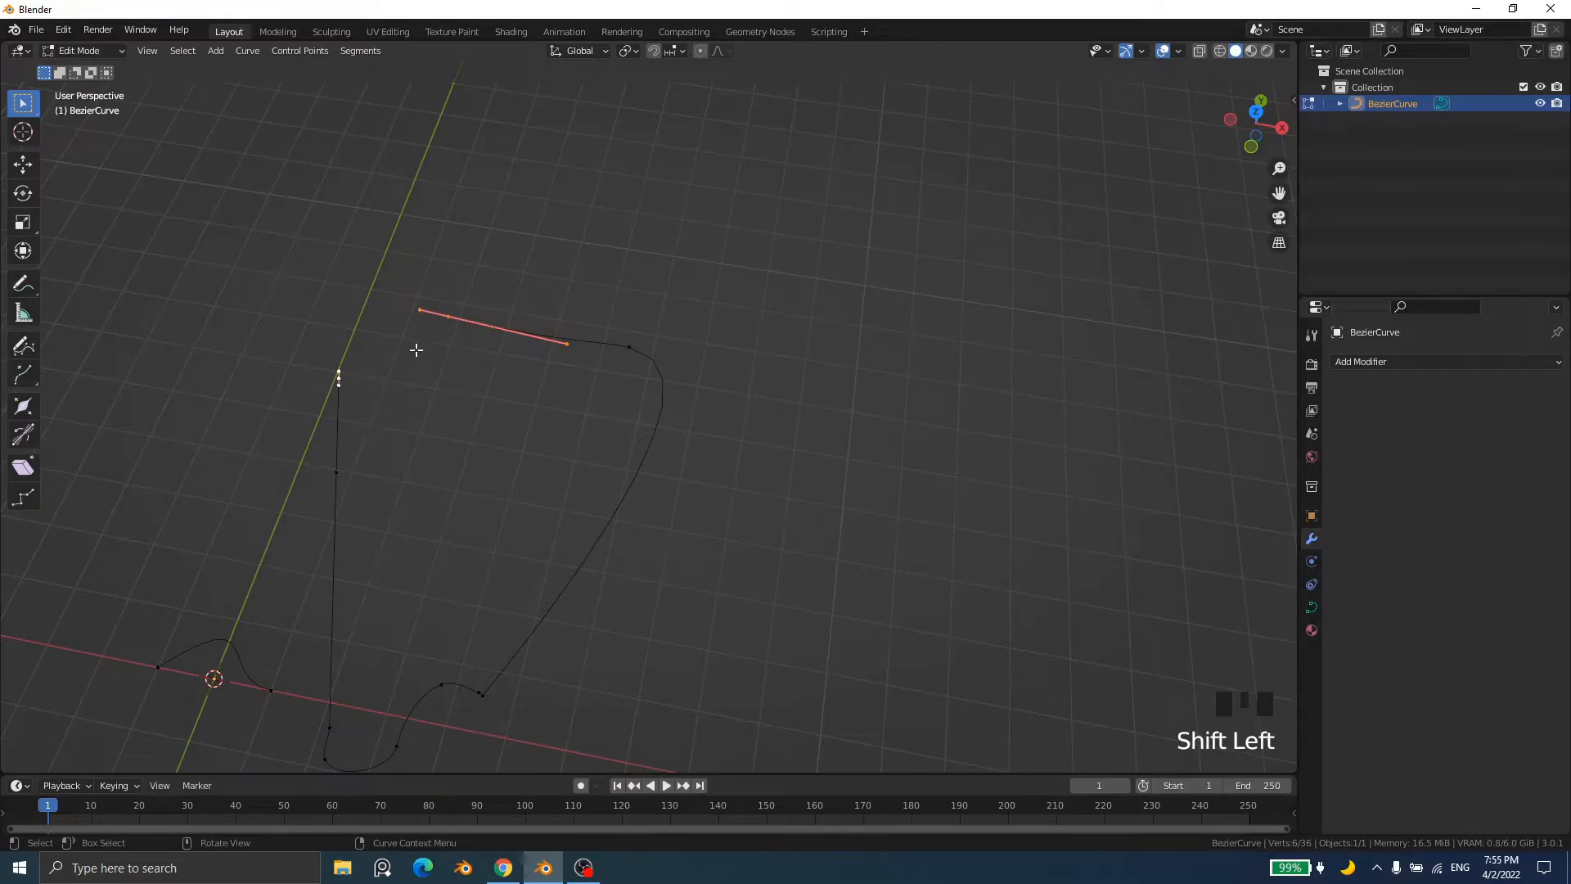
click(298, 51)
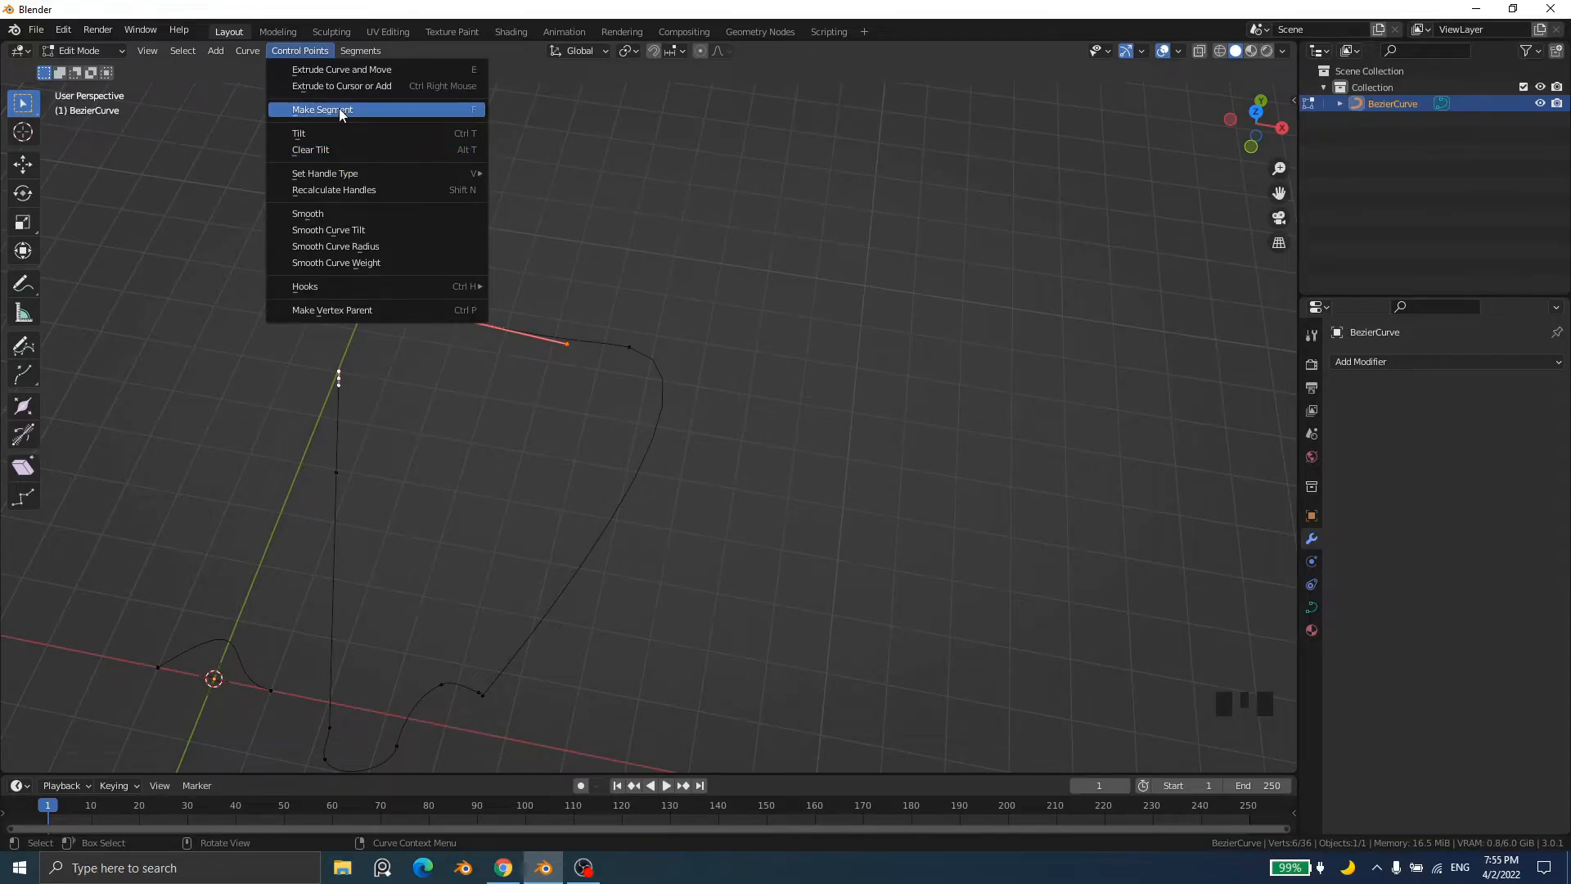
click(480, 111)
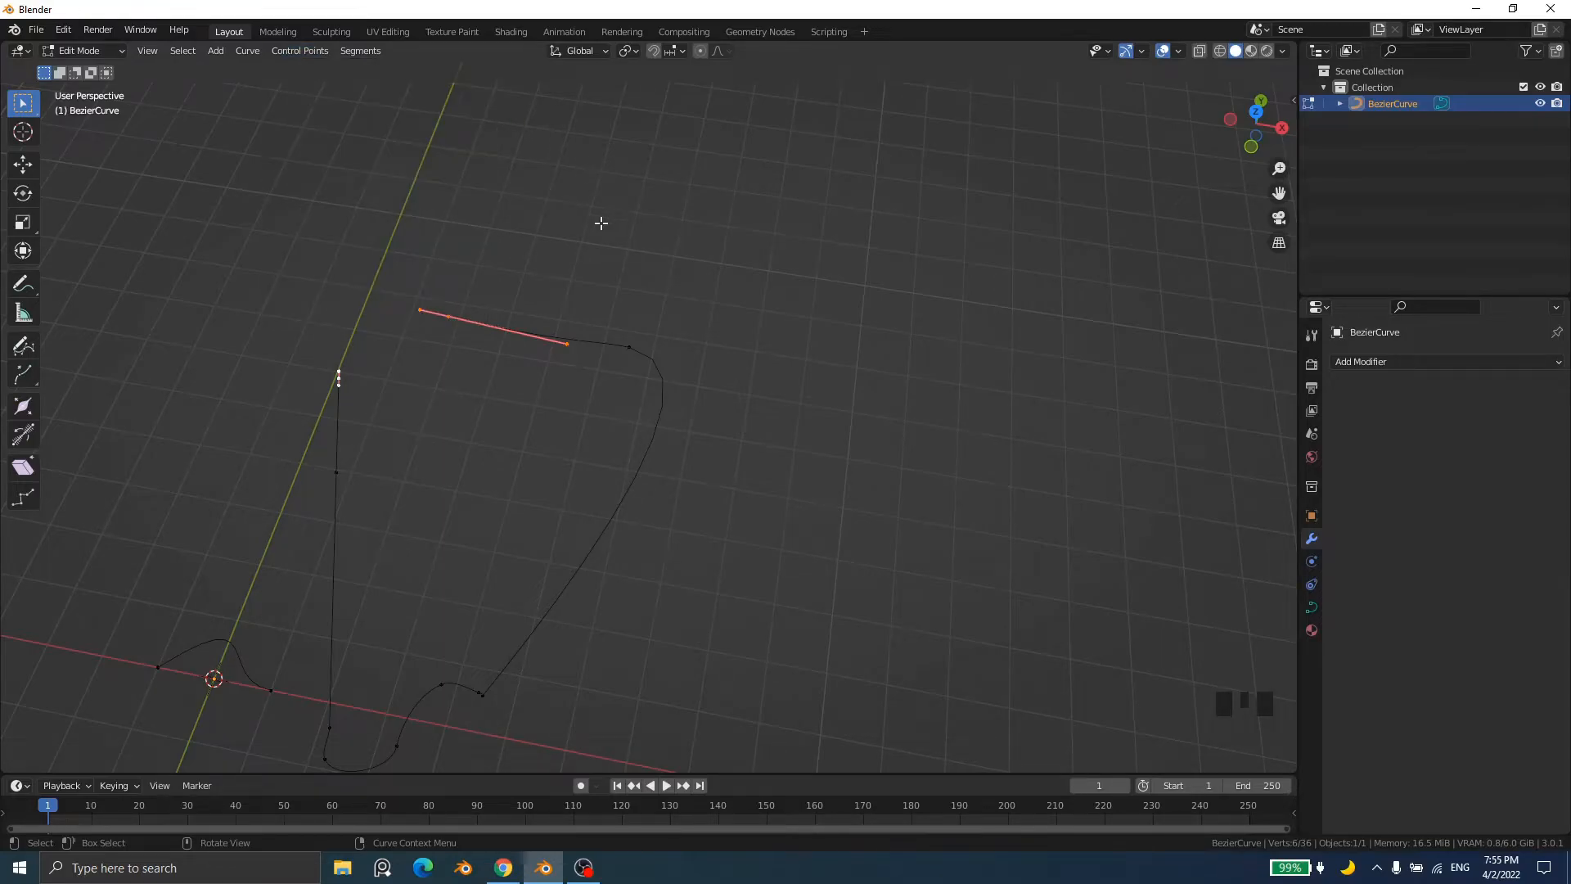
scroll(431, 540, down, 2)
middle_drag(431, 540, 533, 435)
scroll(395, 514, down, 2)
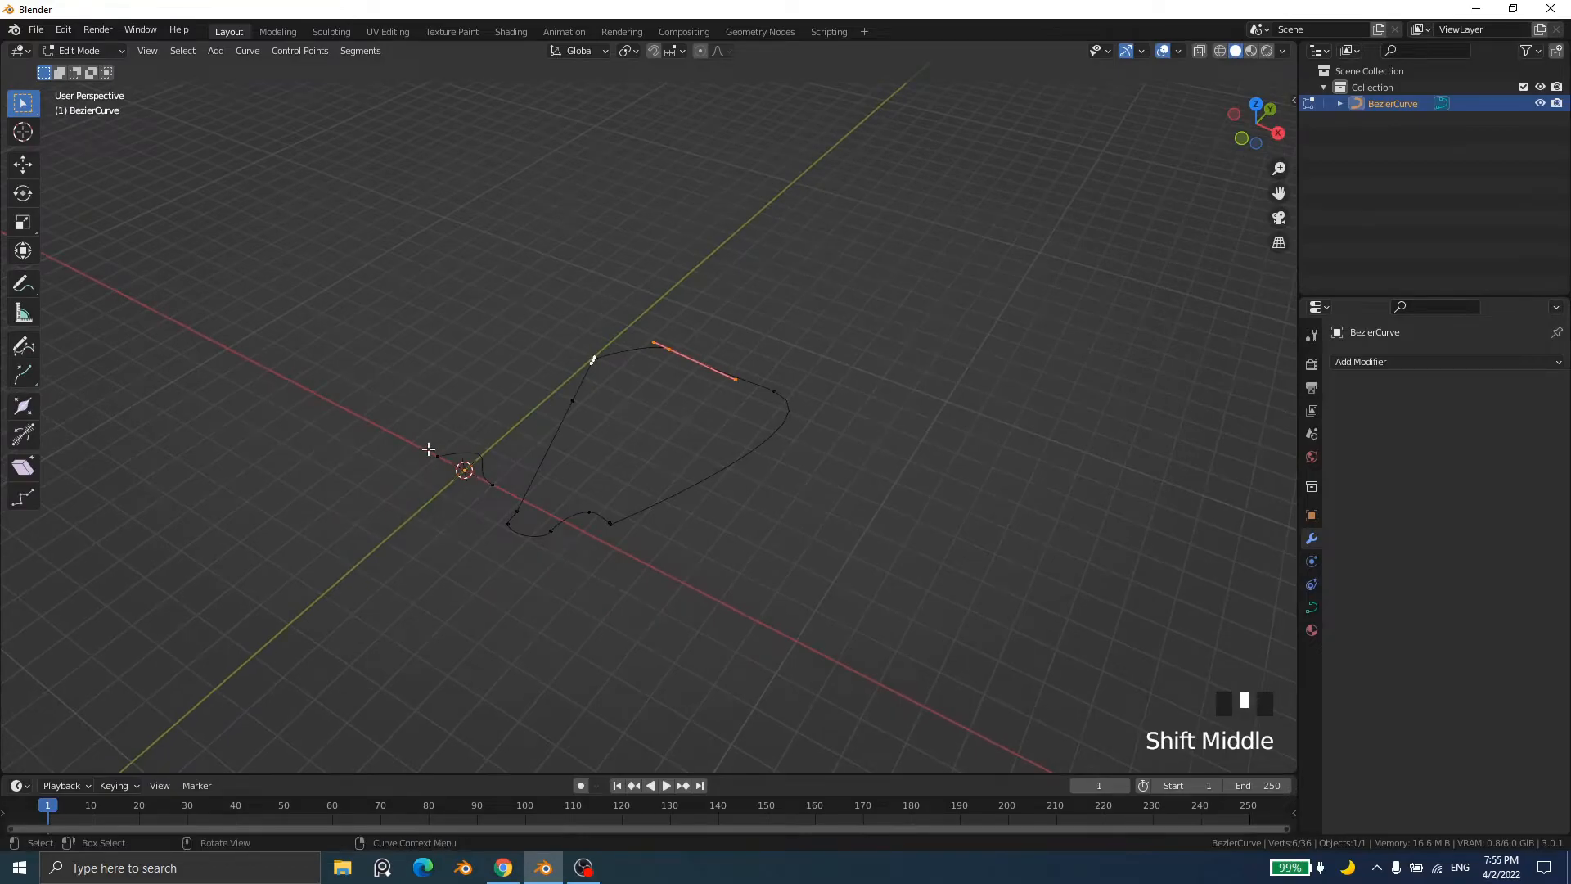
Step: Delete the original small Bezier curve's control points at the origin as vertices, keeping only the closed loop
key(Tab)
key(Tab)
drag(395, 424, 502, 506)
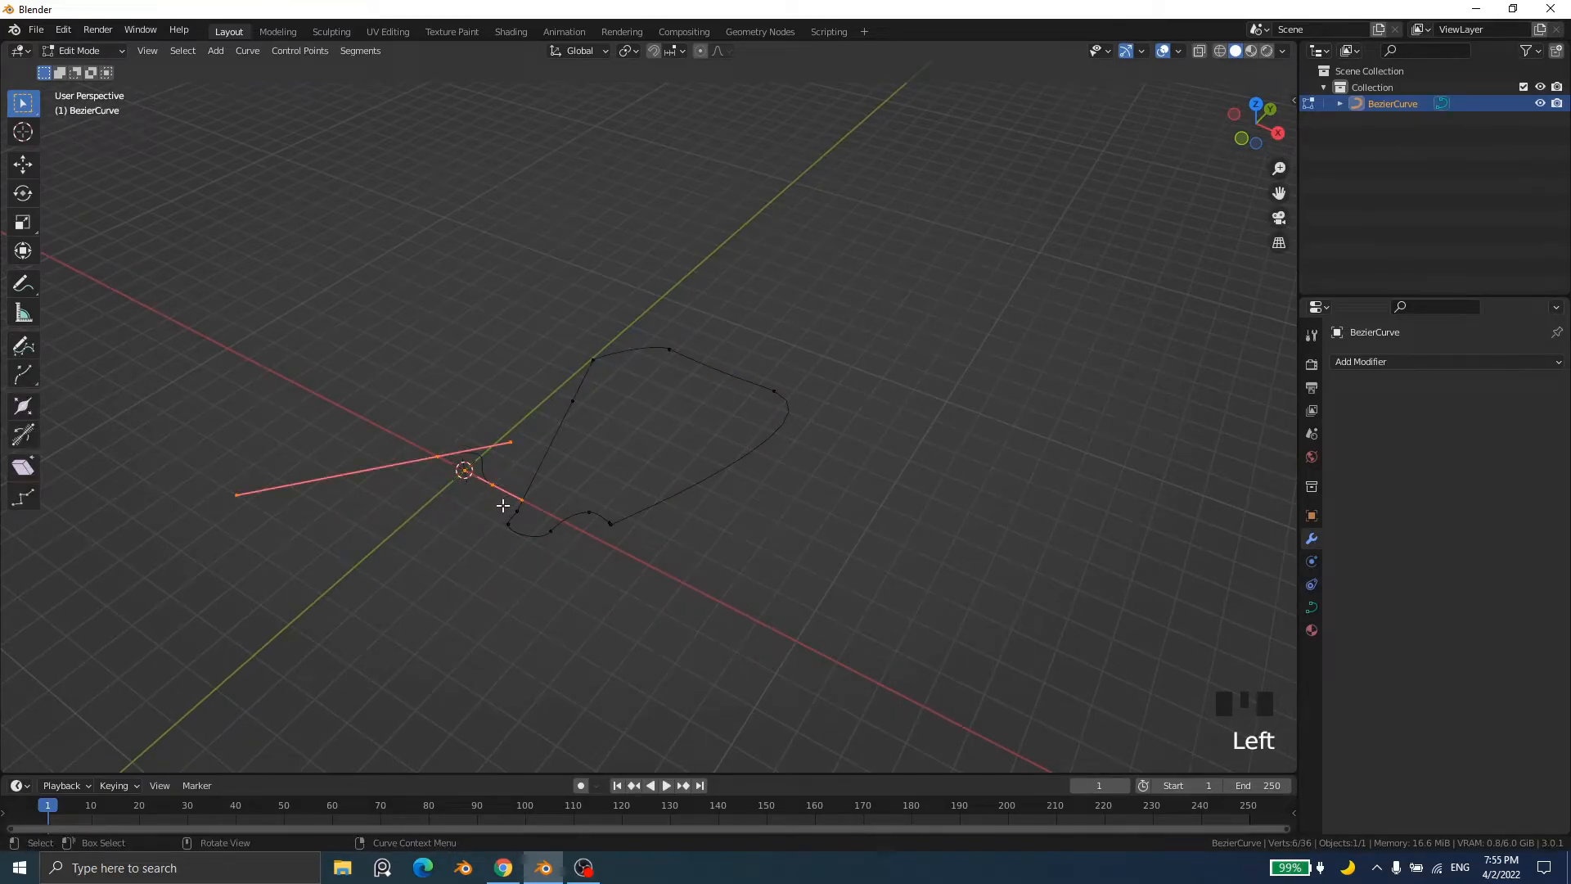
key(x)
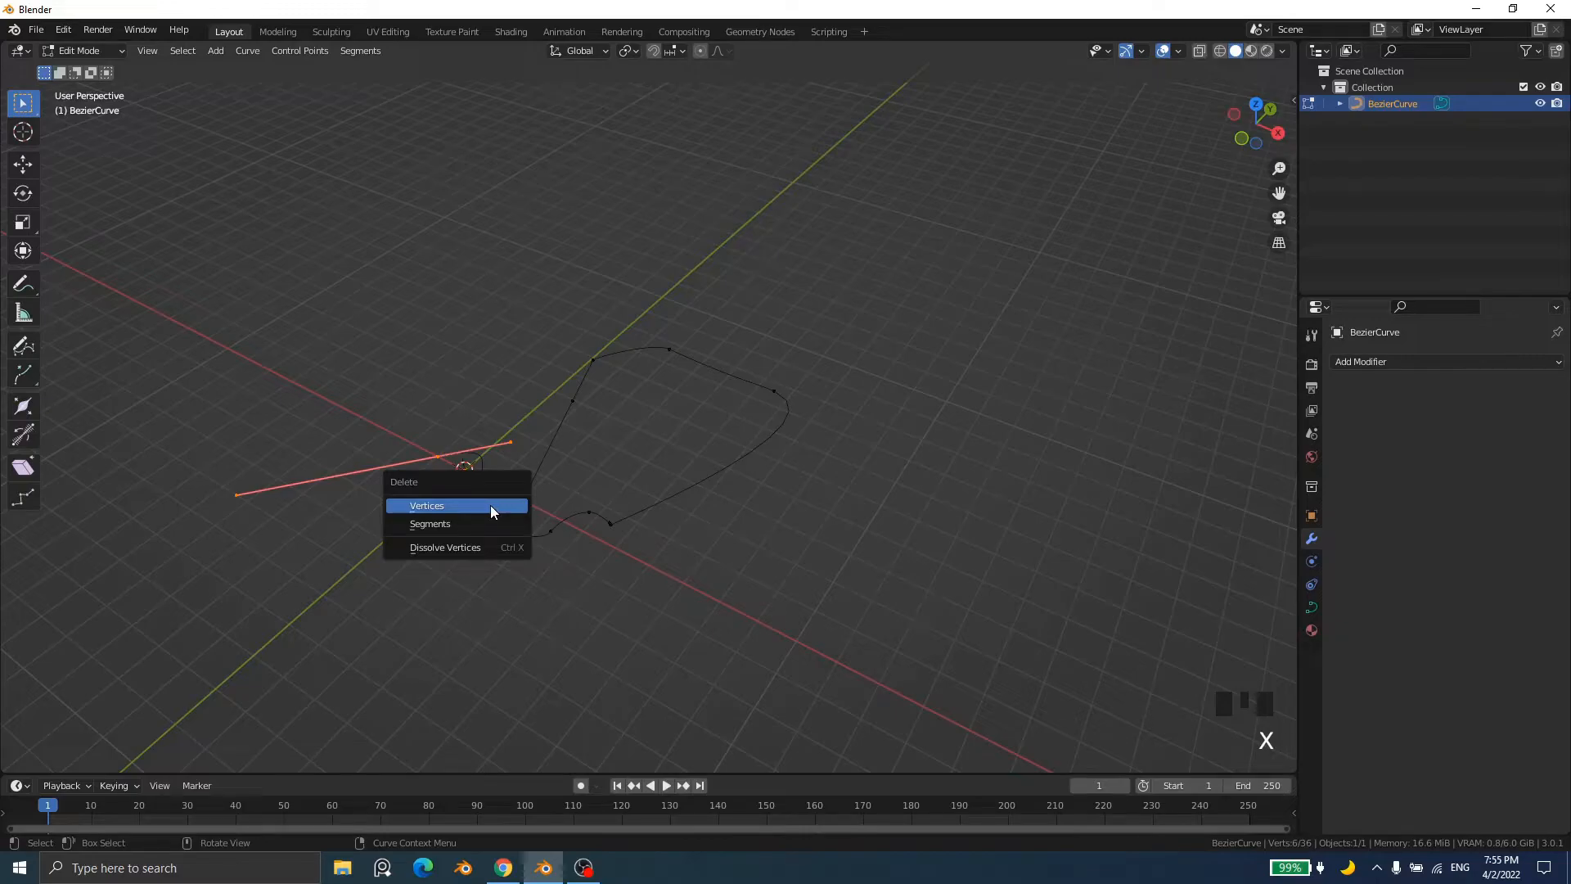
click(491, 507)
middle_drag(494, 502, 600, 514)
key(Tab)
key(Tab)
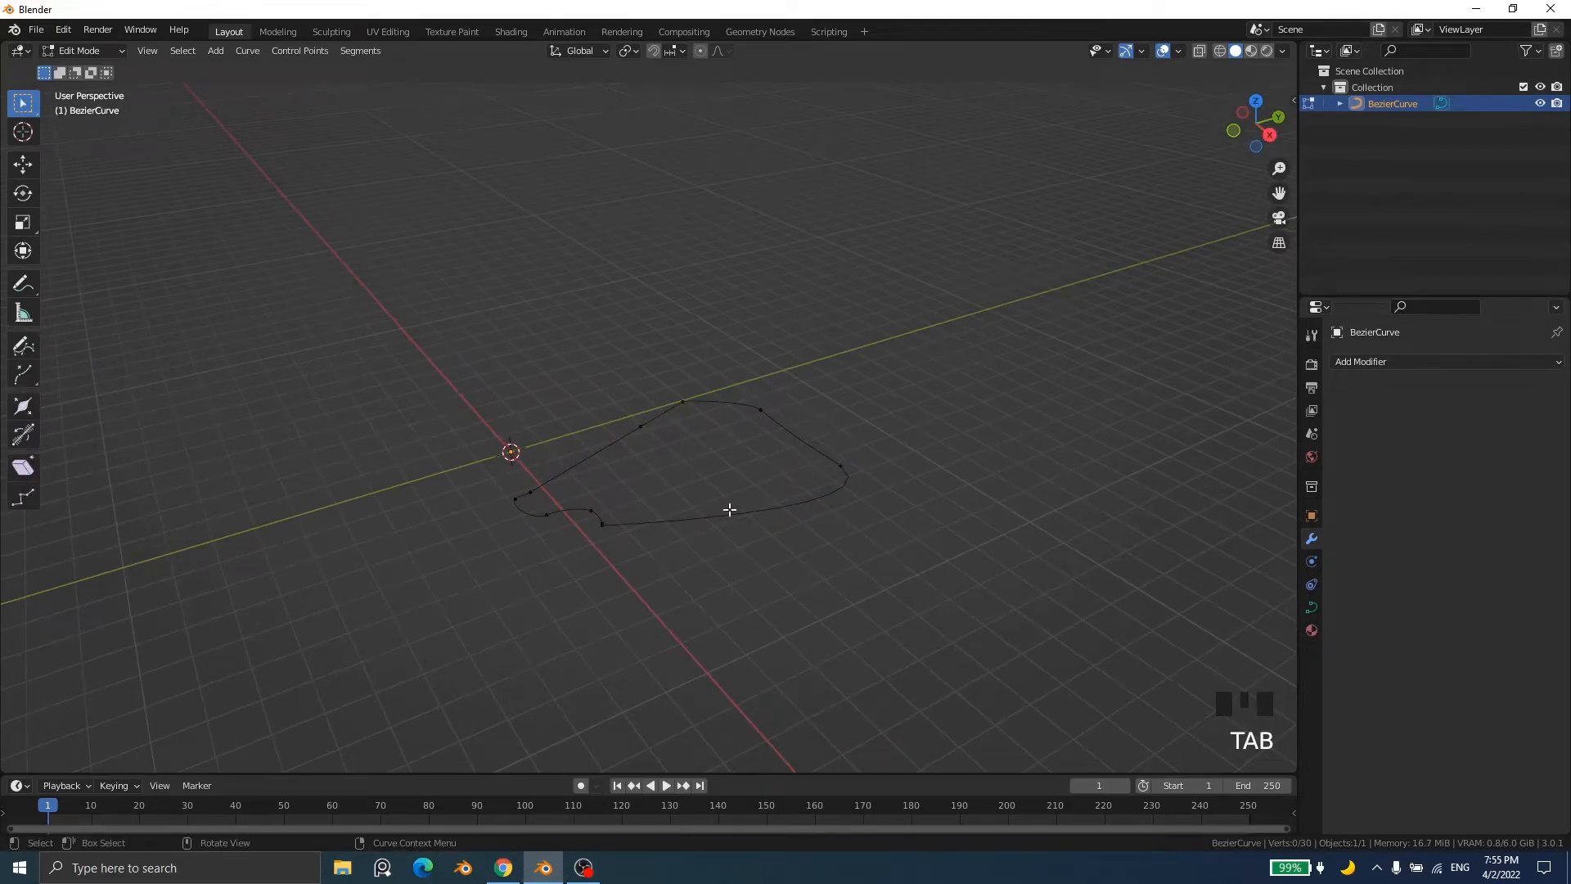
key(Tab)
key(Tab)
click(278, 51)
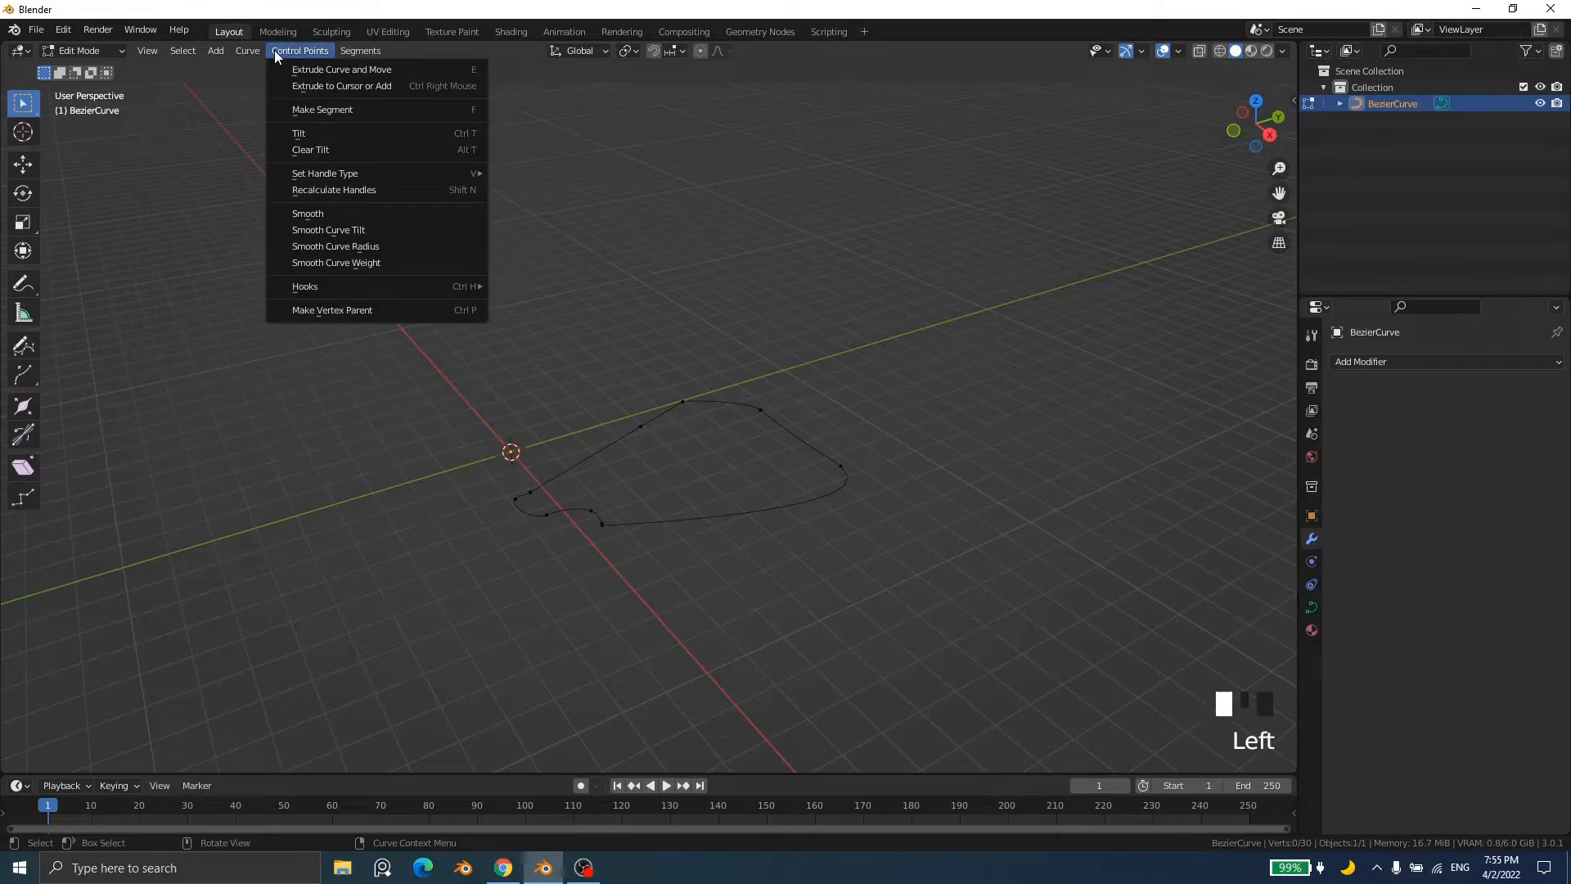
click(273, 51)
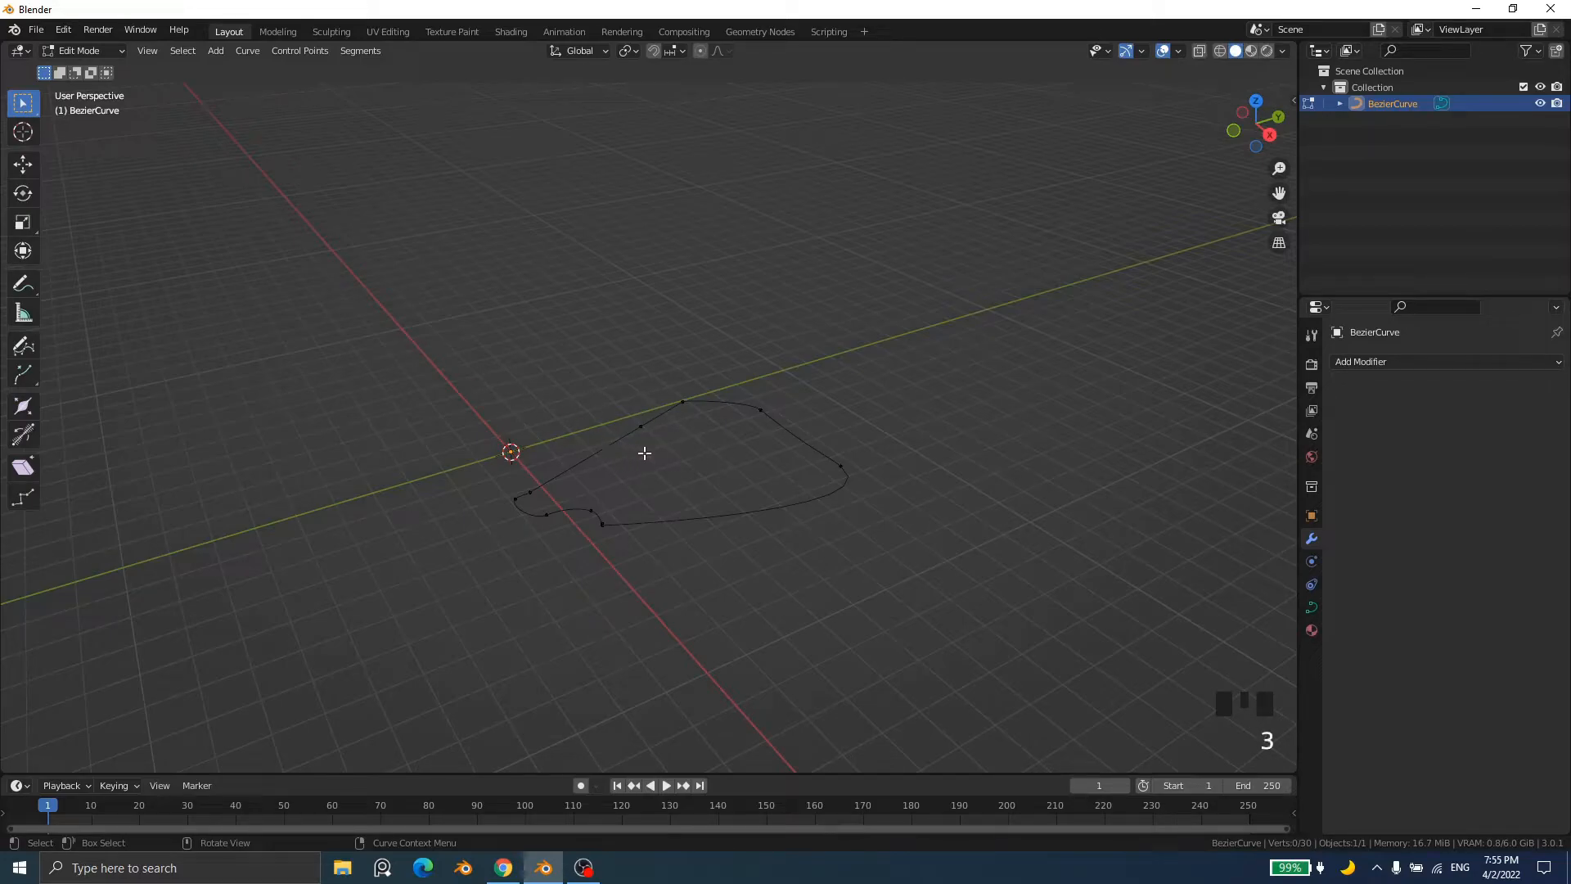
key(1)
click(686, 399)
click(763, 412)
click(762, 412)
Step: Convert the closed curve object to a mesh in Object Mode and open it in Edit Mode
key(Tab)
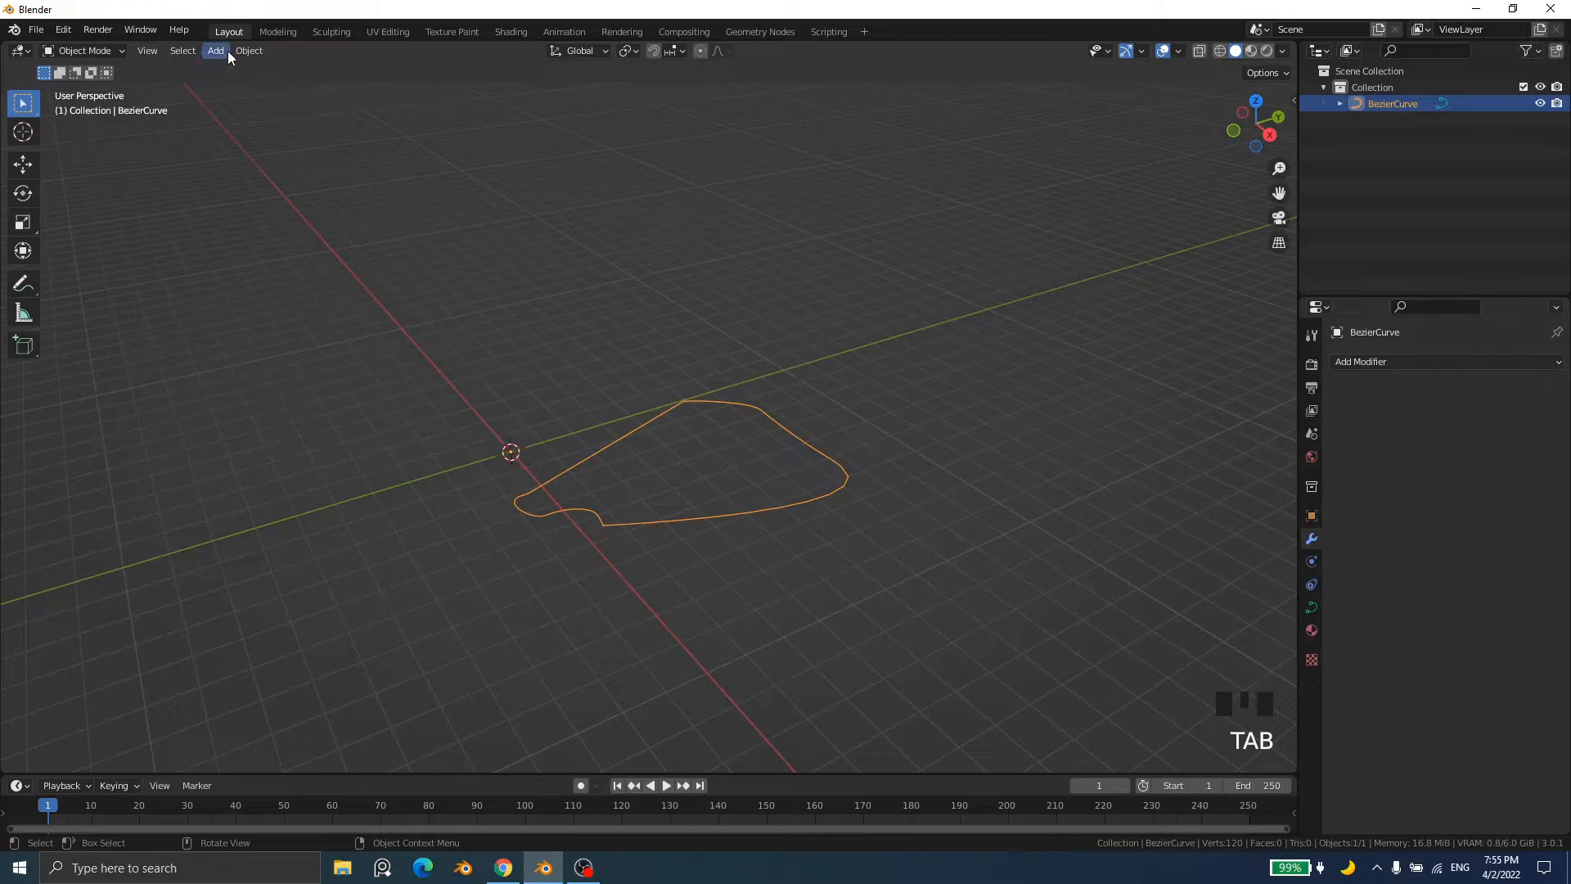
click(250, 52)
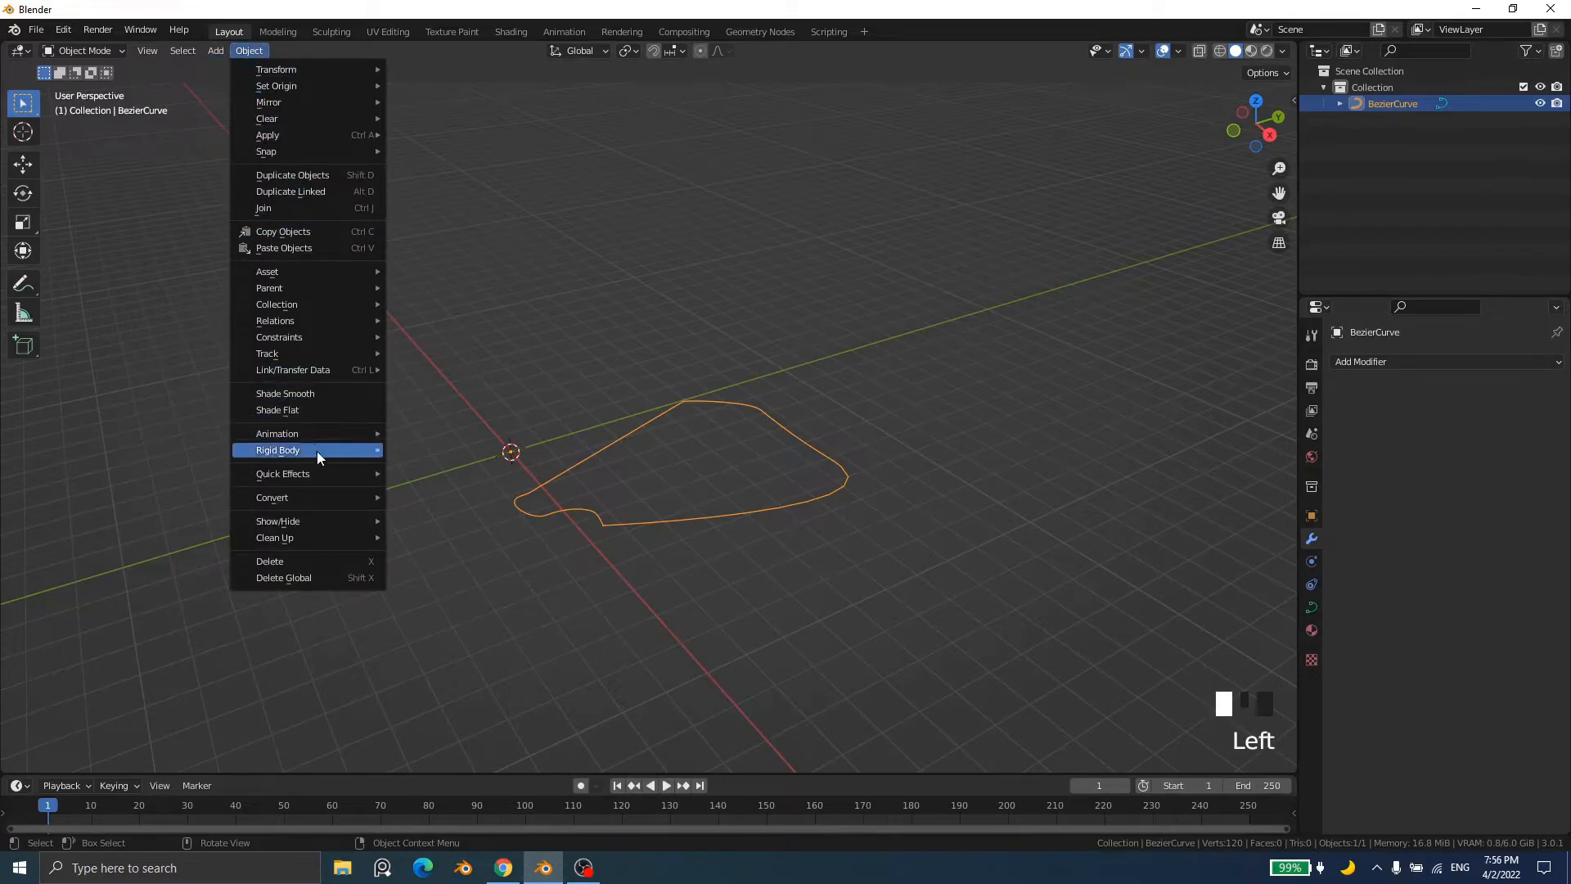
mouse_move(331, 507)
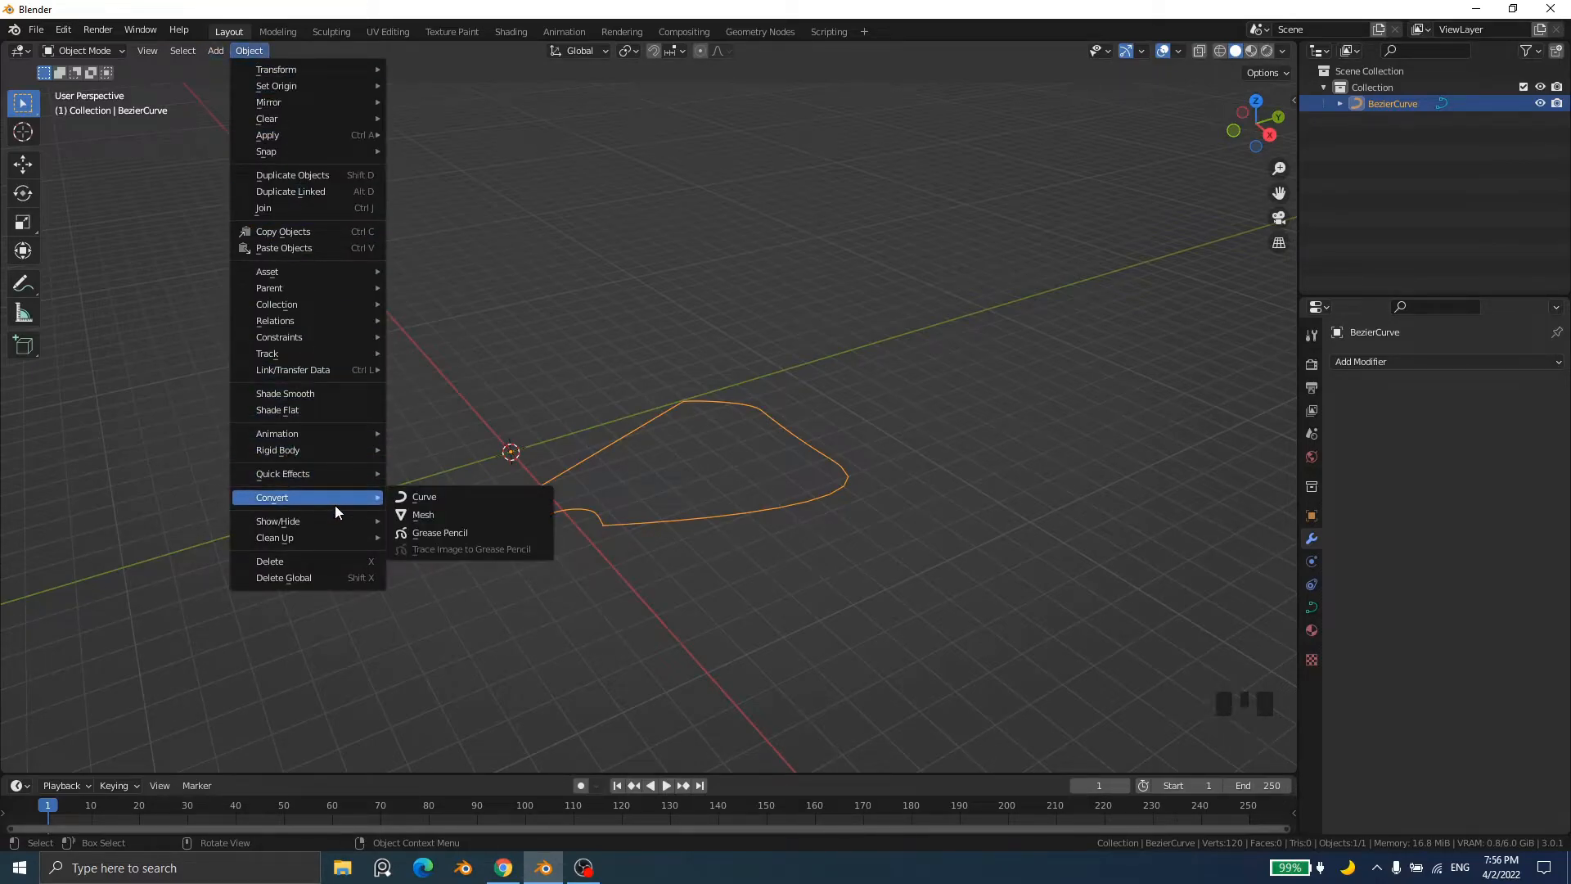
click(444, 514)
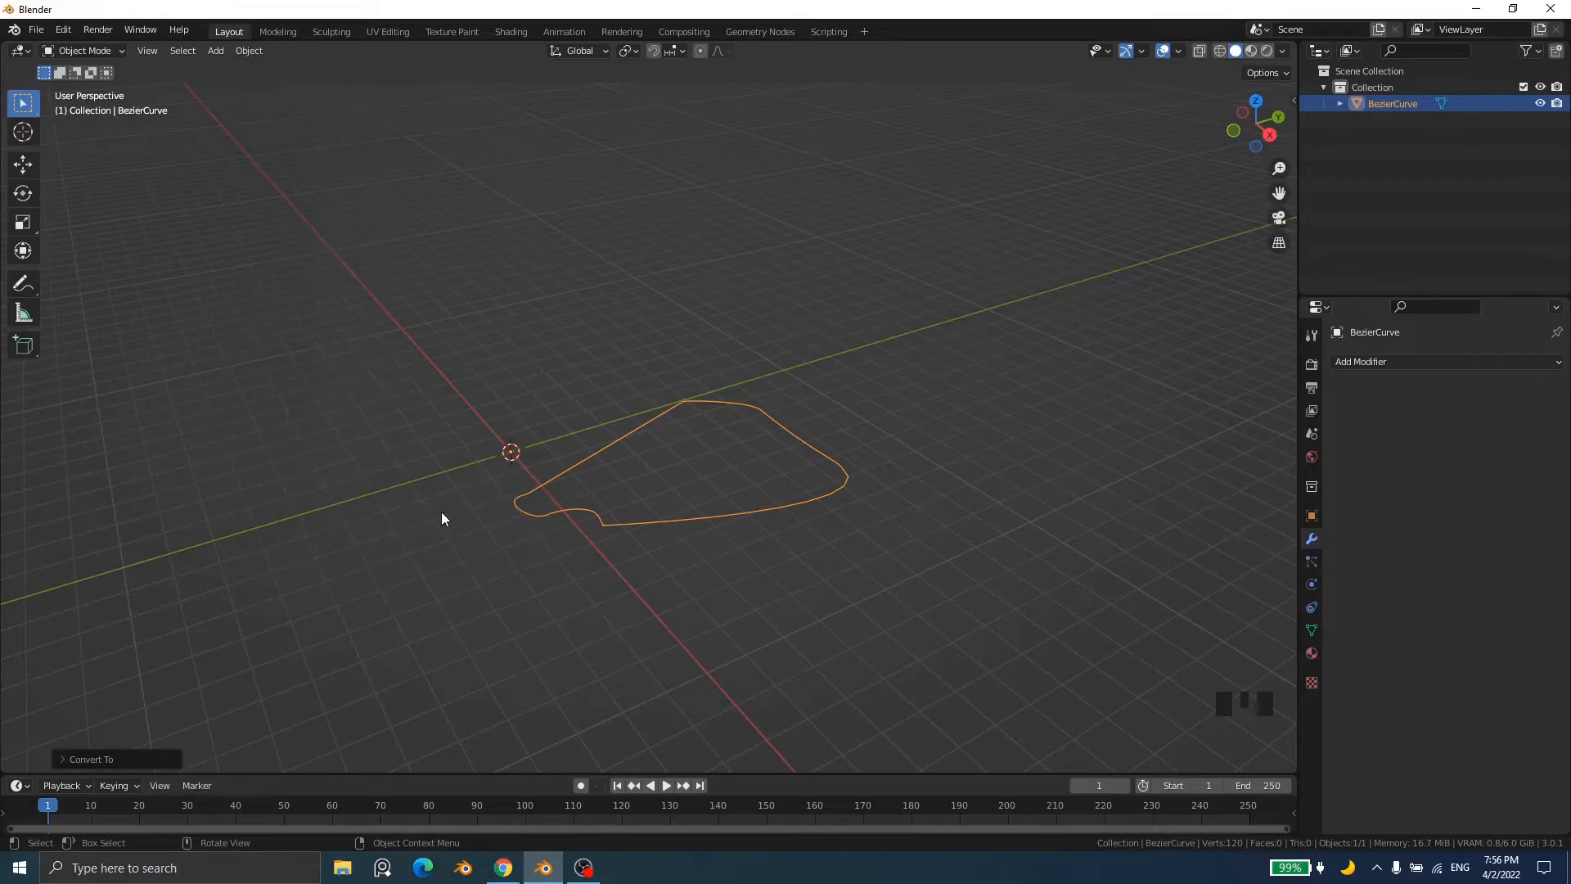
key(Tab)
click(619, 449)
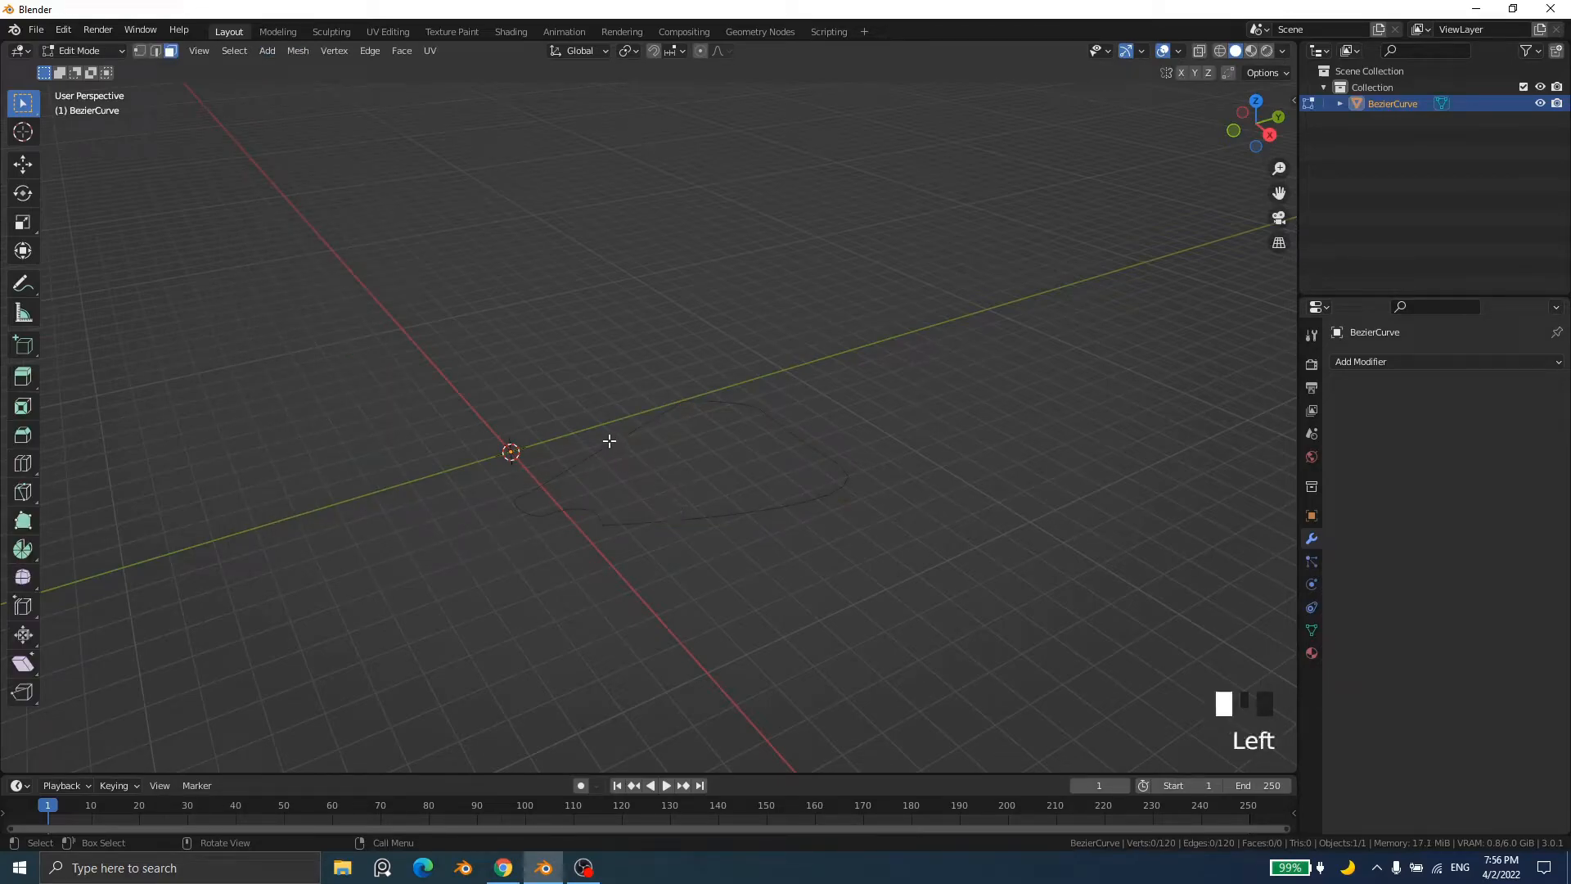
Step: Examine the converted outline's vertices by selecting single ones around the loop in vertex select mode
key(Tab)
middle_drag(740, 527, 764, 501)
key(Tab)
scroll(720, 483, up, 2)
click(697, 472)
key(1)
click(697, 463)
click(704, 443)
click(708, 423)
click(655, 400)
click(577, 400)
click(506, 402)
click(464, 442)
click(491, 518)
Step: Examine the outline's edges by selecting single ones along its straight side in edge select mode
key(2)
click(491, 520)
click(512, 589)
click(497, 612)
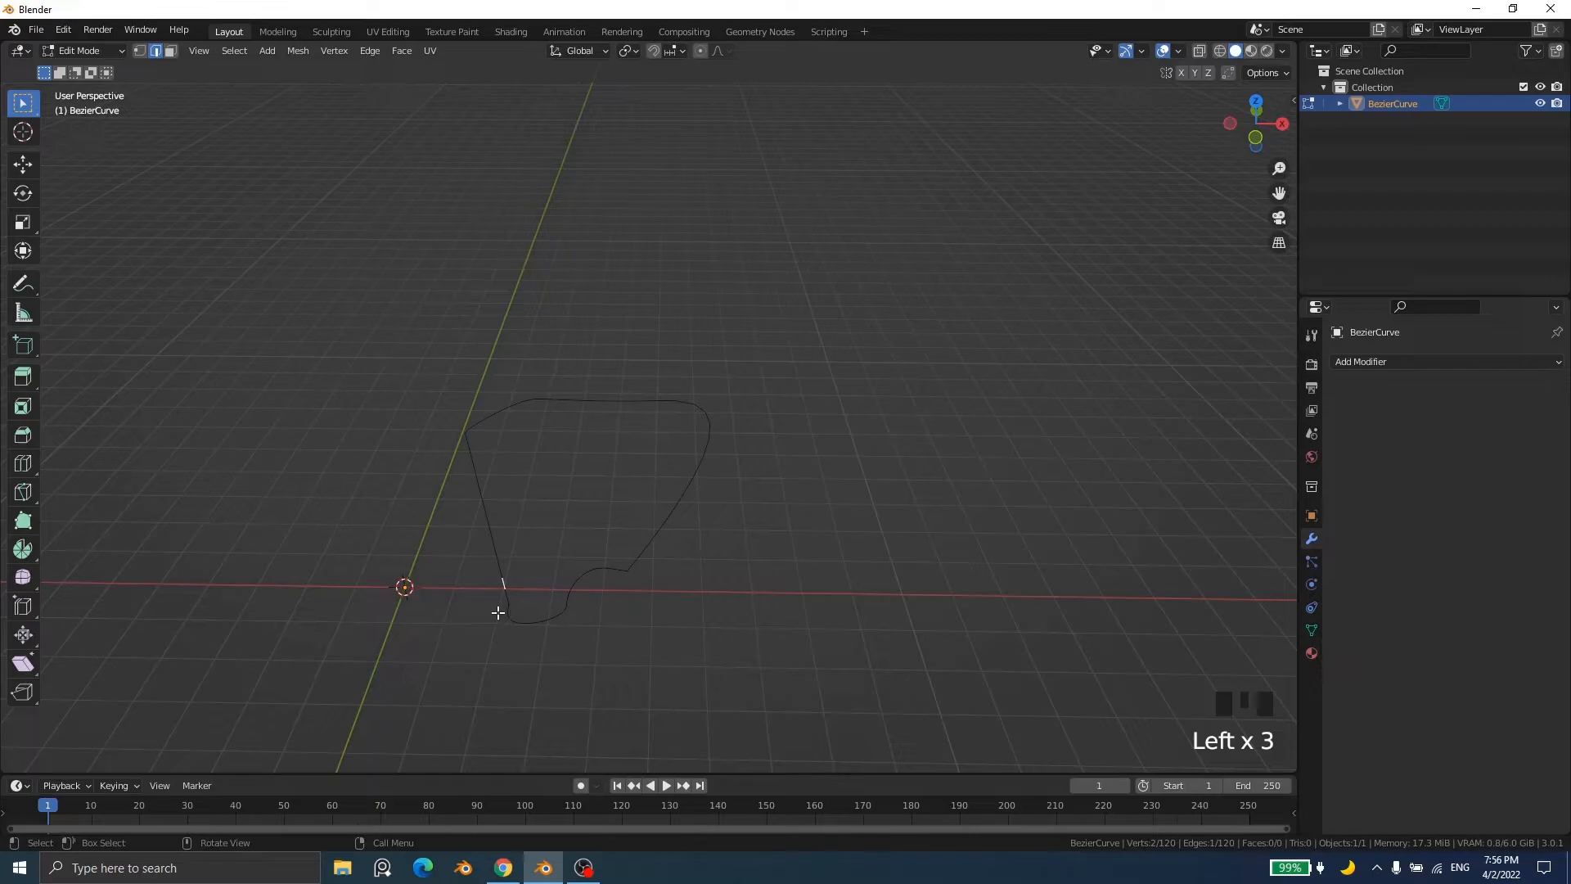
Step: Select all vertices of the closed outline, fill them with a single face and return to Object Mode
key(1)
key(a)
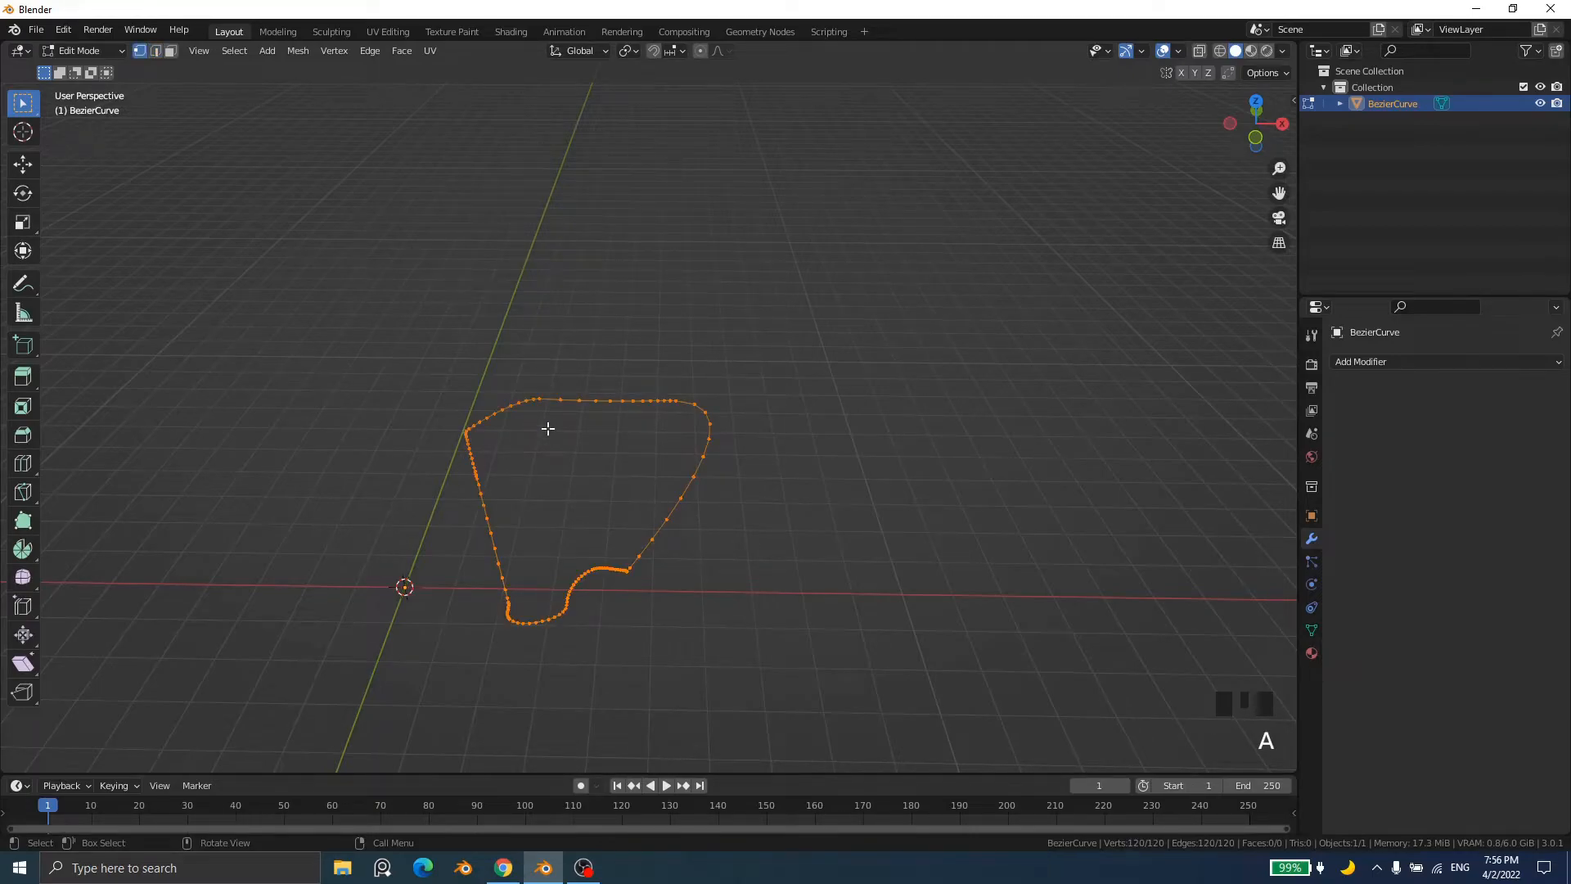
key(f)
scroll(724, 505, down, 2)
middle_drag(724, 505, 649, 551)
key(Tab)
middle_drag(691, 472, 758, 557)
scroll(736, 495, up, 2)
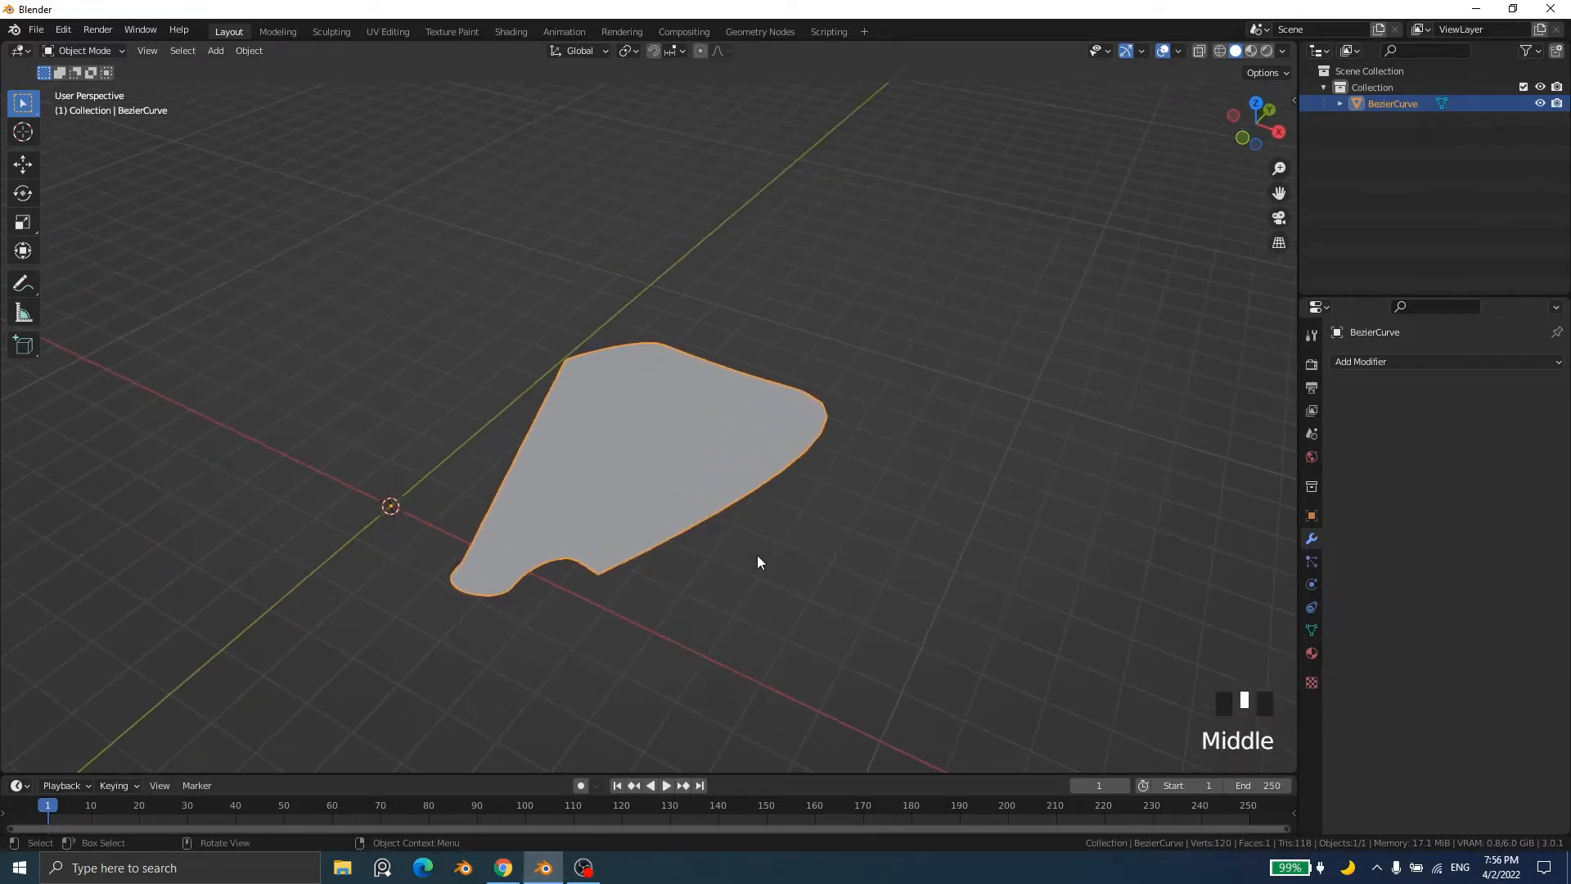
Step: Select the filled face in face select mode and extrude it upward into a thin slab
key(Tab)
key(3)
click(684, 461)
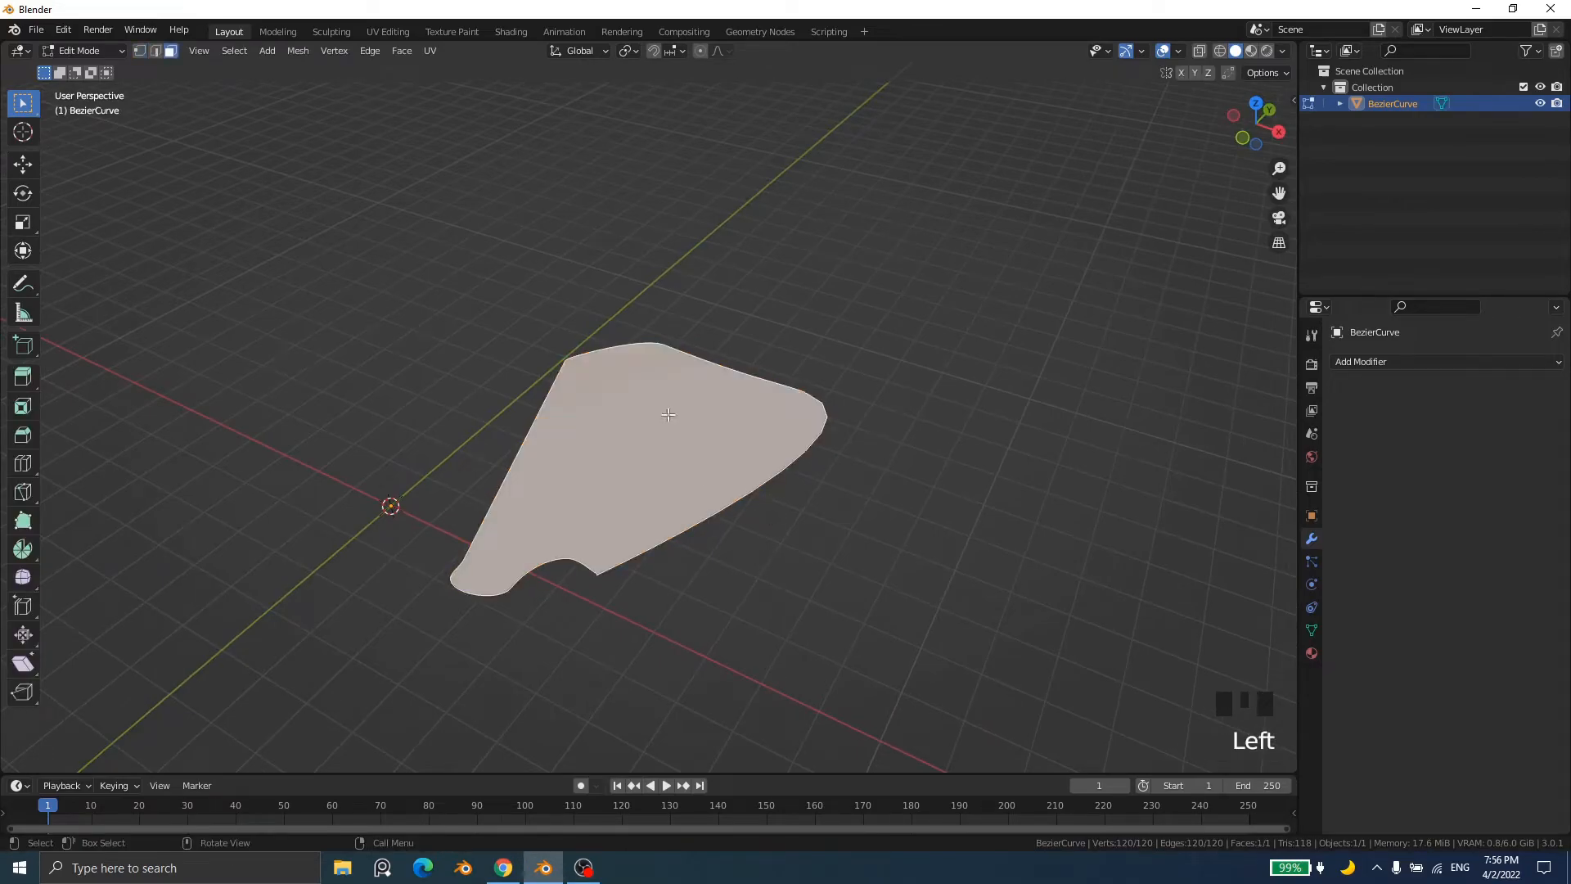
key(e)
click(994, 587)
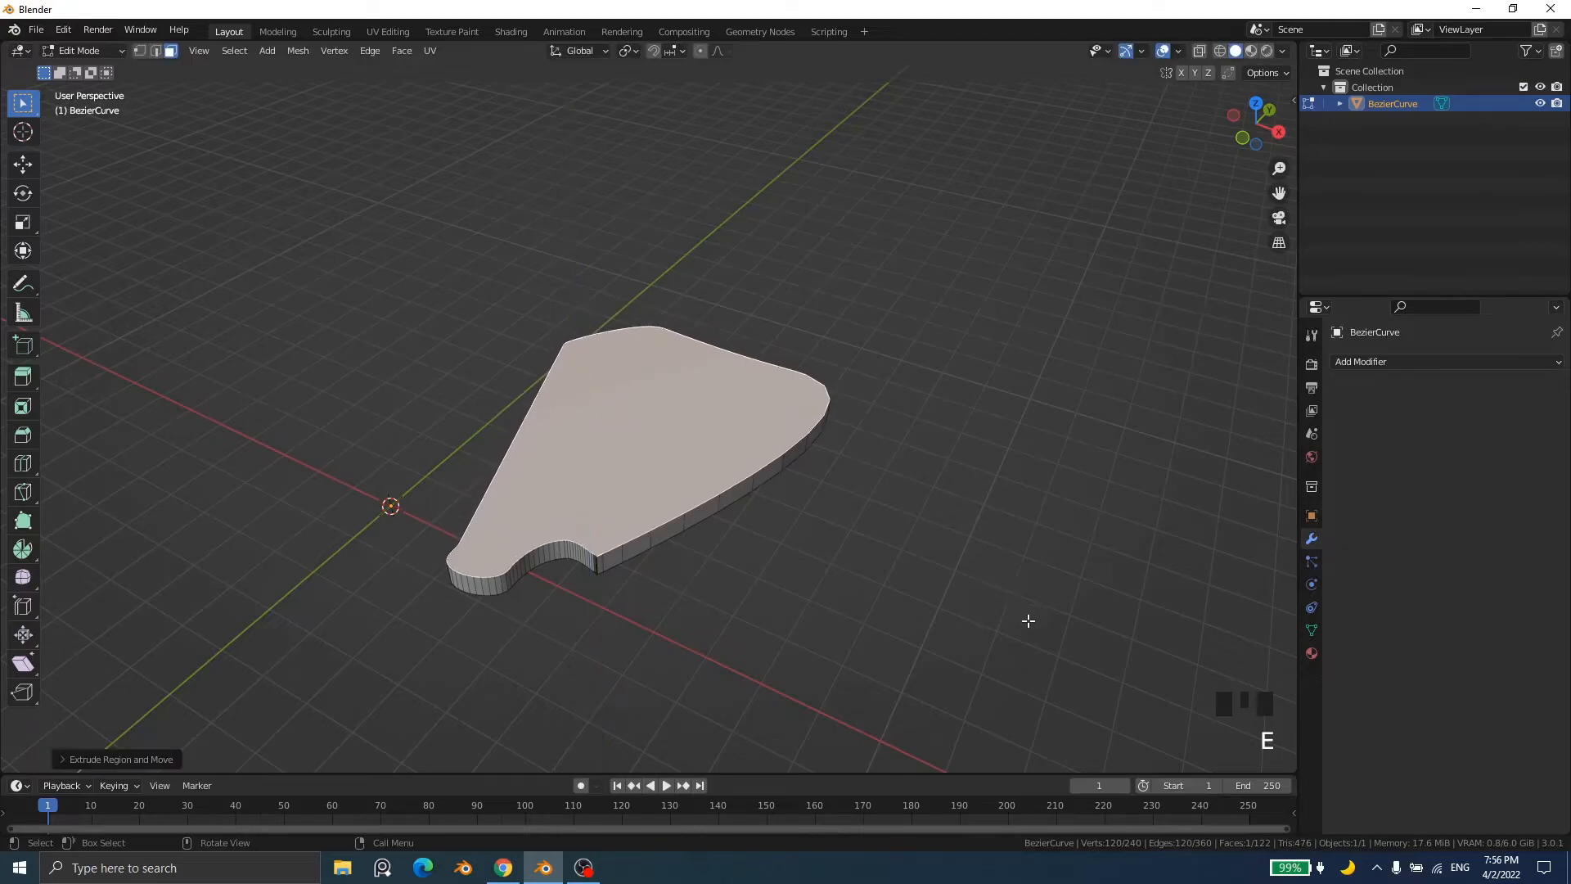
key(i)
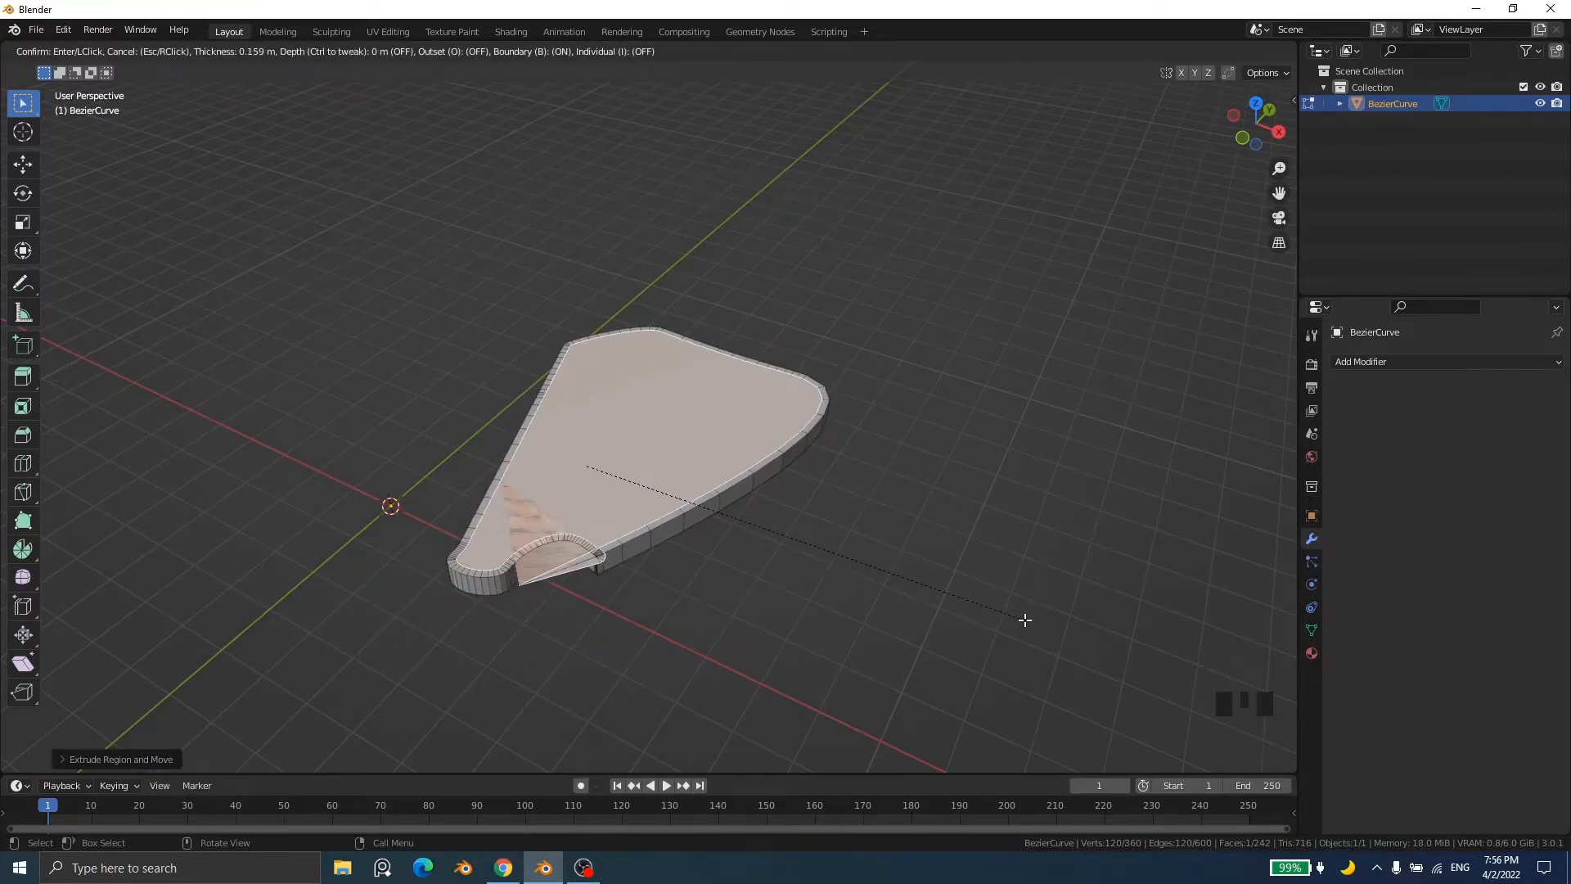
key(Escape)
Step: Scale the slab's top face down in two passes so the side walls taper inward
middle_drag(619, 565, 688, 568)
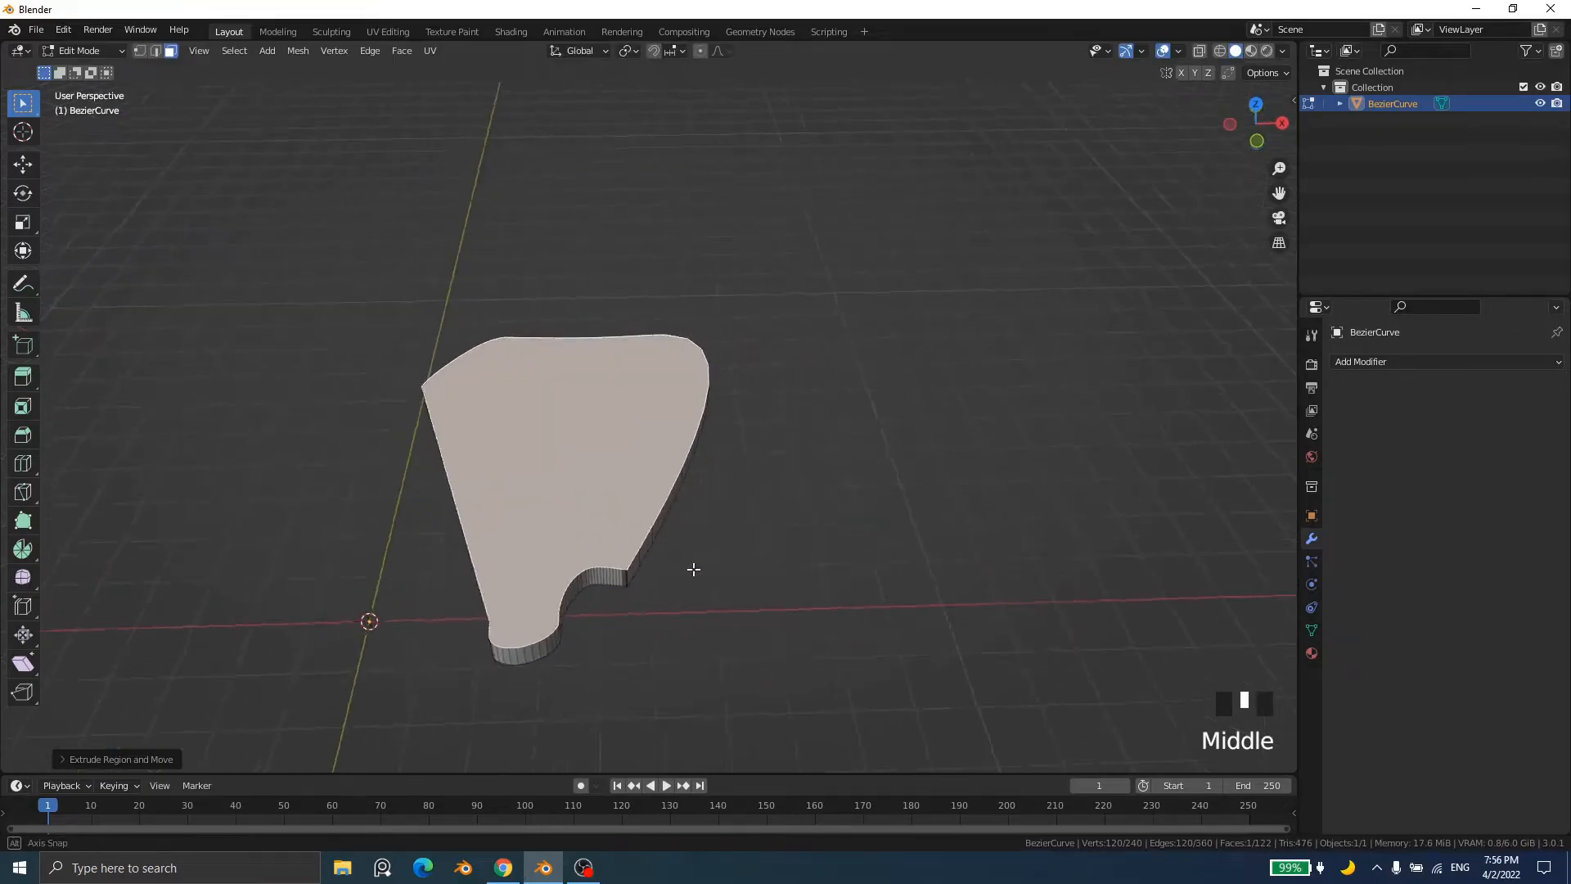
scroll(749, 585, up, 2)
key(s)
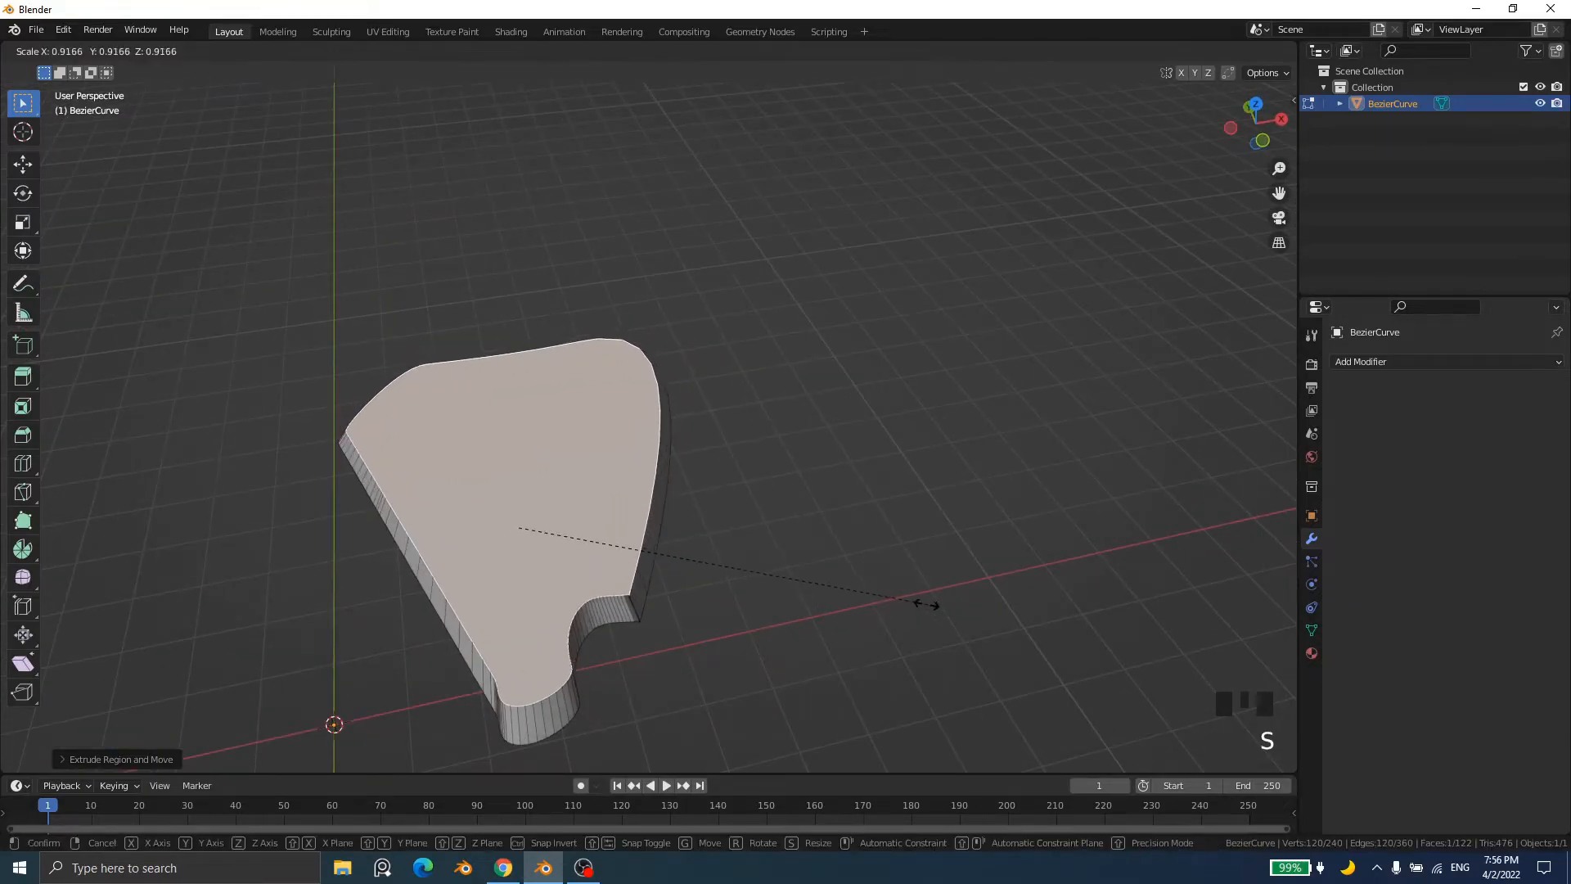
click(900, 600)
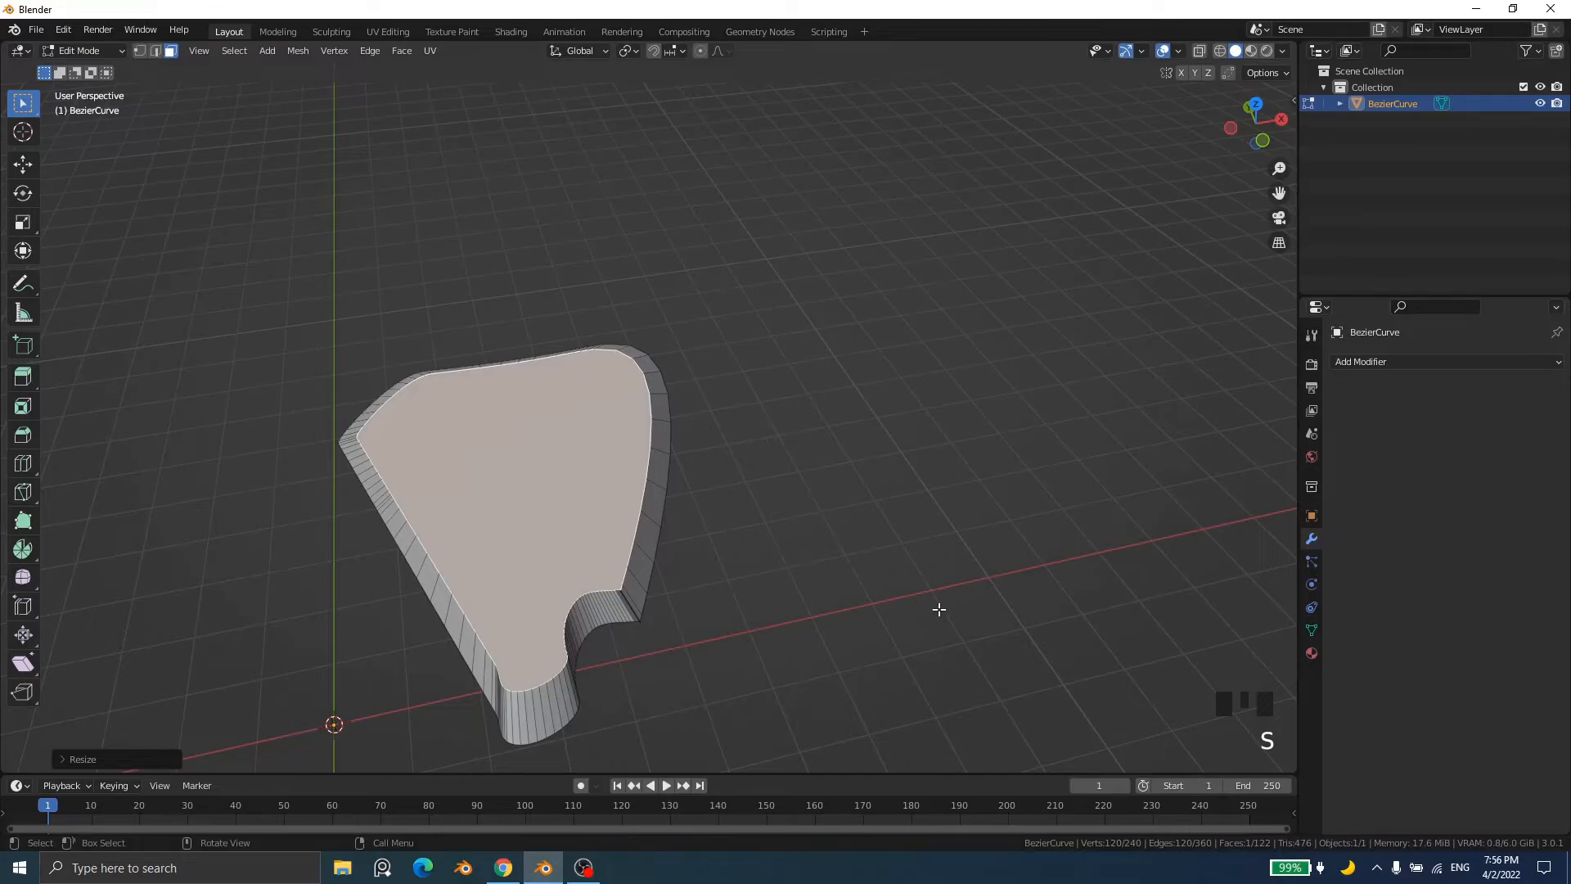
key(i)
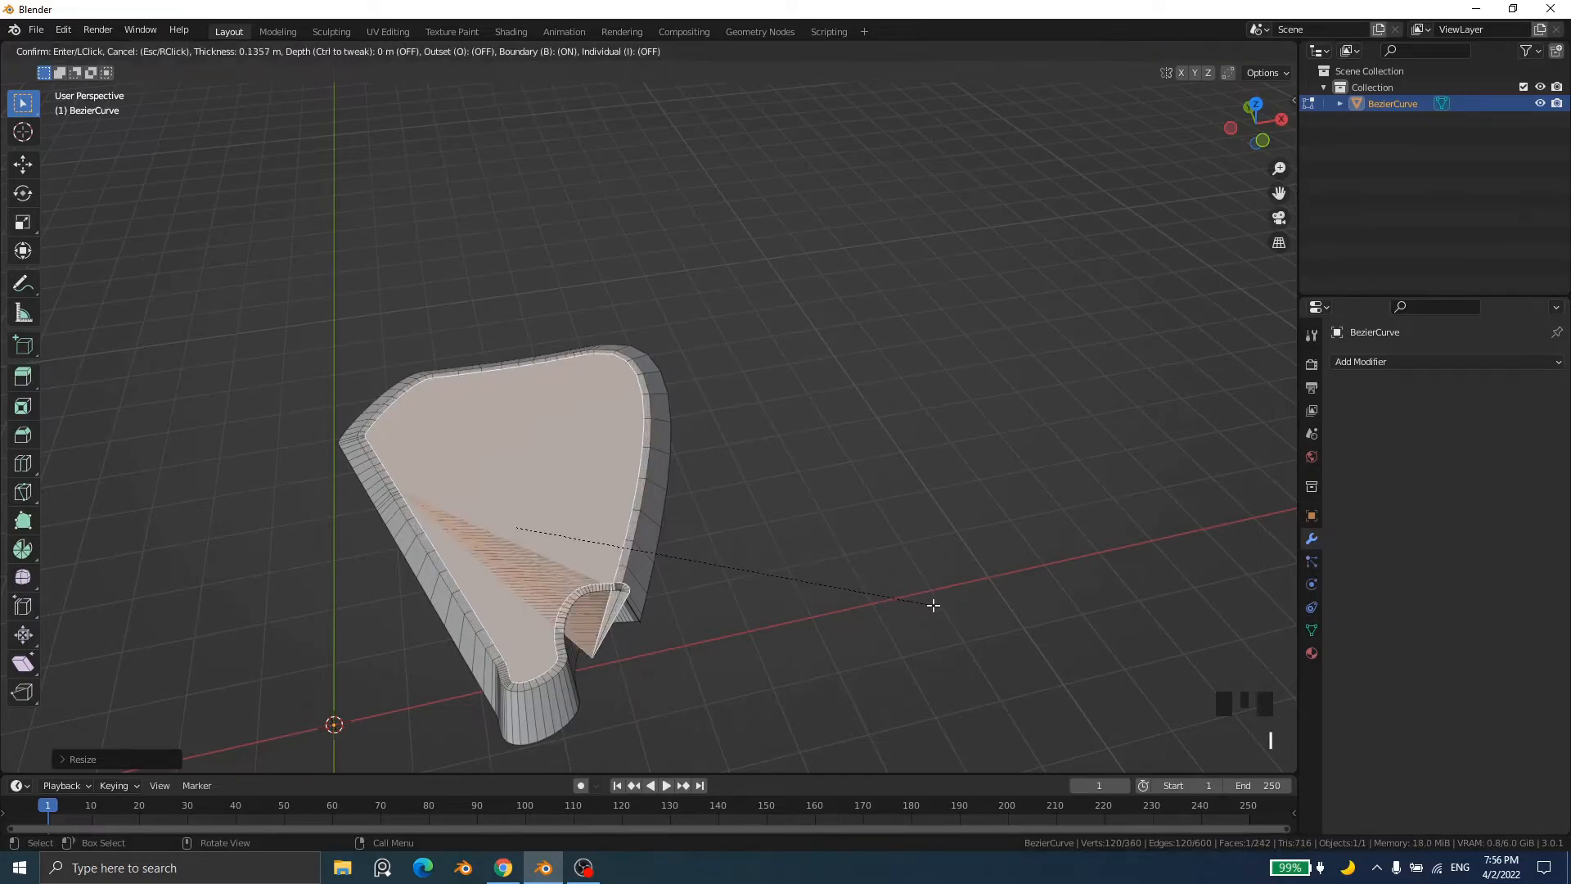
key(Escape)
key(s)
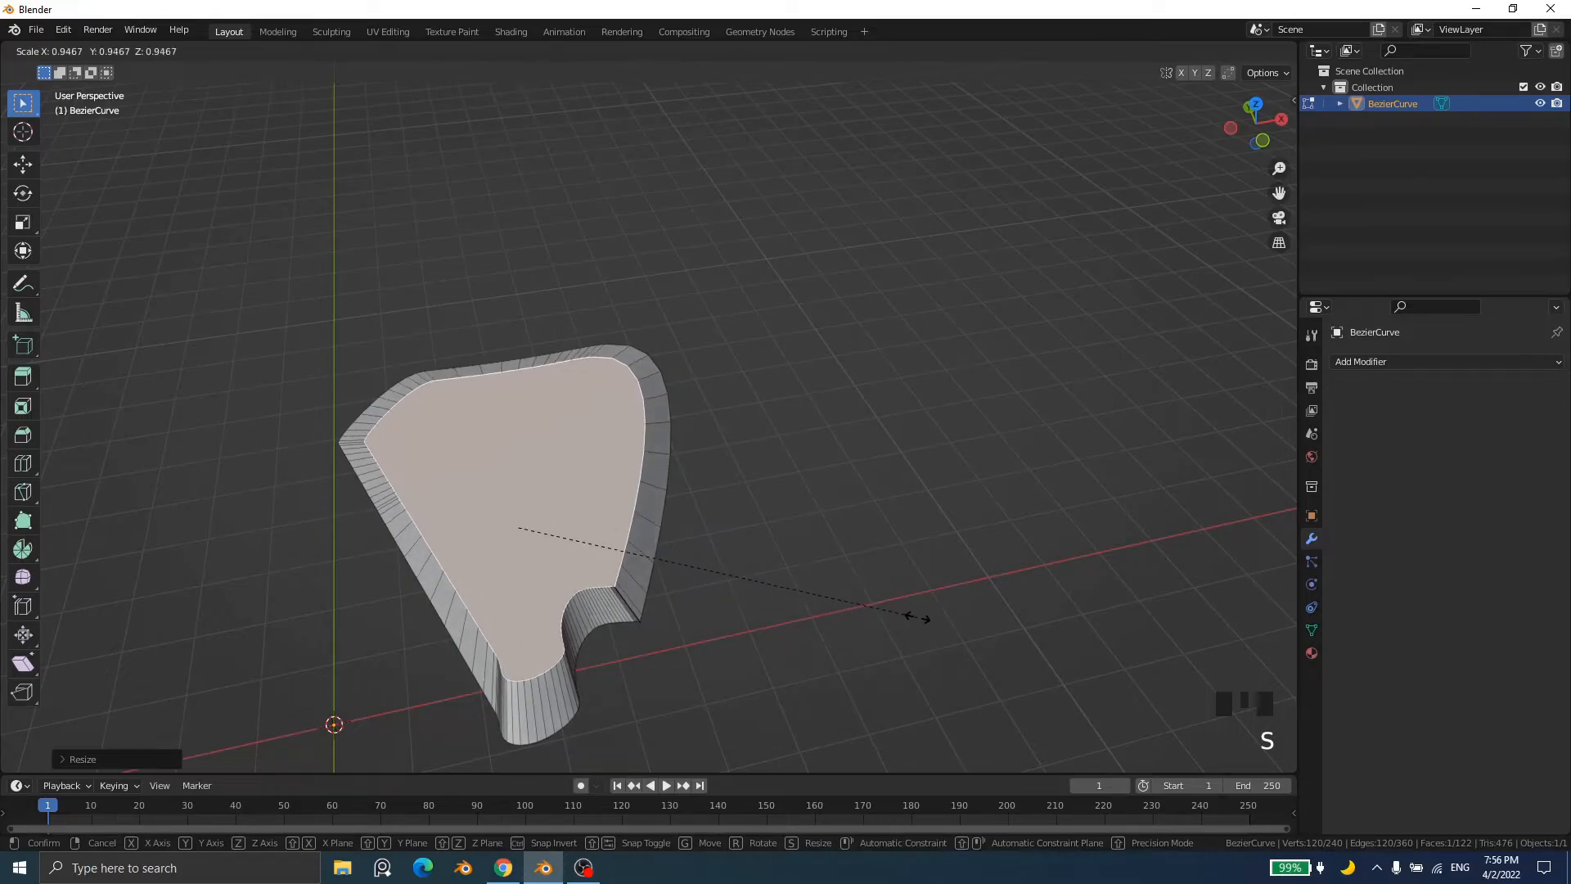
click(933, 632)
Step: Extrude the tapered slab's top face upward as a second tier
middle_drag(934, 631, 608, 559)
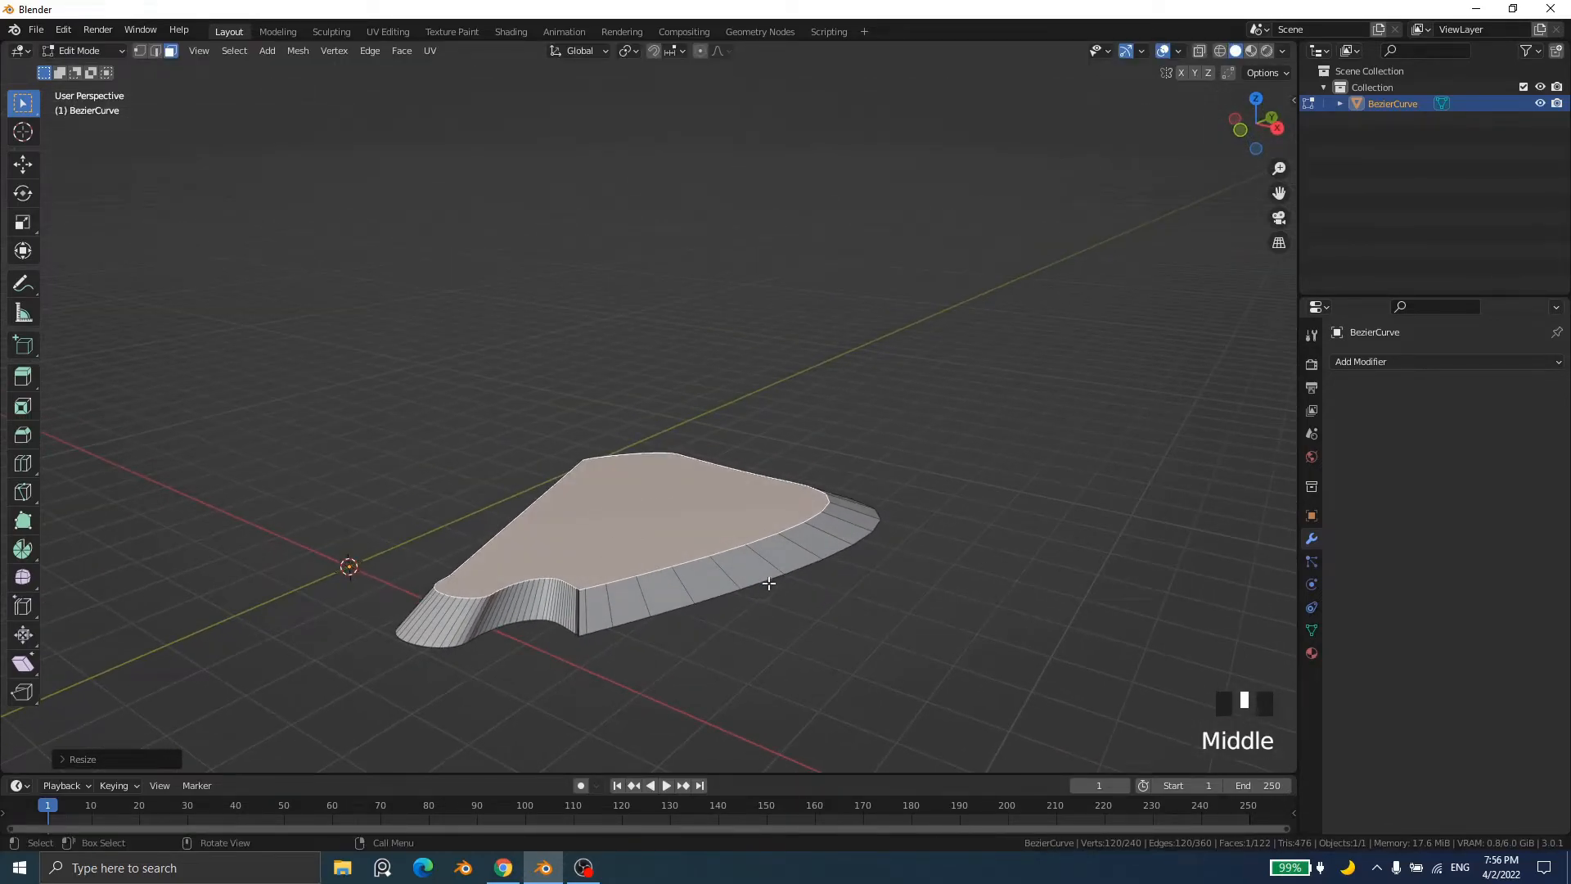
key(e)
click(773, 548)
middle_drag(779, 551, 833, 601)
Step: Inset the second tier's top face and scale the inner face to about 0.82
key(i)
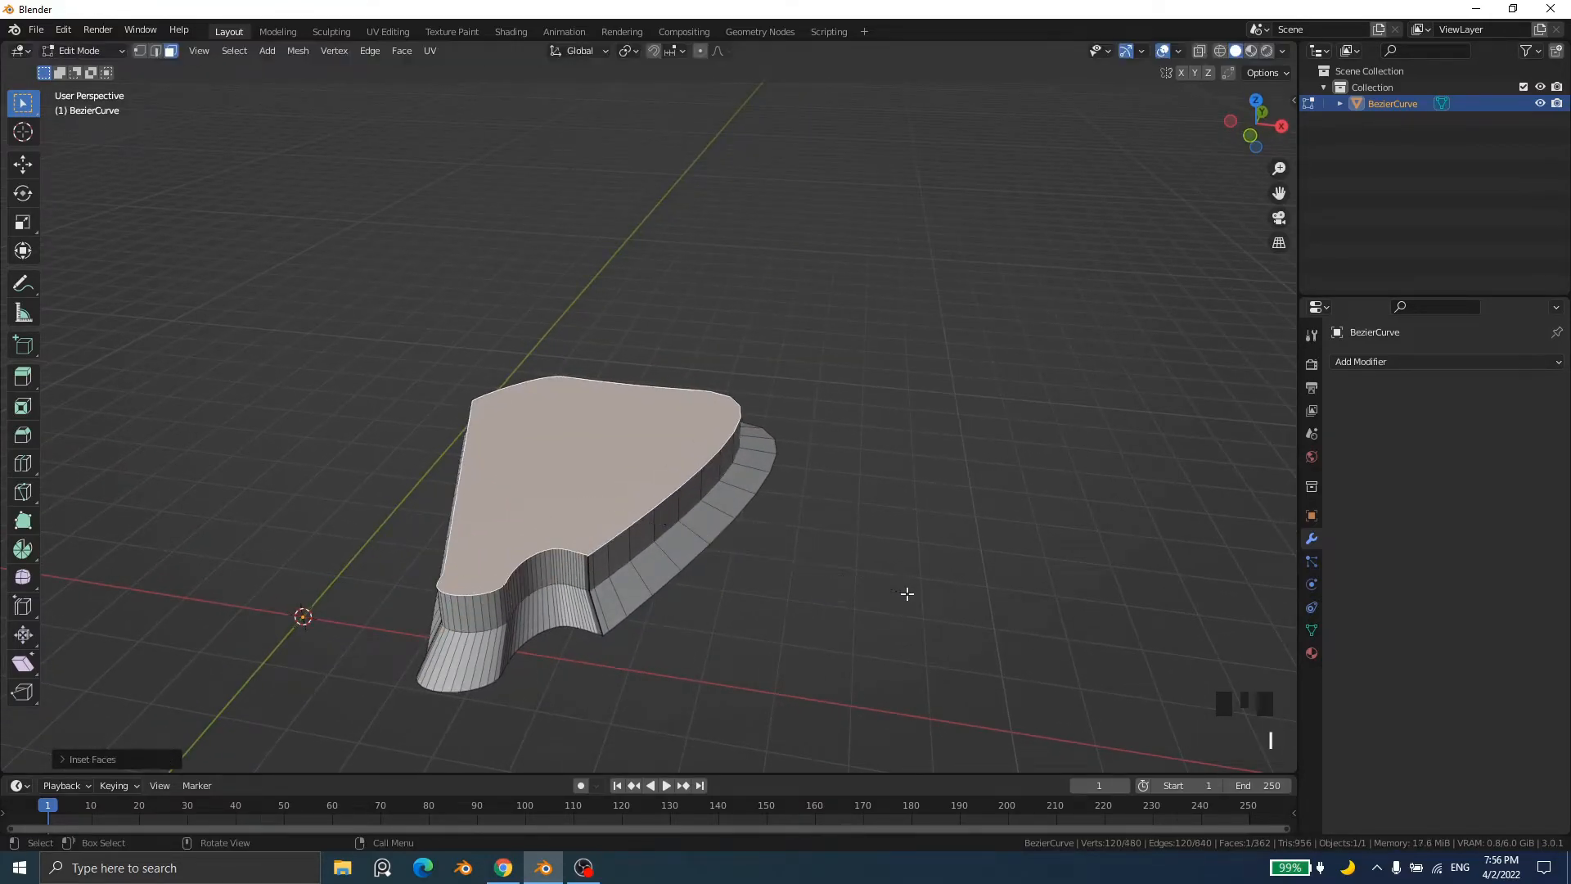
click(950, 642)
key(s)
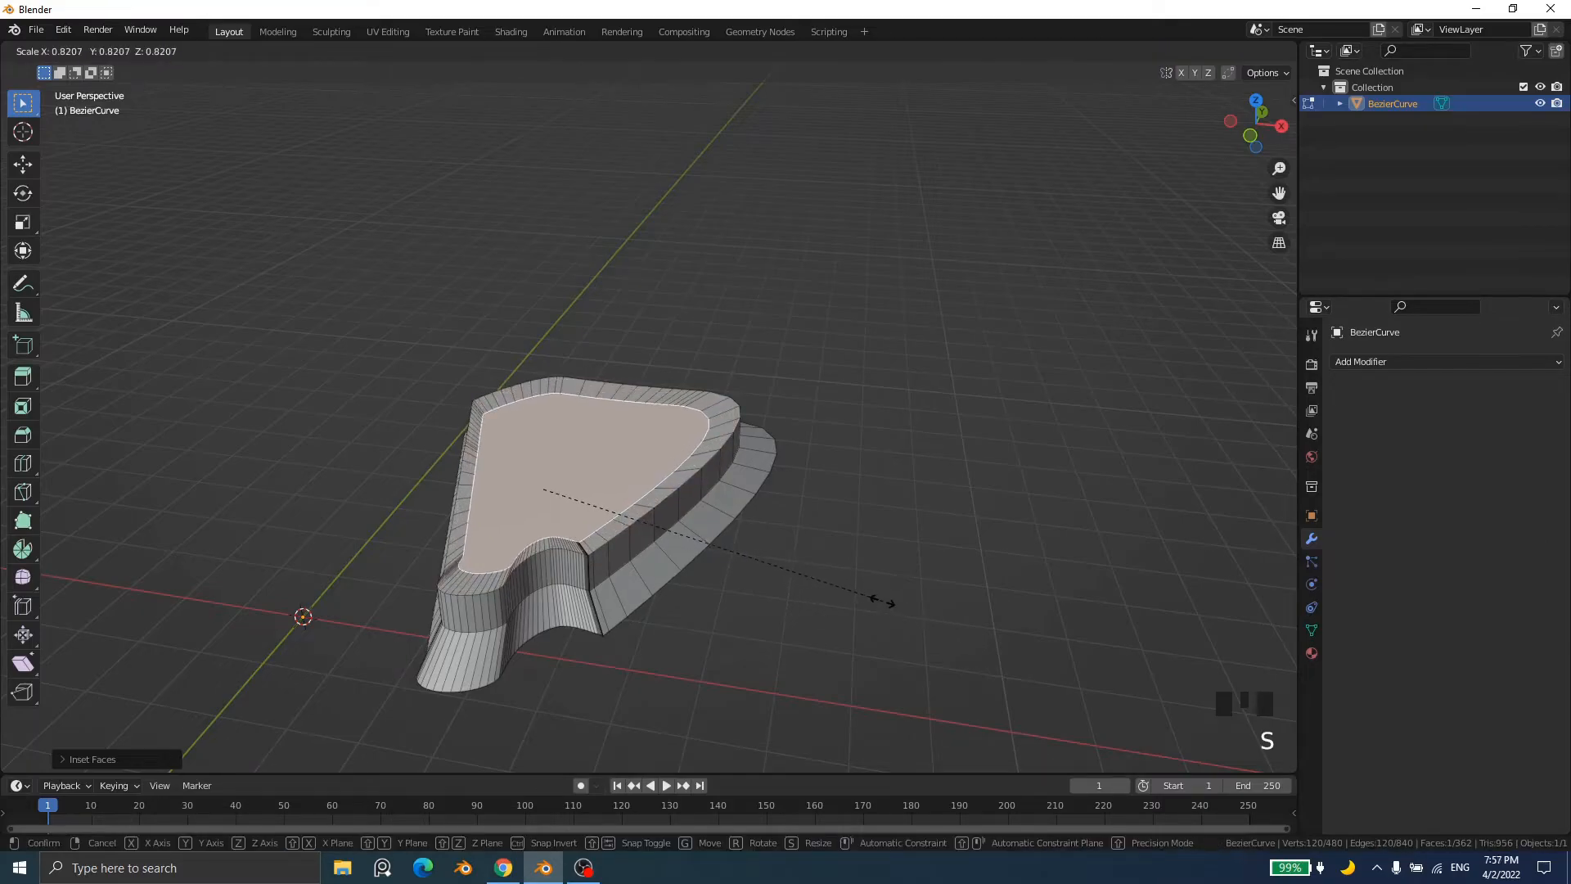
click(882, 600)
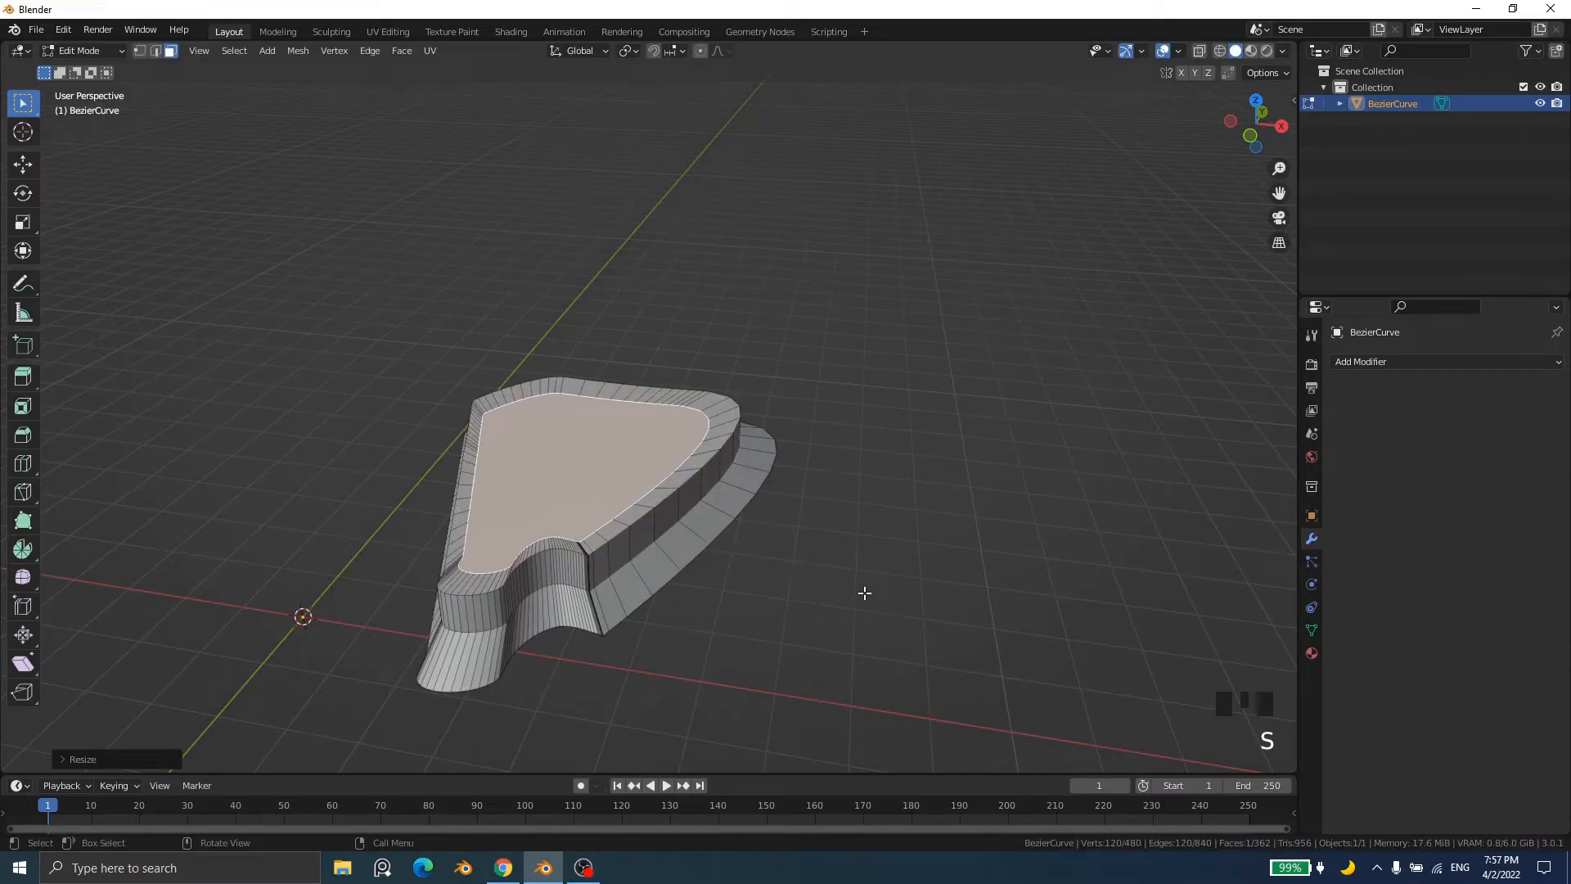
Step: Extrude the inner top face in place and scale it down to form another ring
key(e)
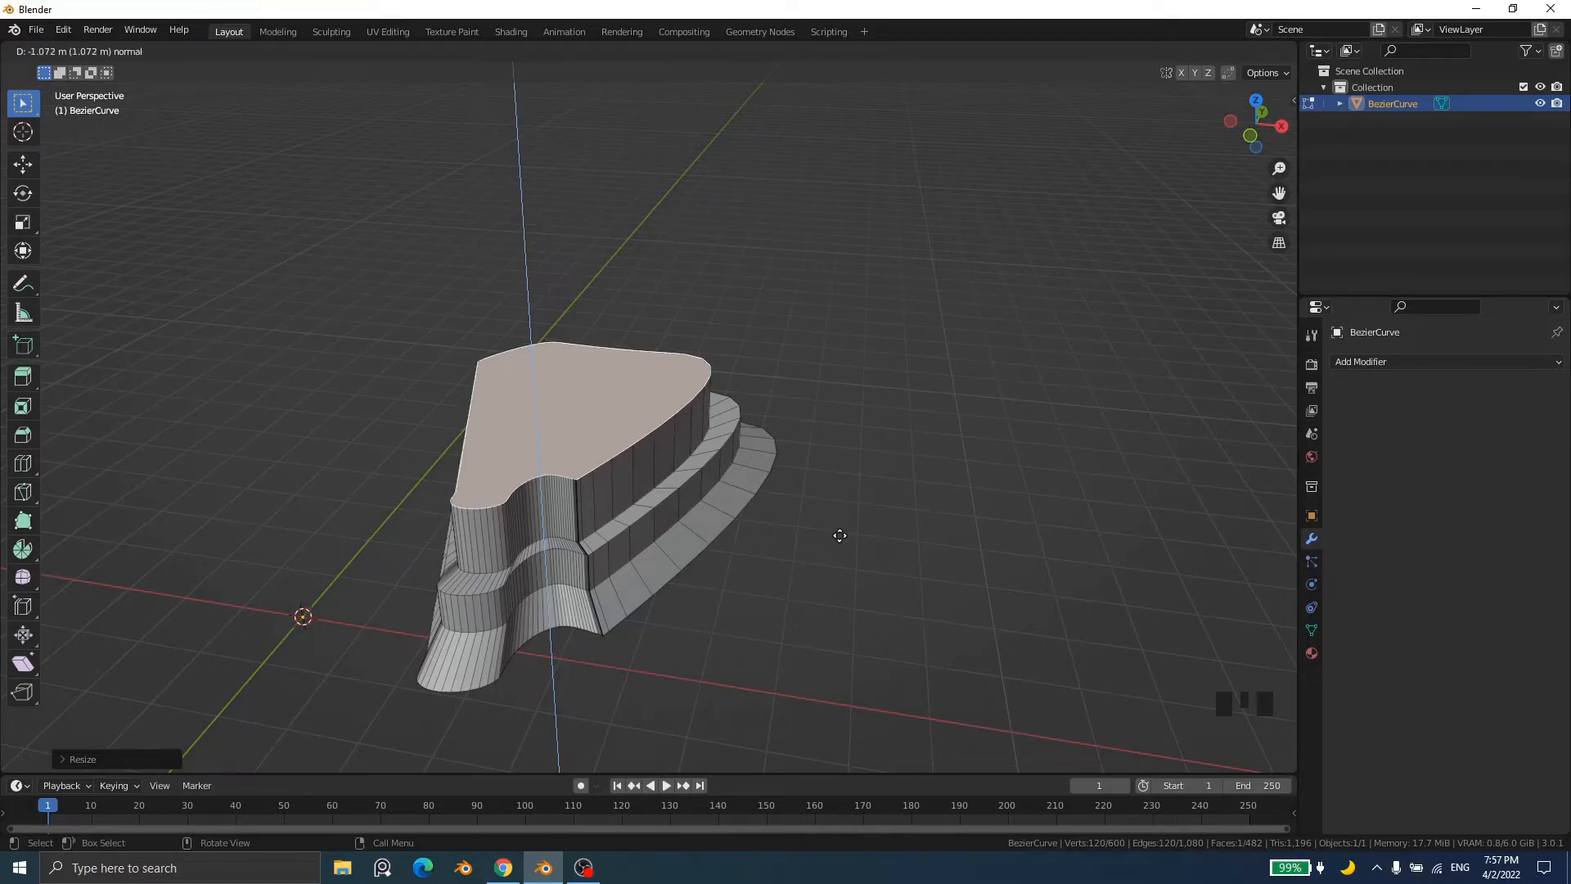
right_click(840, 535)
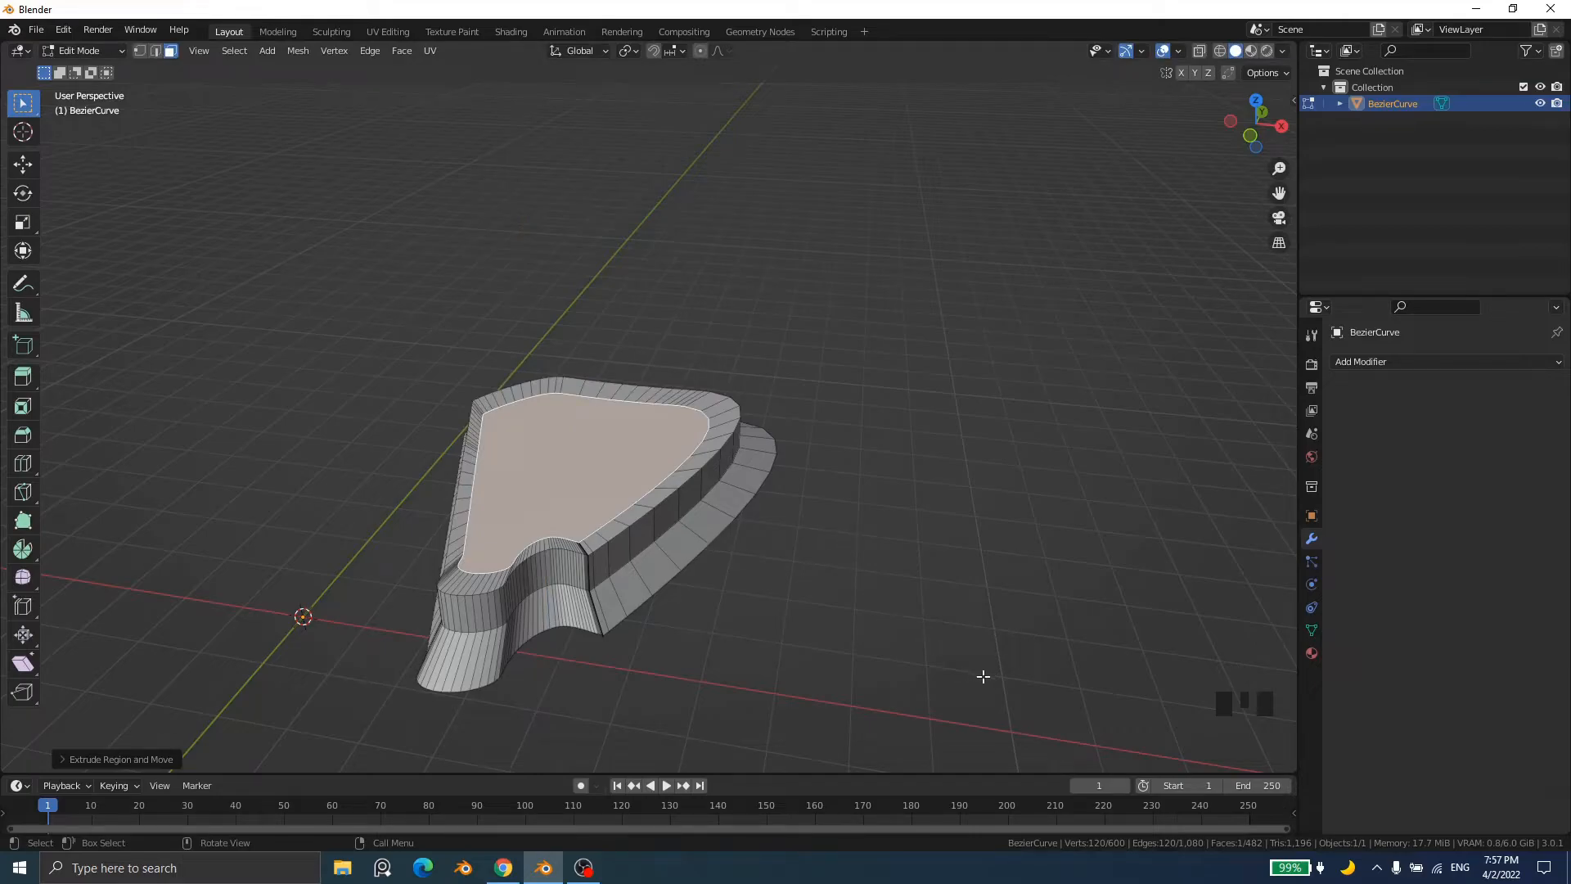
key(s)
click(908, 645)
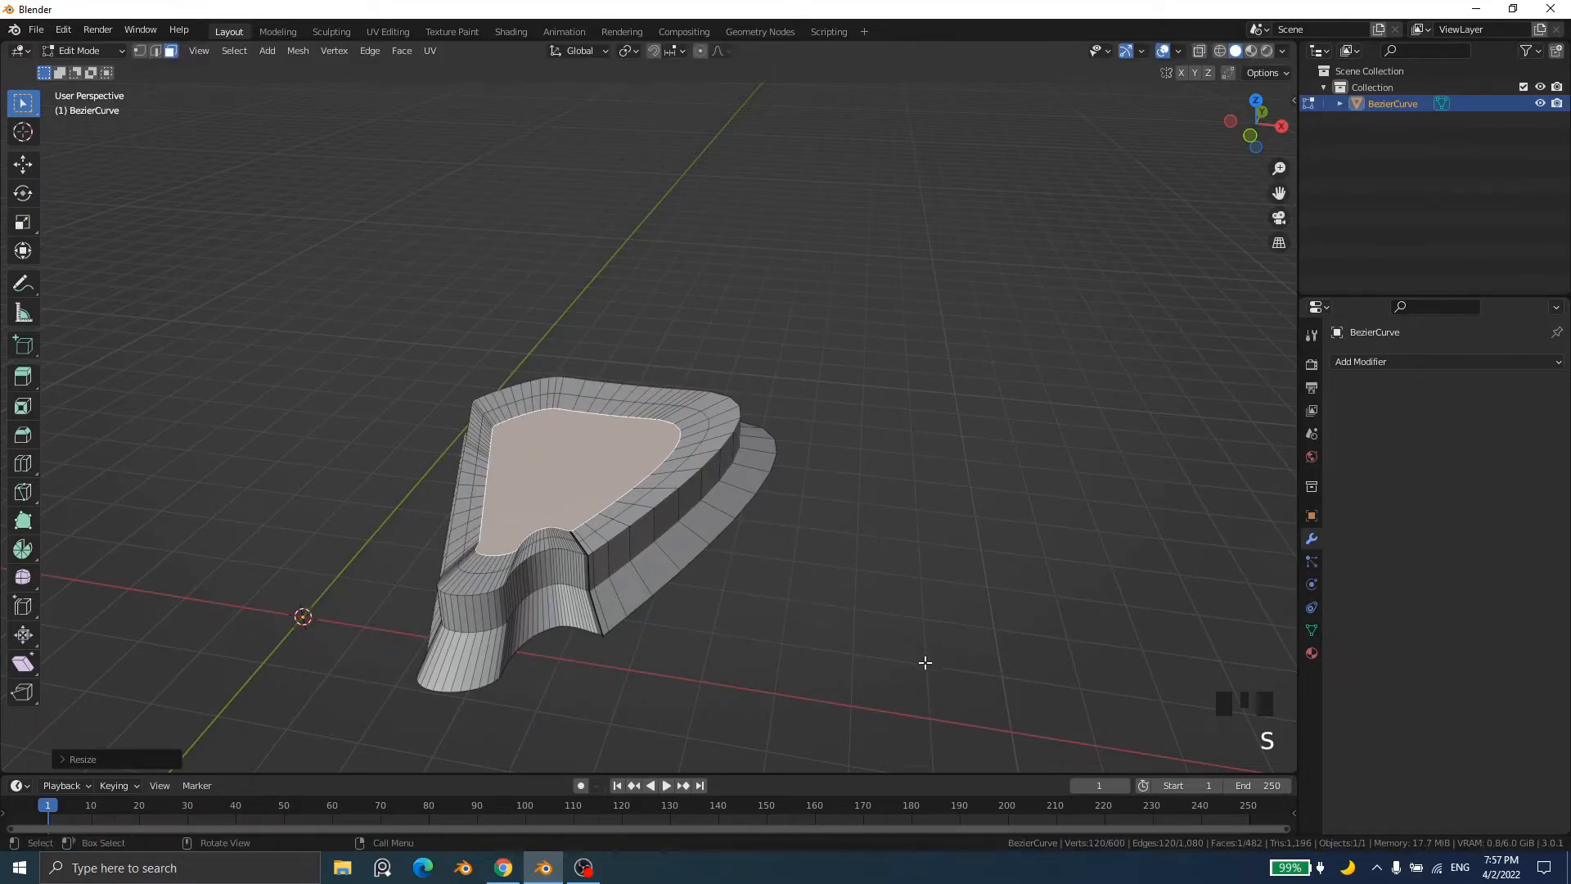
Step: Extrude the innermost top face upward as a tall third tier and return to Object Mode
key(e)
click(869, 515)
scroll(917, 617, down, 3)
middle_drag(862, 600, 733, 593)
key(Escape)
key(Tab)
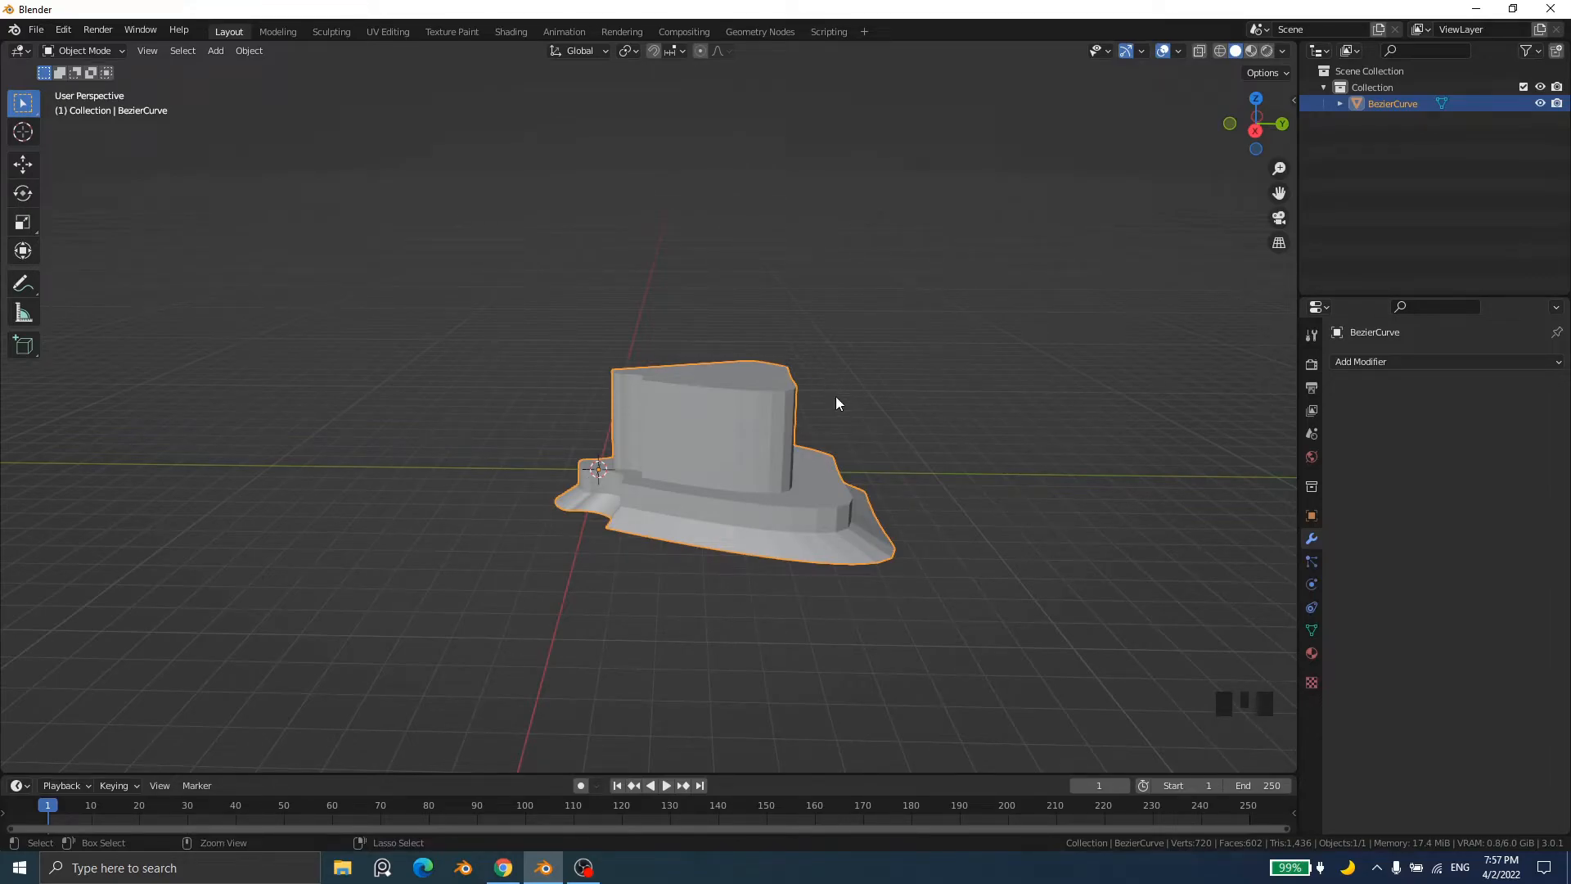
Step: Try a level 2 Subdivision modifier on the tiered mesh and remove it again
key(ctrl+2)
middle_drag(670, 515, 826, 532)
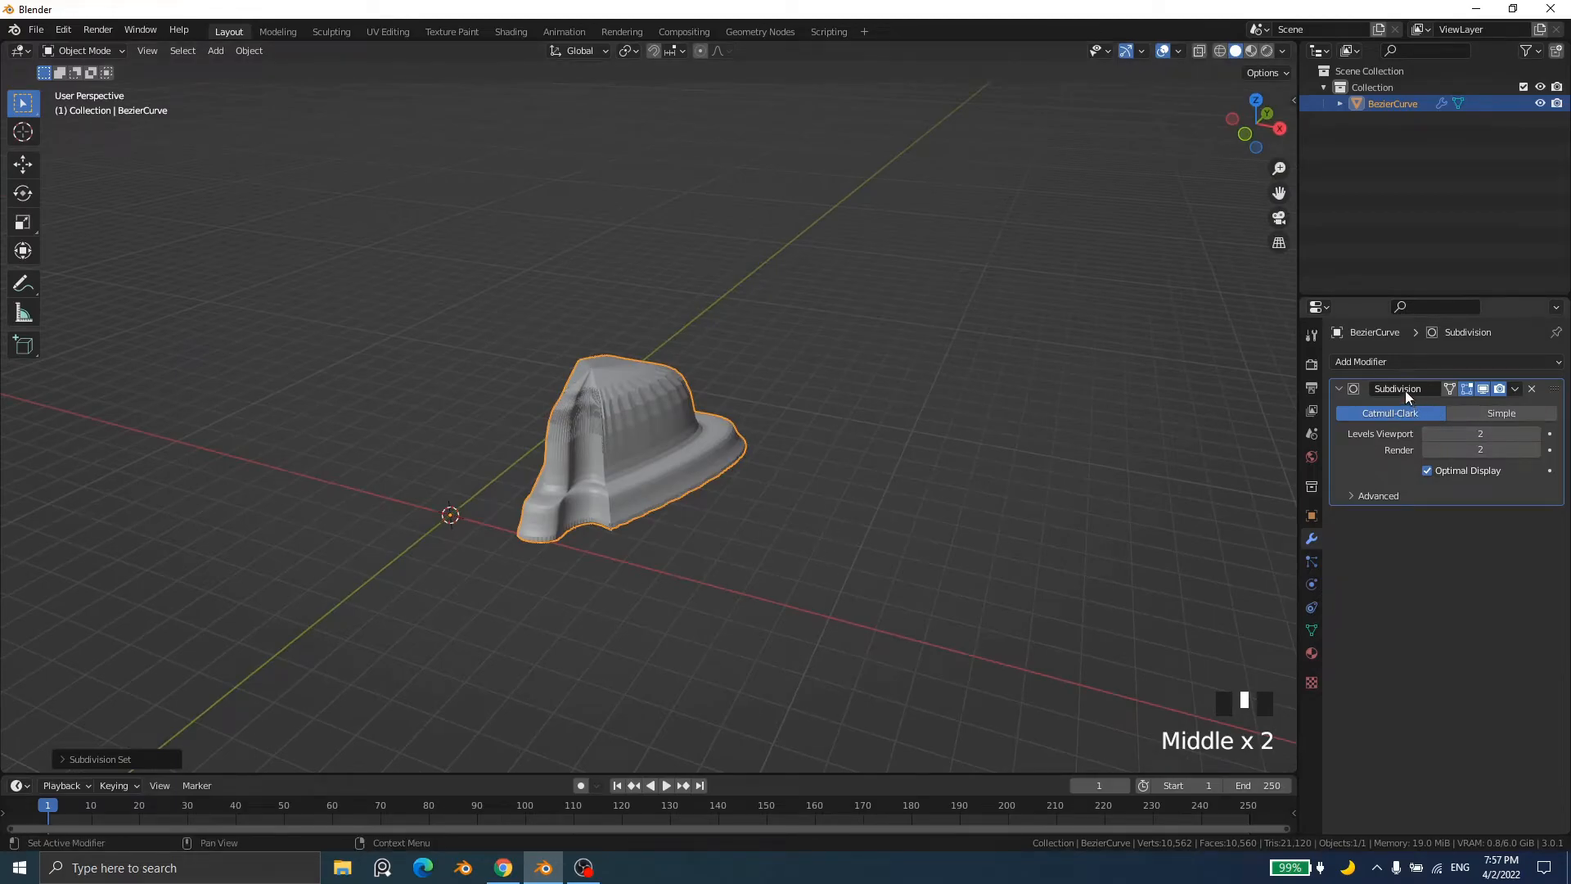
click(1426, 433)
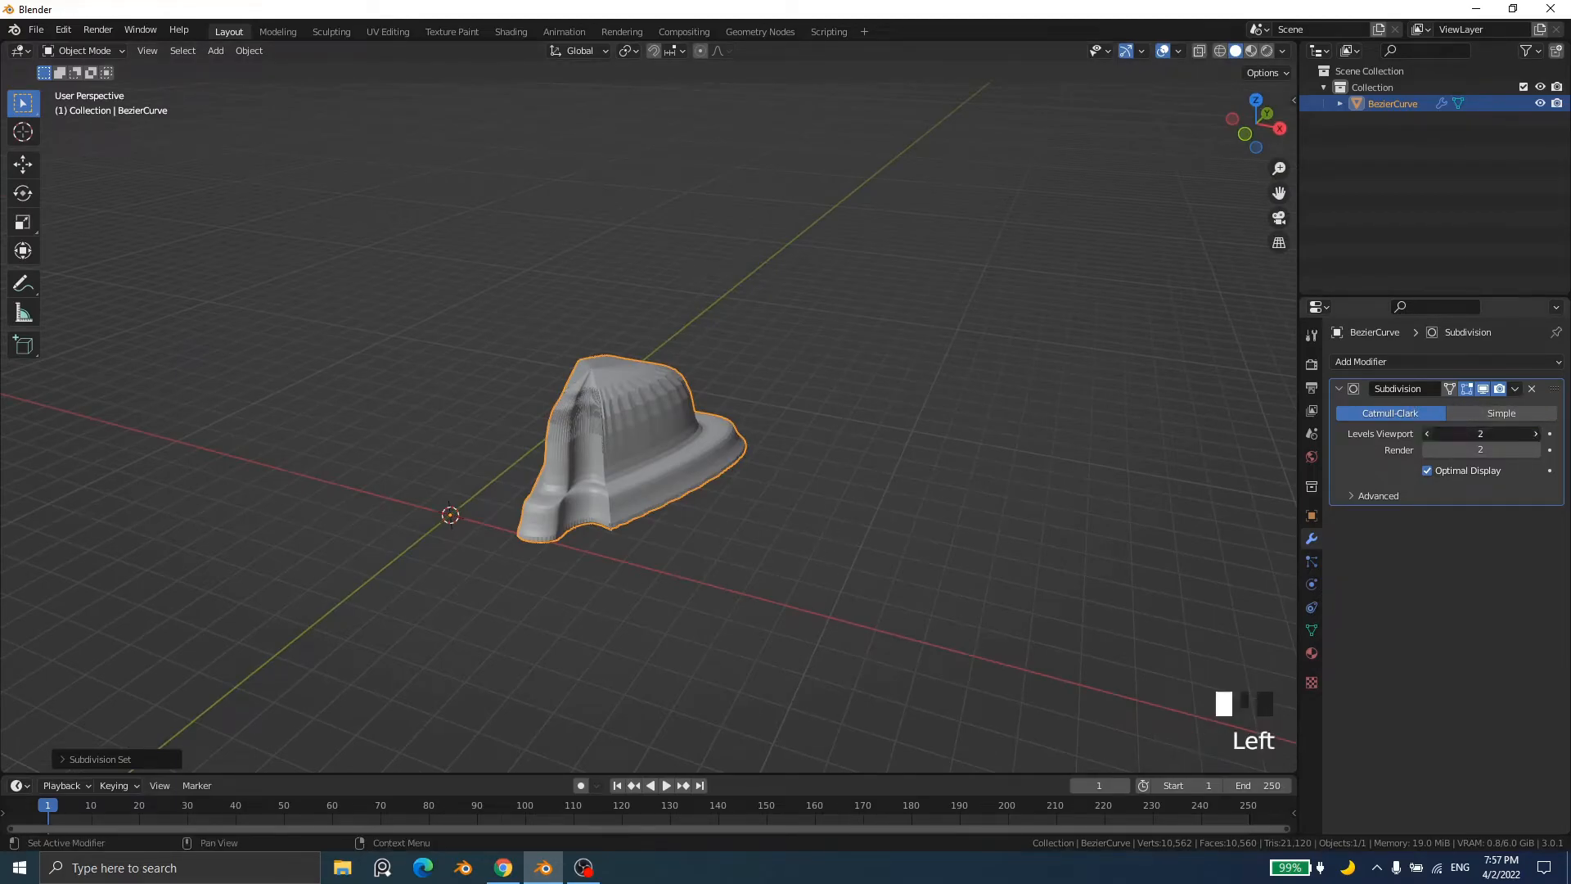
click(1531, 389)
middle_drag(901, 475, 683, 507)
scroll(628, 449, down, 3)
middle_drag(629, 449, 582, 460)
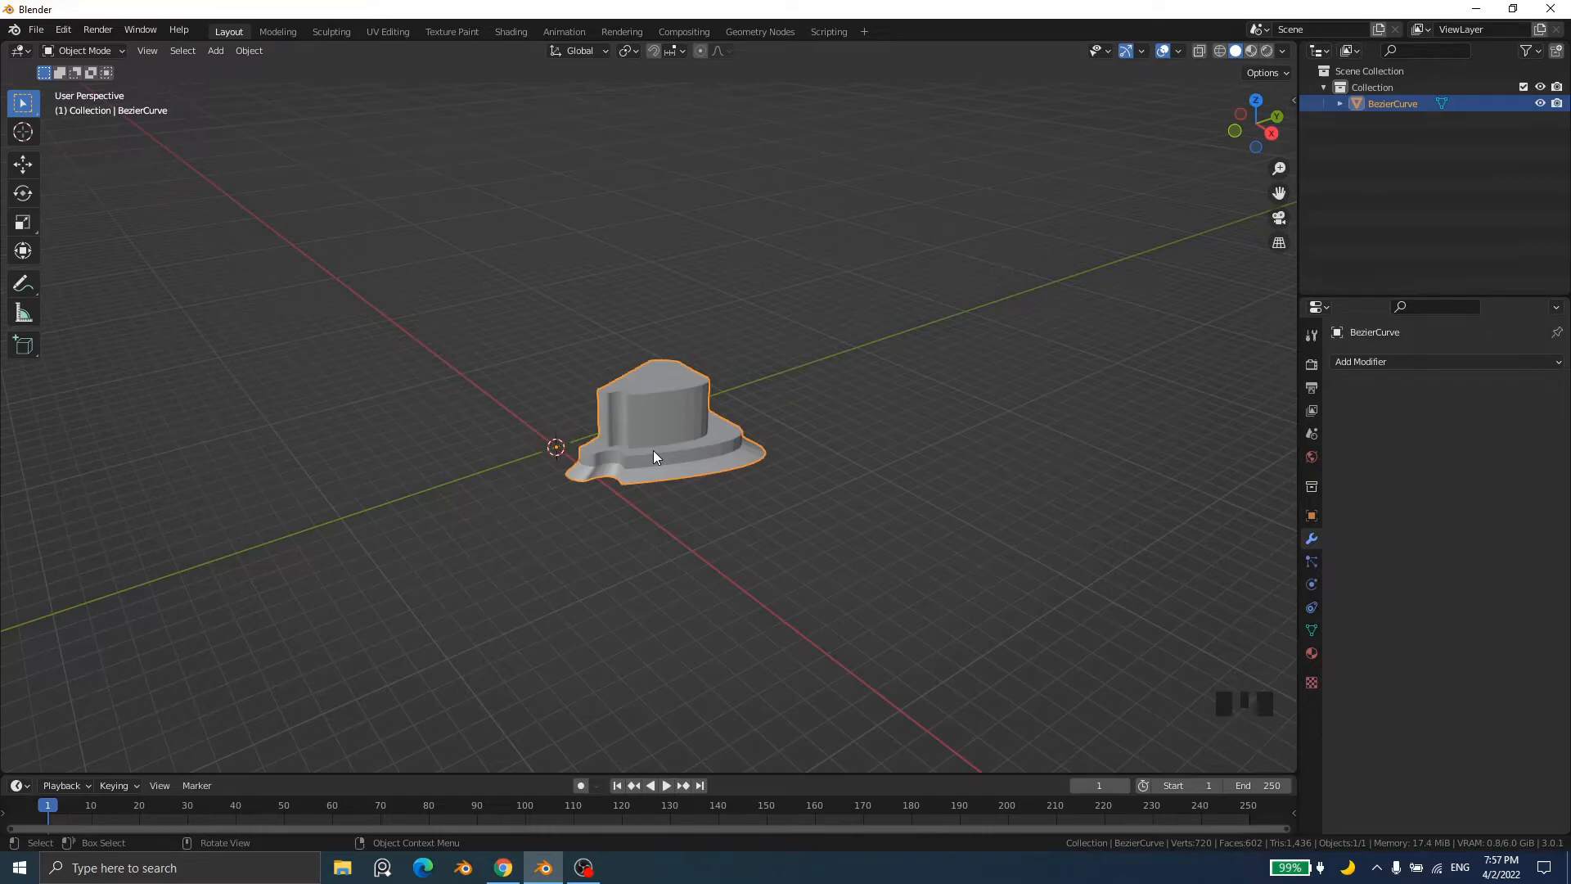
Step: Delete the tiered mesh and add a new Bezier curve at the origin
key(Delete)
key(shift+a)
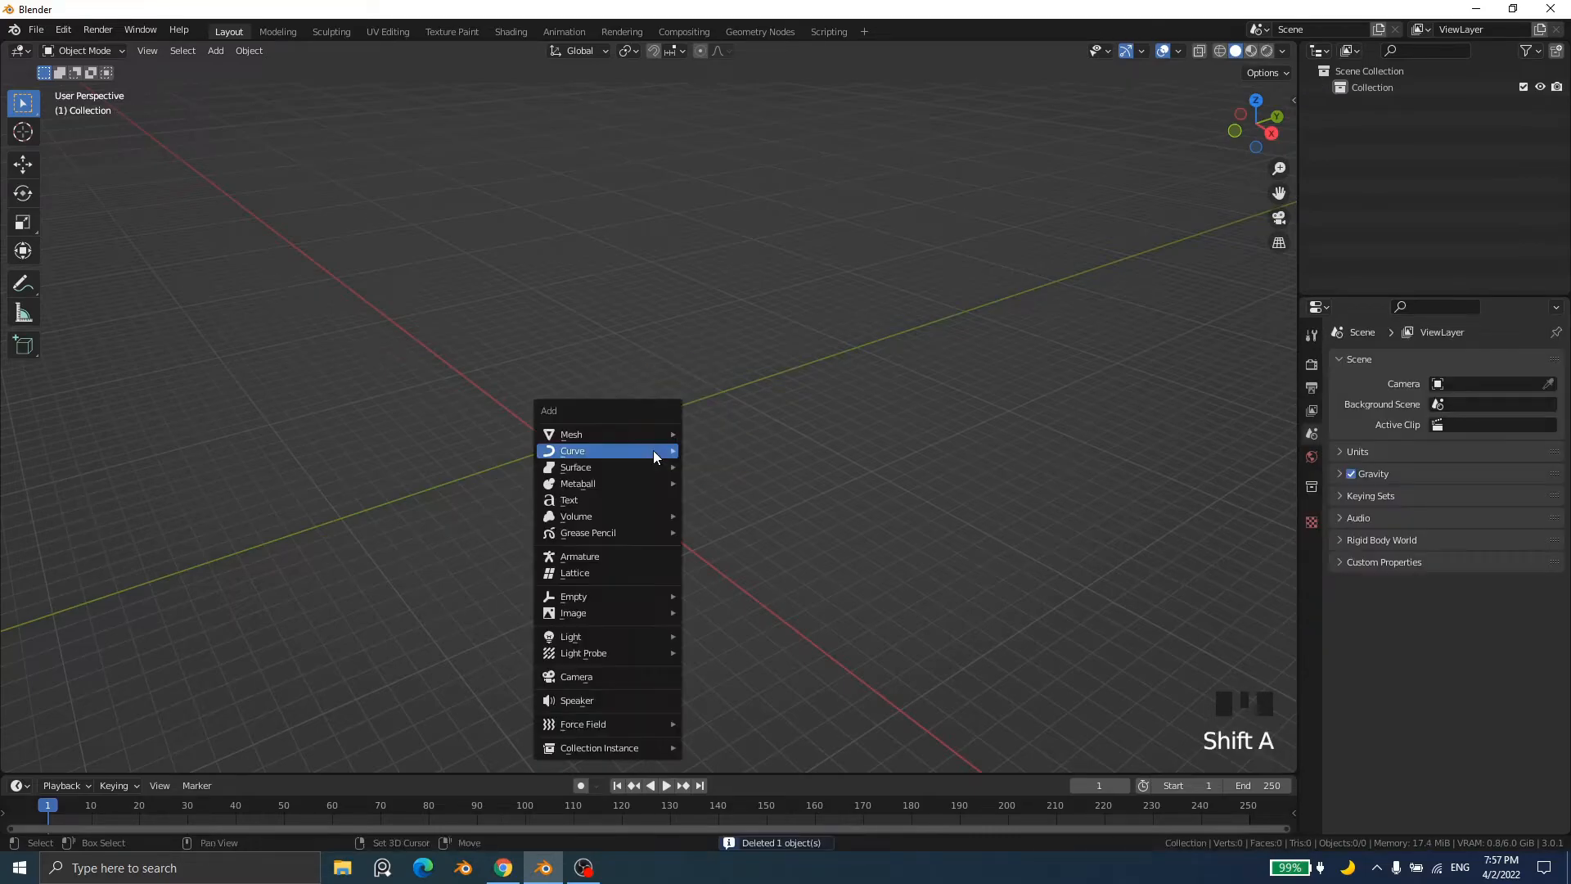
click(697, 450)
scroll(534, 460, up, 4)
middle_drag(533, 460, 626, 560)
scroll(672, 468, up, 2)
Step: In Edit Mode, extend the curve from its negative X end point with five control points in a wide arc using Extrude to Cursor
key(Tab)
scroll(619, 452, up, 2)
click(570, 480)
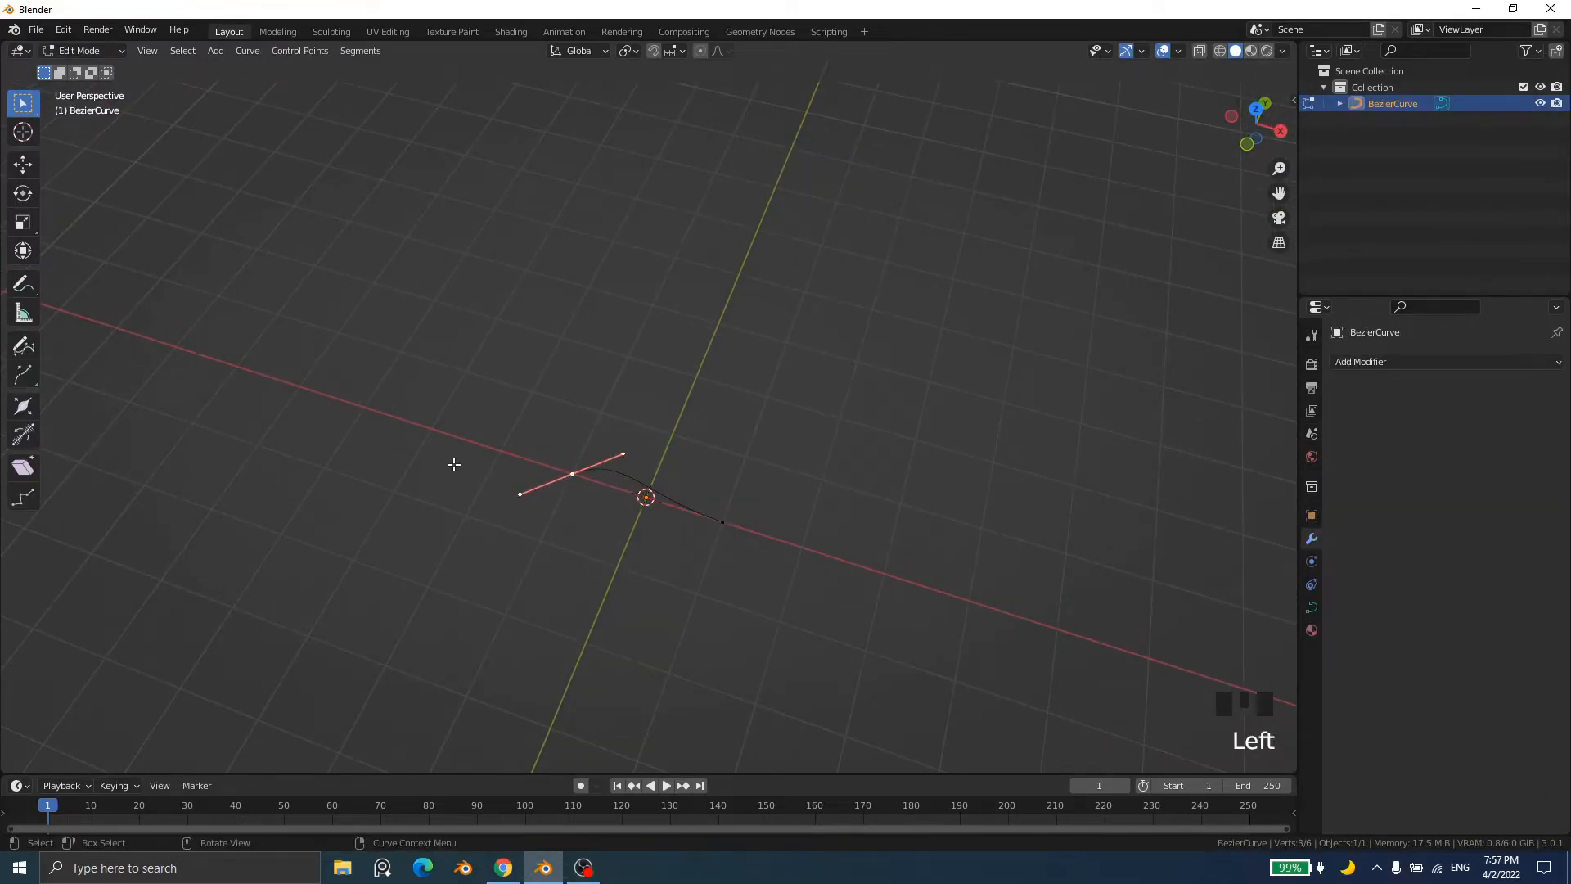
click(23, 373)
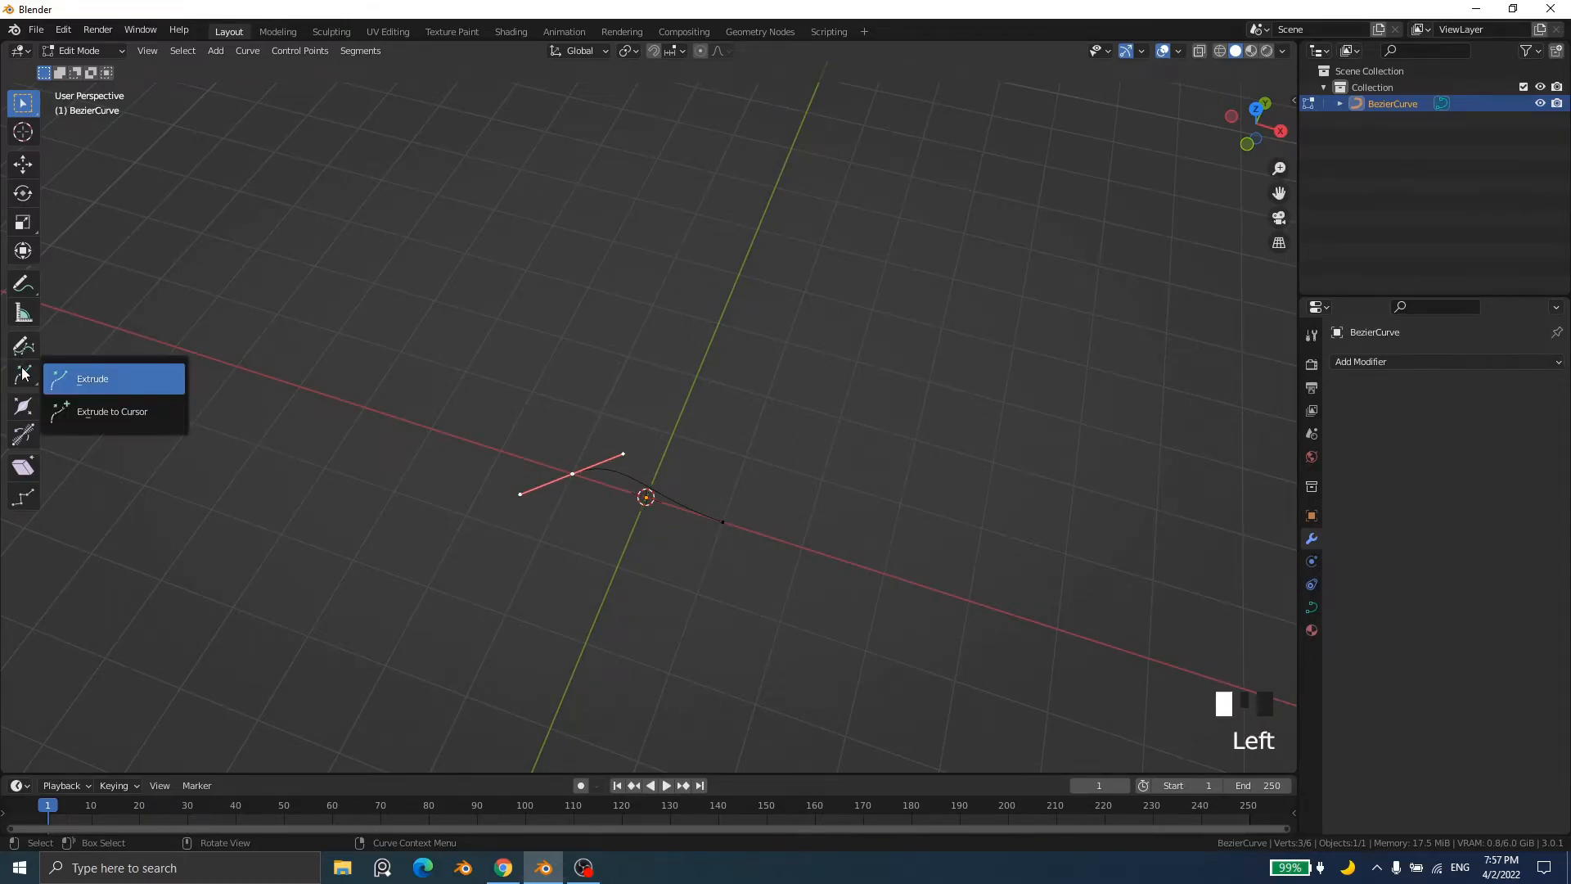
click(119, 412)
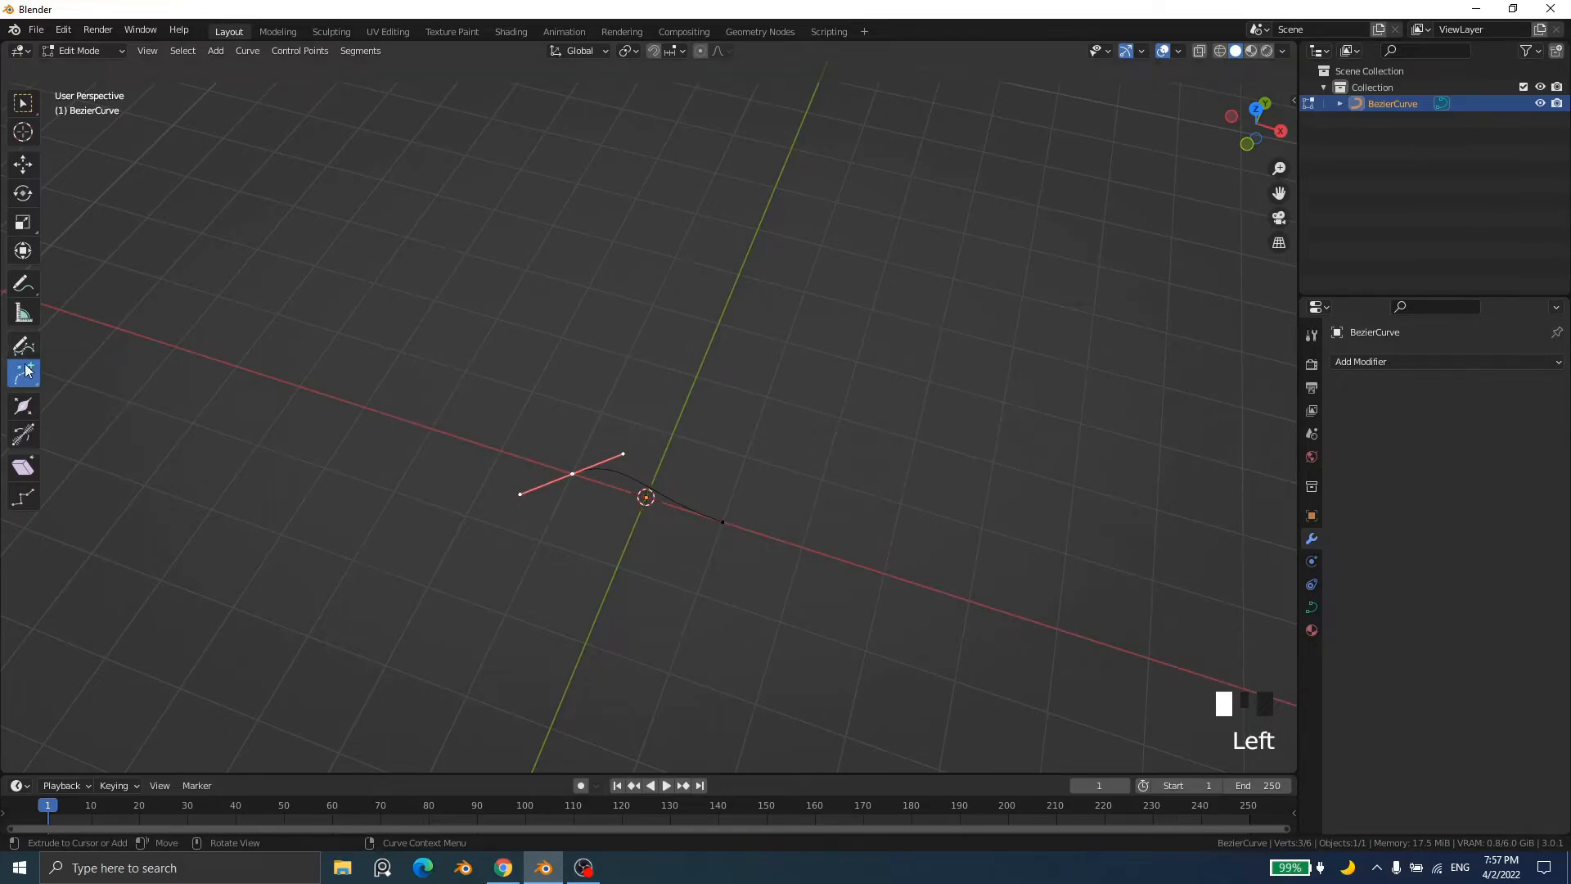
click(183, 317)
click(397, 227)
click(730, 164)
click(987, 268)
click(1008, 405)
middle_drag(915, 532, 810, 488)
Step: With the selection tool active, extrude two more control points to the cursor, curving the open end around in front of the origin
mouse_move(39, 380)
mouse_down()
mouse_move(98, 410)
mouse_move(98, 375)
mouse_up()
scroll(139, 378, down, 2)
click(25, 109)
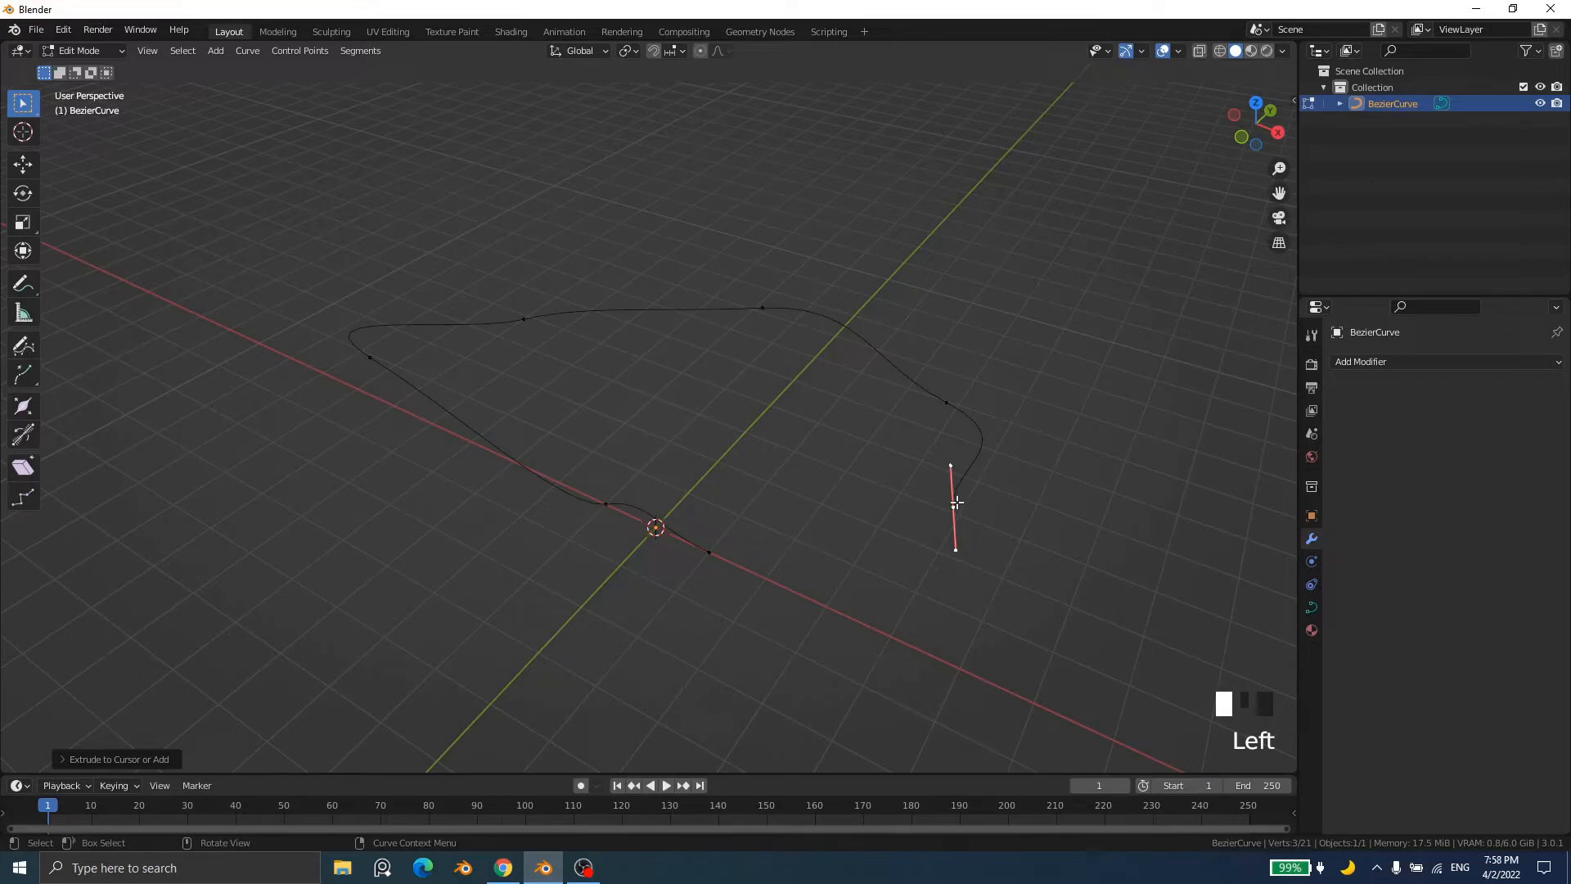
scroll(956, 501, down, 3)
ctrl+right_click(709, 587)
ctrl+right_click(521, 591)
ctrl+right_click(235, 455)
ctrl+right_click(319, 592)
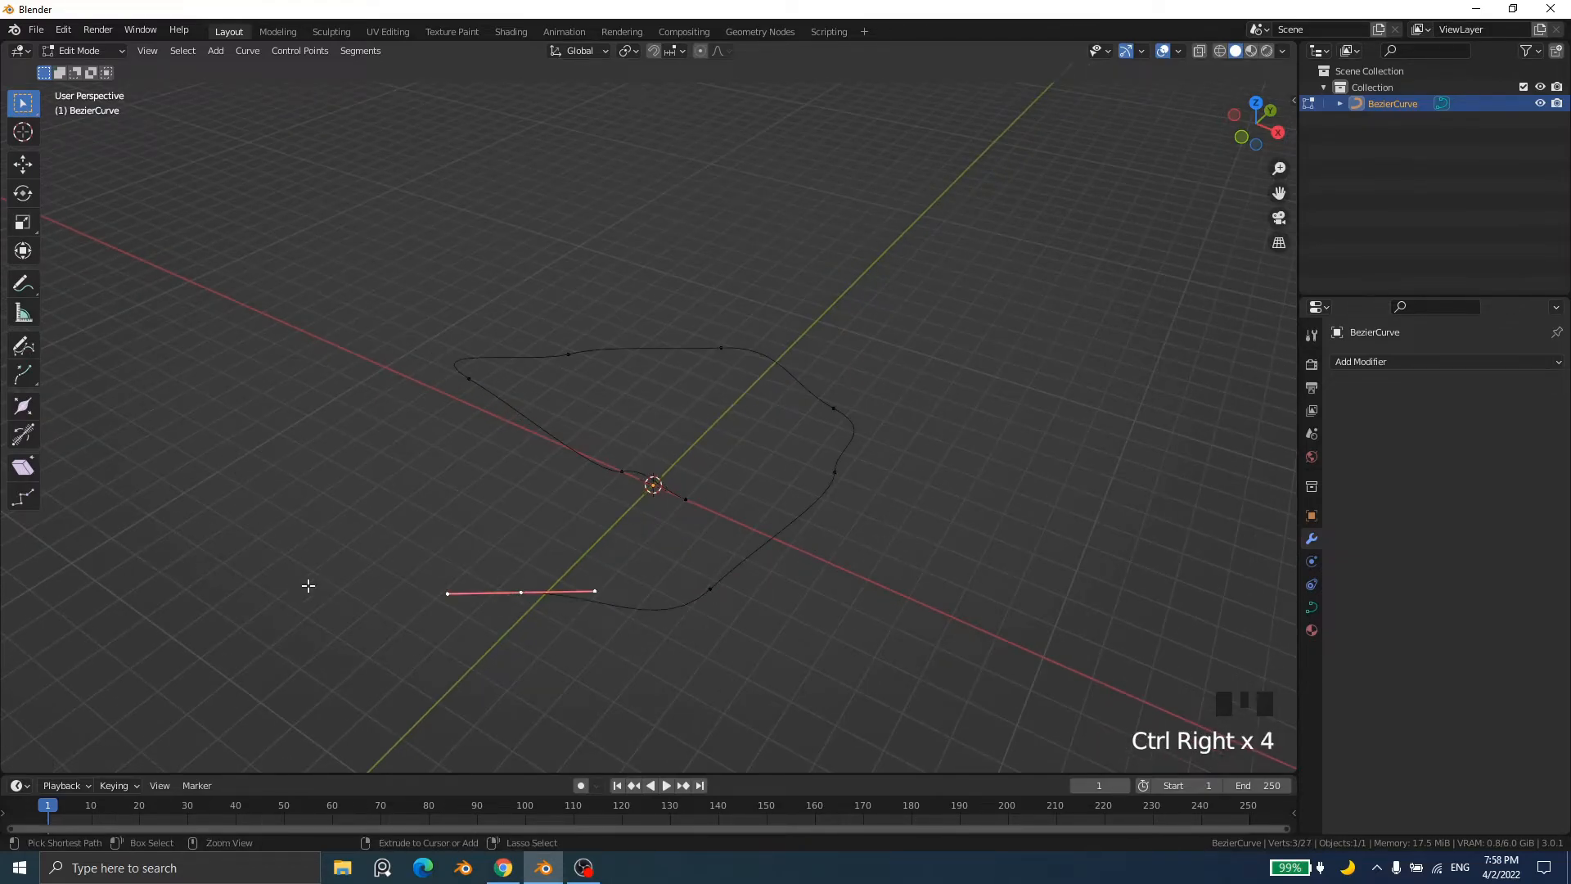
Step: Extrude three further control points to the cursor, bending the curve back across the negative X axis
scroll(327, 599, down, 3)
ctrl+right_click(373, 525)
ctrl+right_click(414, 424)
ctrl+right_click(380, 358)
ctrl+right_click(354, 295)
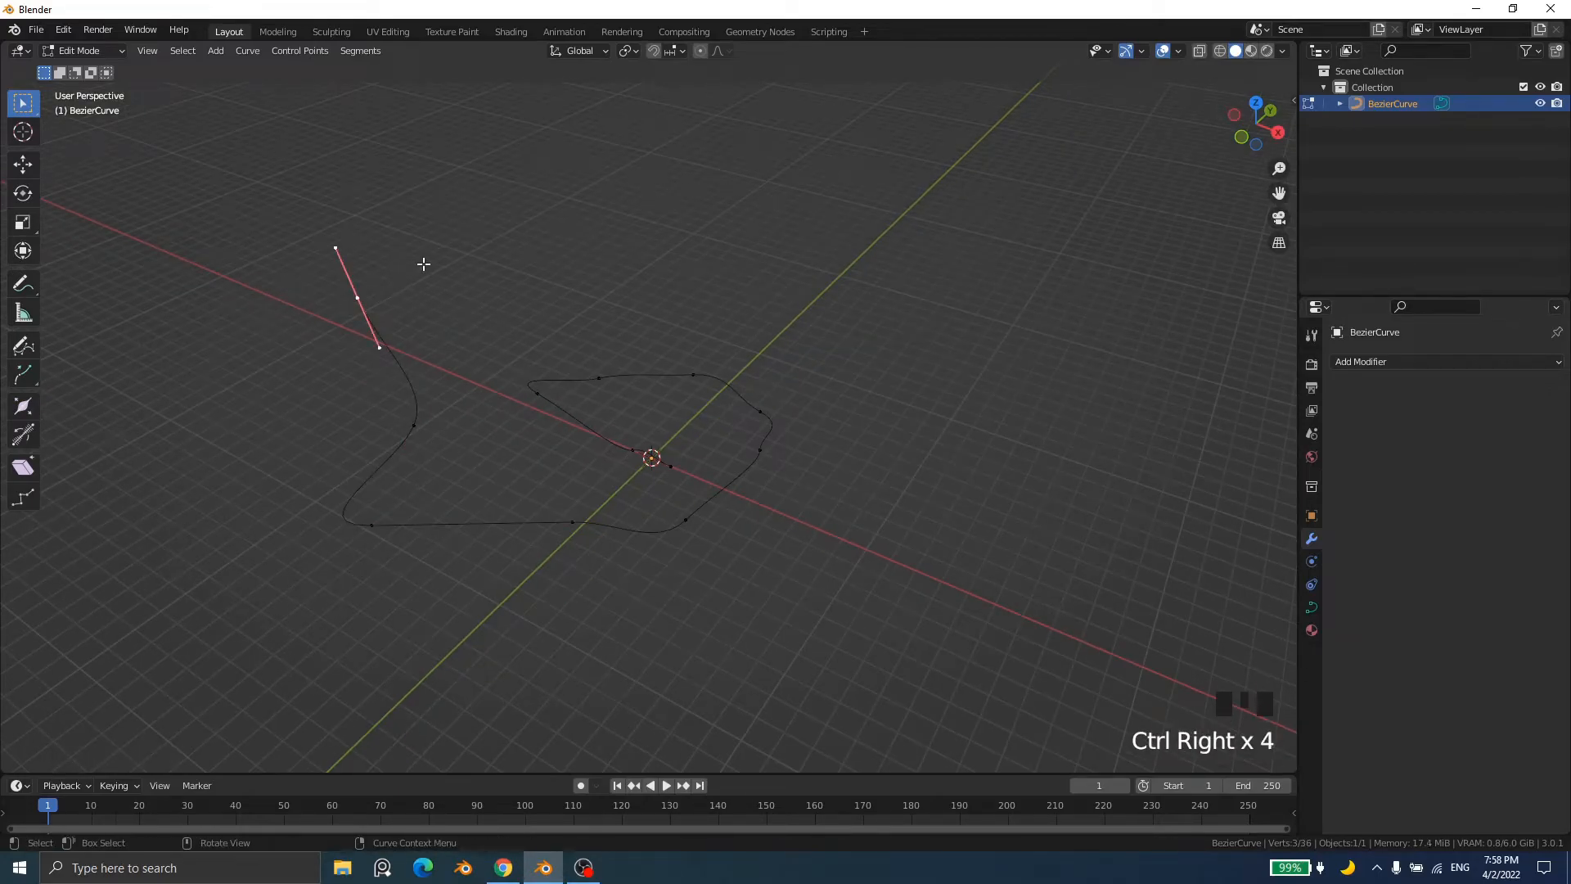
Step: Try closing the curve with a segment between its two open end points, and undo the closure
shift+click(669, 468)
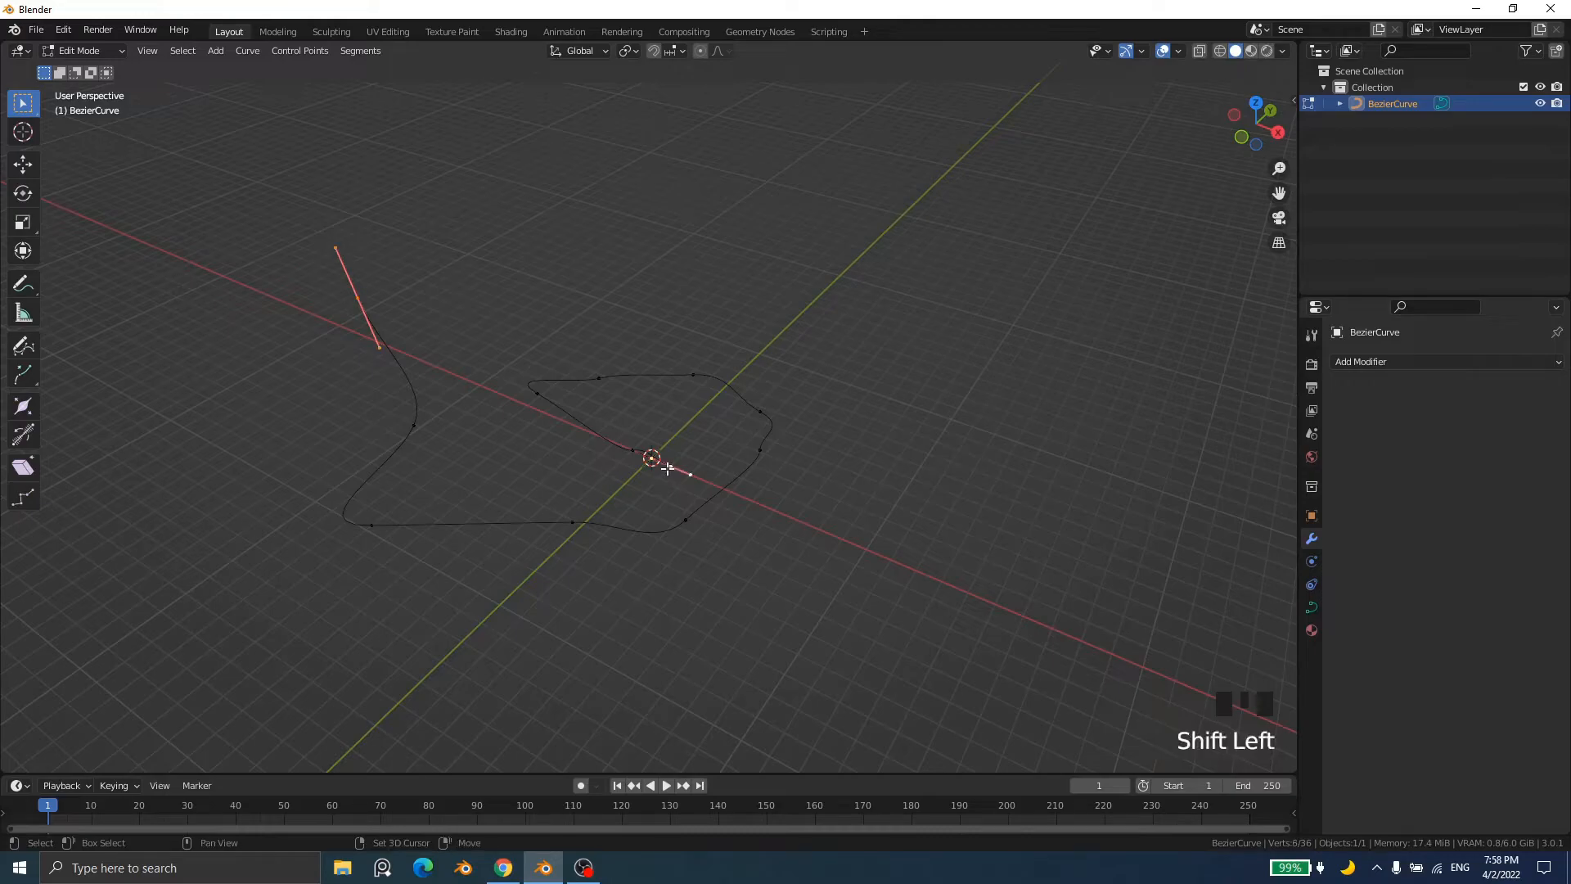
key(f)
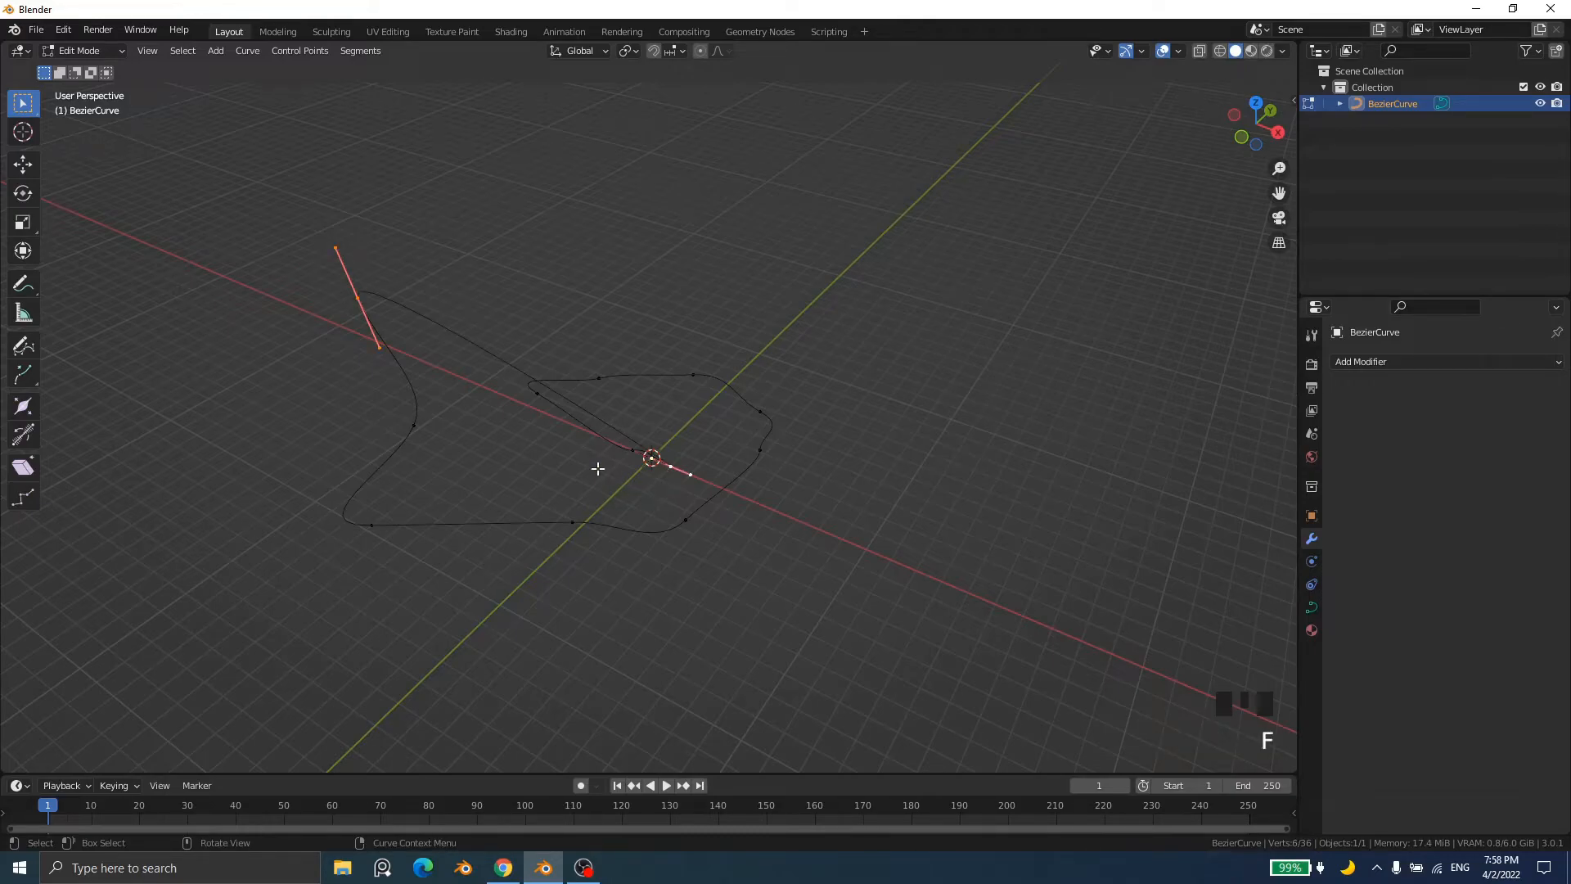
key(Tab)
click(243, 54)
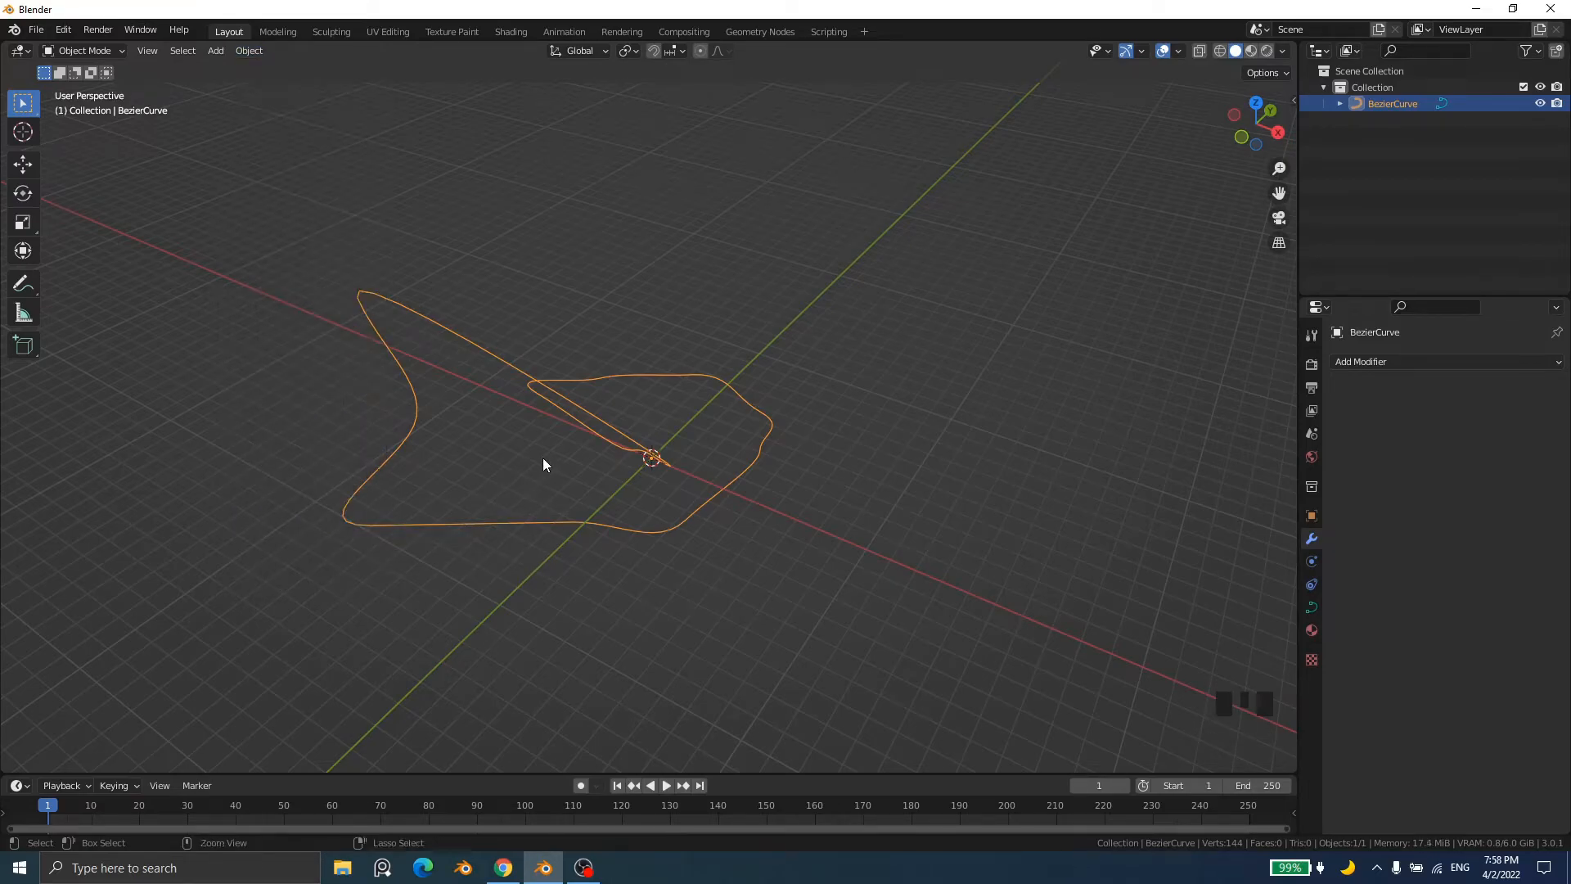
key(ctrl+z)
key(ctrl+z)
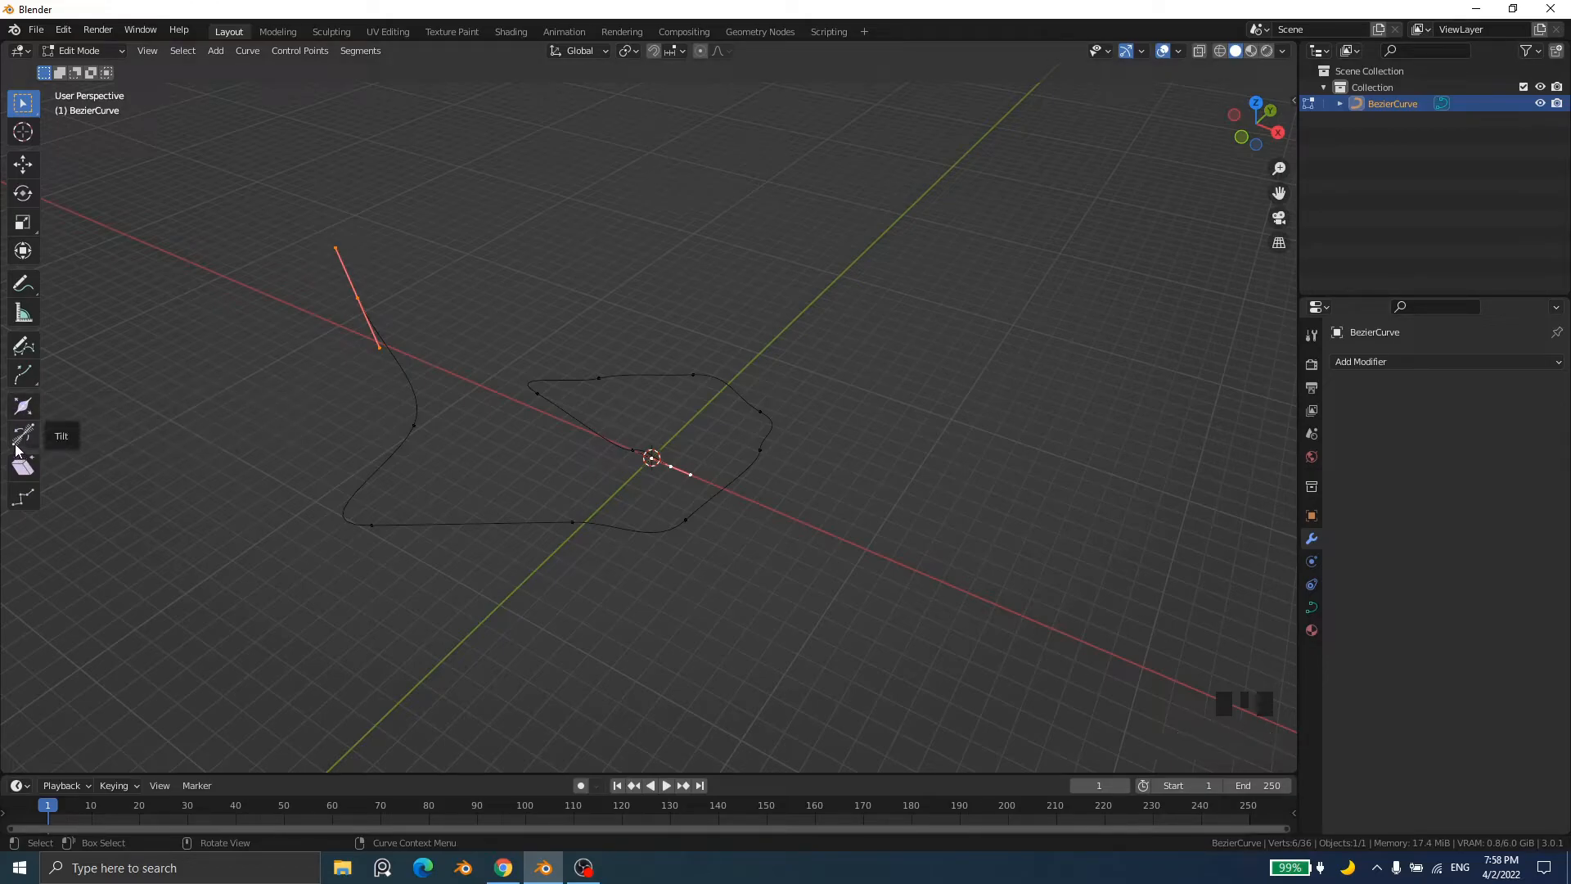
Step: Apply the Randomize tool to the two selected end points and also to the far end point alone
click(33, 500)
drag(463, 321, 690, 482)
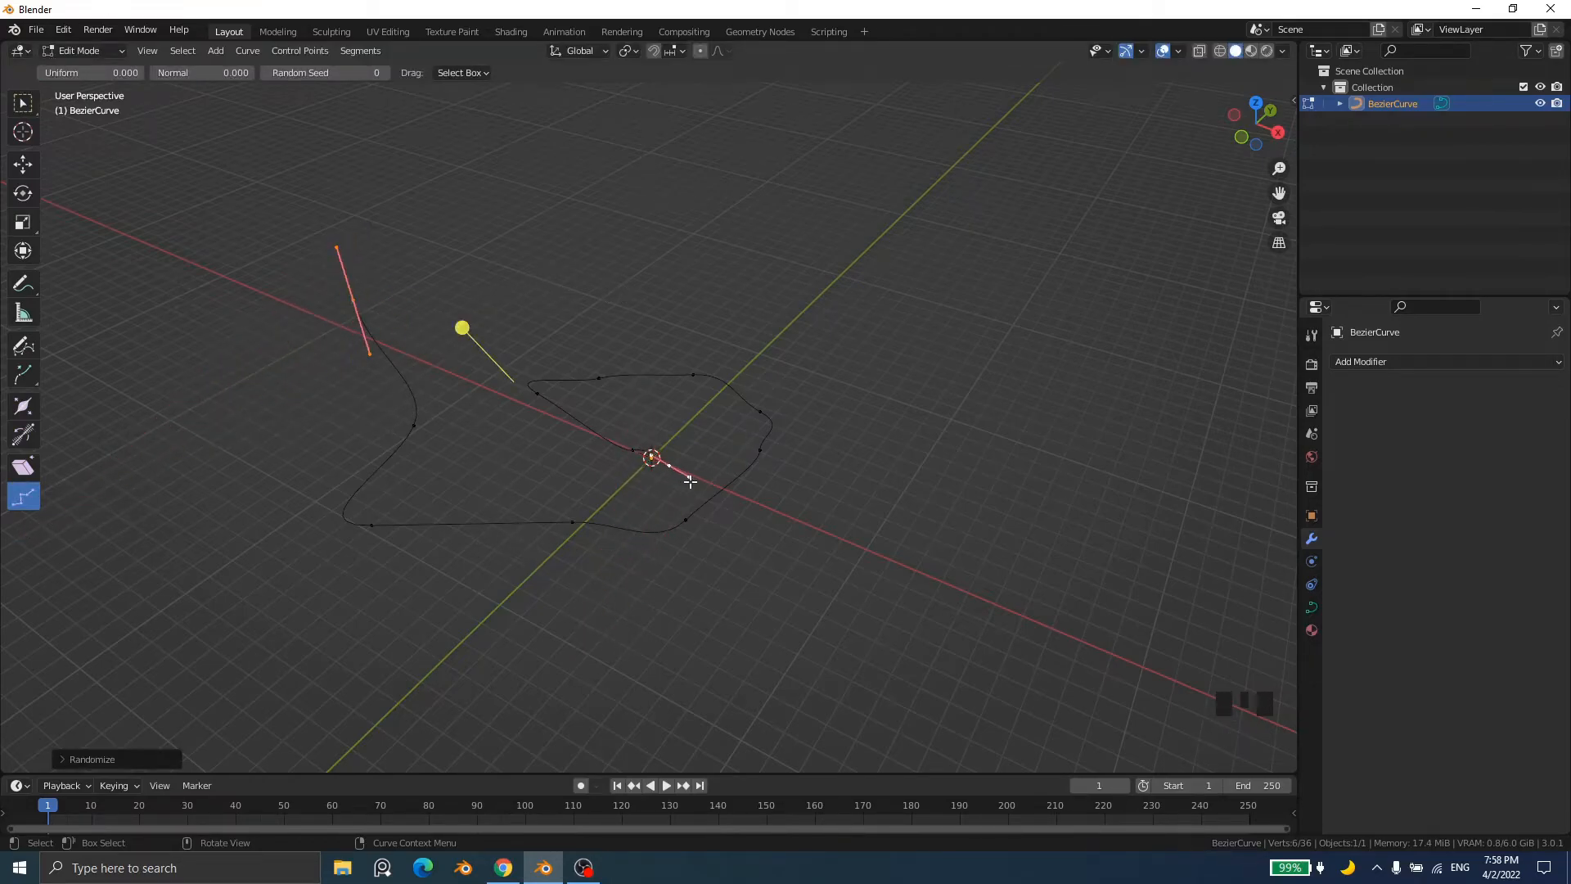
click(483, 396)
click(355, 302)
drag(330, 225, 463, 238)
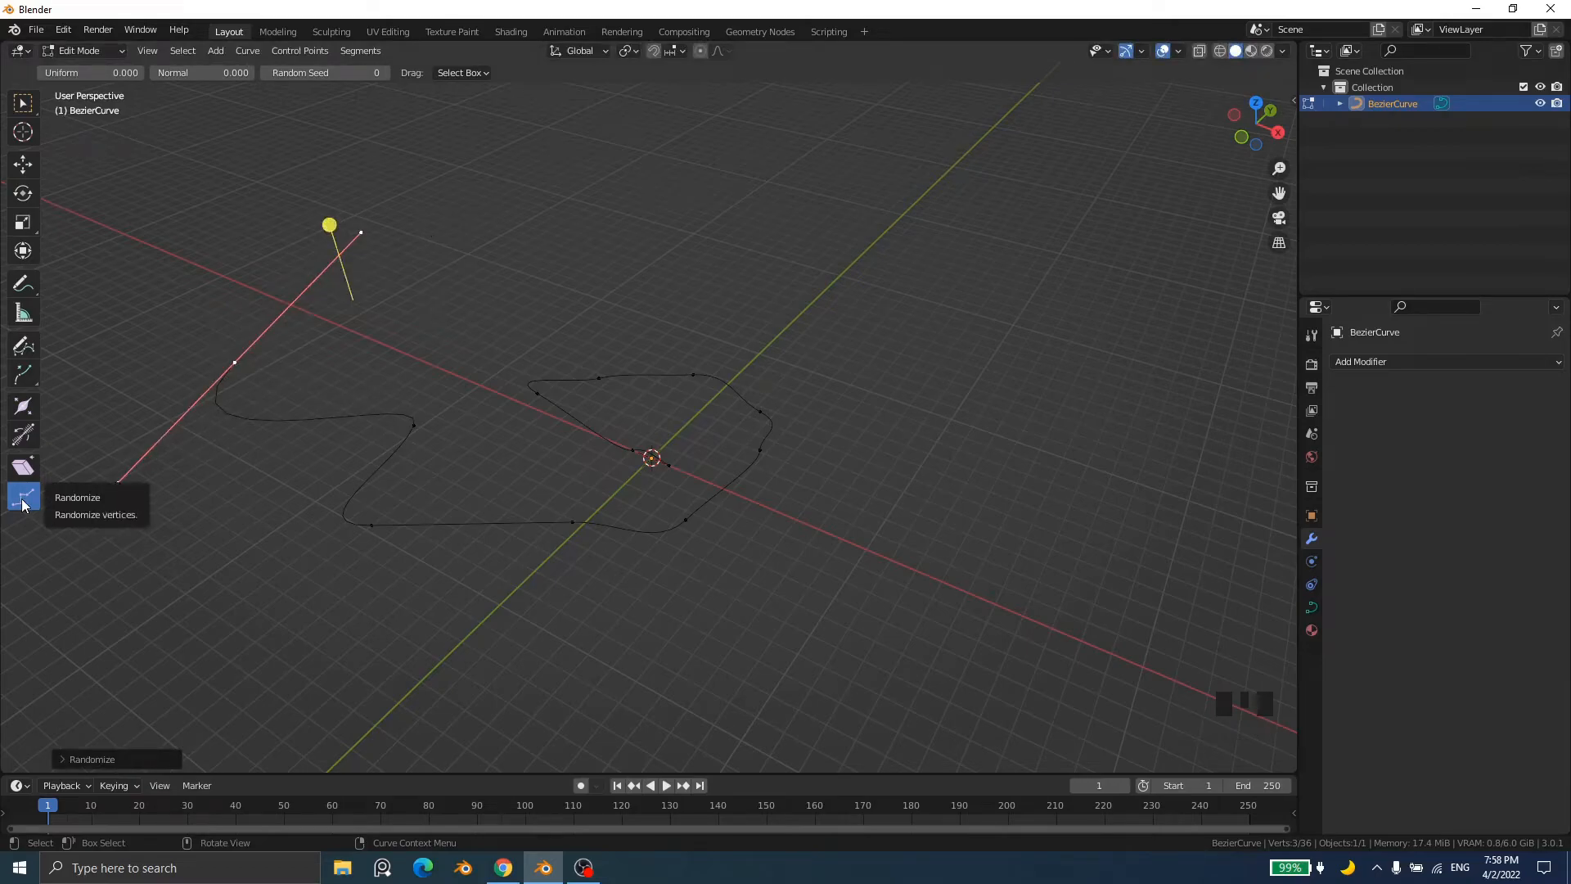
Step: Randomize the selected end point of the curve once more, return to Object Mode and delete the whole curve
drag(330, 225, 488, 389)
key(Tab)
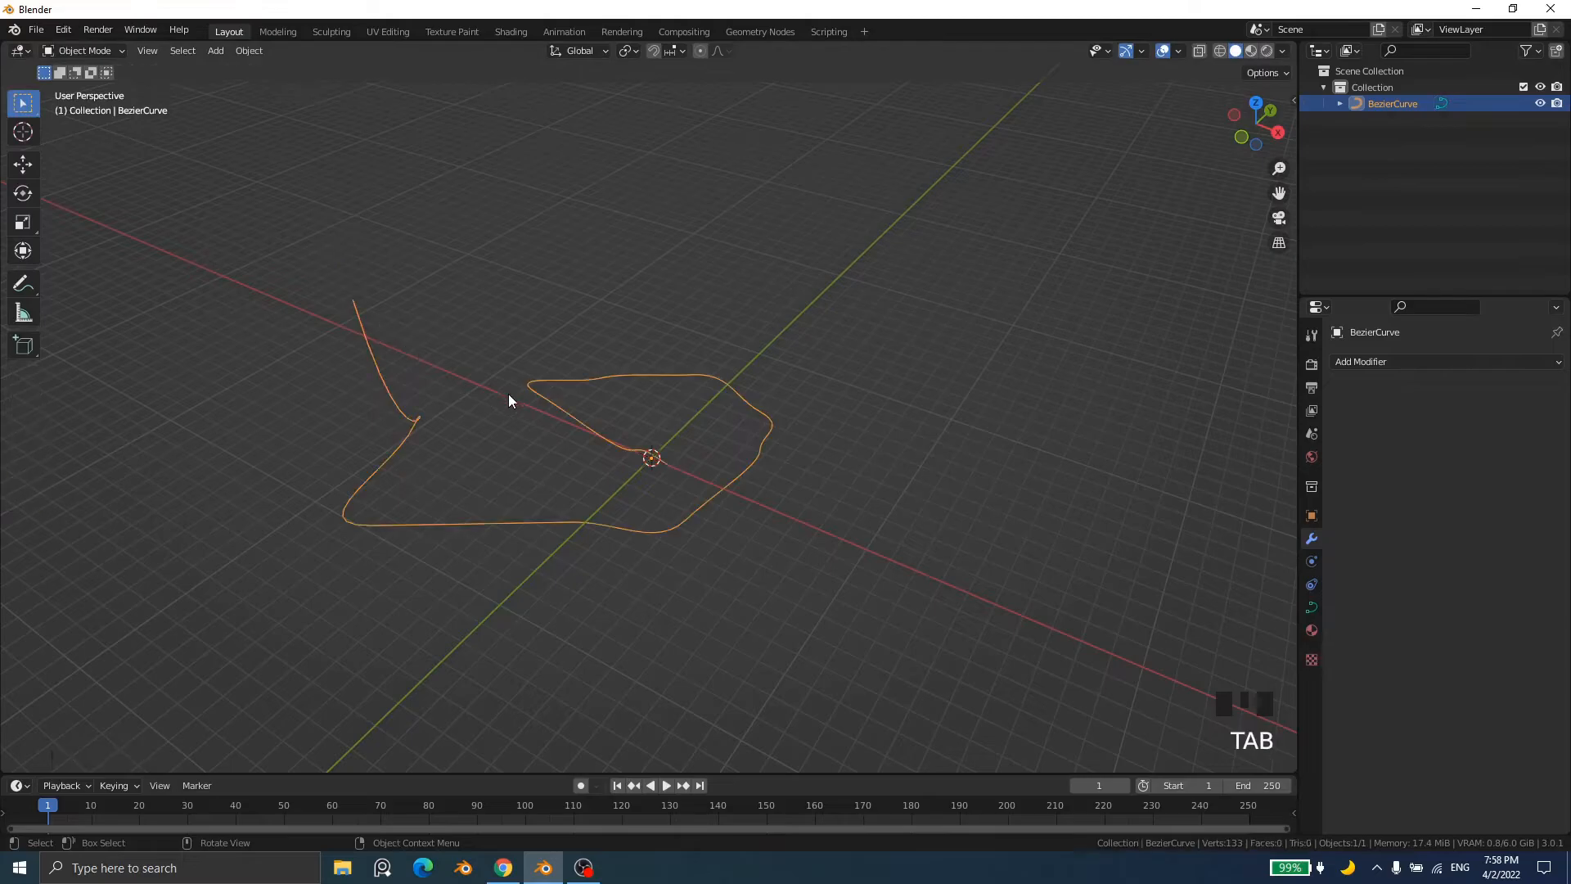
key(Delete)
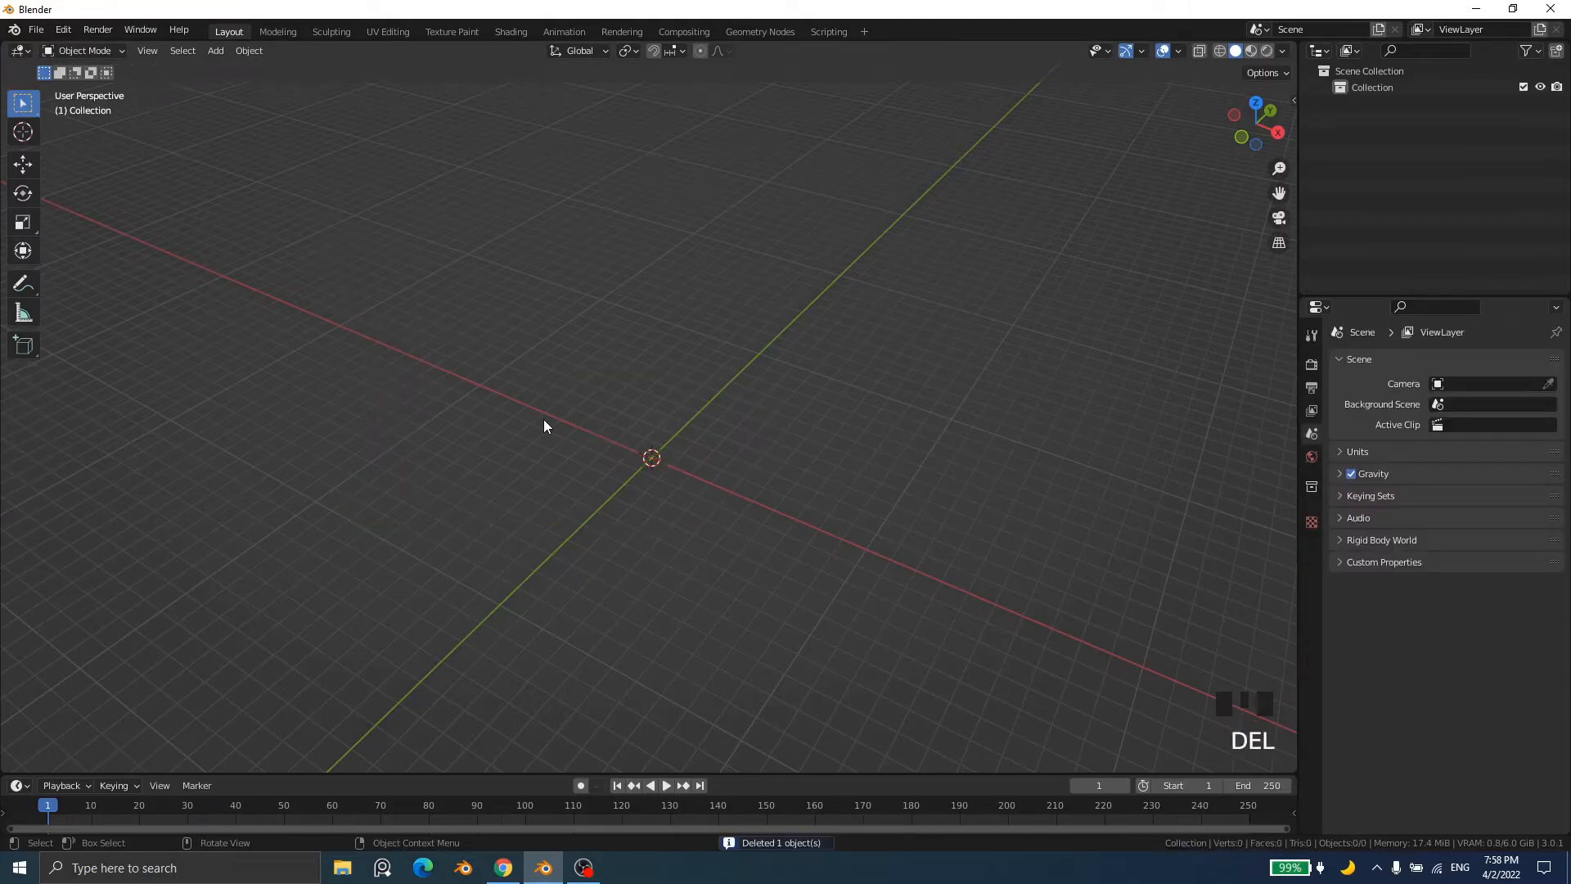
Step: Add a mesh circle at the origin and enter Edit Mode on it
key(shift+a)
mouse_move(543, 419)
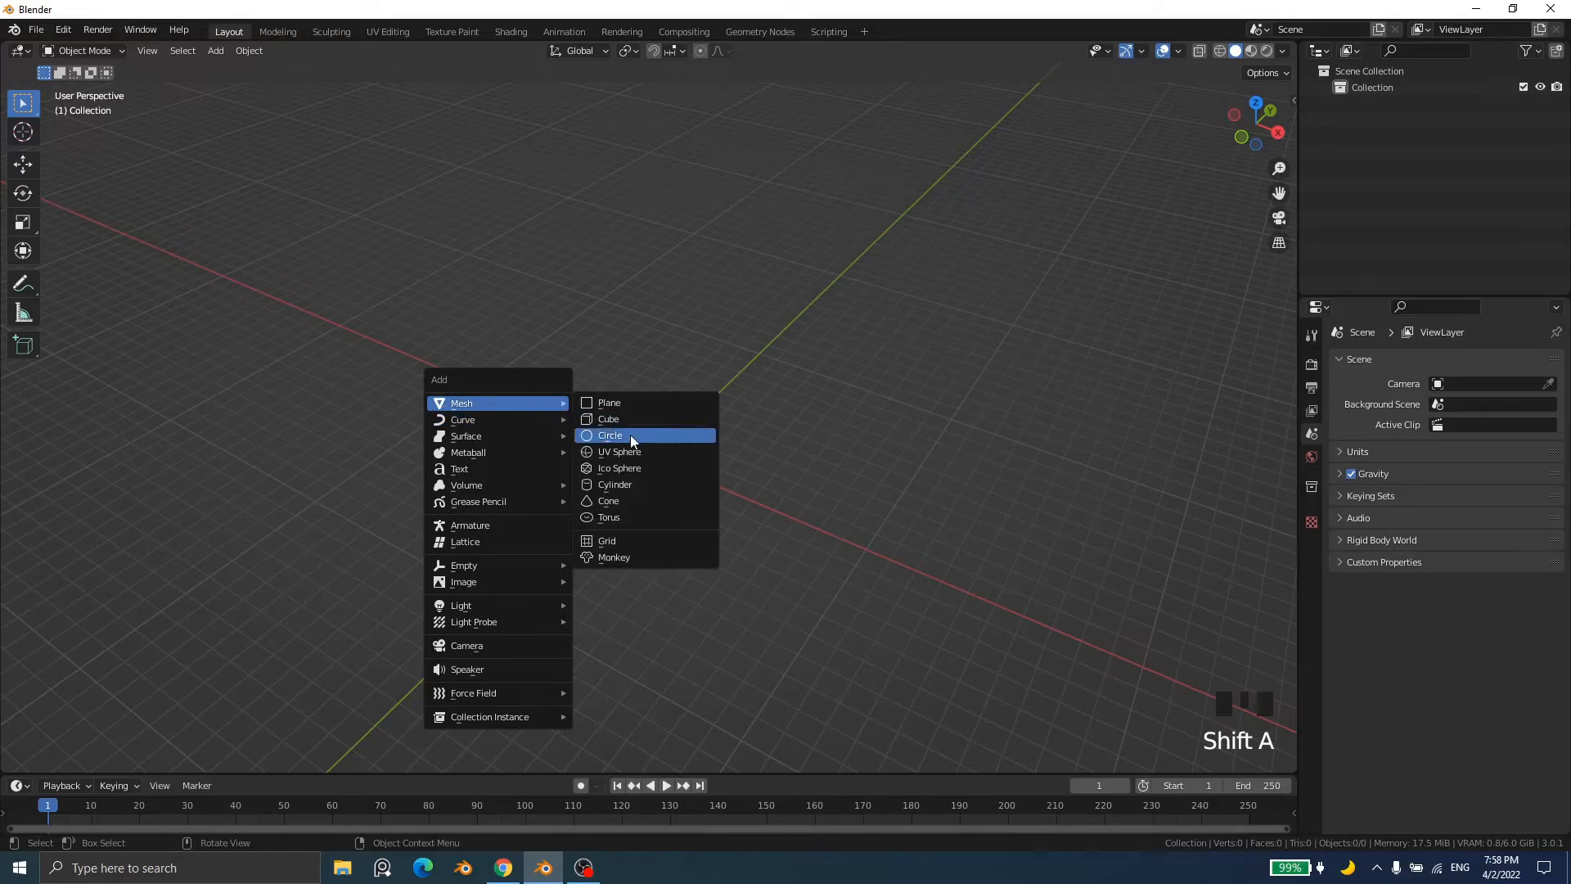
click(632, 436)
scroll(661, 464, up, 3)
middle_drag(661, 463, 666, 524)
key(Tab)
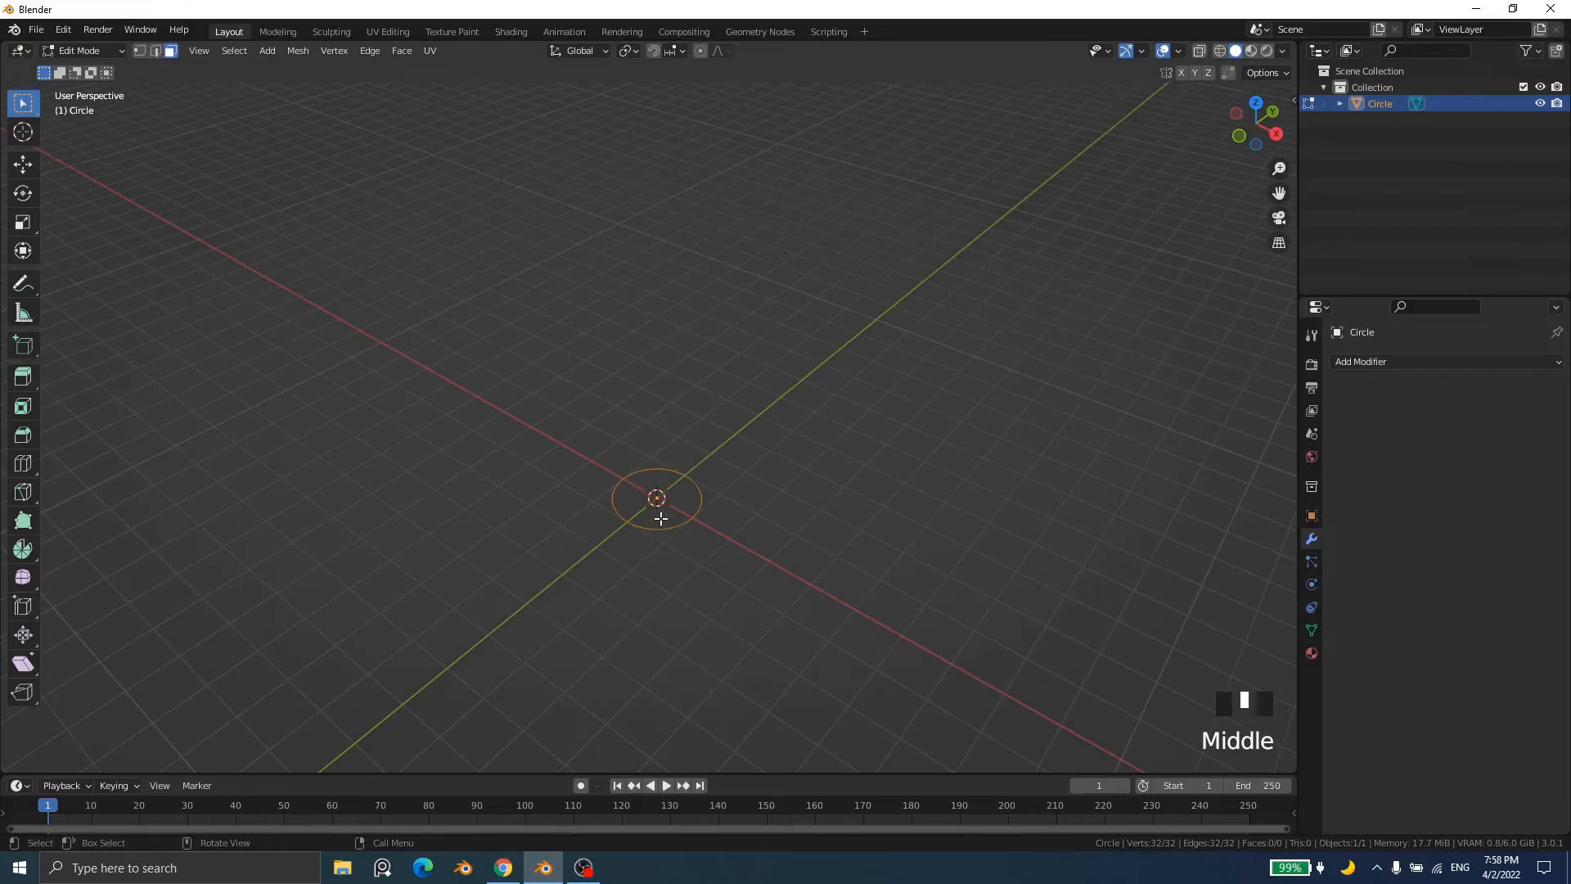
Step: Select individual edges around the mesh circle in edge mode, and a single vertex in vertex mode
click(666, 524)
key(2)
click(645, 515)
click(614, 508)
click(629, 477)
click(680, 466)
key(1)
click(706, 493)
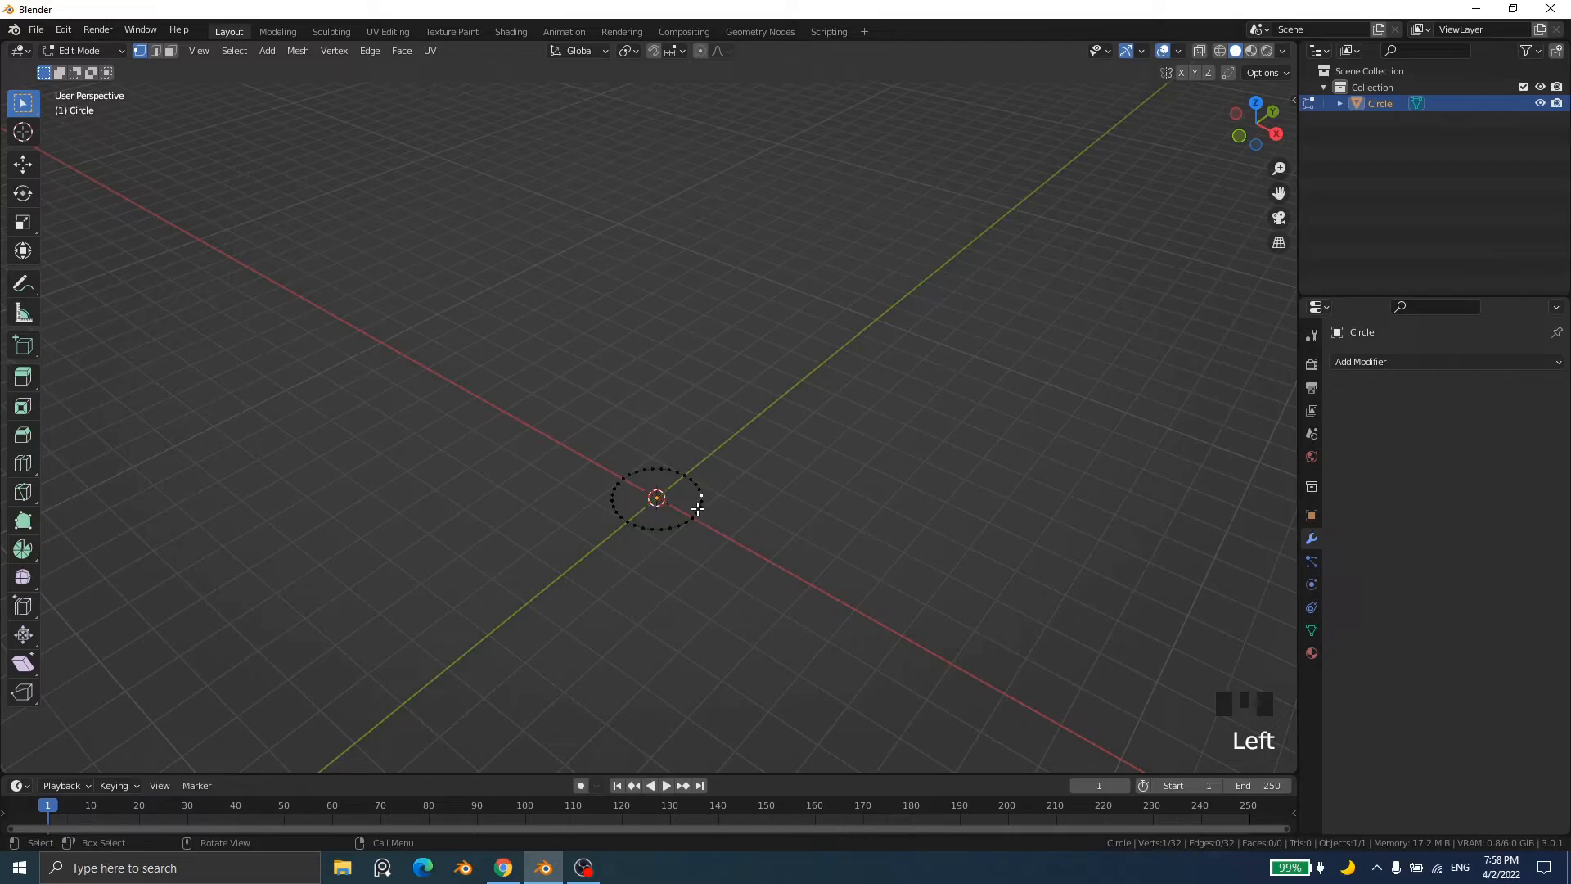
Step: Try filling from the single vertex, undo it, fill the circle with a face using all its vertices, and return to Object Mode
key(f)
key(ctrl+z)
key(a)
key(f)
middle_drag(697, 506, 692, 551)
key(Tab)
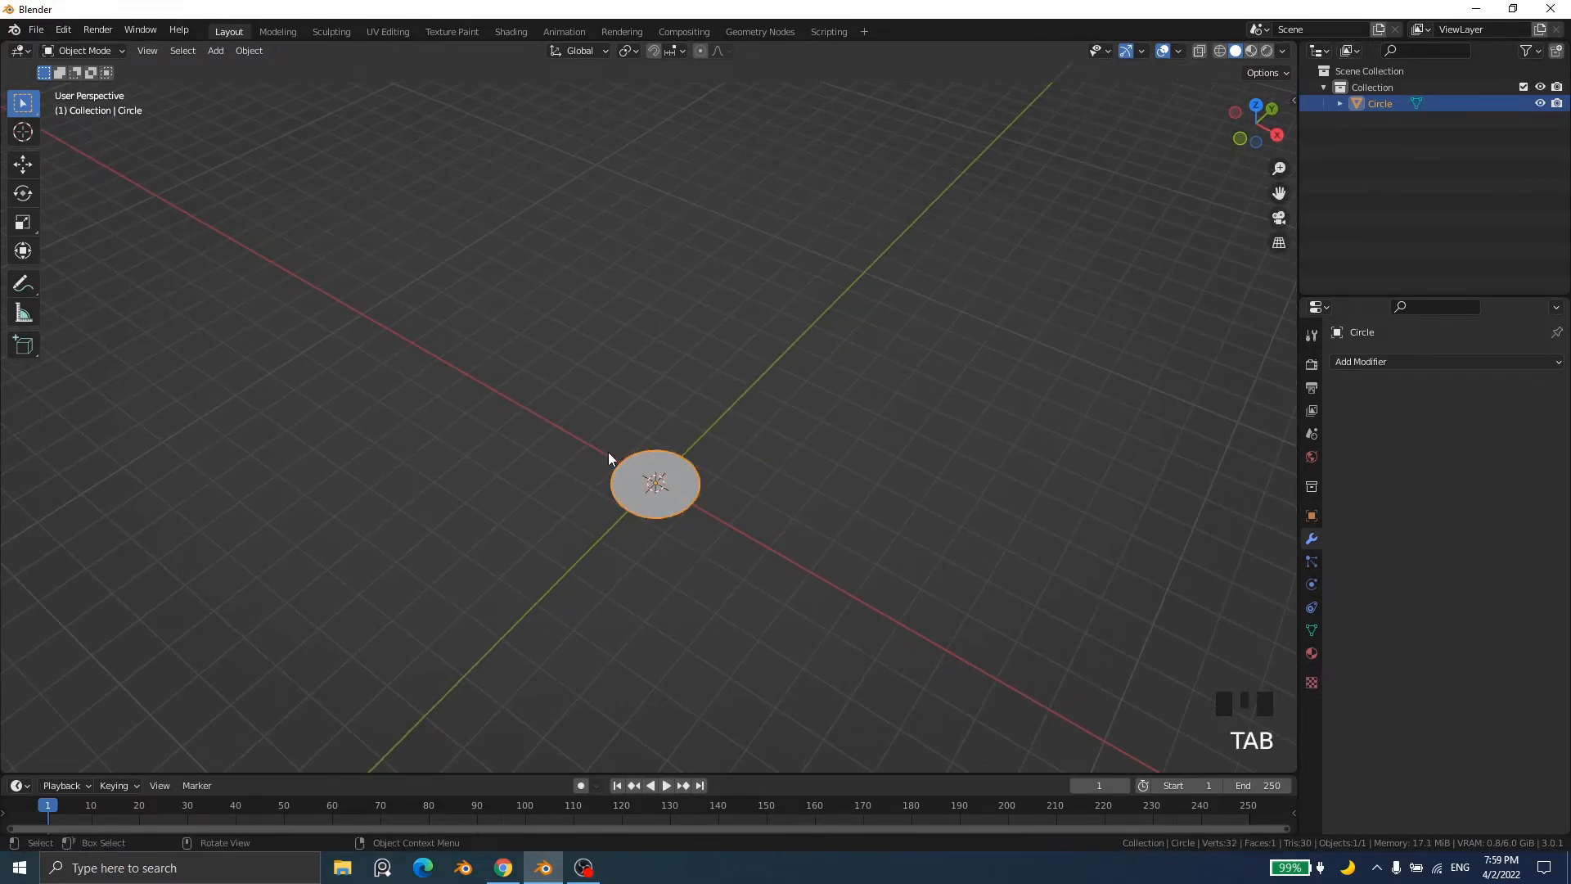
Step: Delete the filled mesh circle and add a Bezier circle curve at the origin in its place
key(Delete)
key(shift+a)
mouse_move(608, 452)
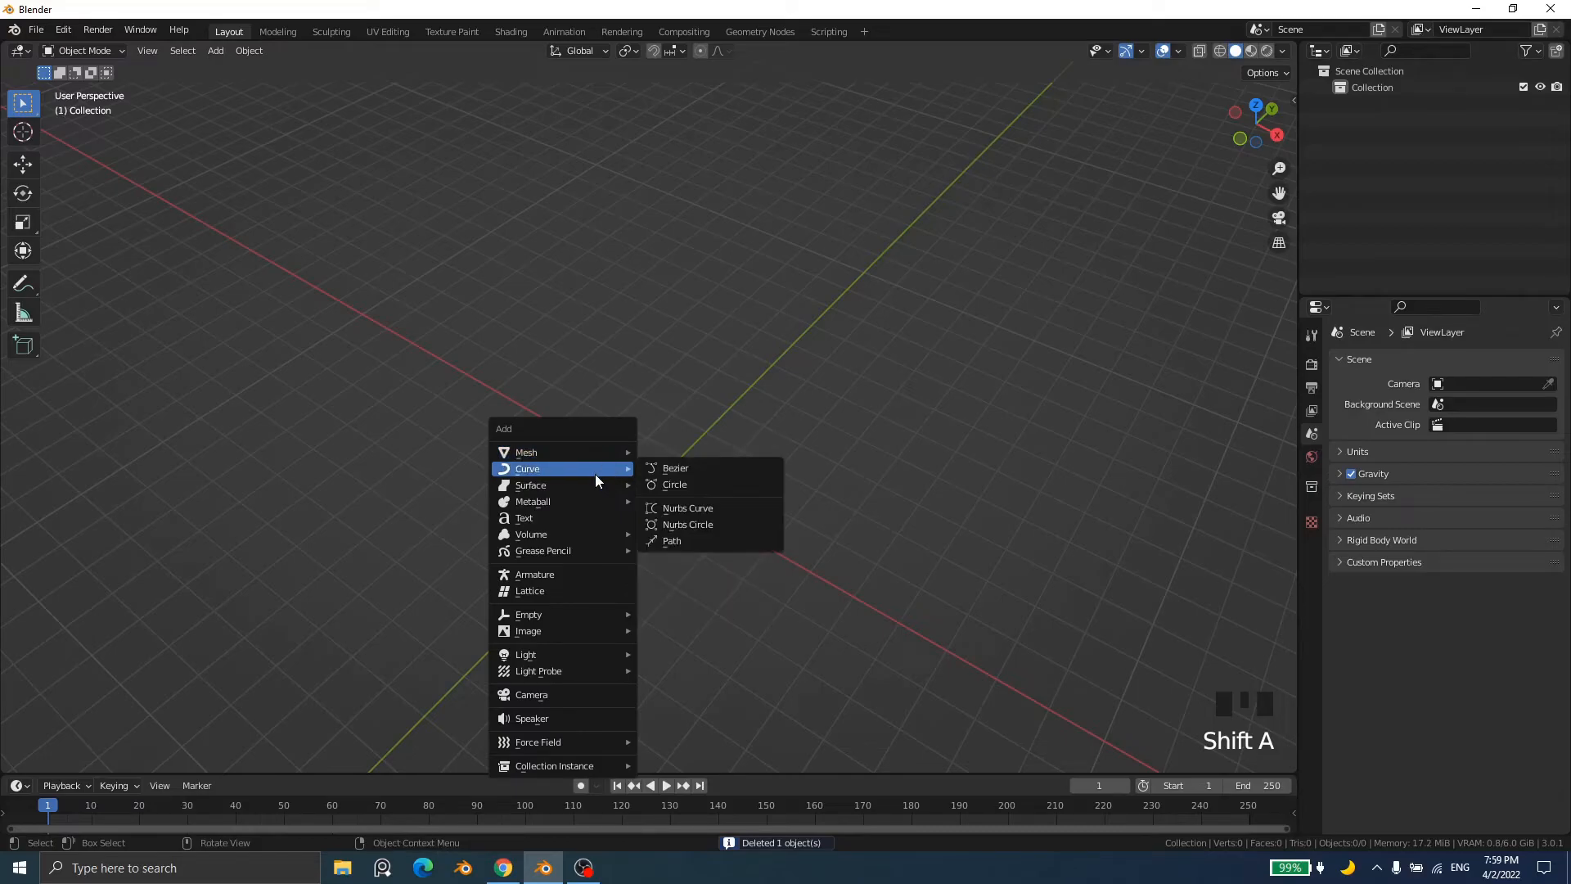
click(686, 484)
middle_drag(673, 530, 679, 511)
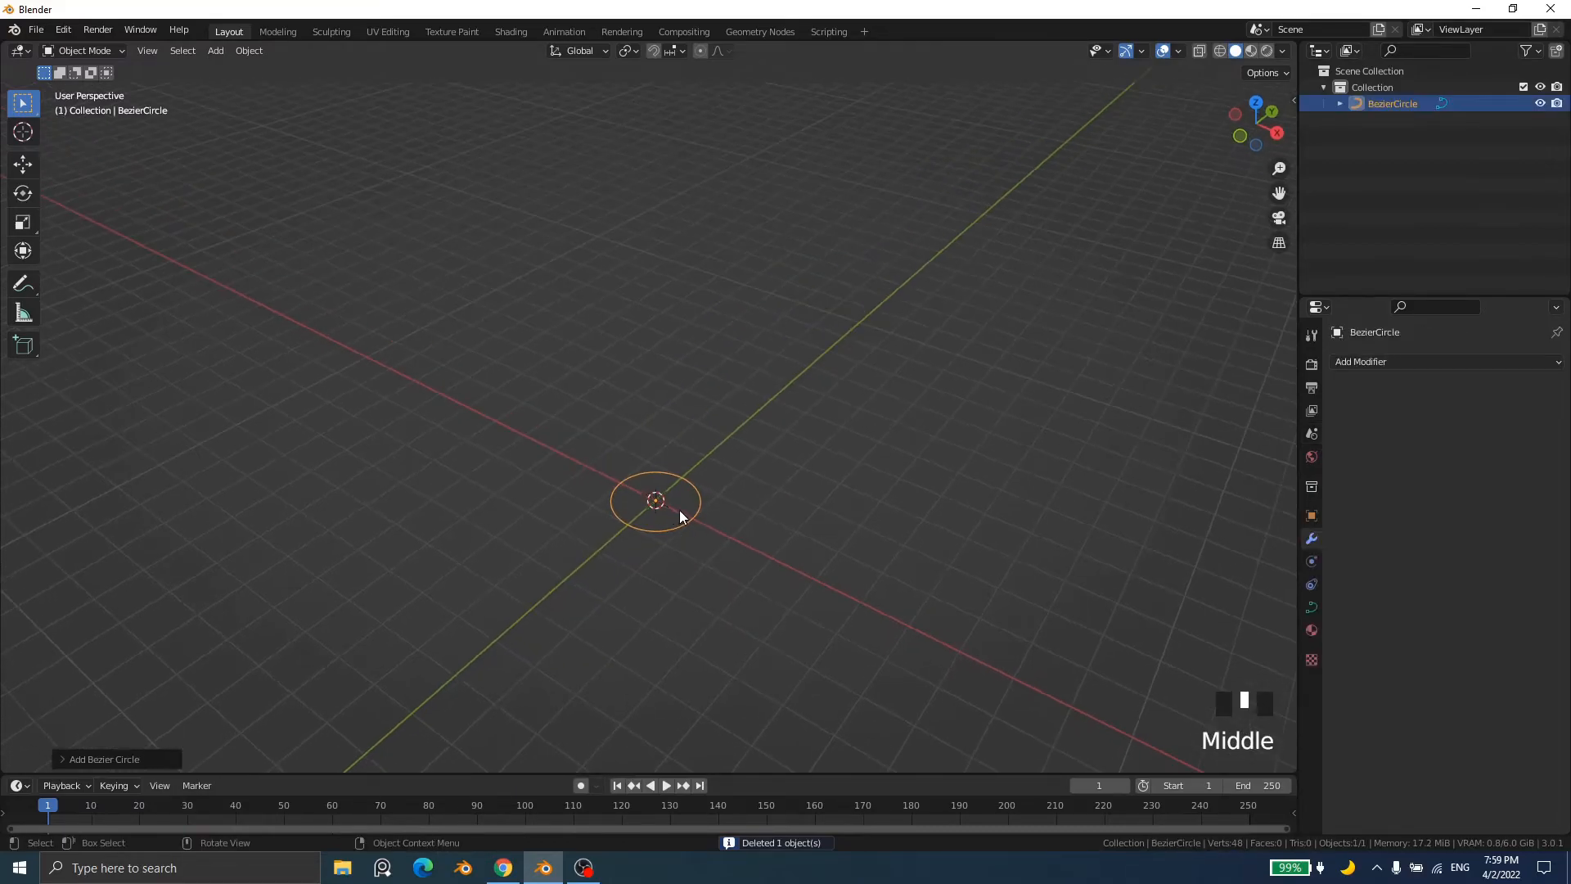
Step: Enter Edit Mode on the Bezier circle and switch from the Randomize tool to the Select Box tool
key(Tab)
scroll(692, 533, up, 4)
middle_drag(738, 615, 279, 334)
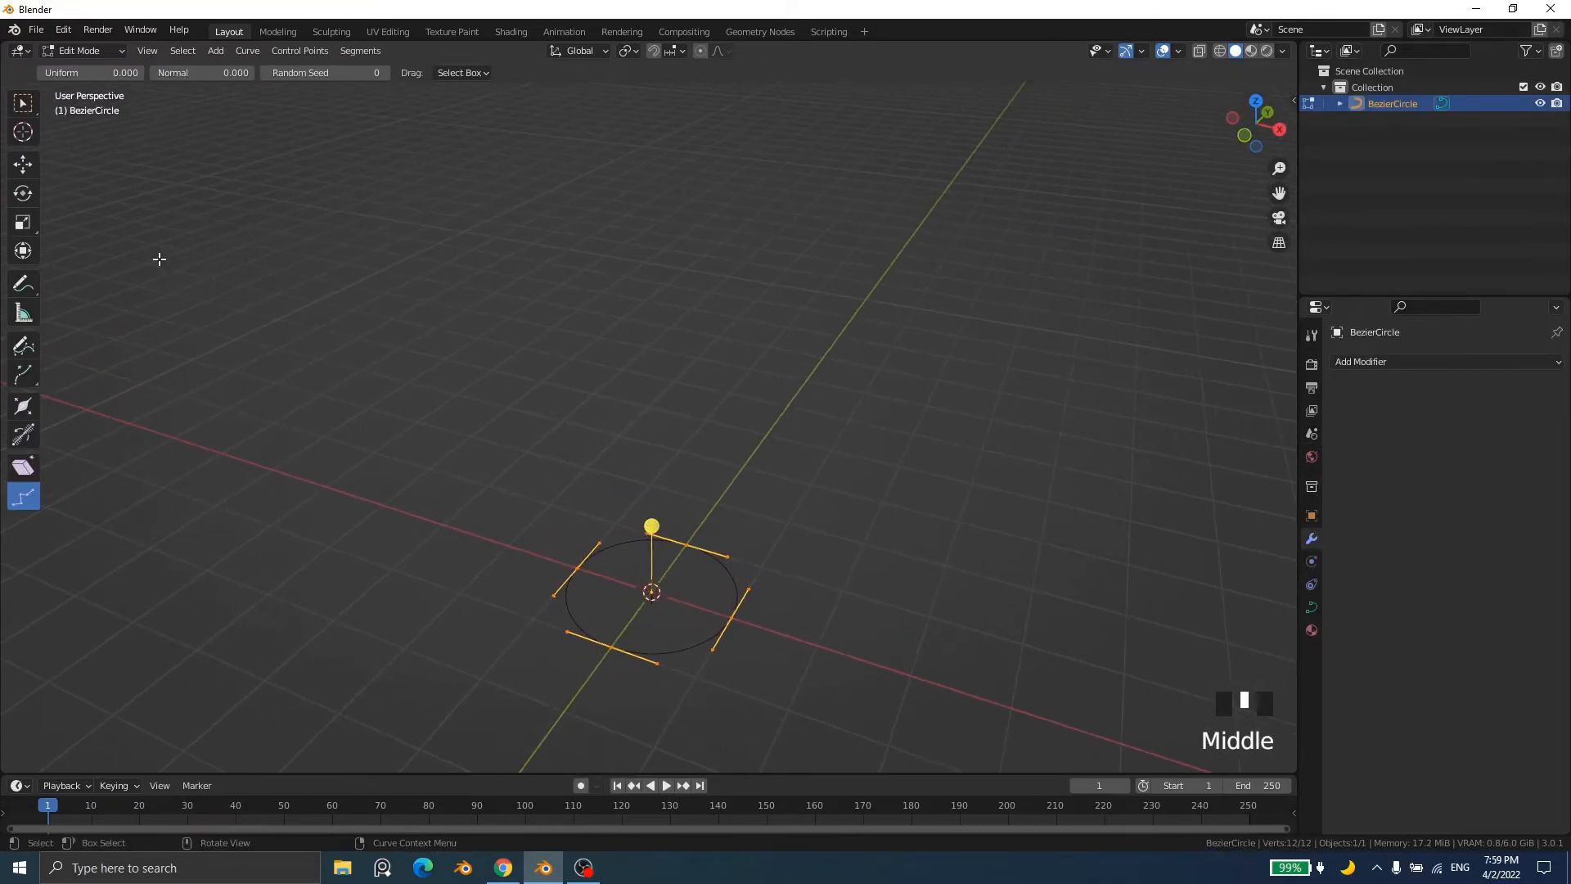
click(22, 105)
middle_drag(550, 525, 683, 570)
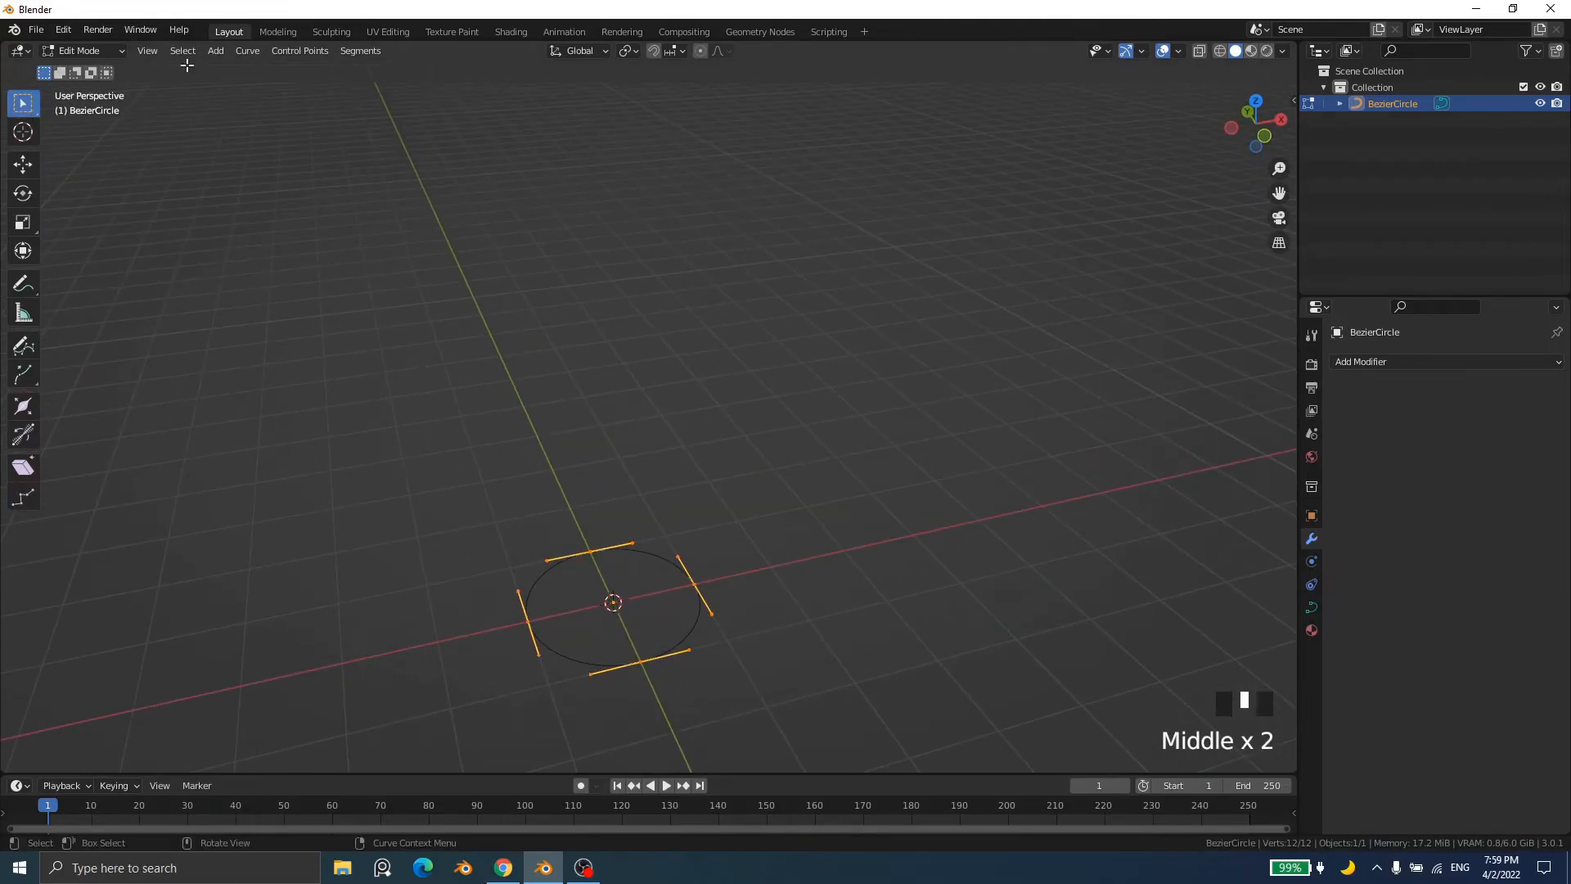
shift+middle_drag(659, 684, 632, 507)
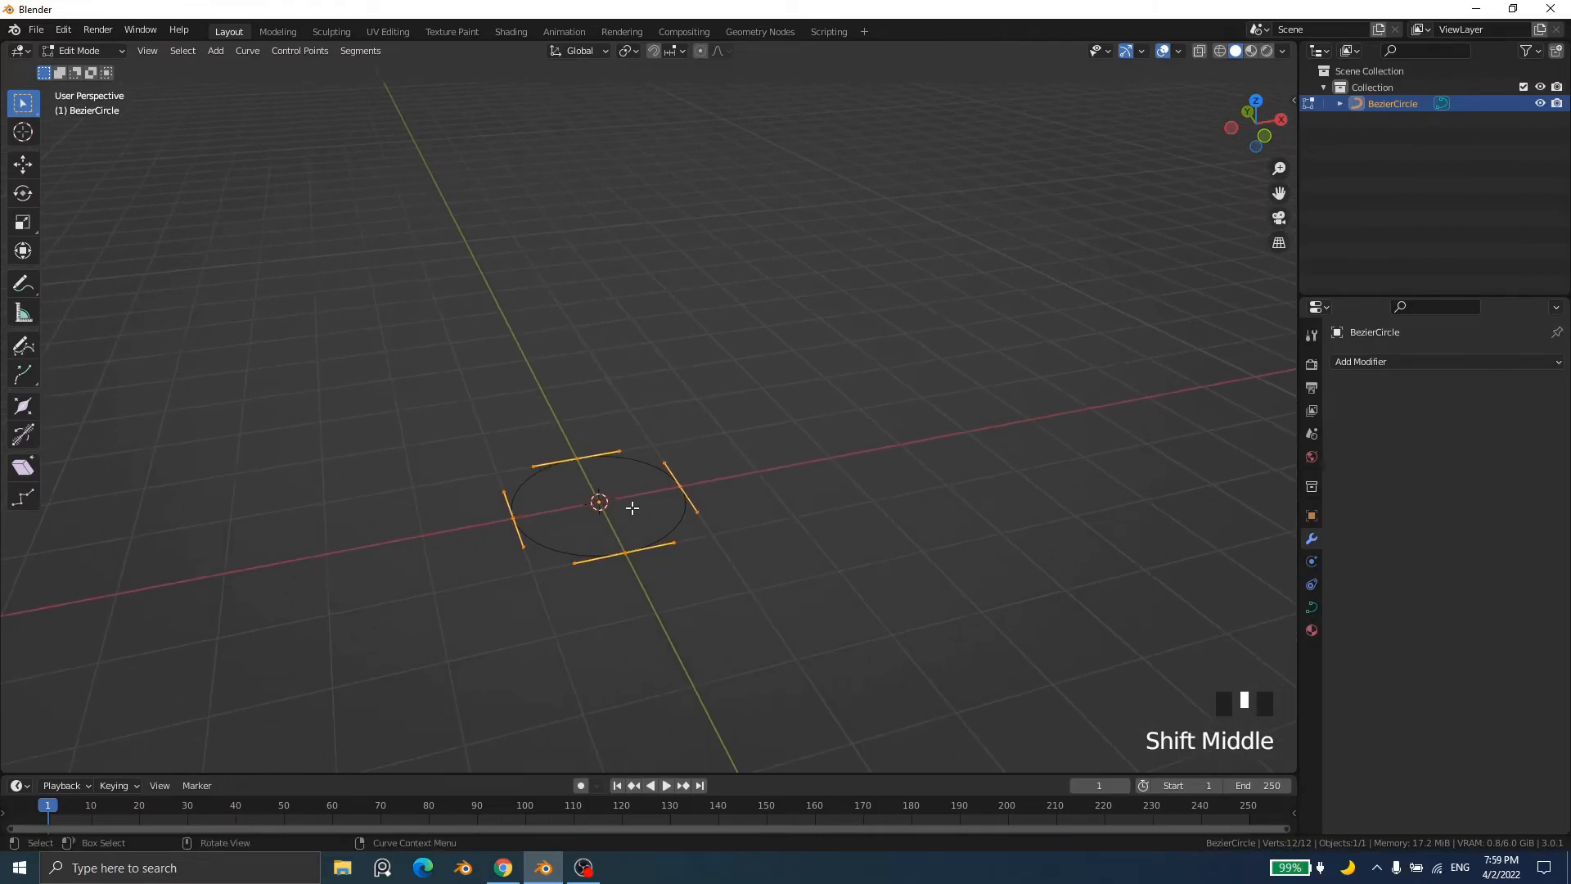
Step: Try moving the control point on the positive Y axis, and scaling and moving one of its handles
click(578, 460)
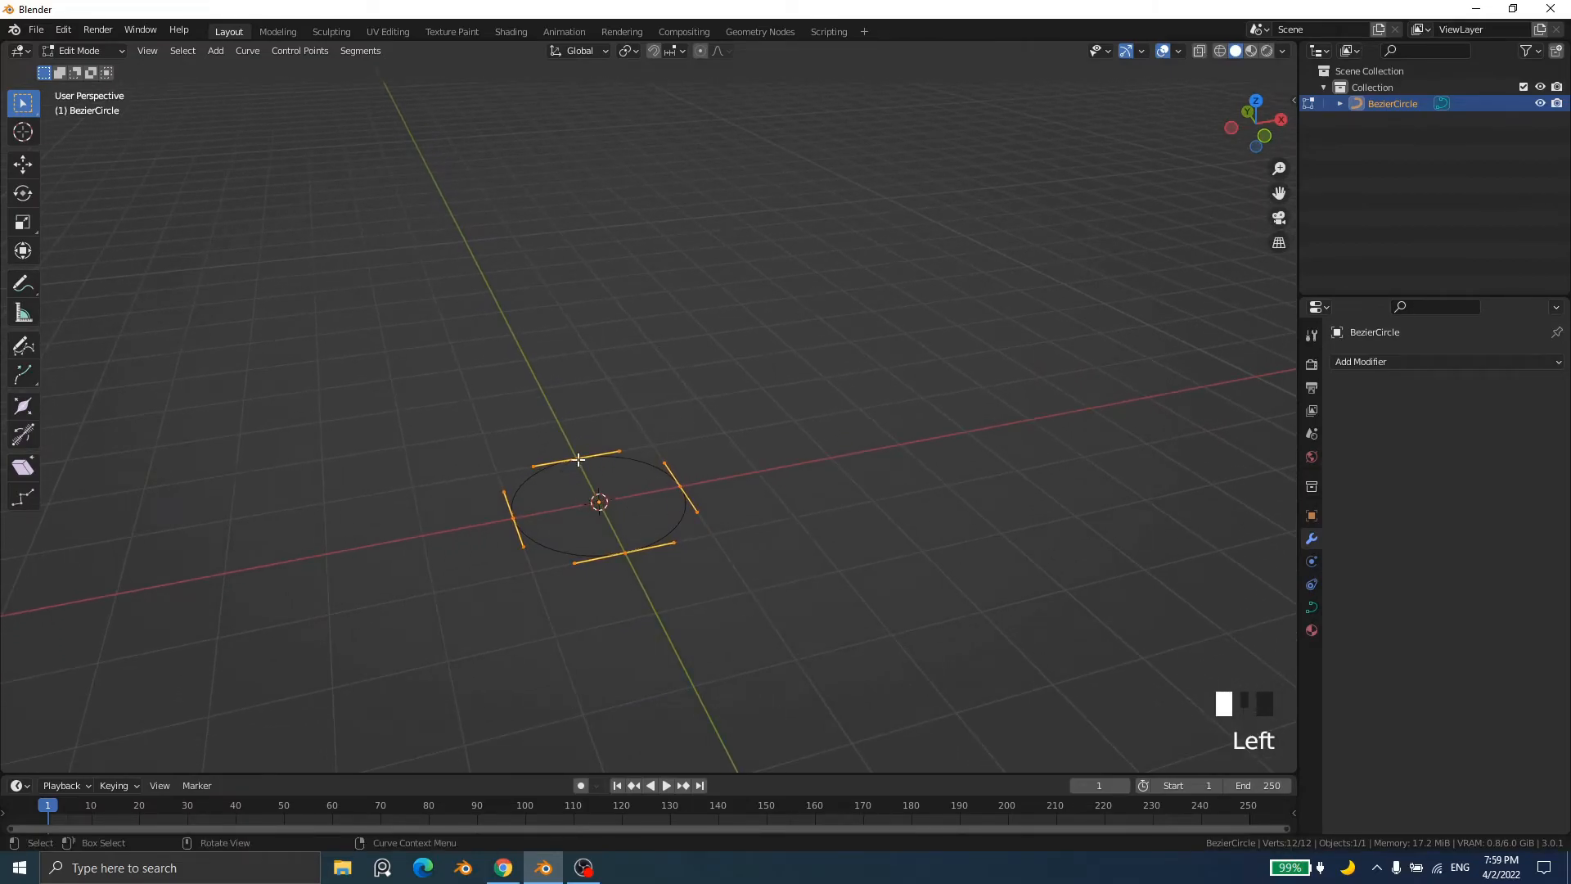
key(g)
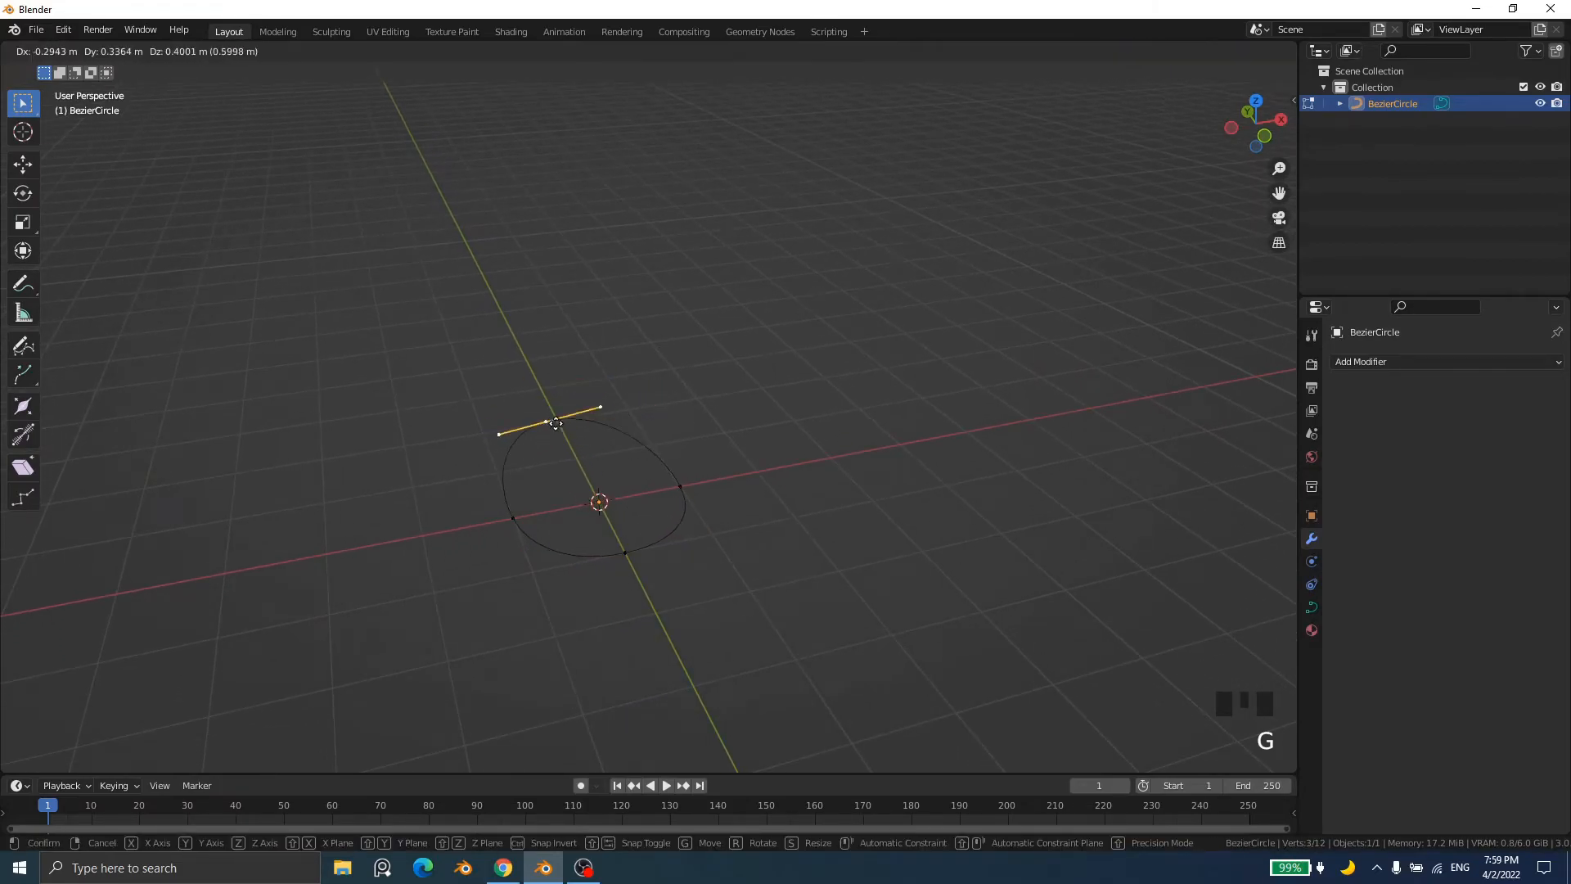
right_click(581, 394)
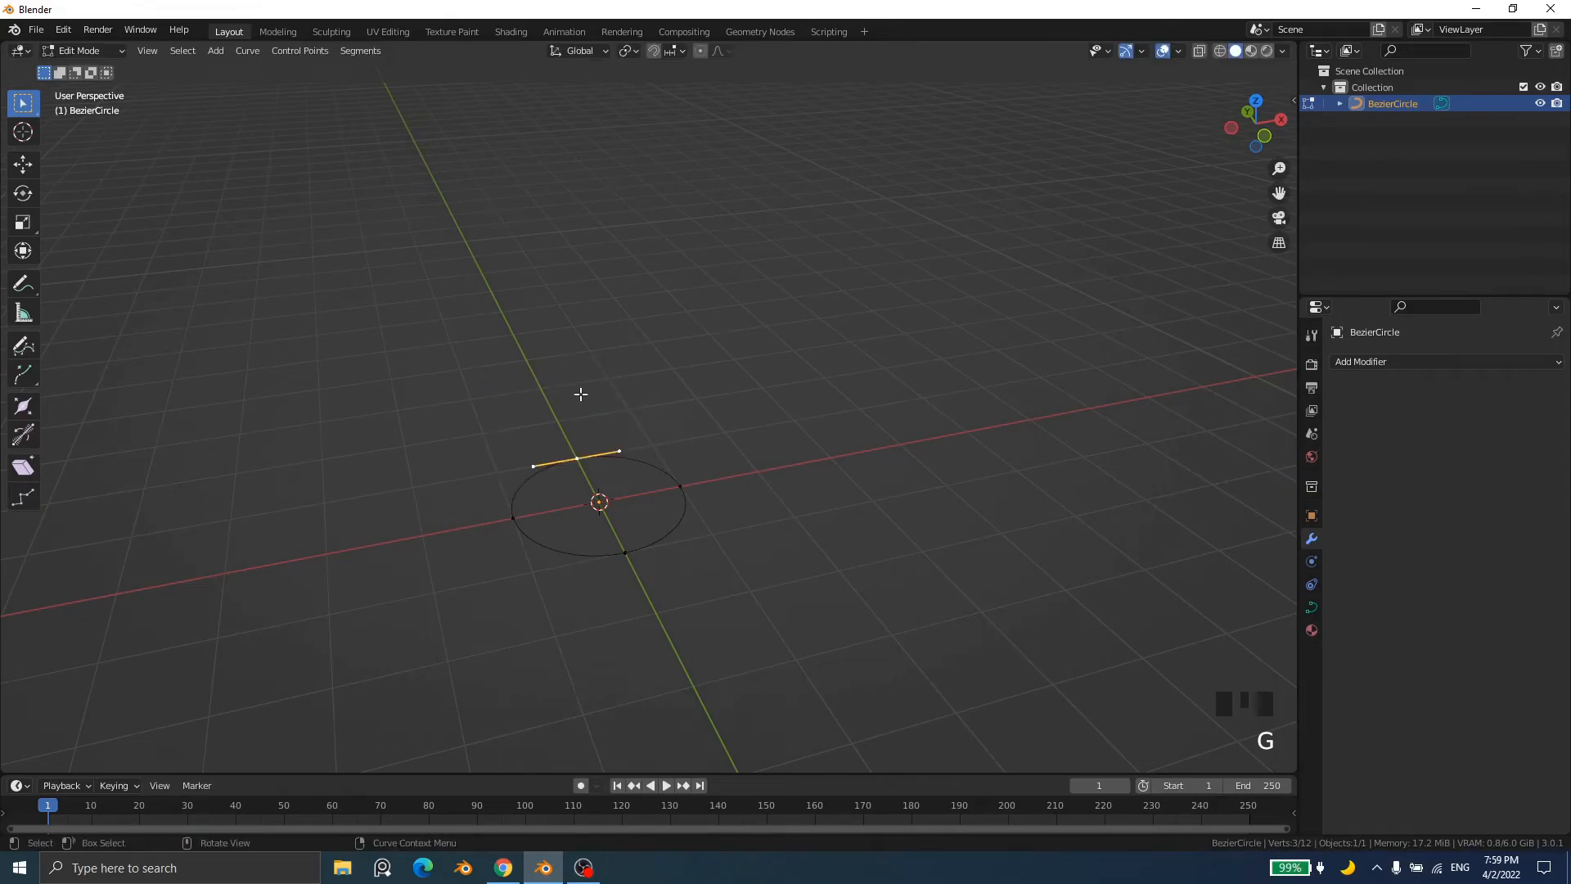
click(622, 448)
key(s)
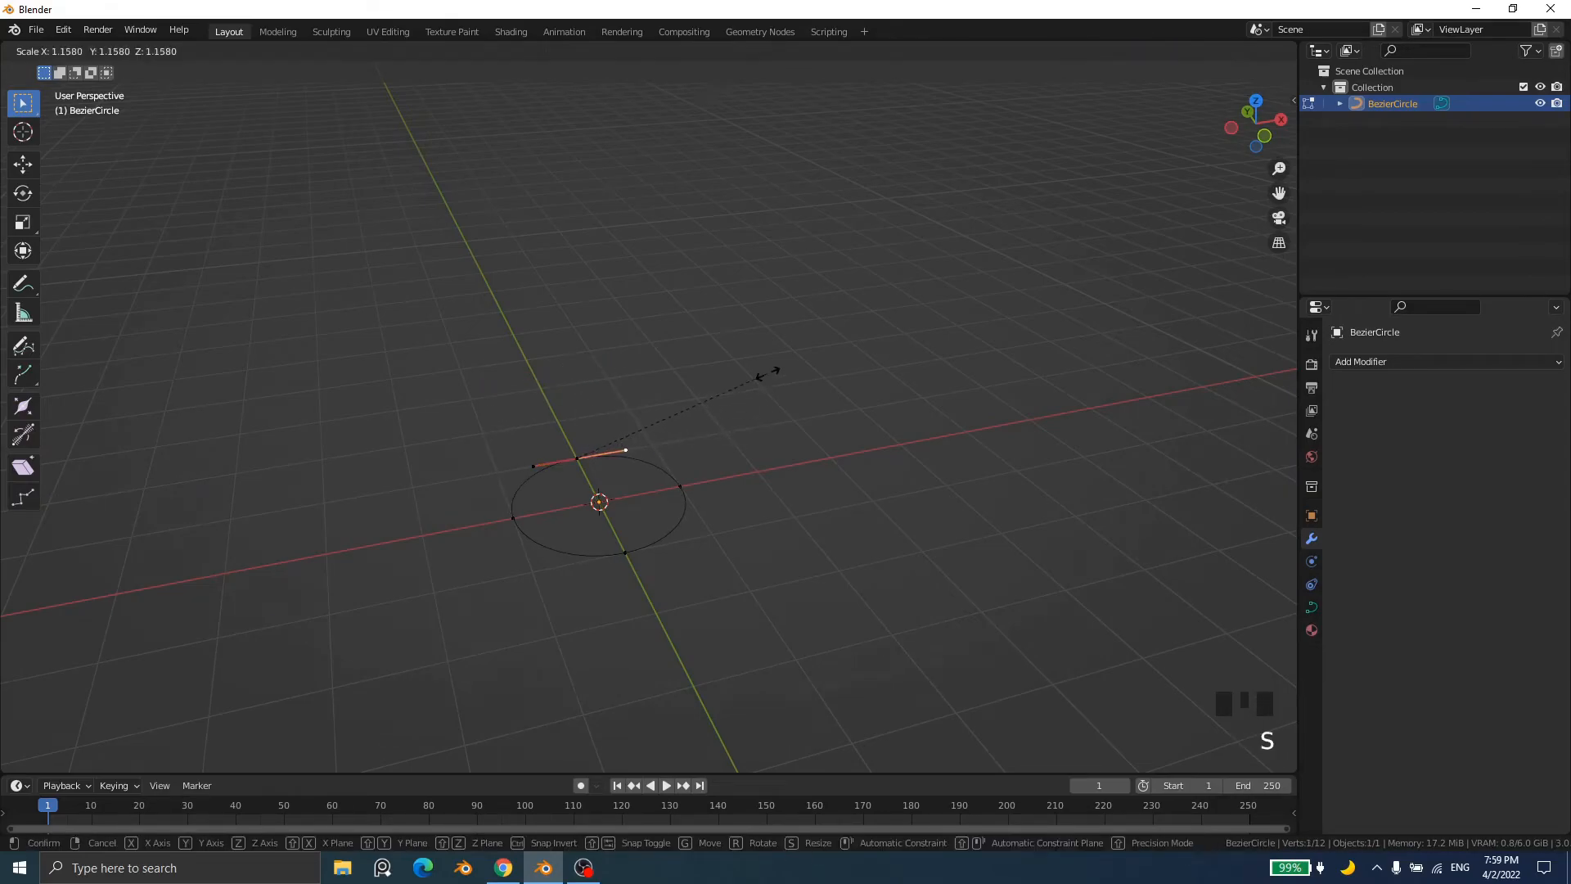
key(g)
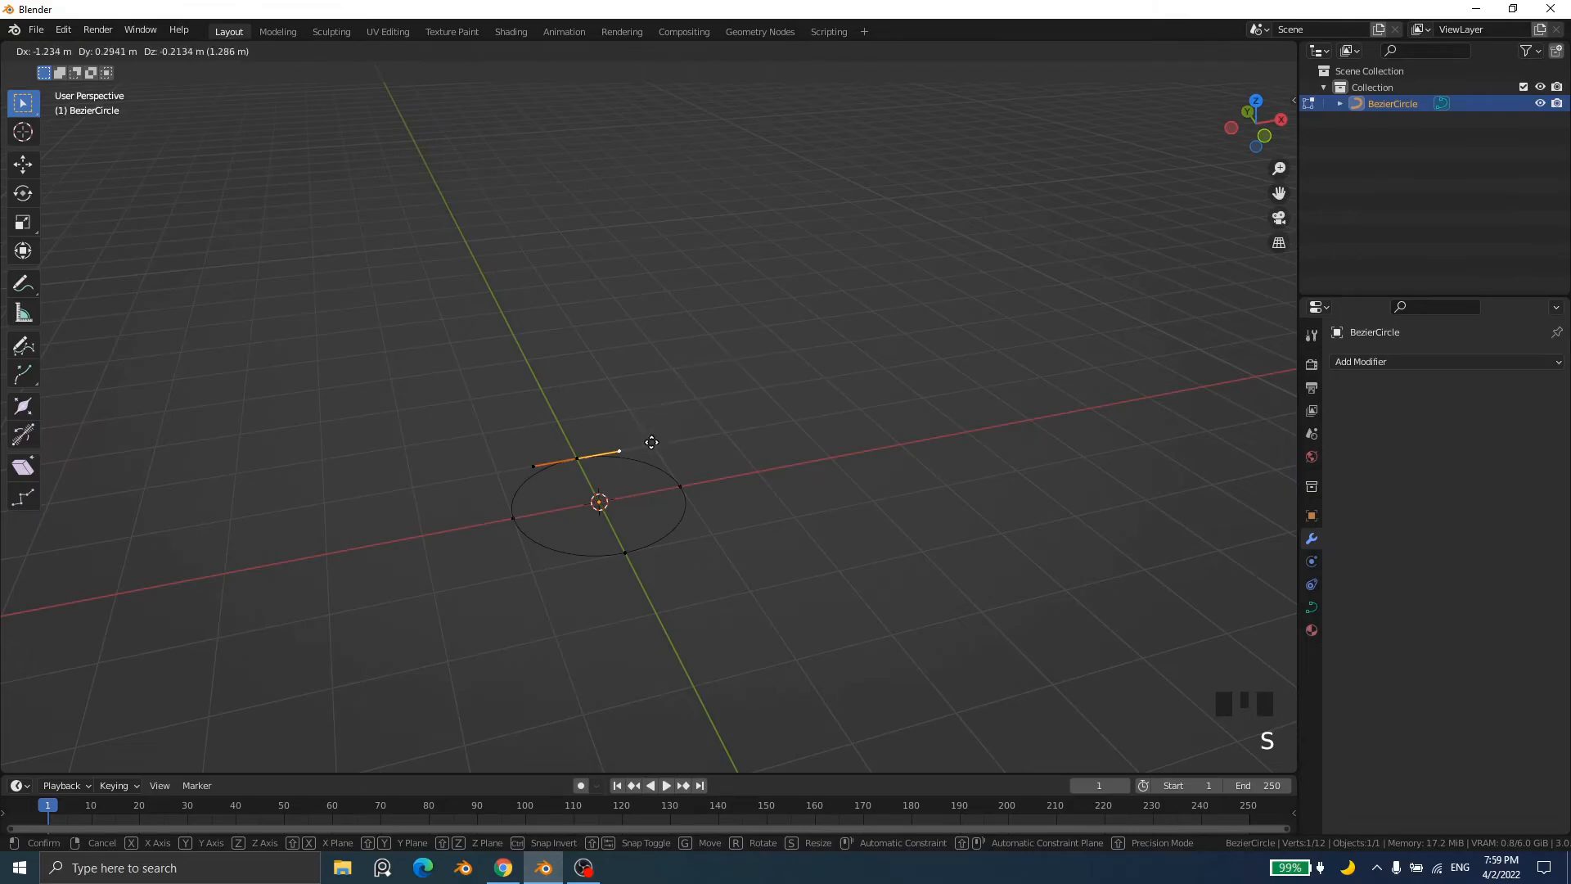
click(626, 427)
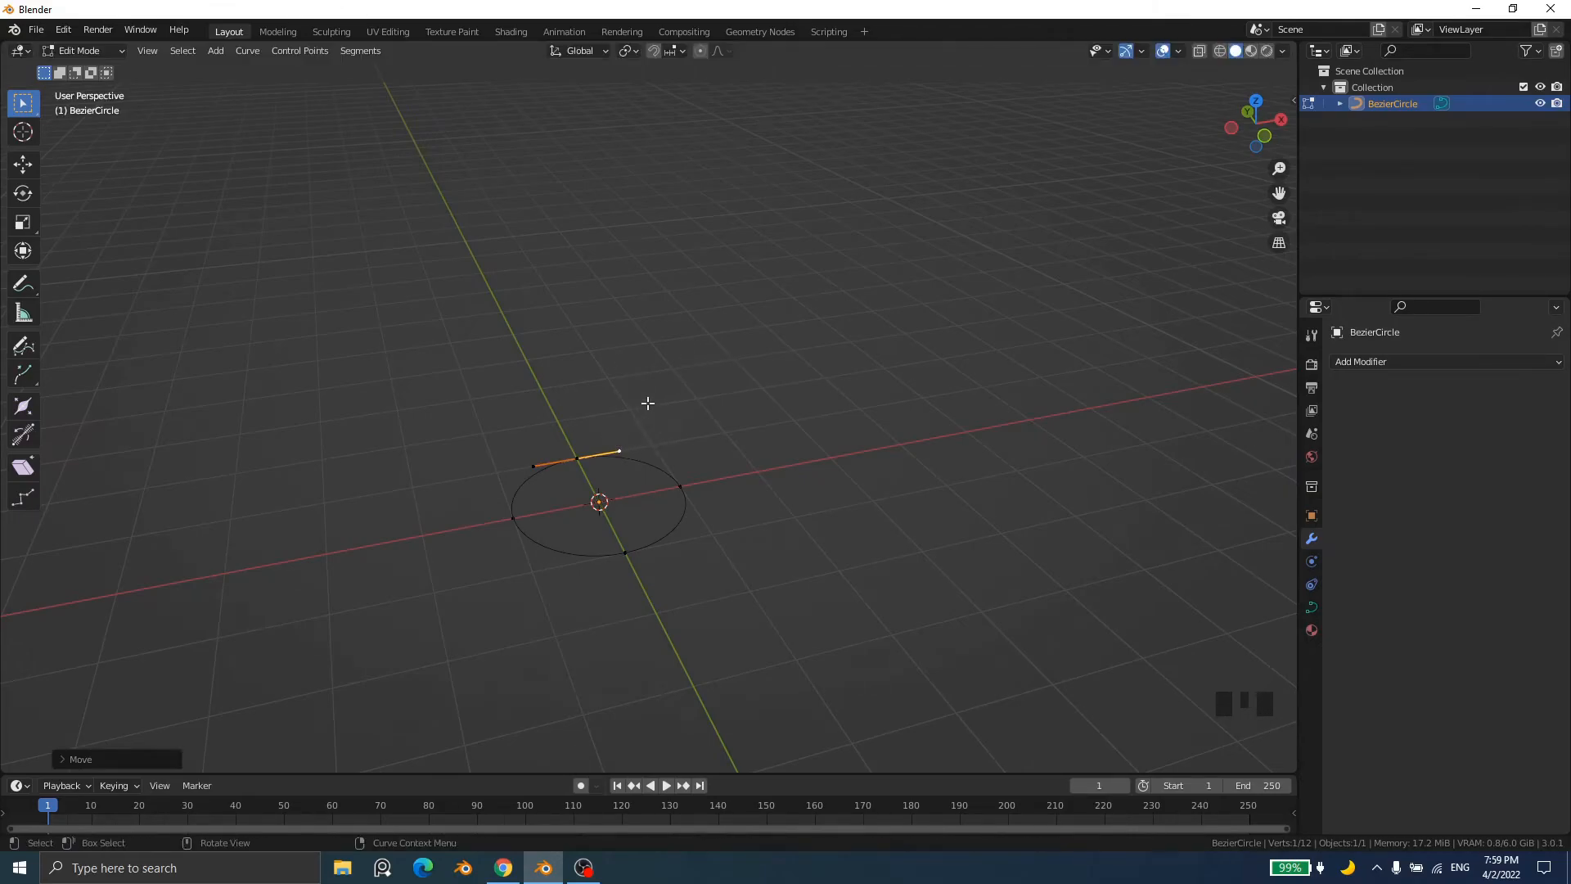
click(618, 453)
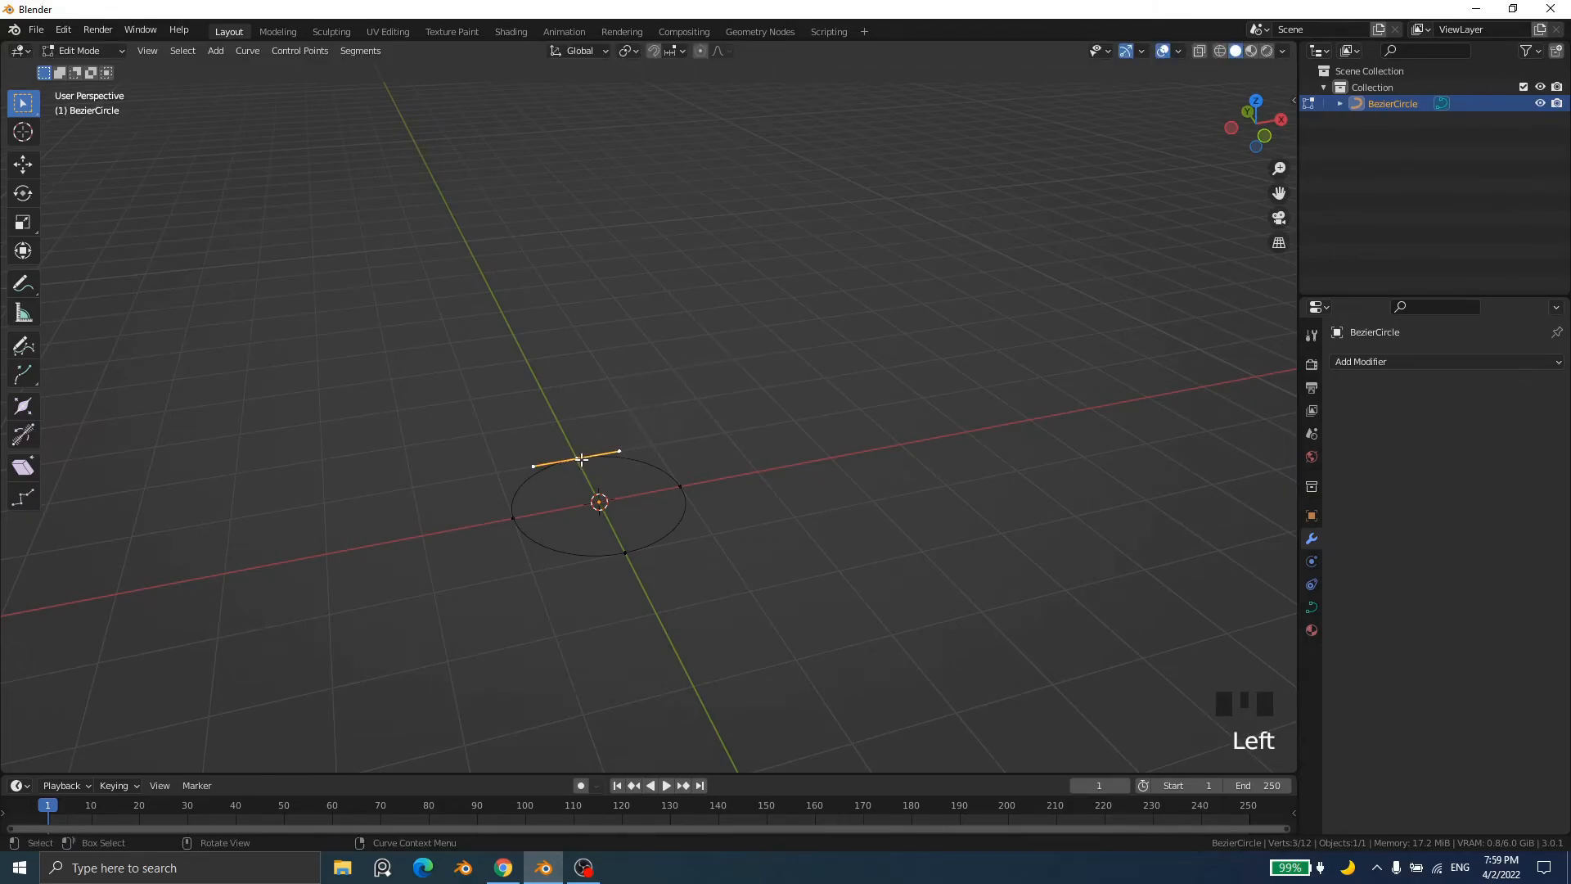
key(g)
right_click(556, 369)
Step: Raise the control point on the positive Y axis about 1 m along the global Z axis
middle_drag(666, 565, 813, 544)
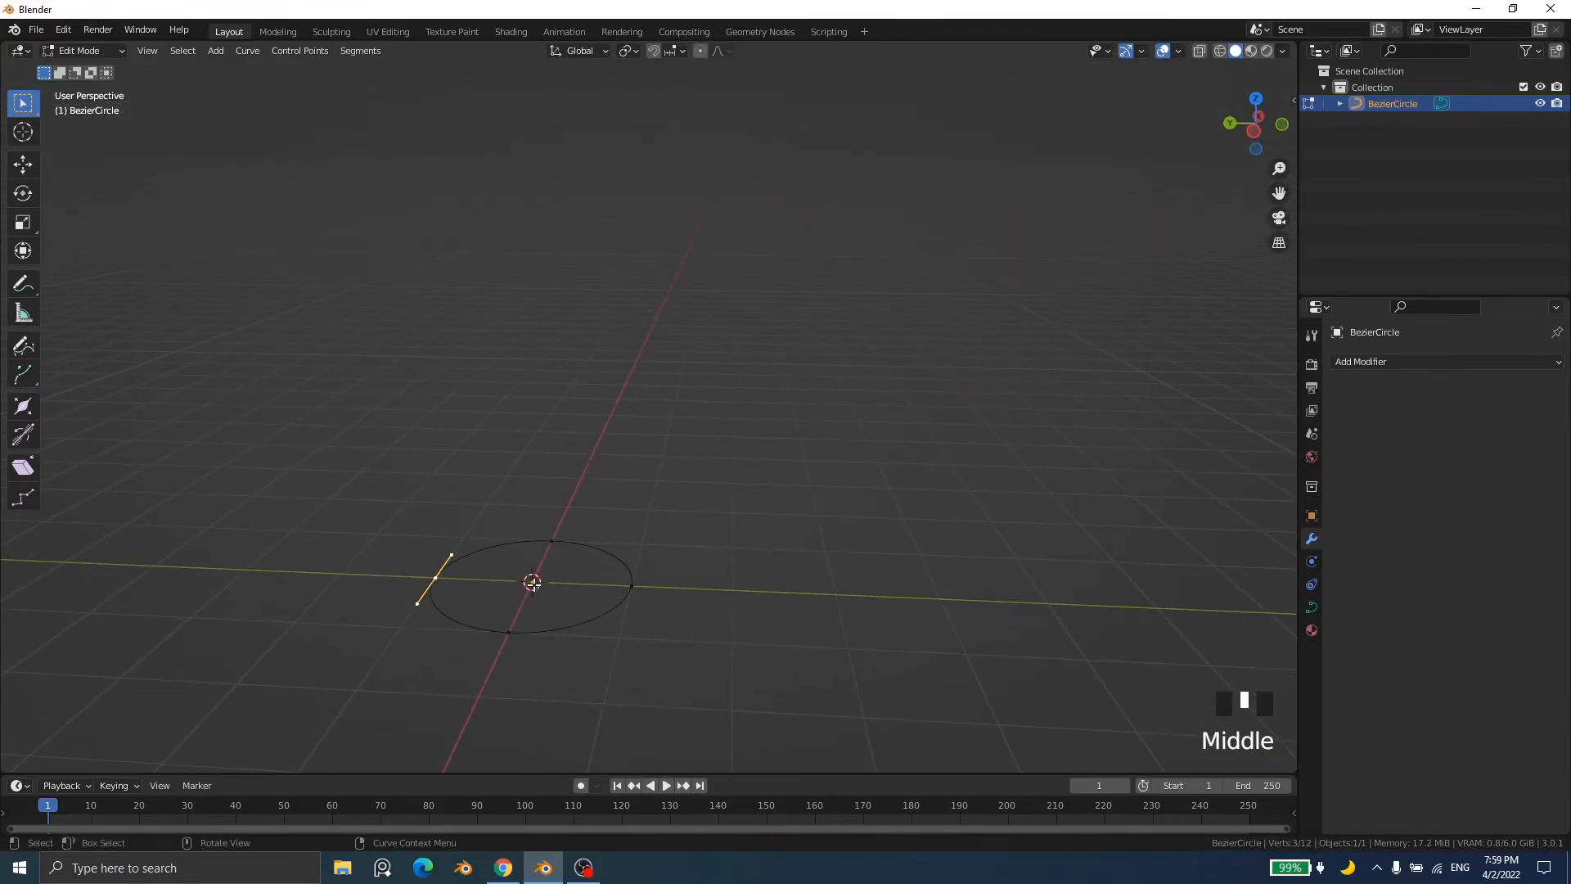
key(g)
key(z)
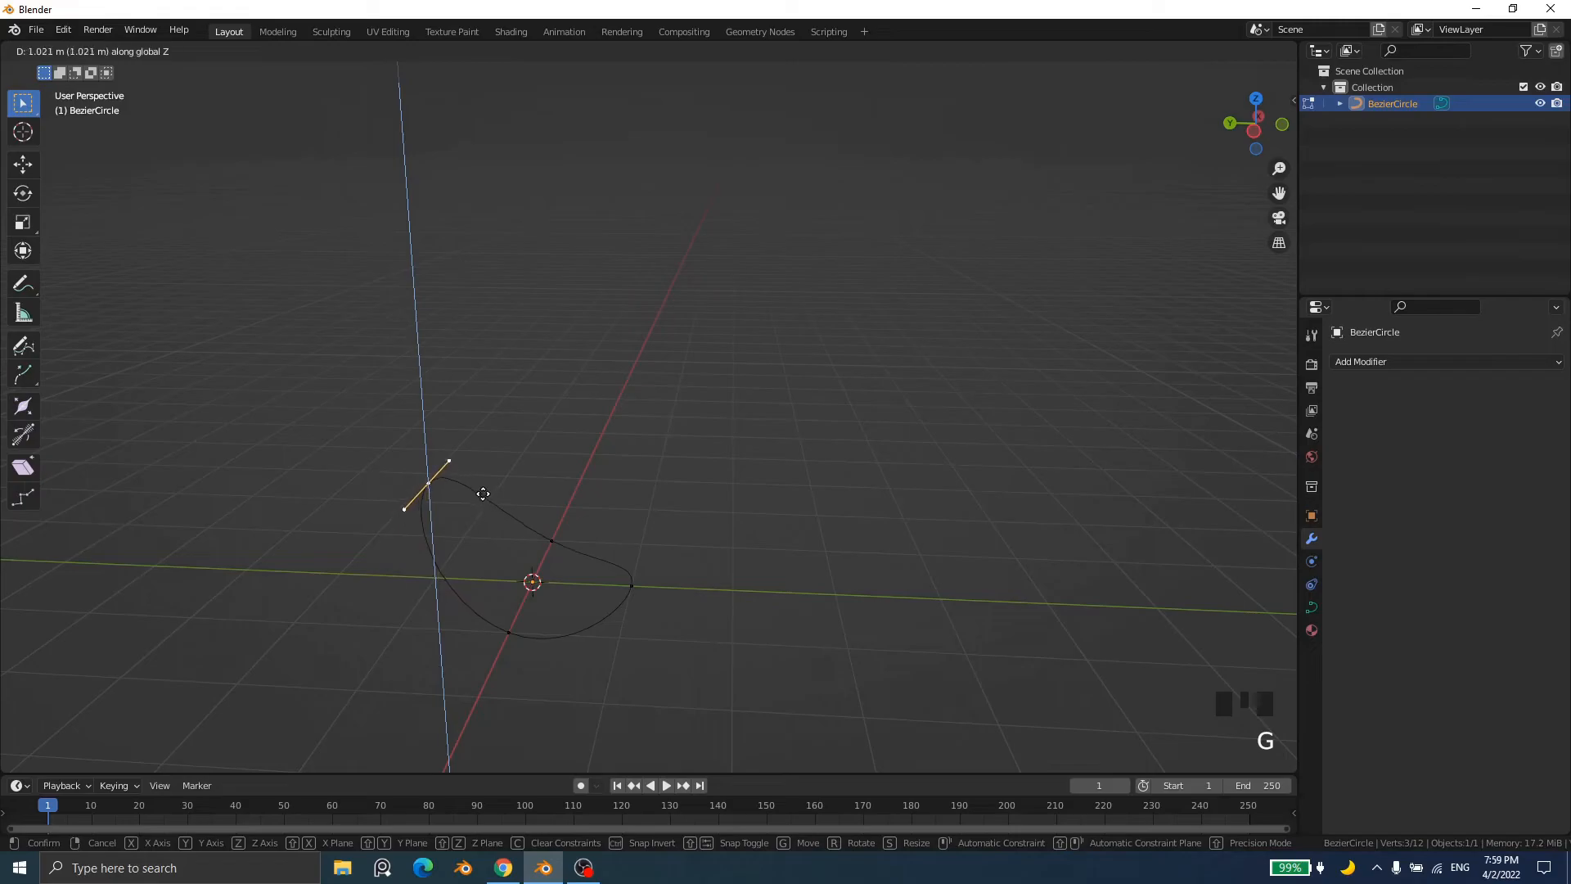
click(483, 493)
Step: Move the control point on the negative Y axis inward toward the origin and check the shape in Object Mode
mouse_move(675, 611)
middle_down()
mouse_move(639, 627)
mouse_move(645, 659)
mouse_move(666, 554)
mouse_move(695, 561)
mouse_move(667, 602)
middle_up()
click(631, 594)
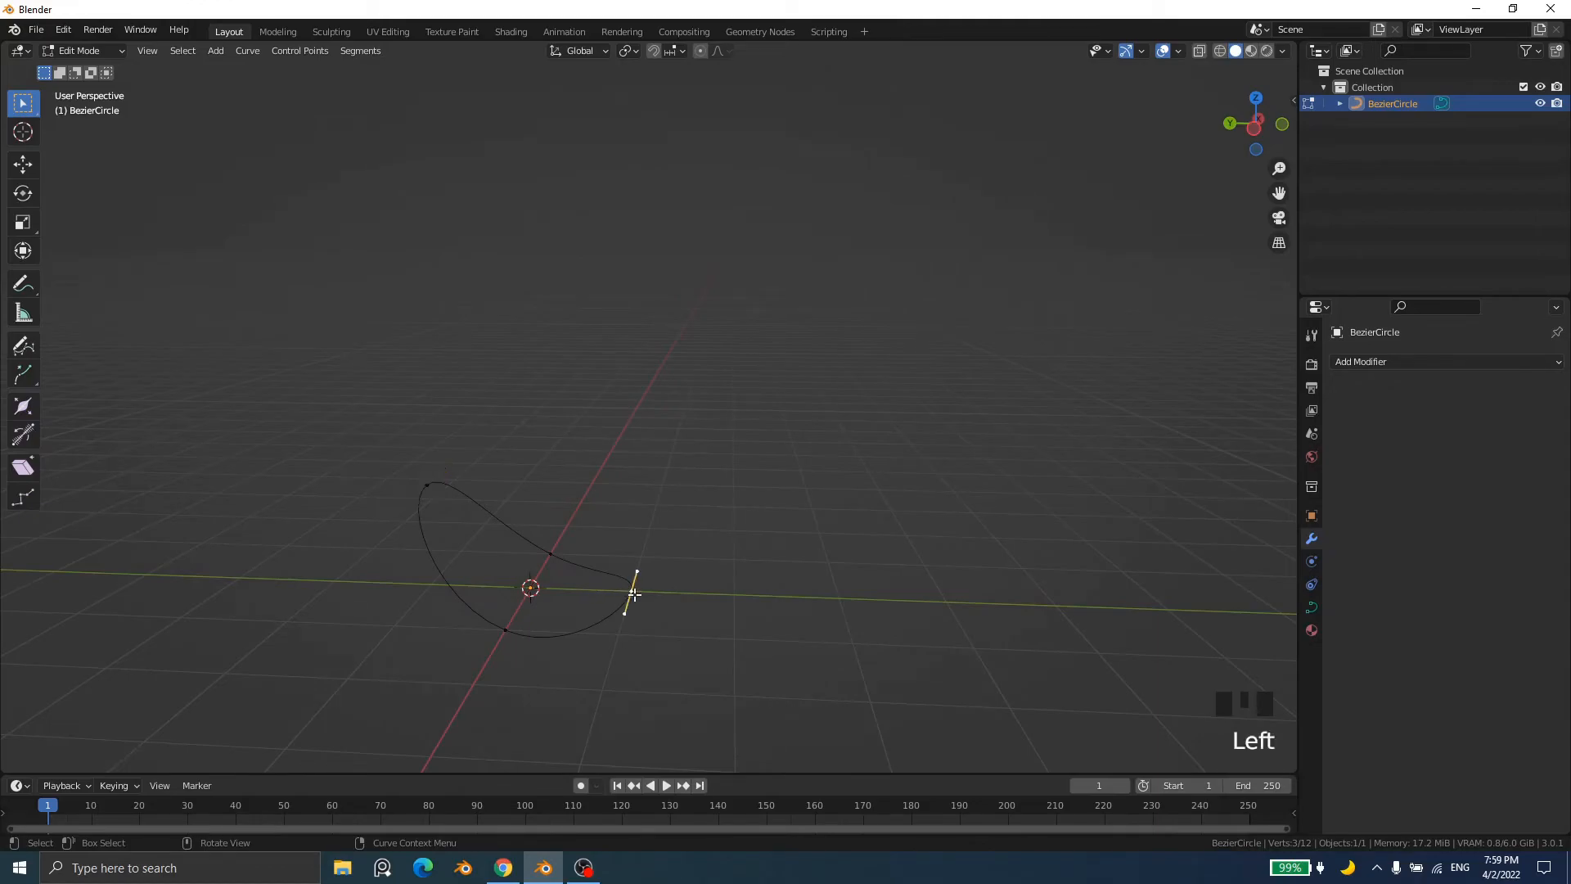
key(g)
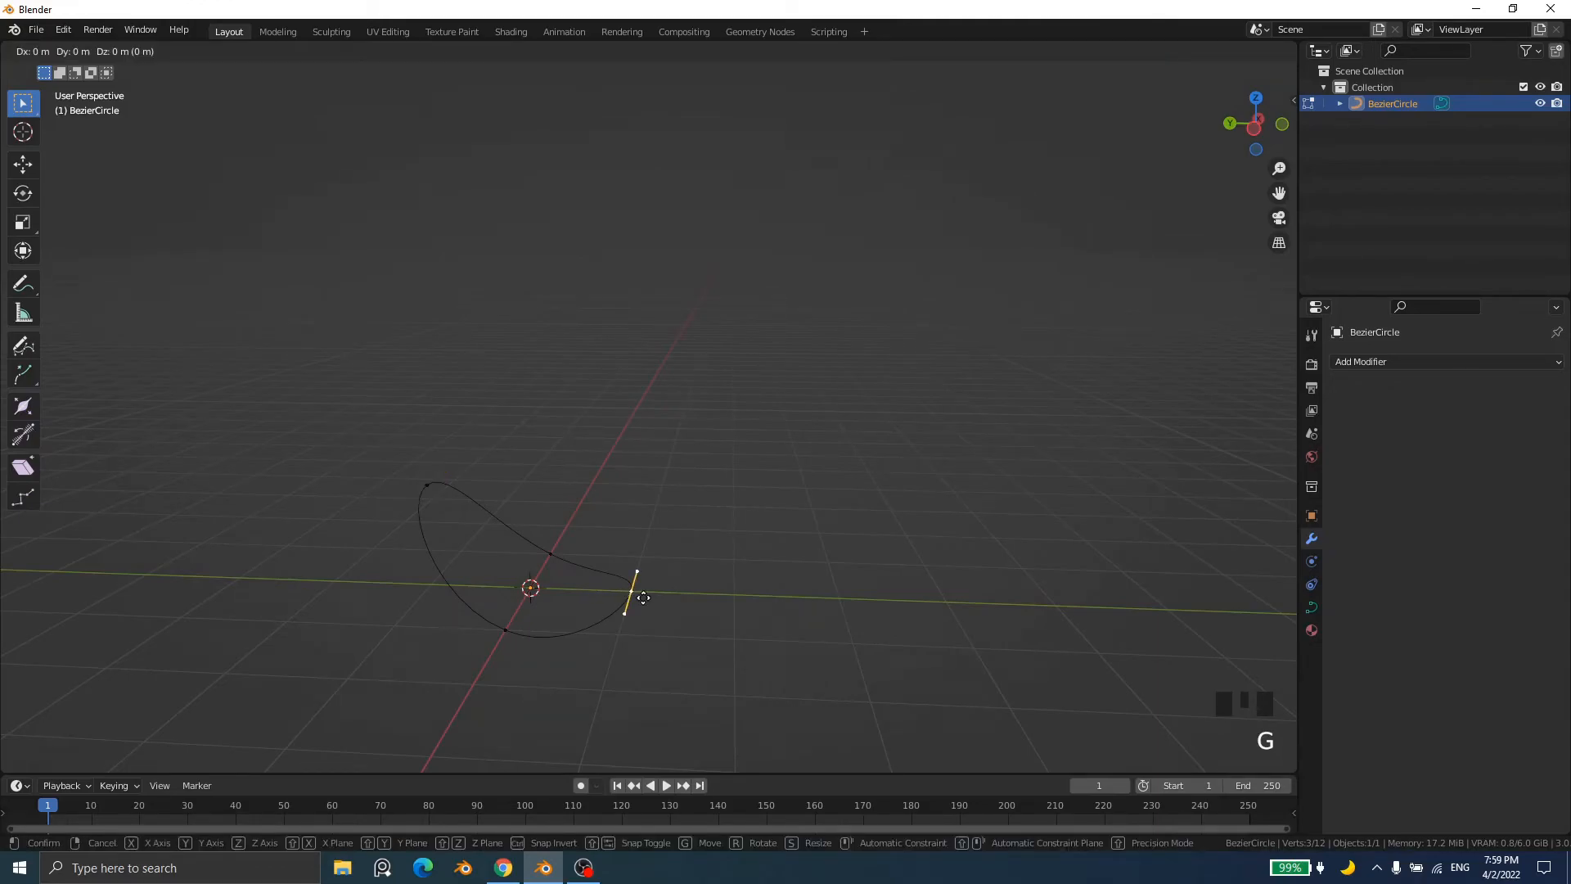
click(617, 589)
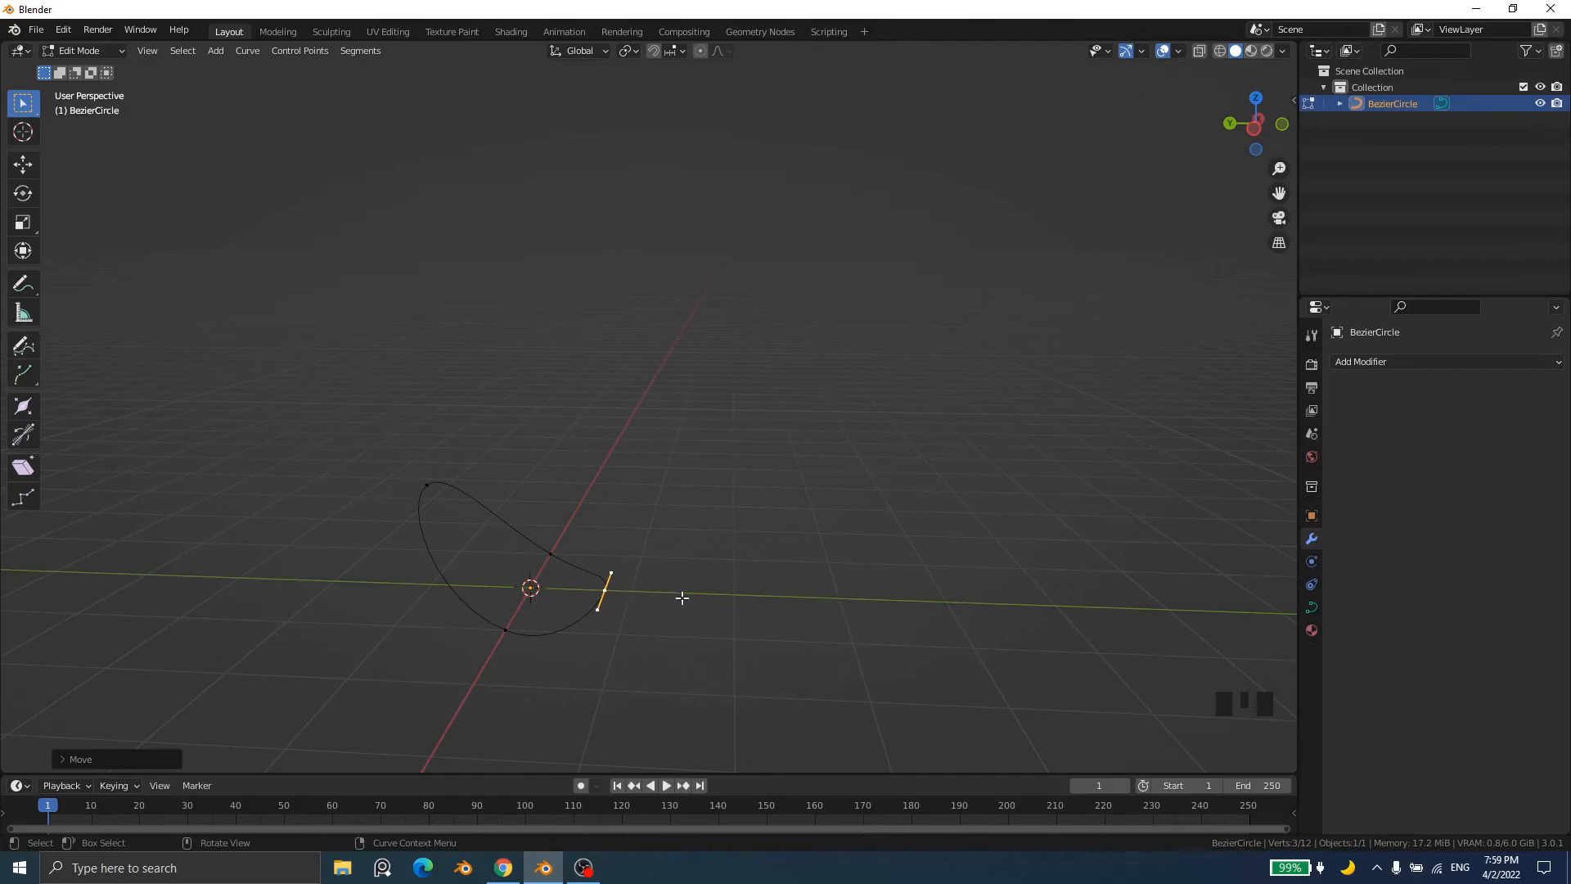
key(Tab)
mouse_move(736, 611)
middle_down()
mouse_move(603, 642)
mouse_move(435, 582)
mouse_move(610, 623)
mouse_move(735, 626)
middle_up()
key(Tab)
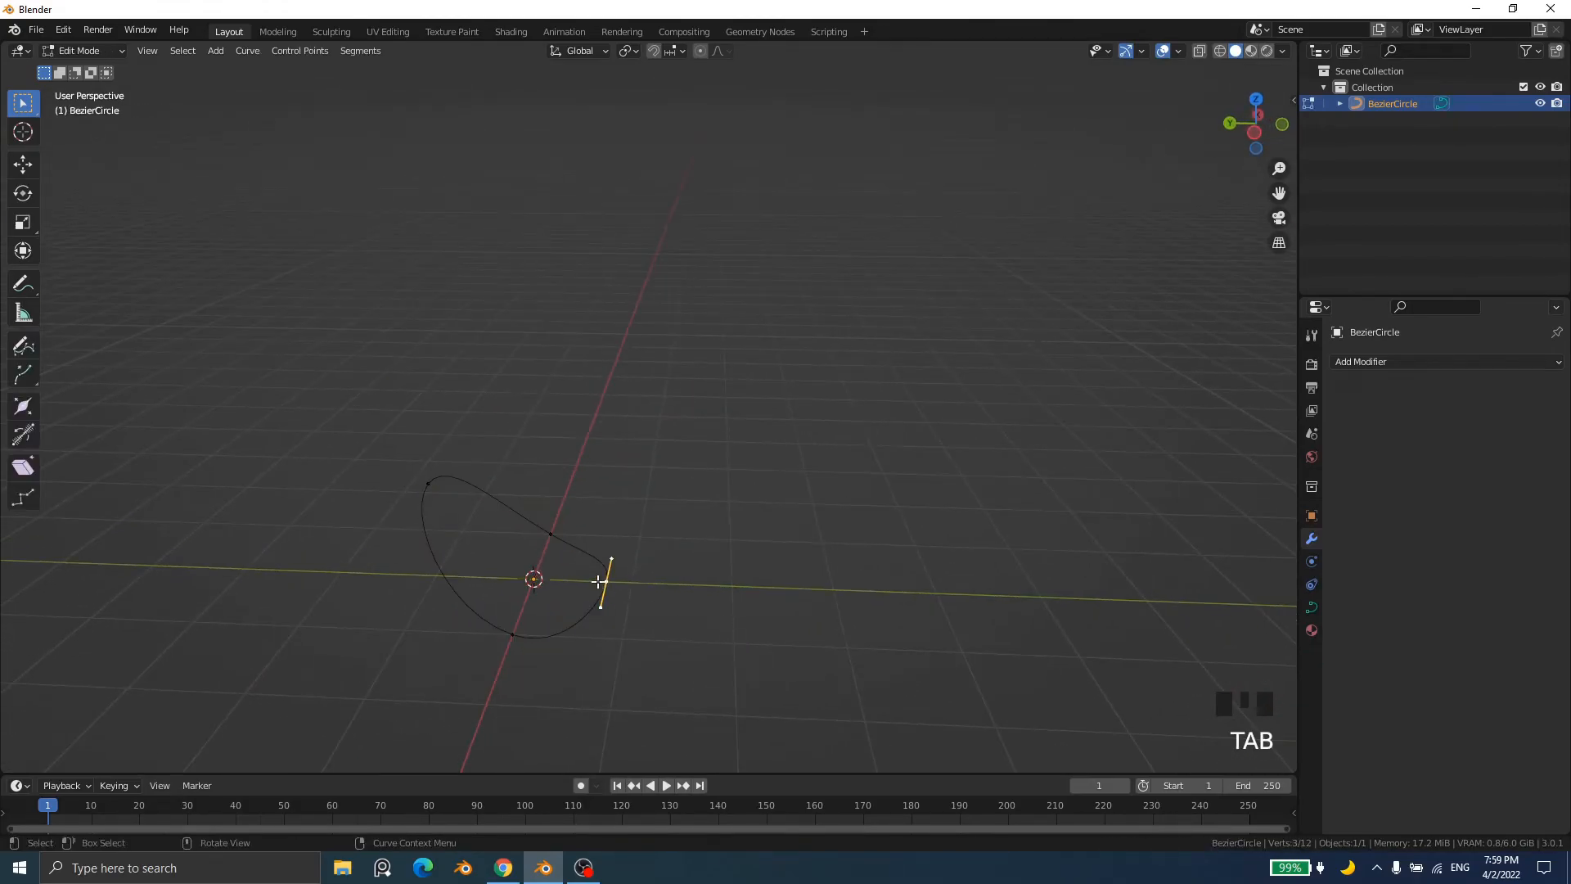
Step: Move the same negative-Y control point outward to stretch the loop, and return to Object Mode
key(g)
click(666, 593)
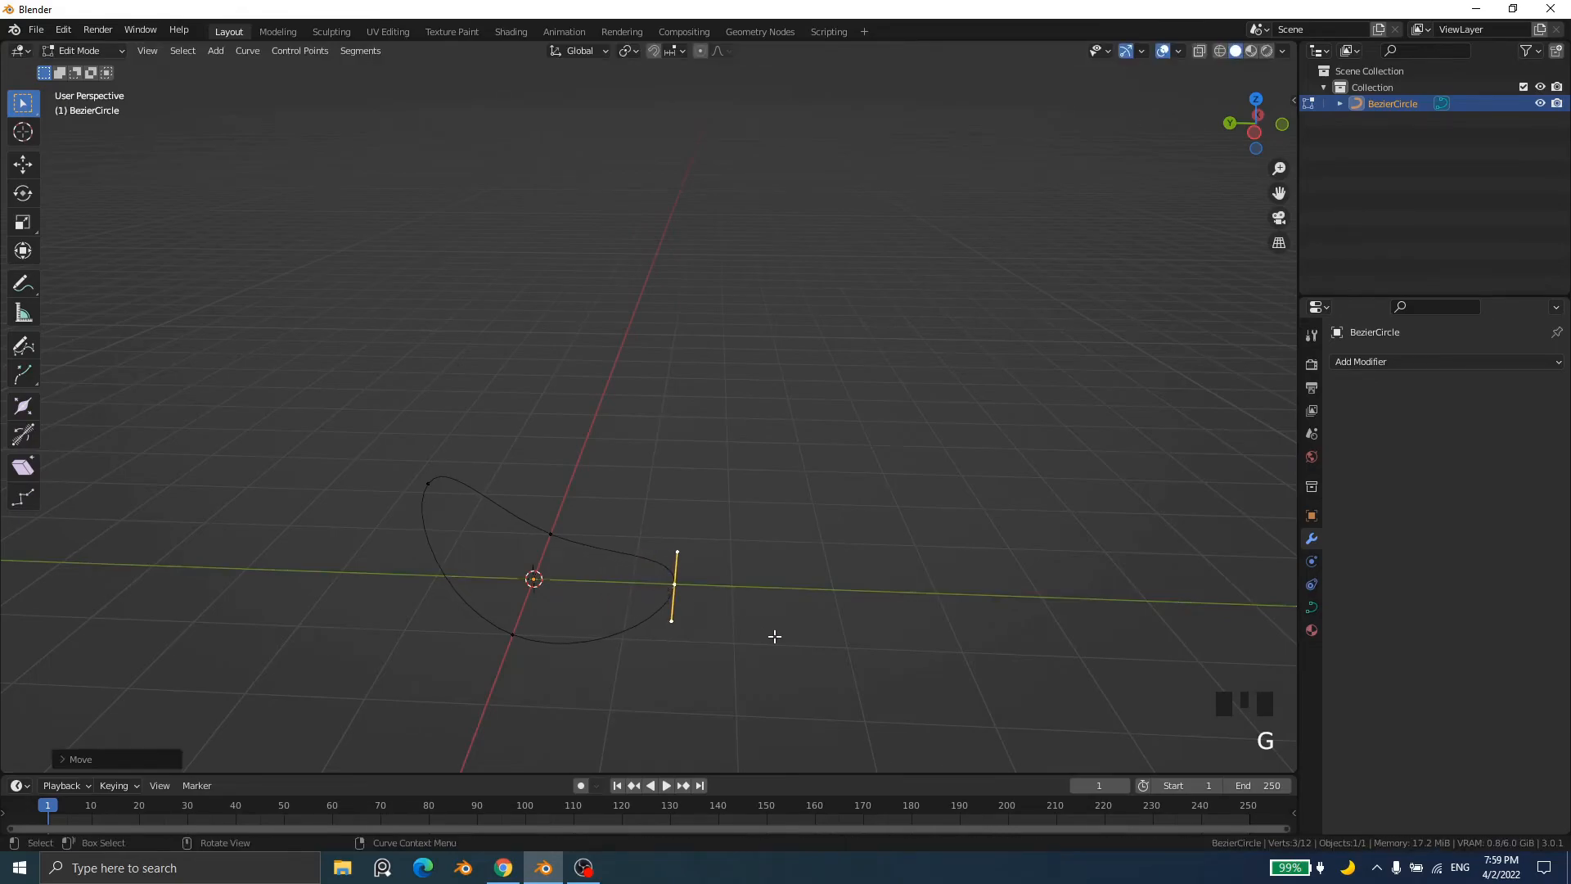
key(Tab)
middle_drag(773, 643, 768, 612)
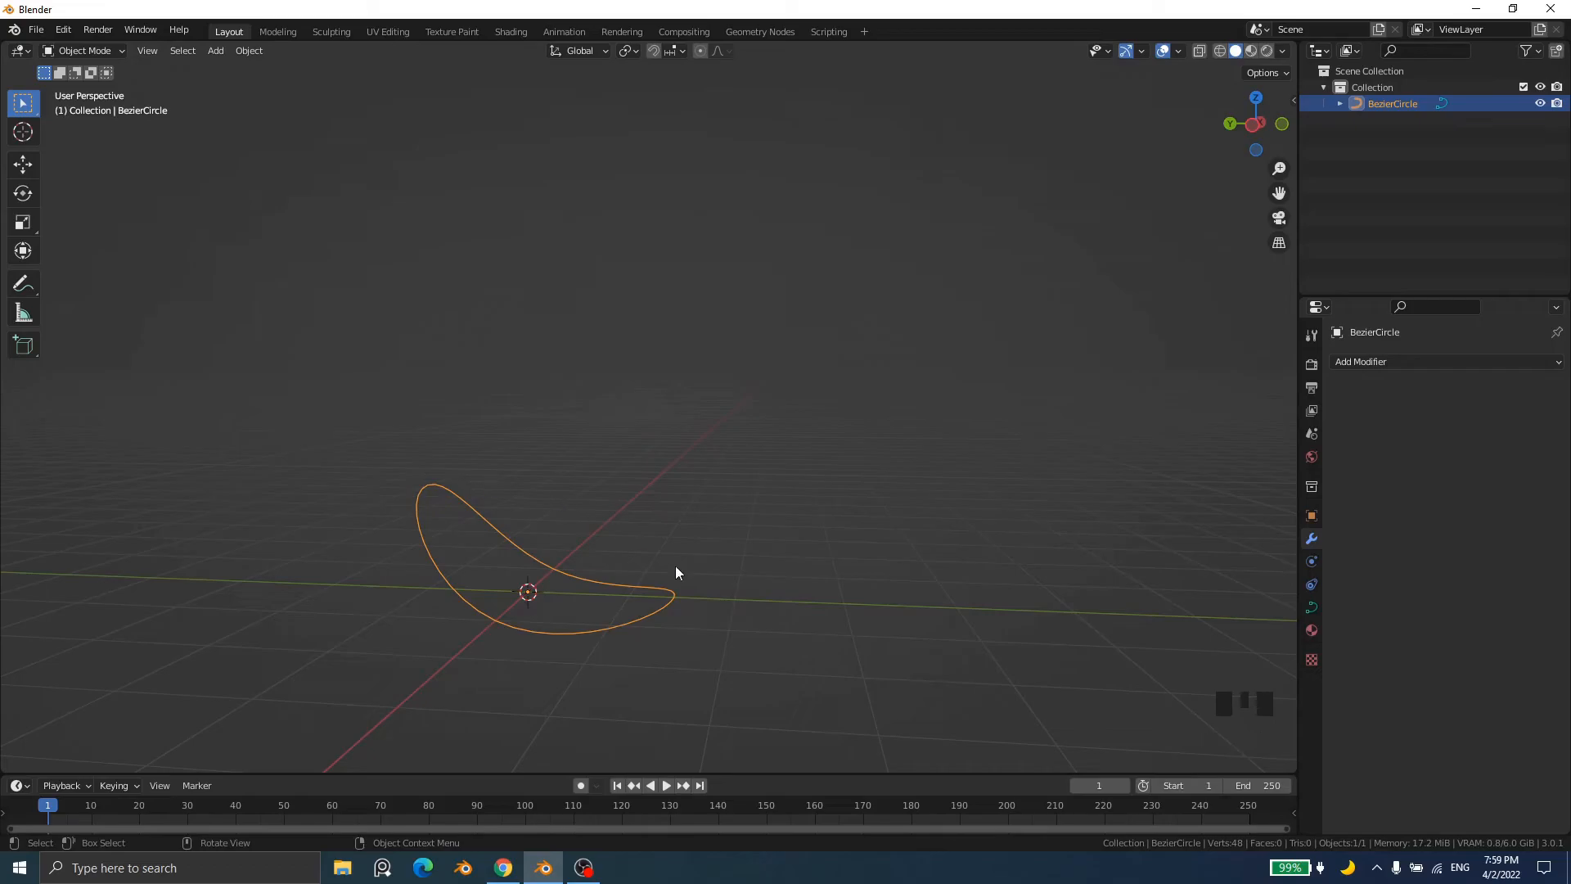
Step: Convert the reshaped Bezier circle to a mesh
middle_drag(622, 548, 458, 417)
click(249, 51)
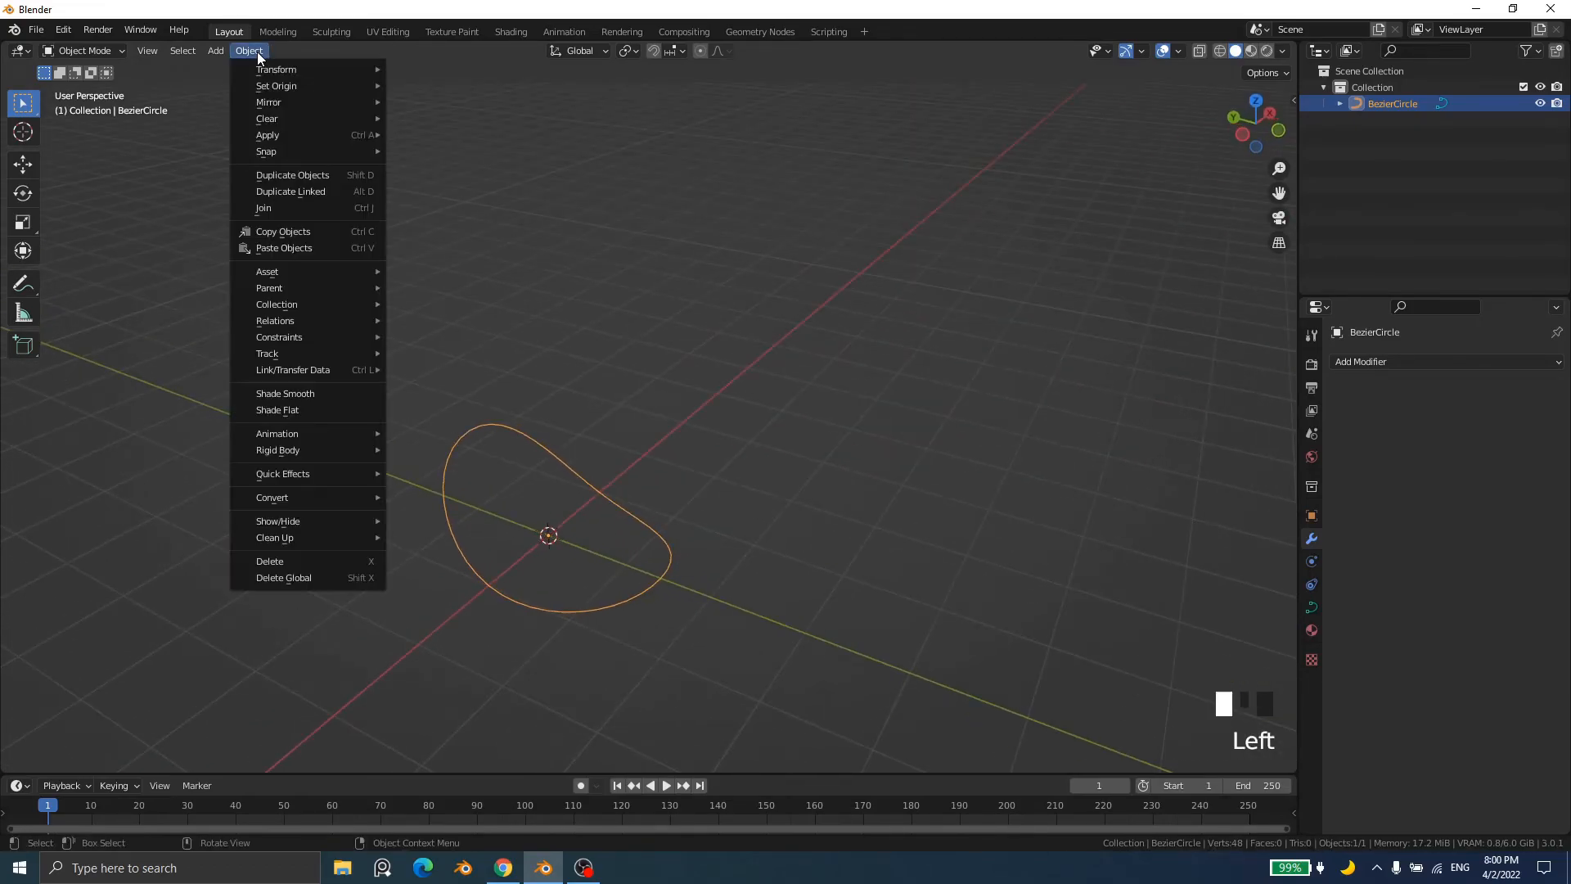
mouse_move(320, 320)
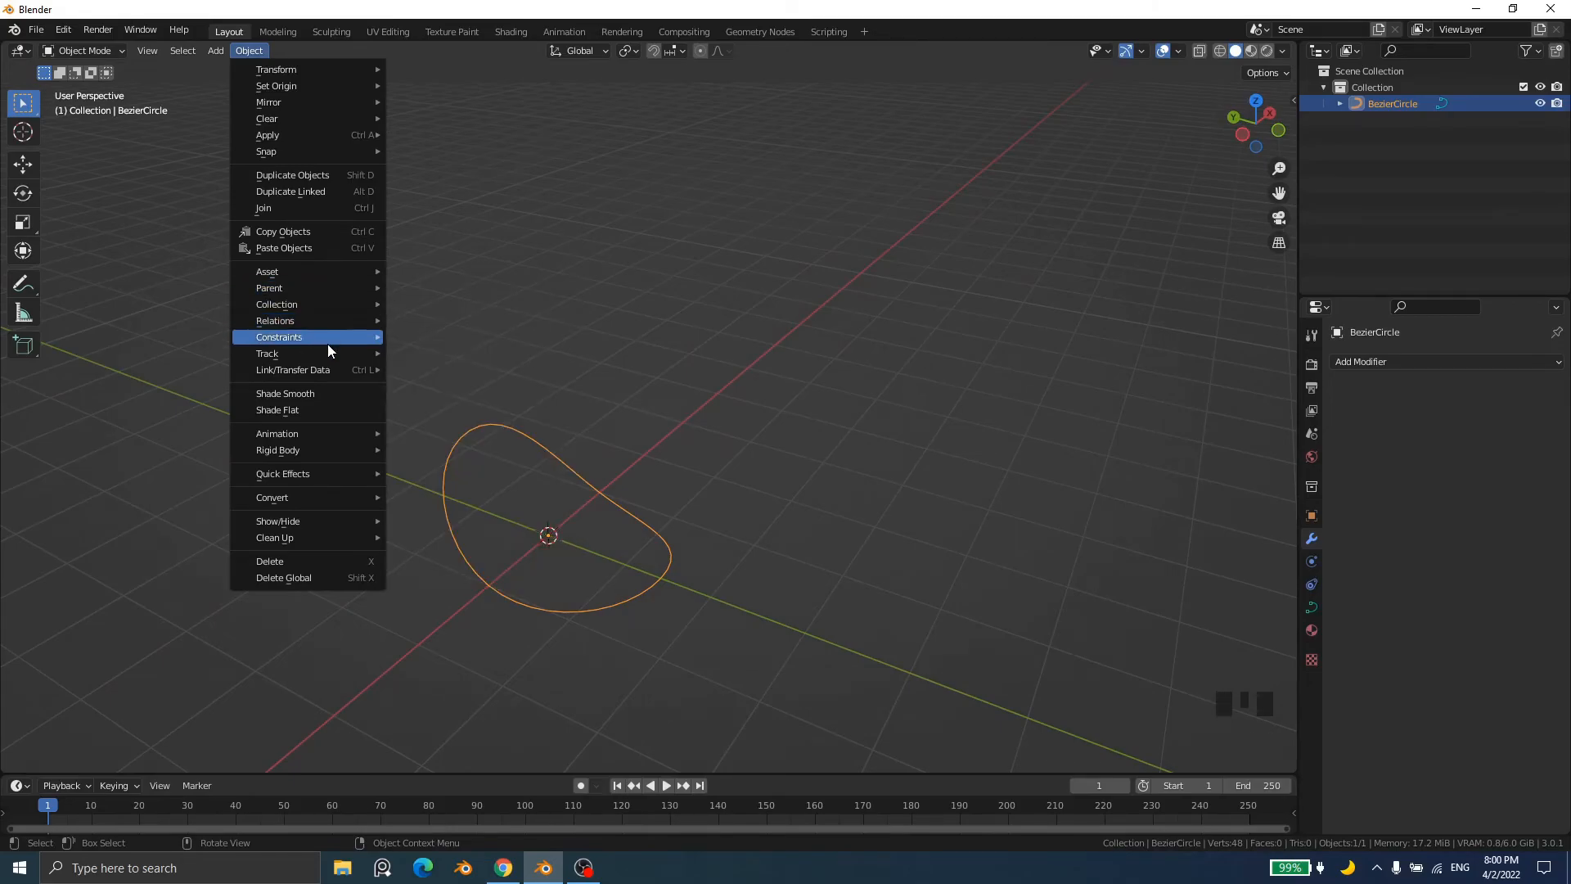
mouse_move(318, 499)
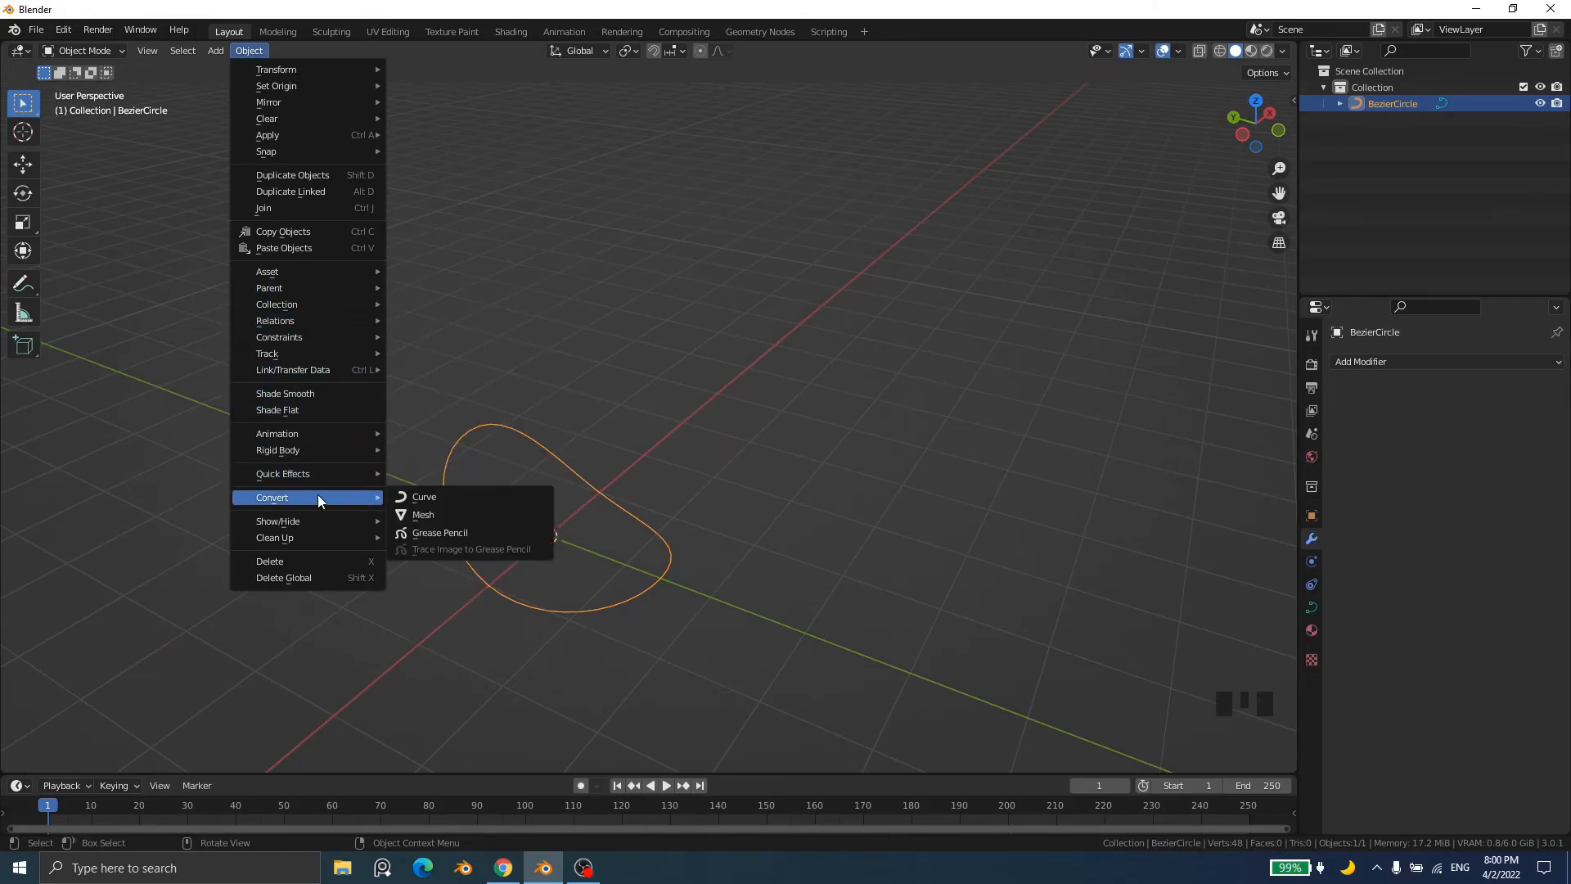
click(432, 515)
Step: Fill the converted outline with a face using all its vertices, and view it in Object Mode
key(Tab)
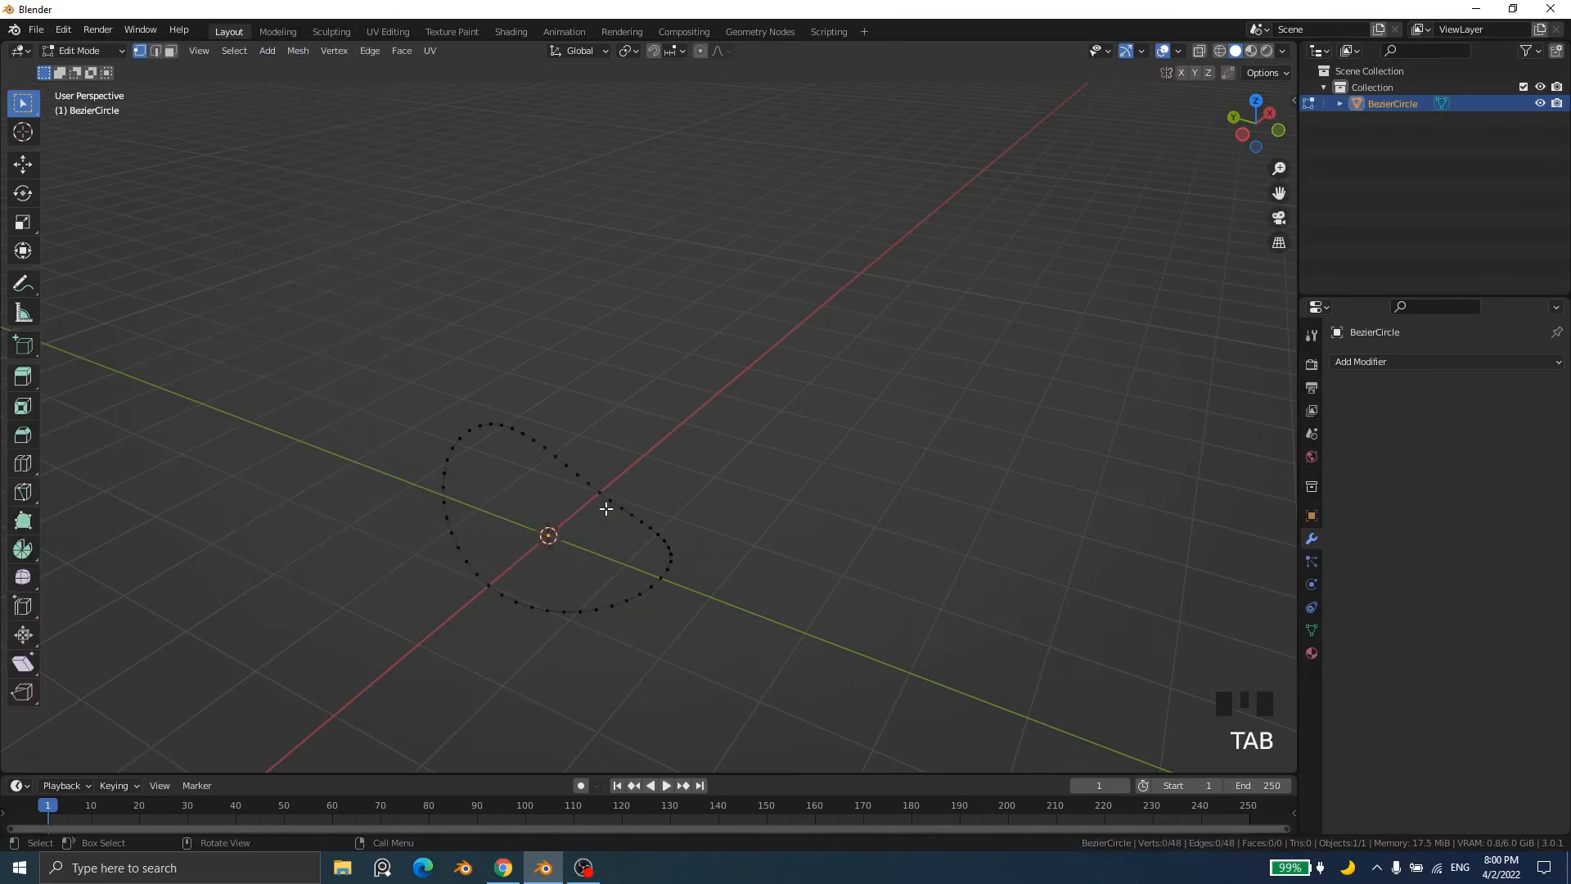
key(a)
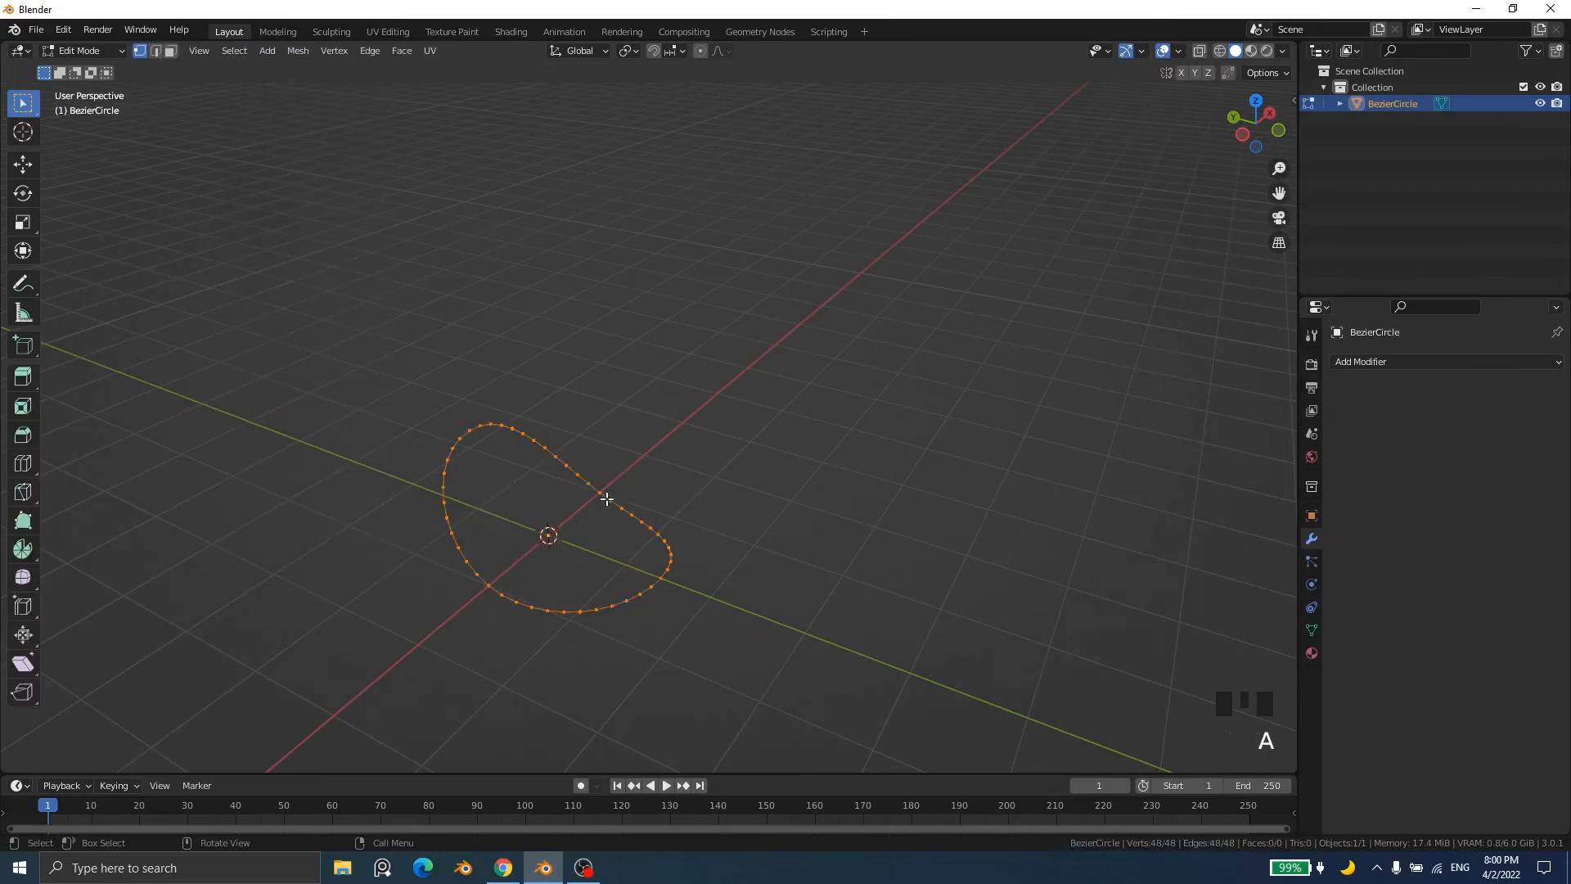
key(f)
key(Tab)
middle_drag(684, 548, 731, 540)
Step: In Edit Mode, extrude the filled face about 0.1 m along its normal to give the shape thickness
key(Tab)
middle_drag(654, 623, 723, 630)
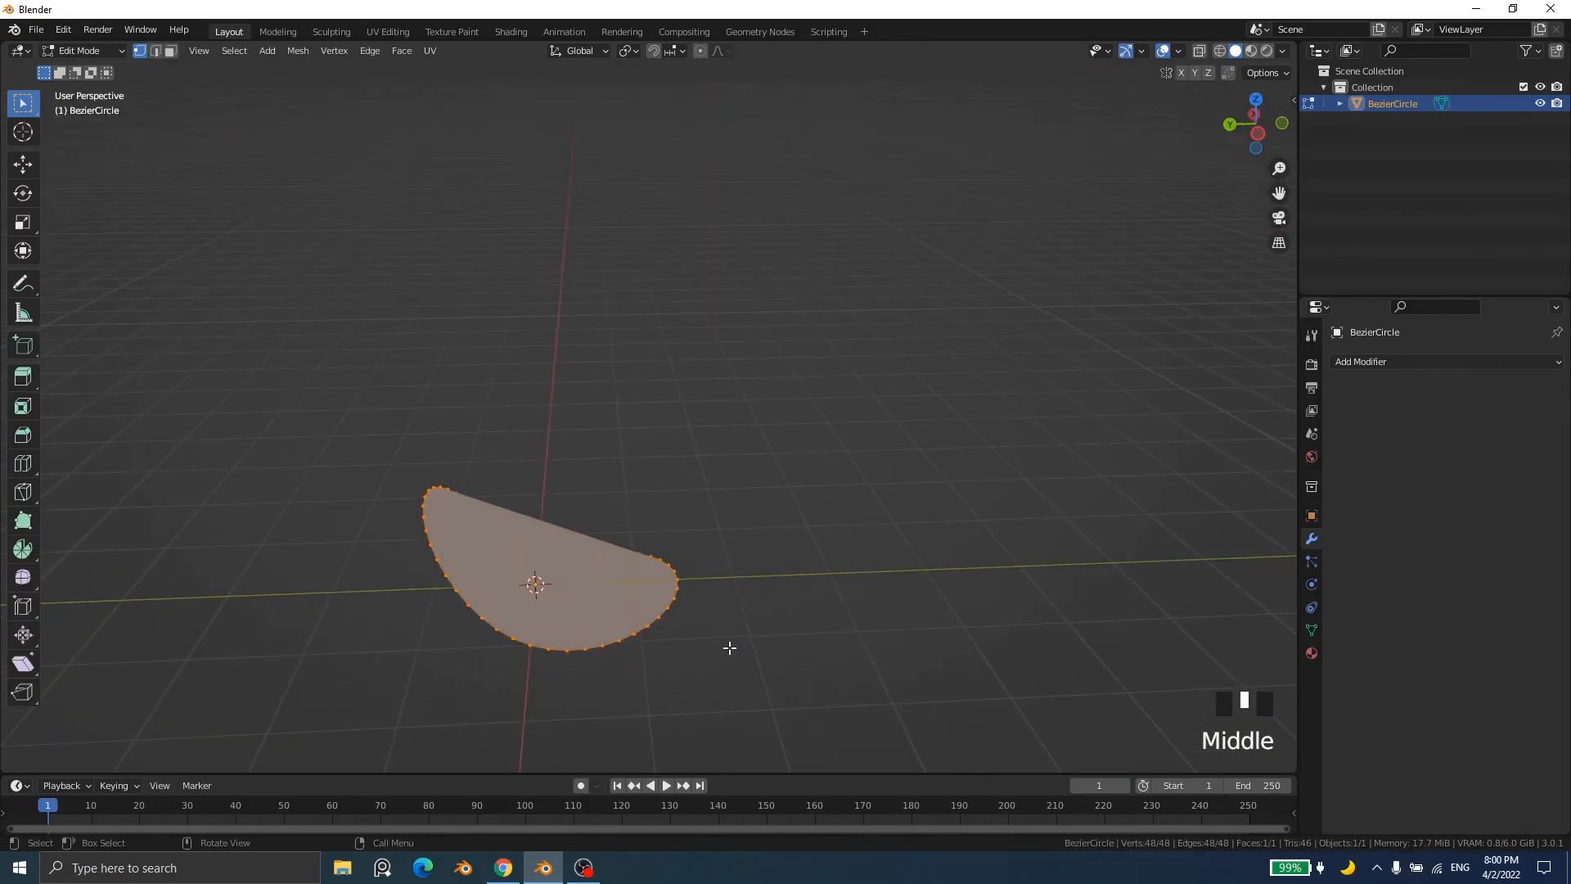
click(636, 576)
key(a)
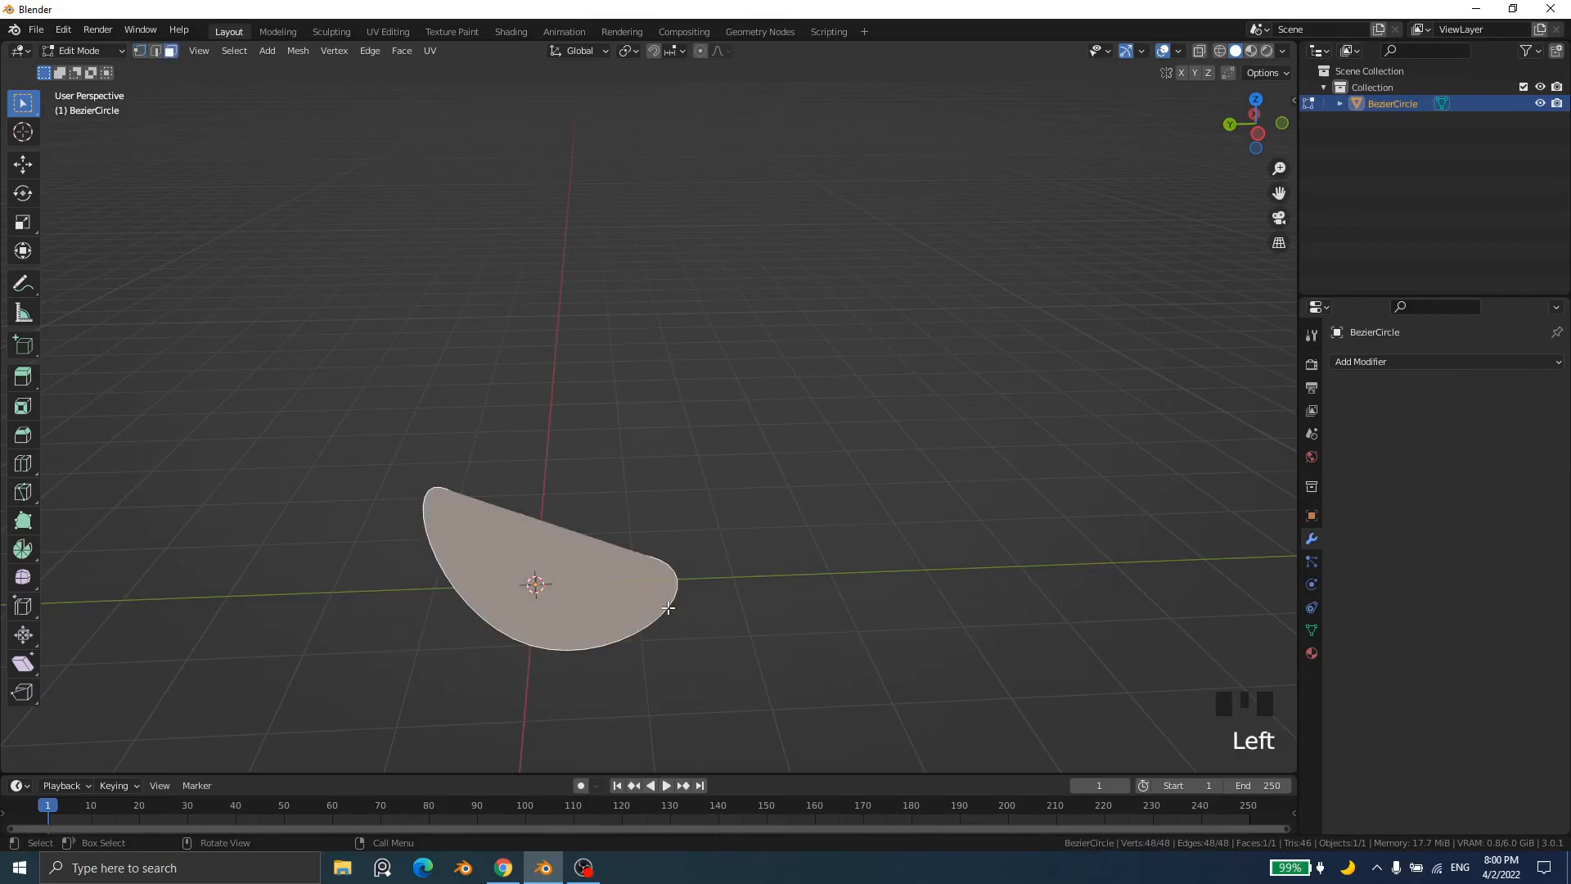
key(e)
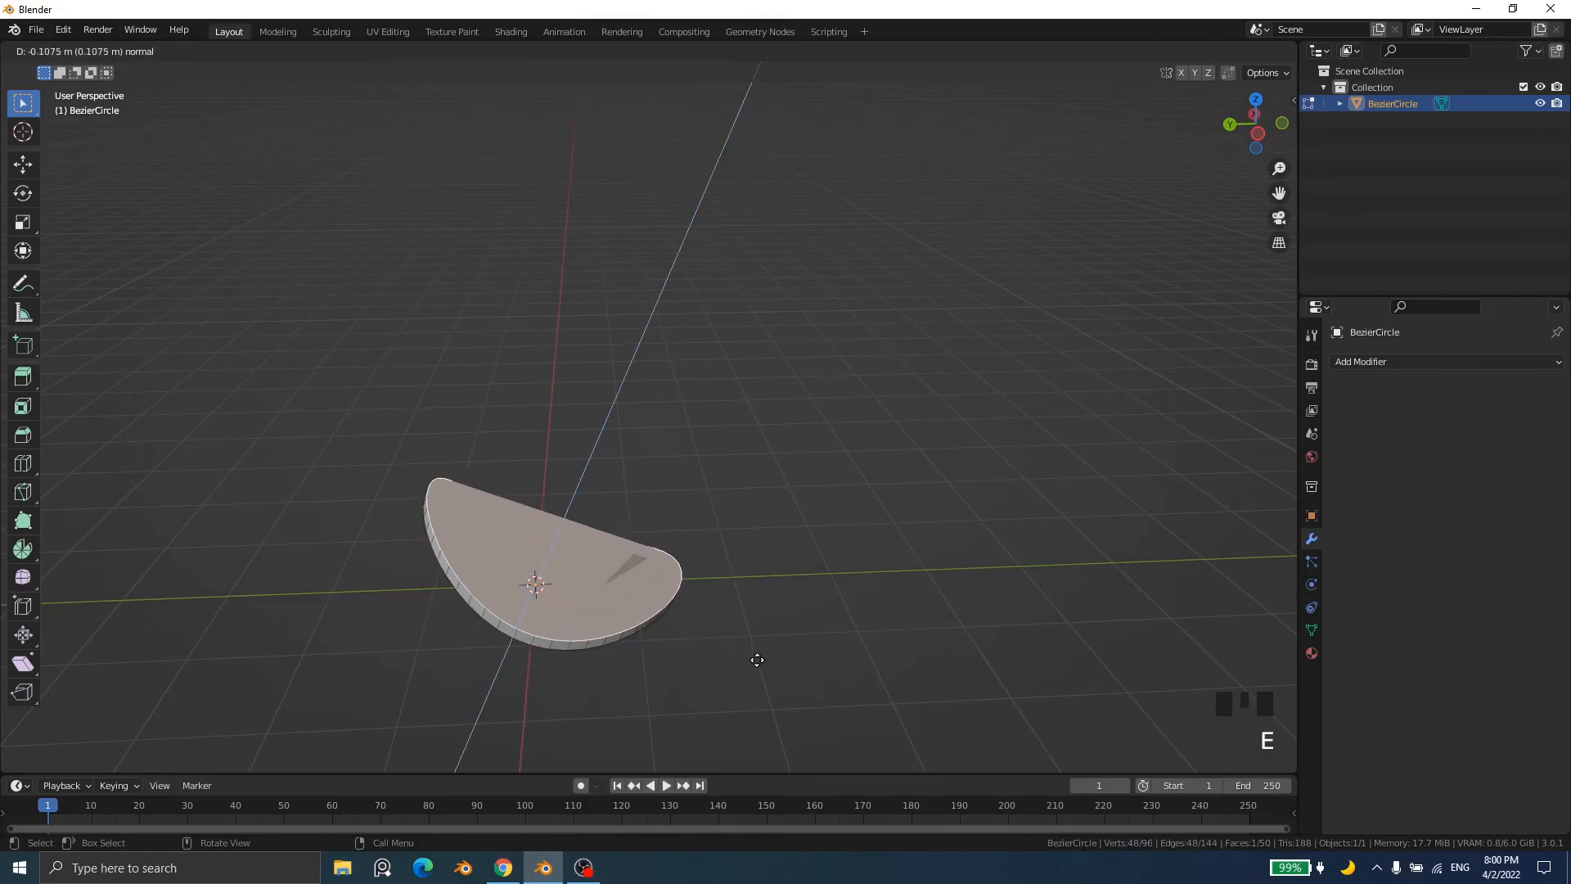
click(754, 653)
middle_drag(803, 628, 773, 644)
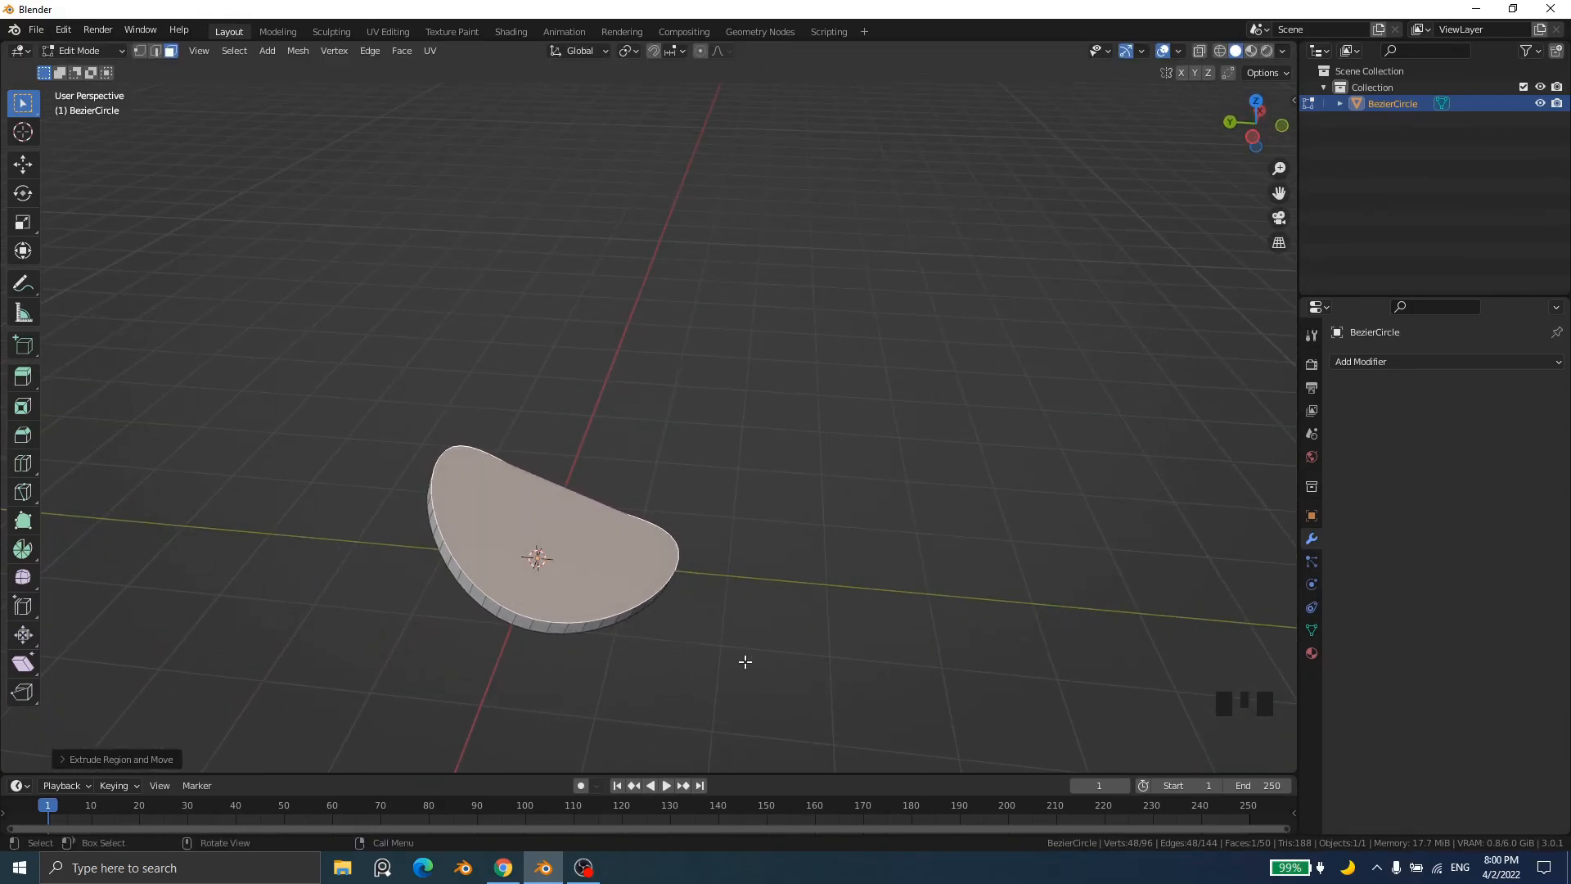
Step: Inset the large top face slightly, and inset the large bottom face about 0.06 m
key(i)
click(769, 669)
middle_drag(769, 670, 754, 491)
click(753, 491)
key(i)
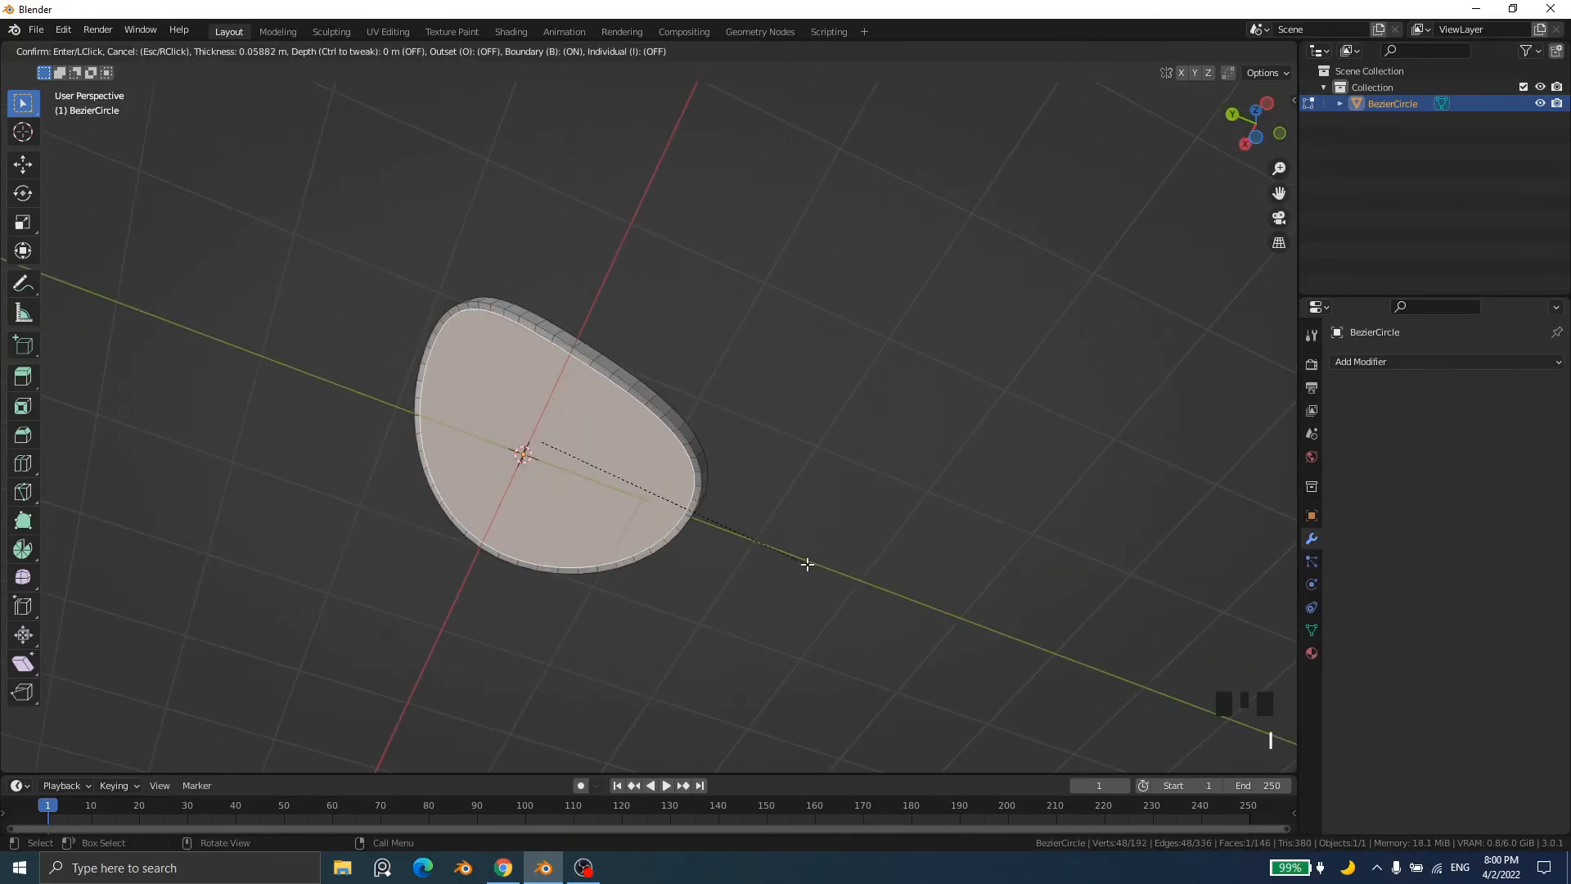
click(813, 563)
Step: Select the large inner faces on both the top and bottom and inset them together slightly for a second edge loop
middle_drag(809, 480, 650, 597)
scroll(614, 586, up, 1)
scroll(768, 537, down, 2)
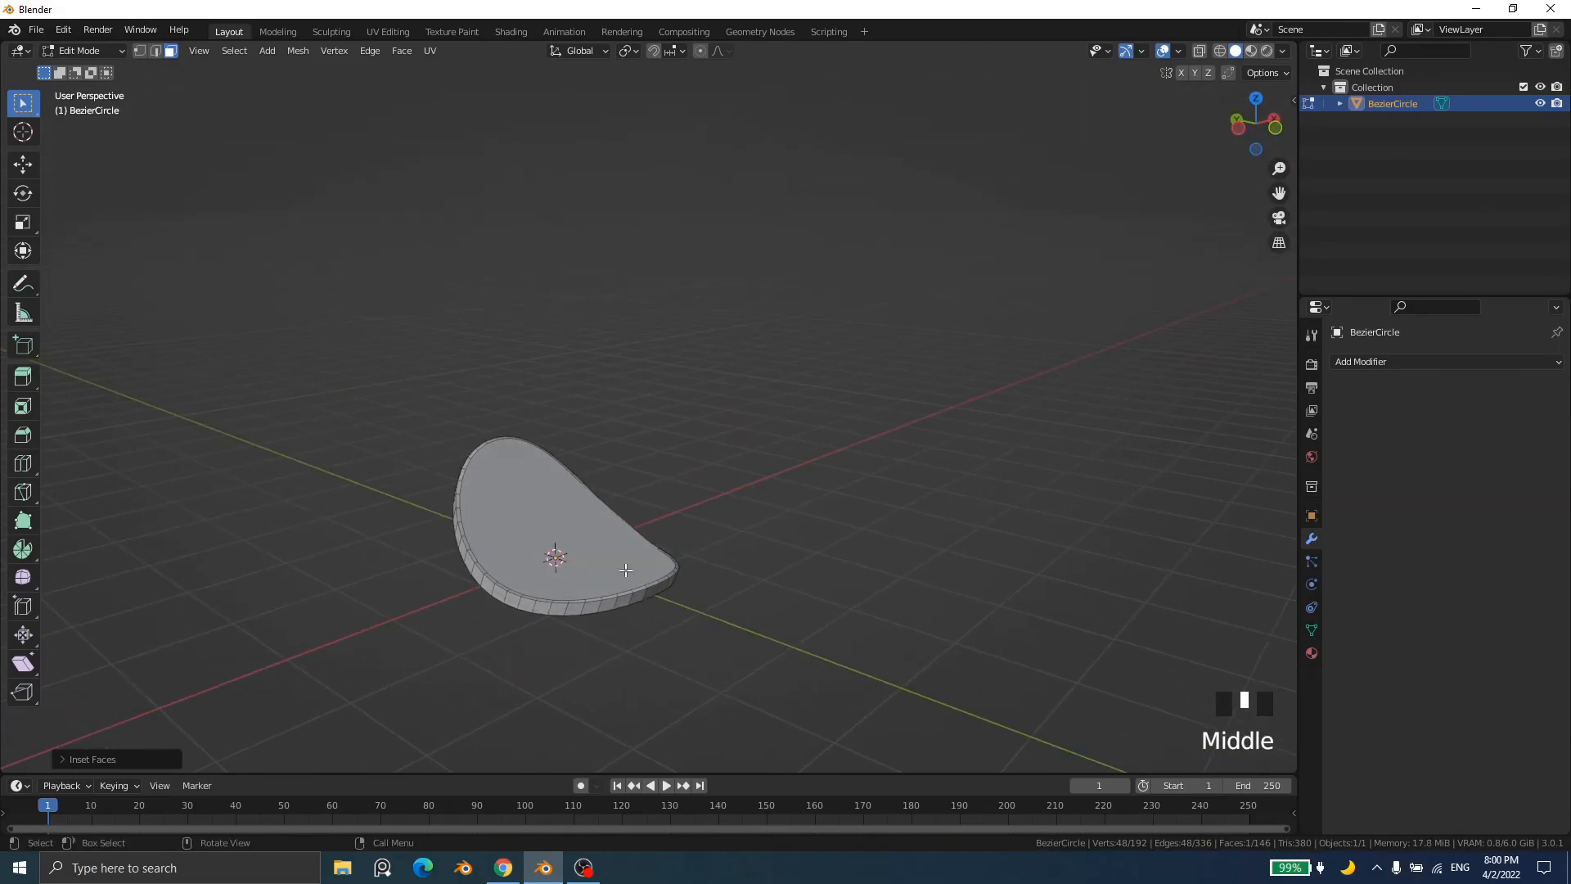
click(633, 565)
middle_drag(775, 641, 749, 525)
shift+click(630, 551)
middle_drag(631, 550, 698, 586)
scroll(698, 586, up, 2)
key(i)
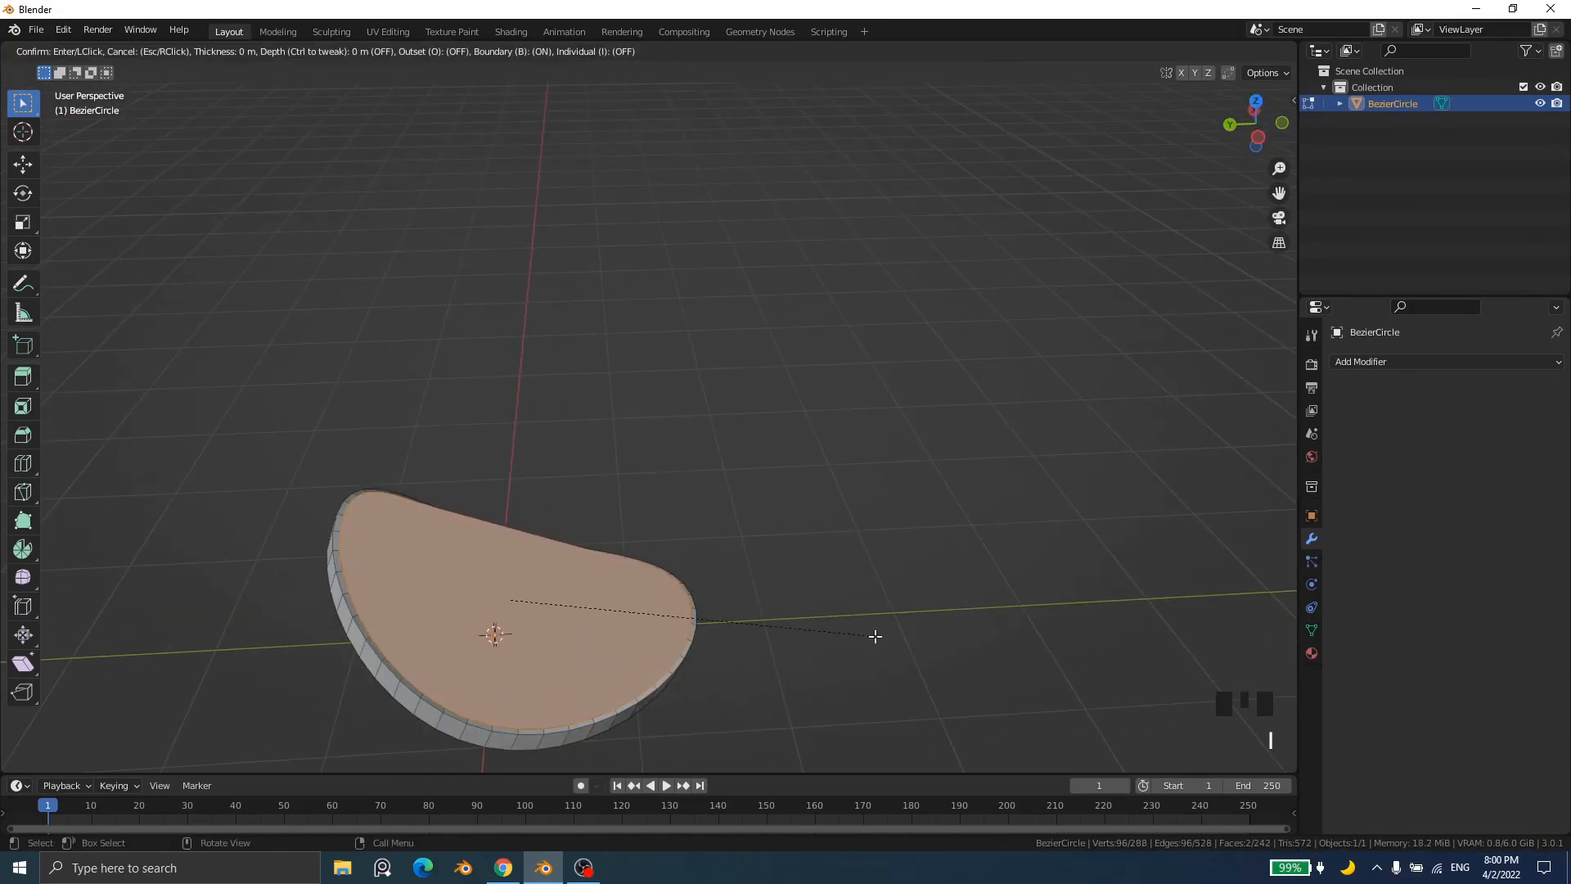
click(866, 634)
scroll(815, 607, down, 2)
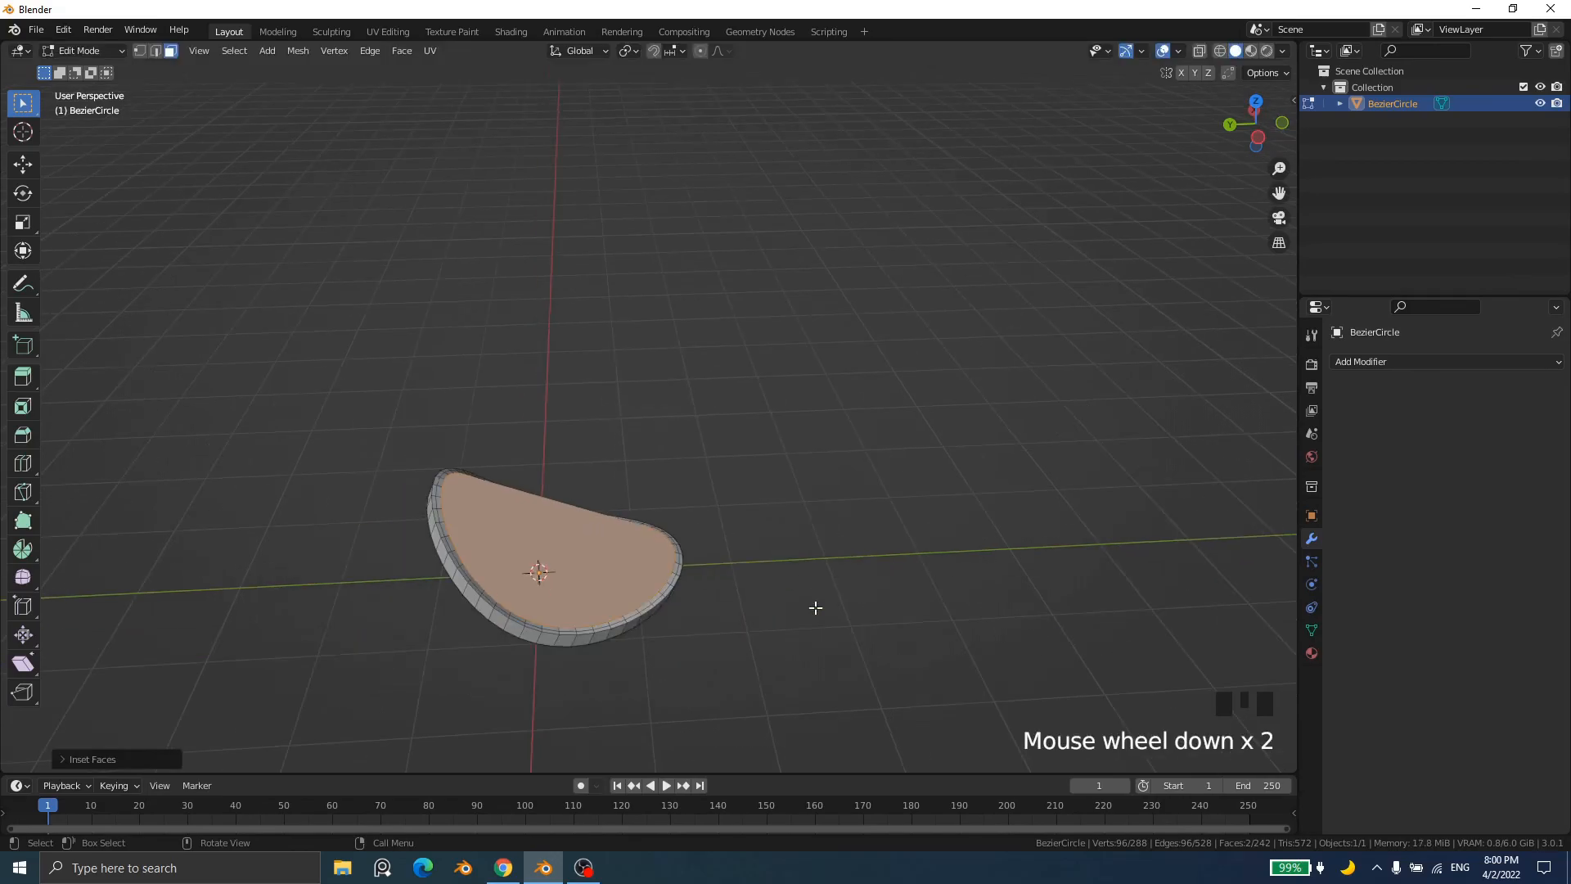
Step: In Object Mode, smooth the solid shape with a level 2 Subdivision modifier
key(Tab)
middle_drag(803, 594, 675, 632)
key(ctrl+2)
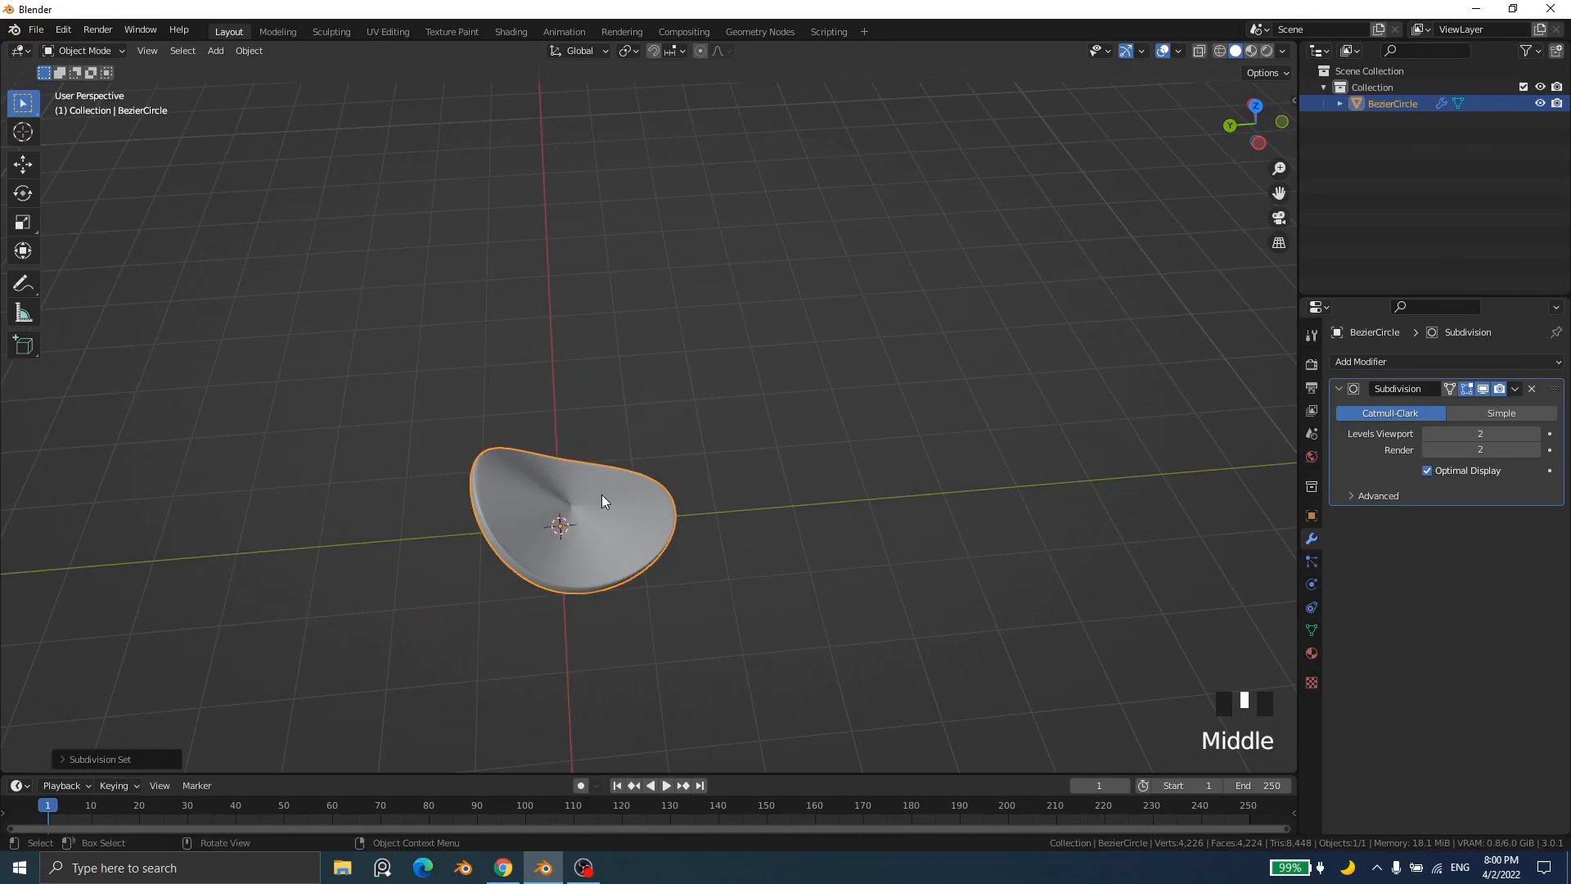
scroll(589, 515, down, 3)
mouse_move(601, 539)
middle_down()
mouse_move(626, 548)
mouse_move(616, 522)
middle_up()
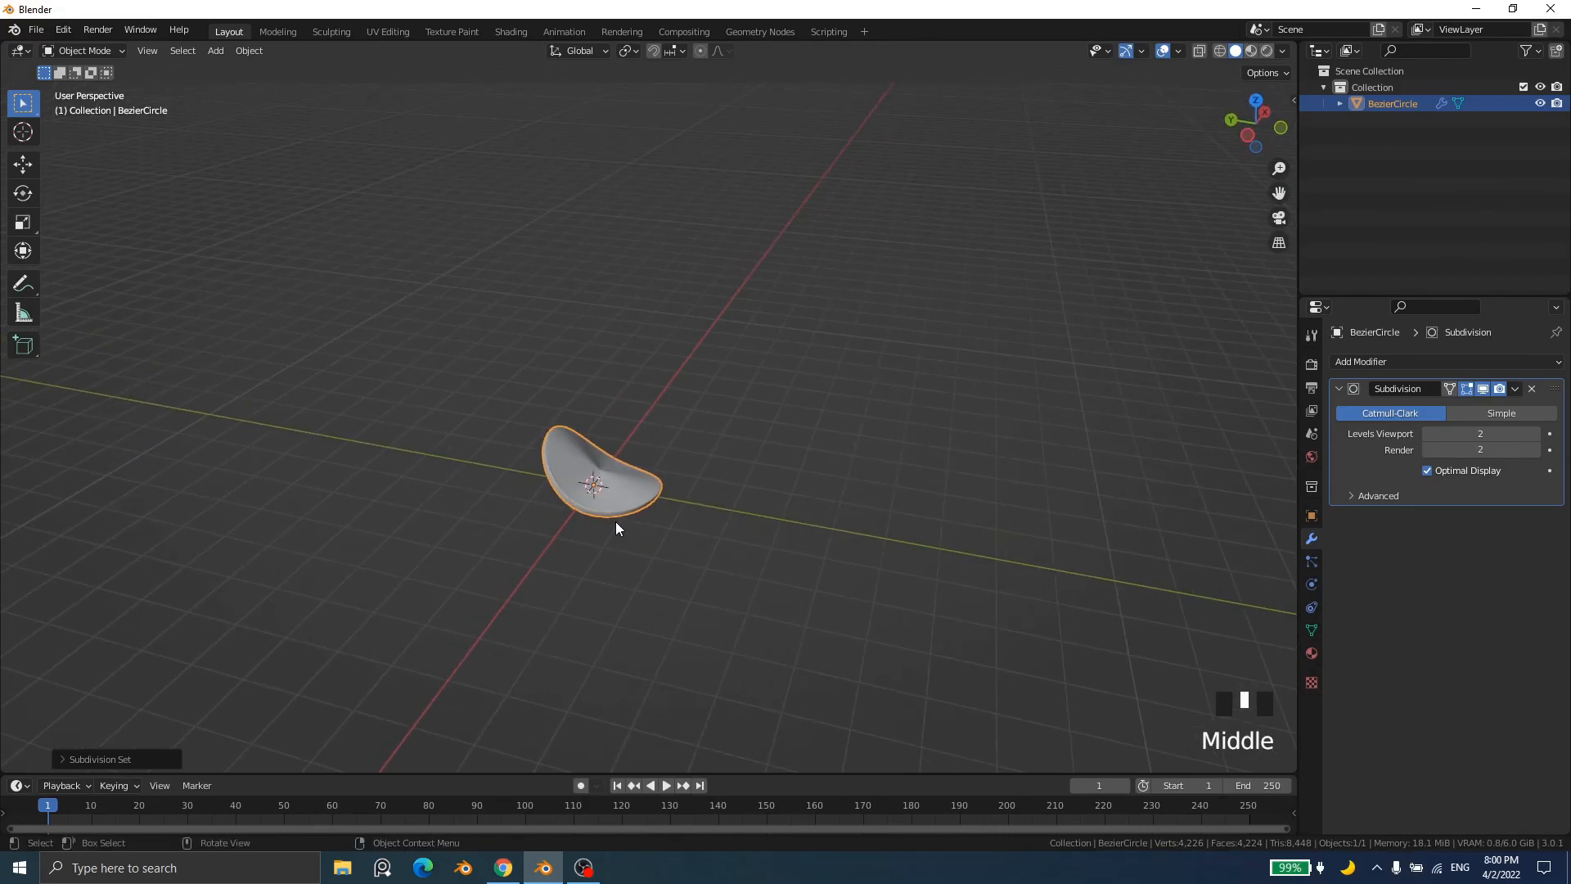